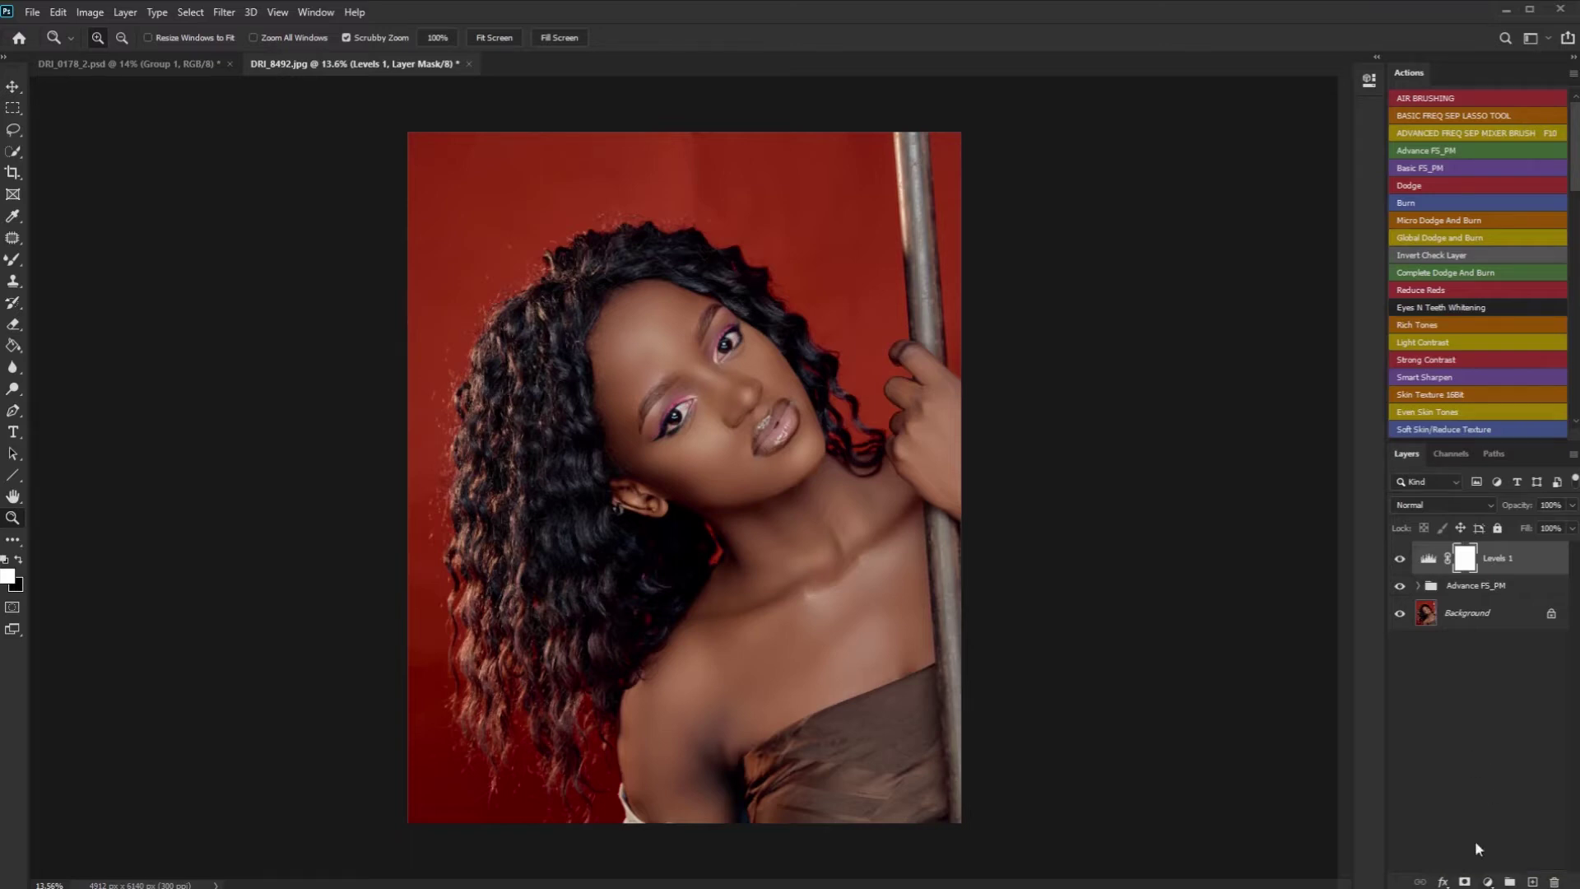
Step: Add a Curves adjustment layer above Levels 1 and set its blend mode to Screen
click(1488, 882)
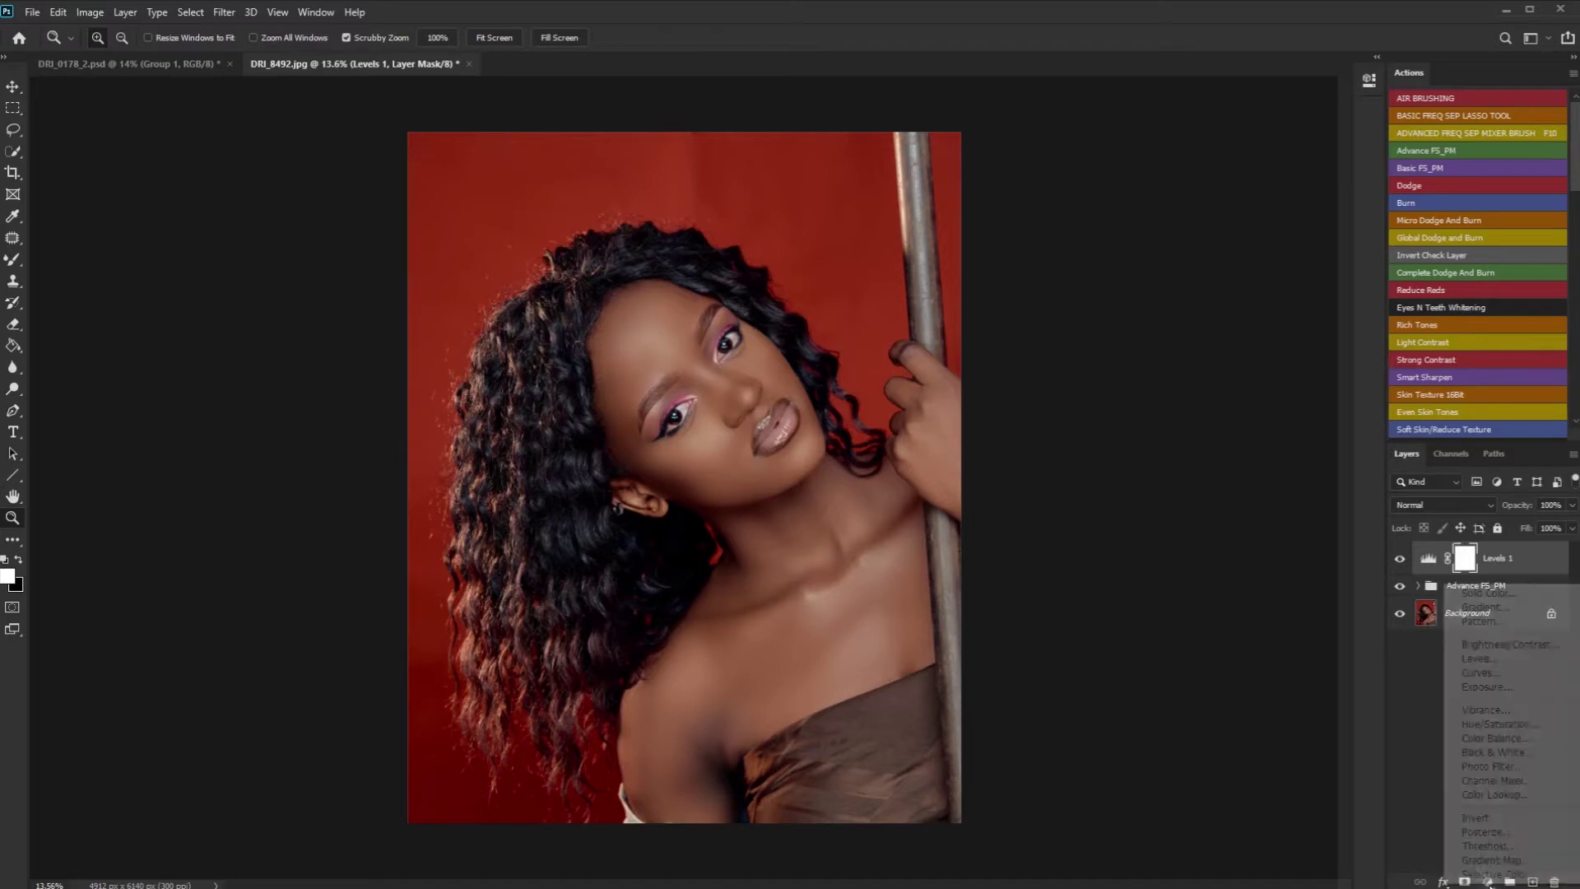
click(1486, 672)
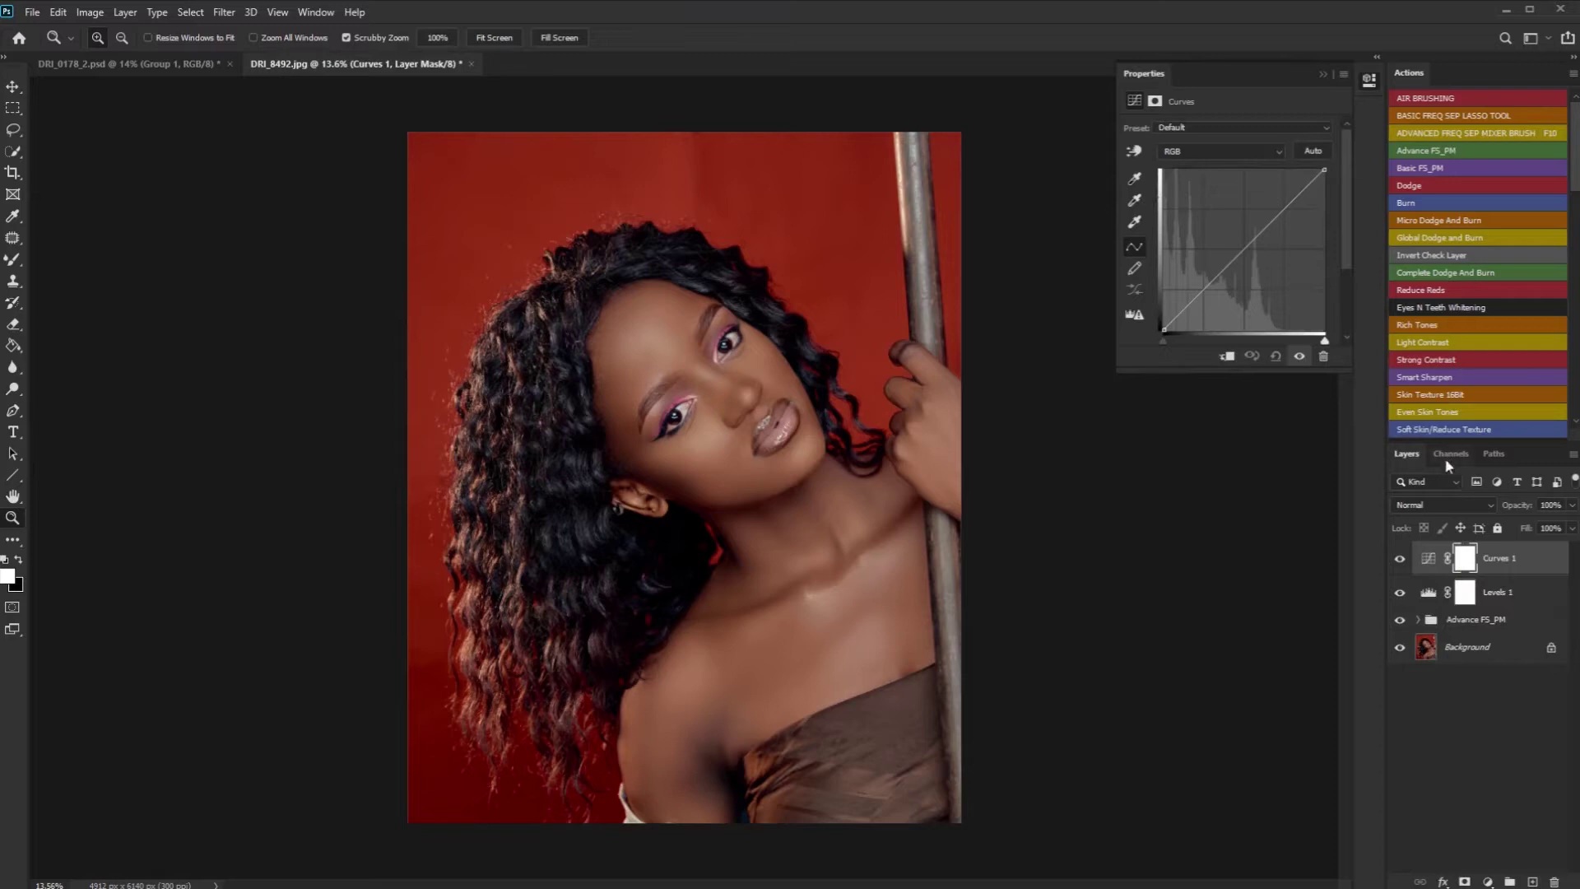
click(1441, 510)
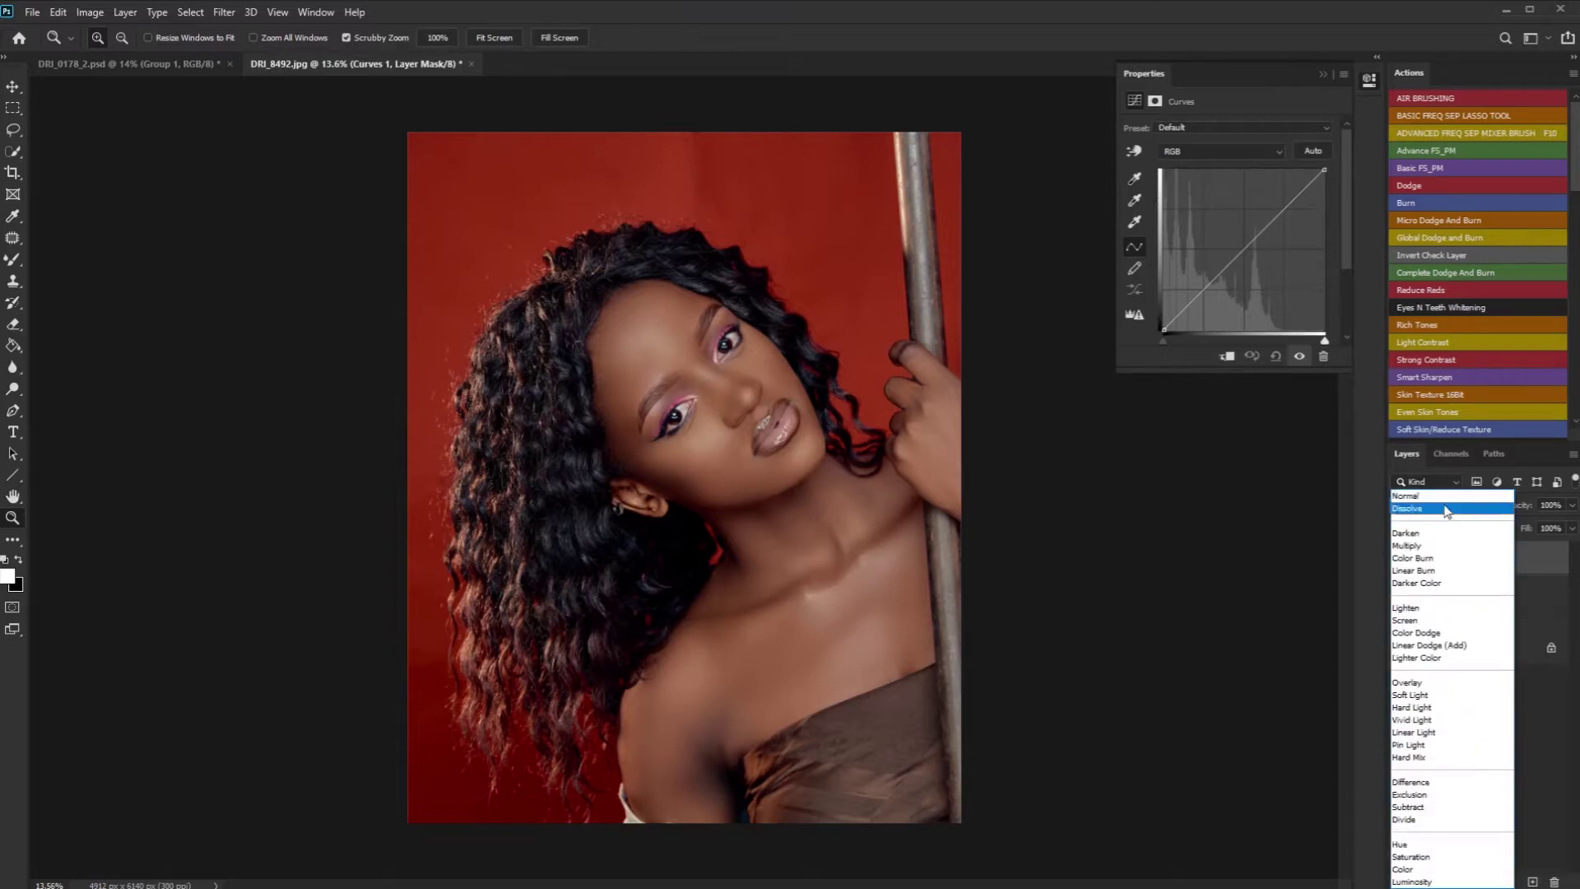
click(1425, 619)
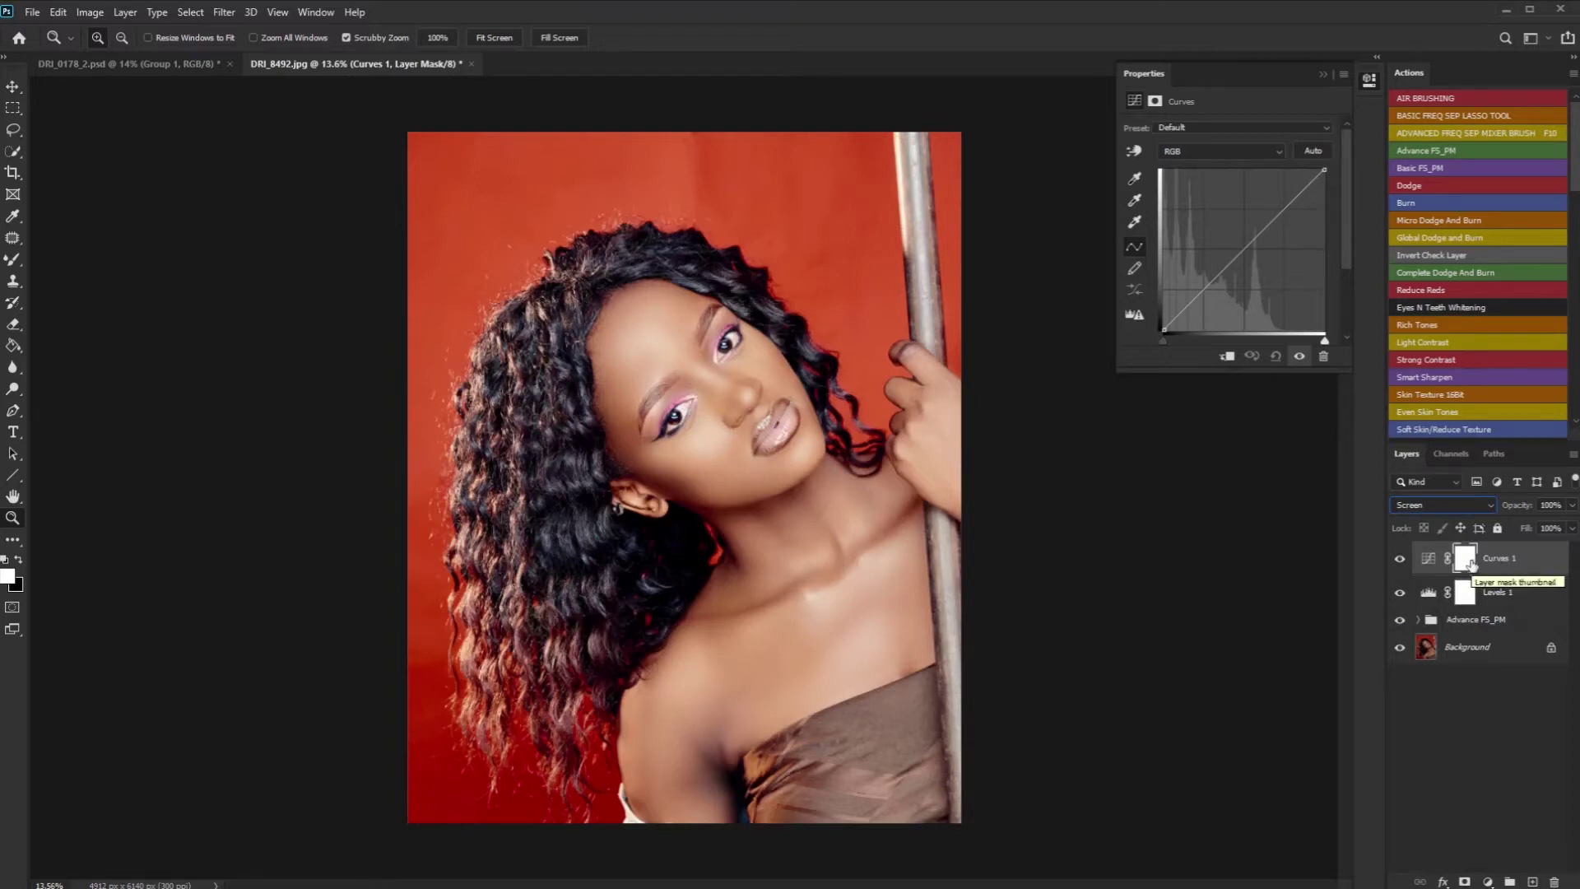
Step: Rename the Screen curves layer to DODGE and invert its layer mask to black
double_click(1500, 559)
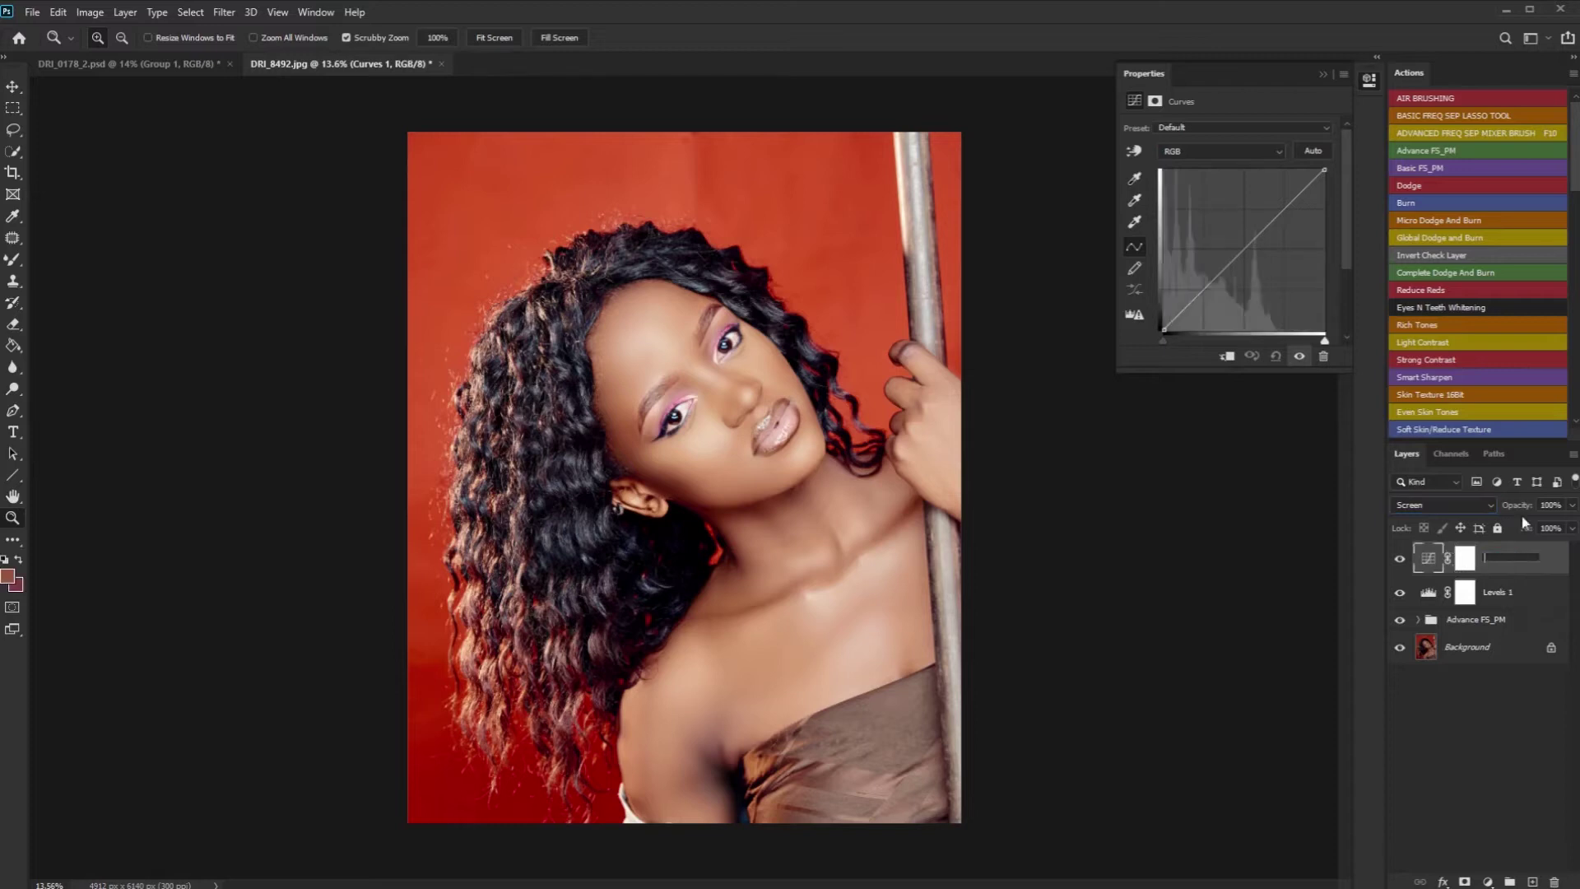
text(DODGE)
key(Return)
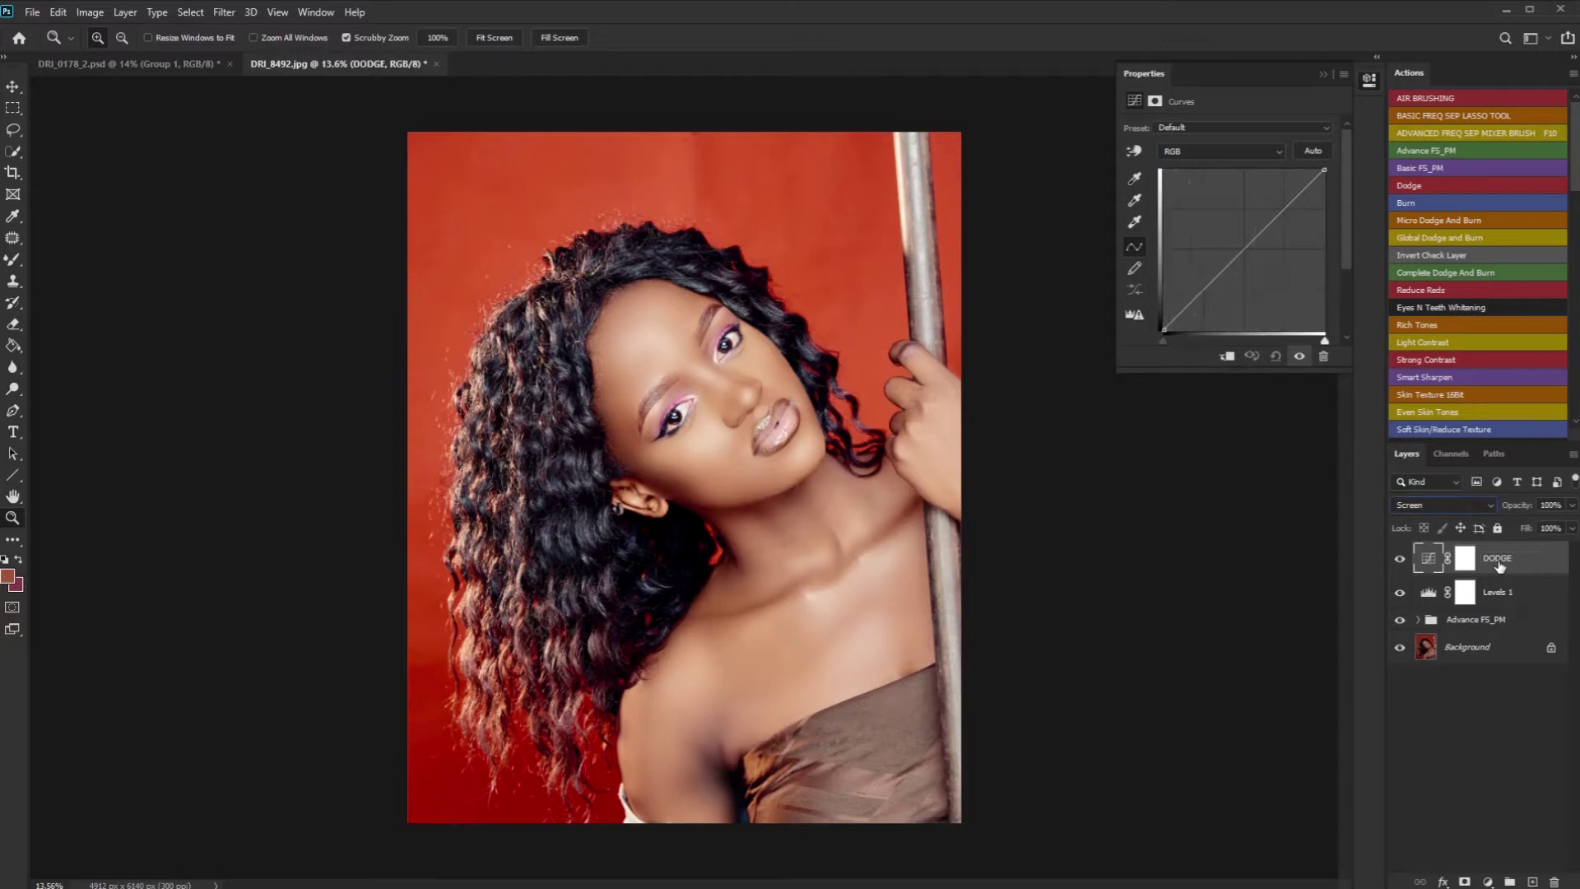
click(1466, 560)
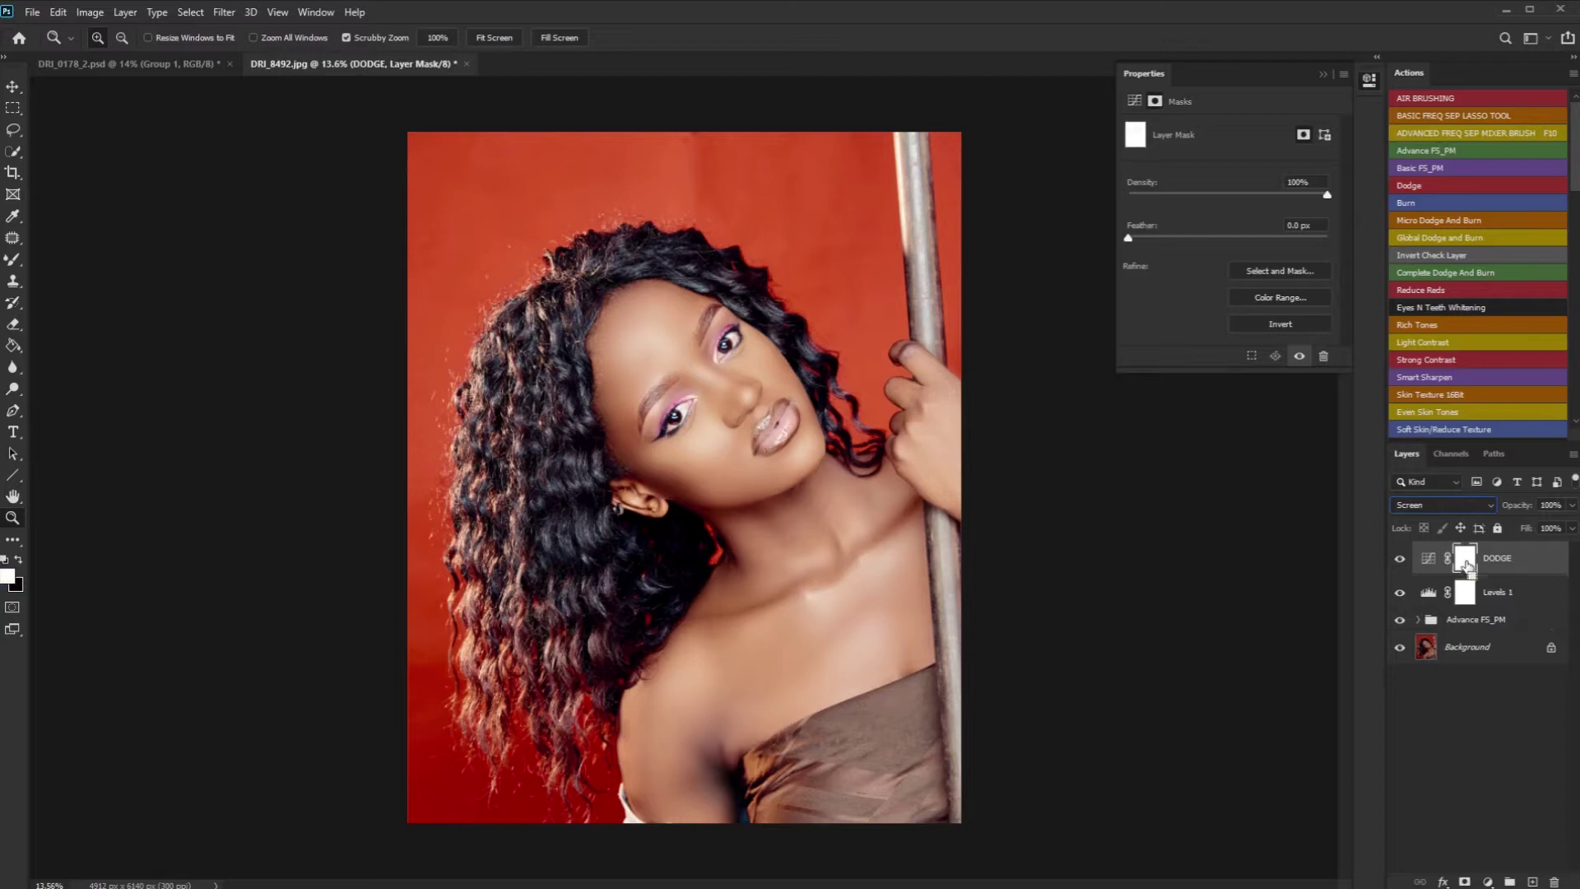
key(ctrl+i)
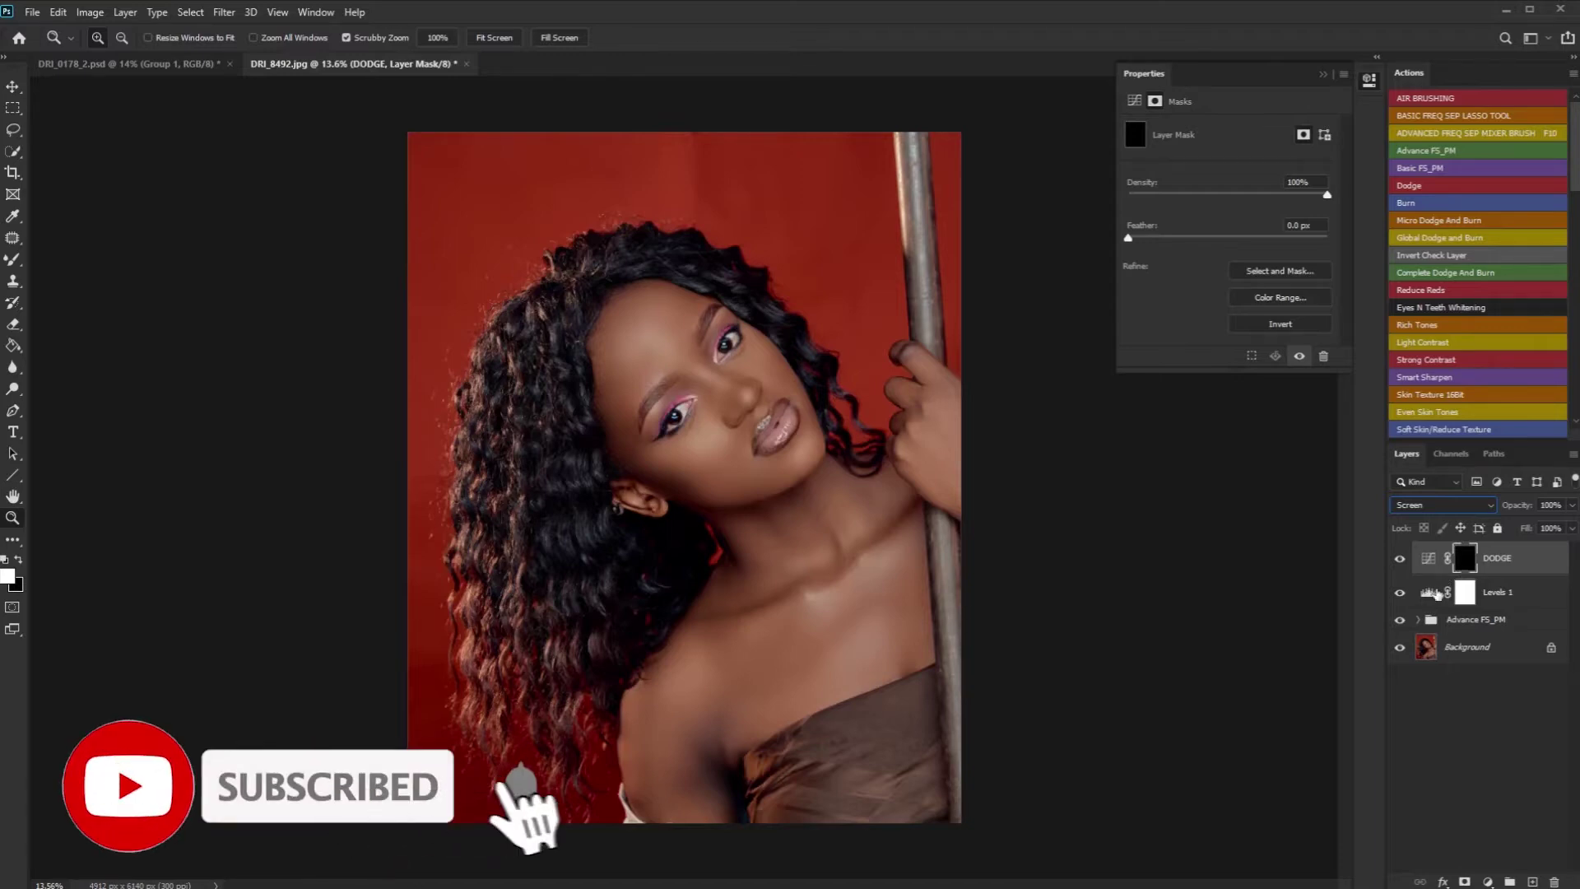
Step: Add a second Curves adjustment layer above DODGE and set its blend mode to Multiply
click(1428, 558)
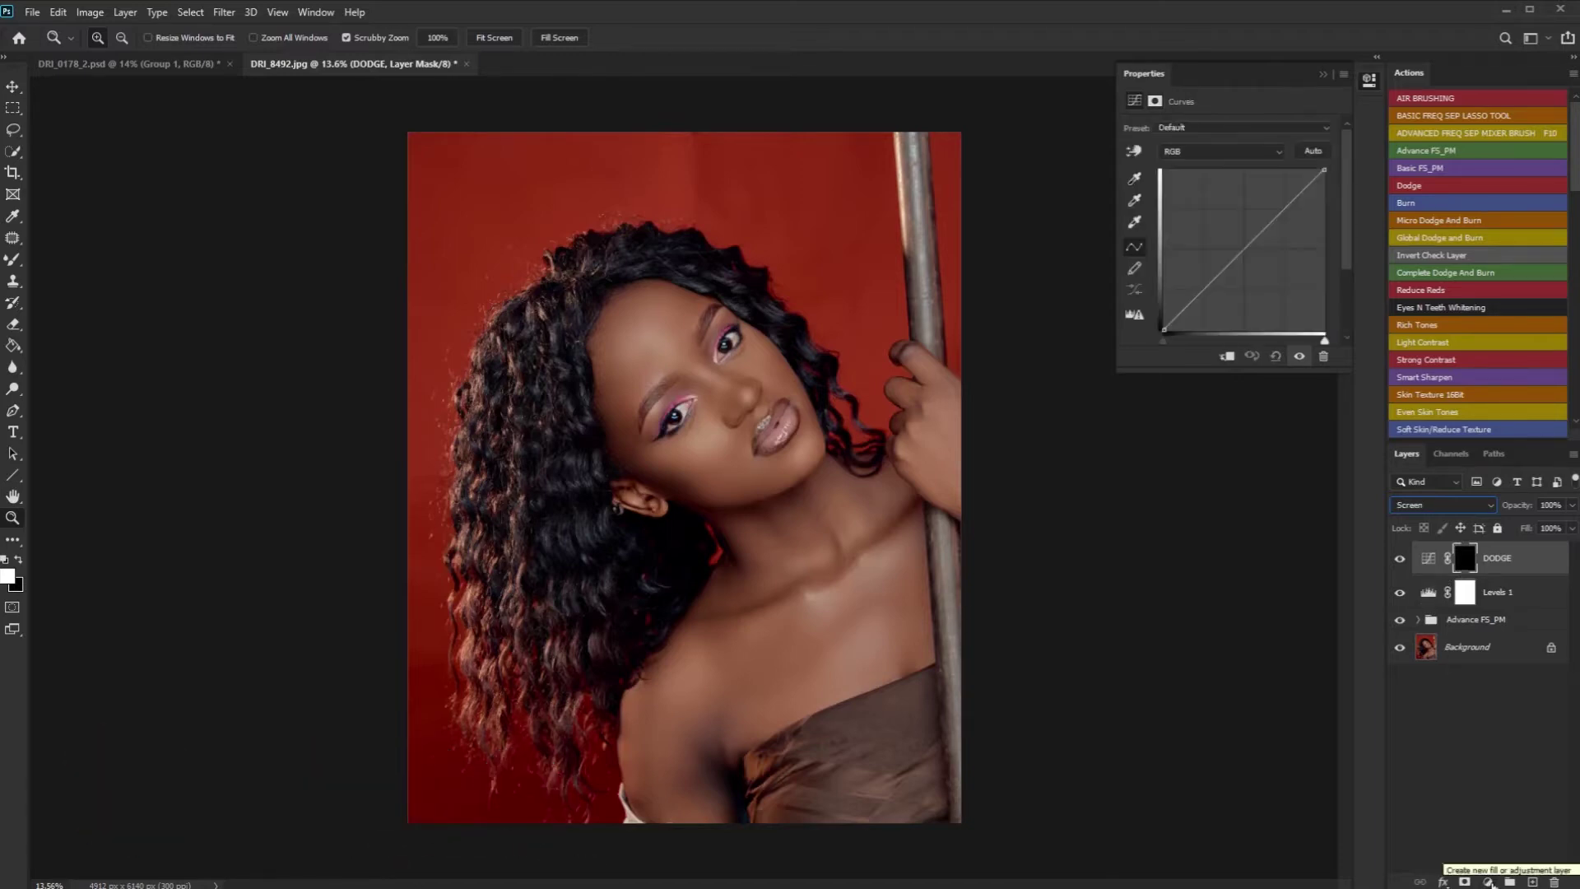
click(1489, 882)
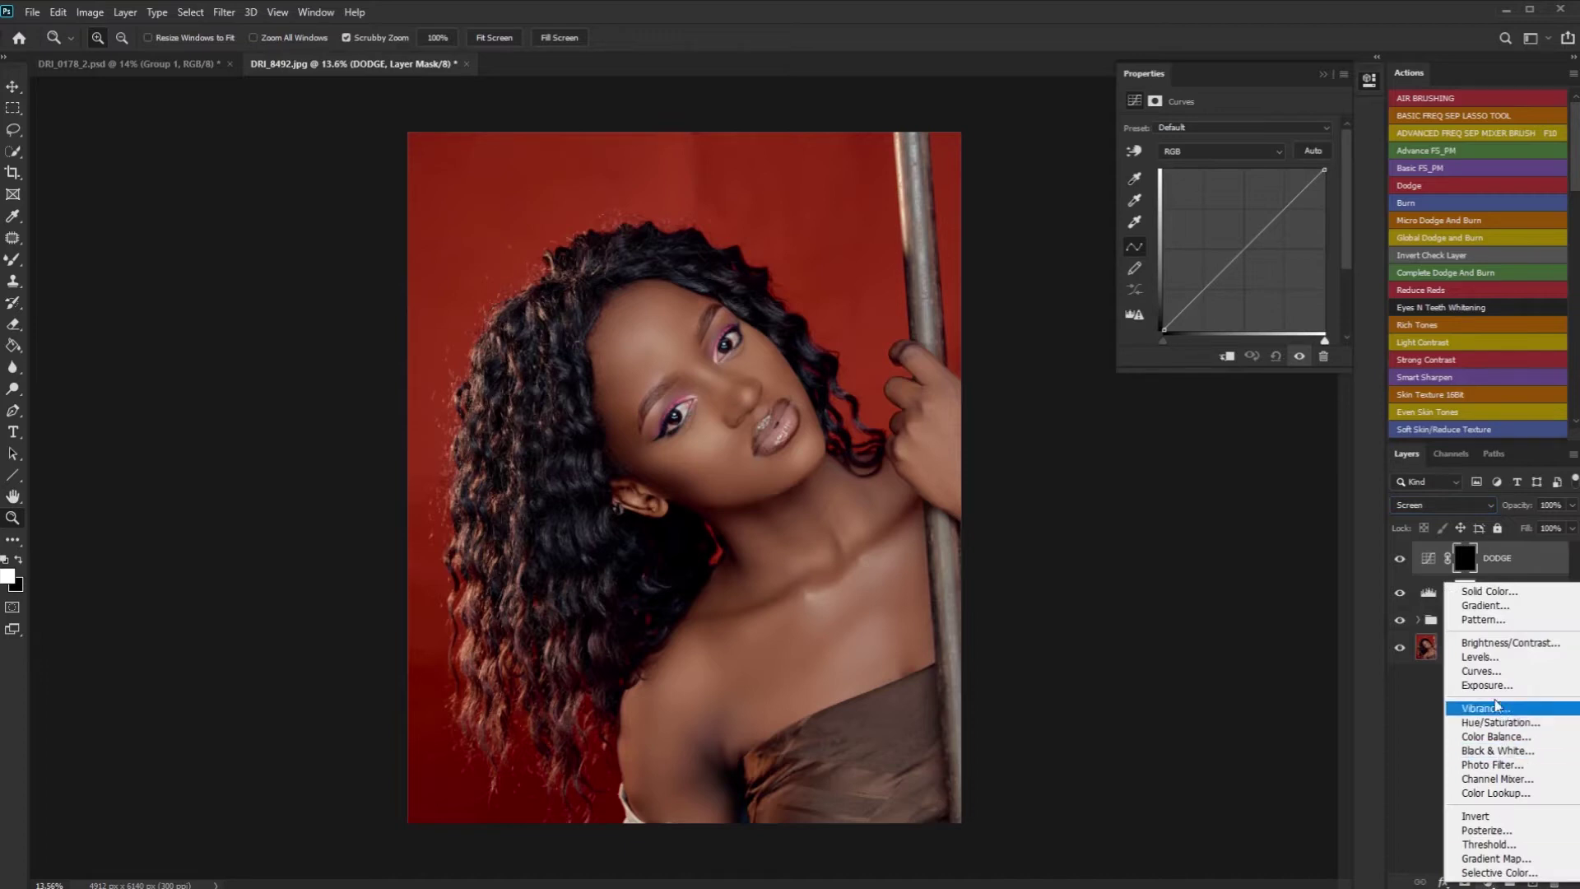
click(1499, 672)
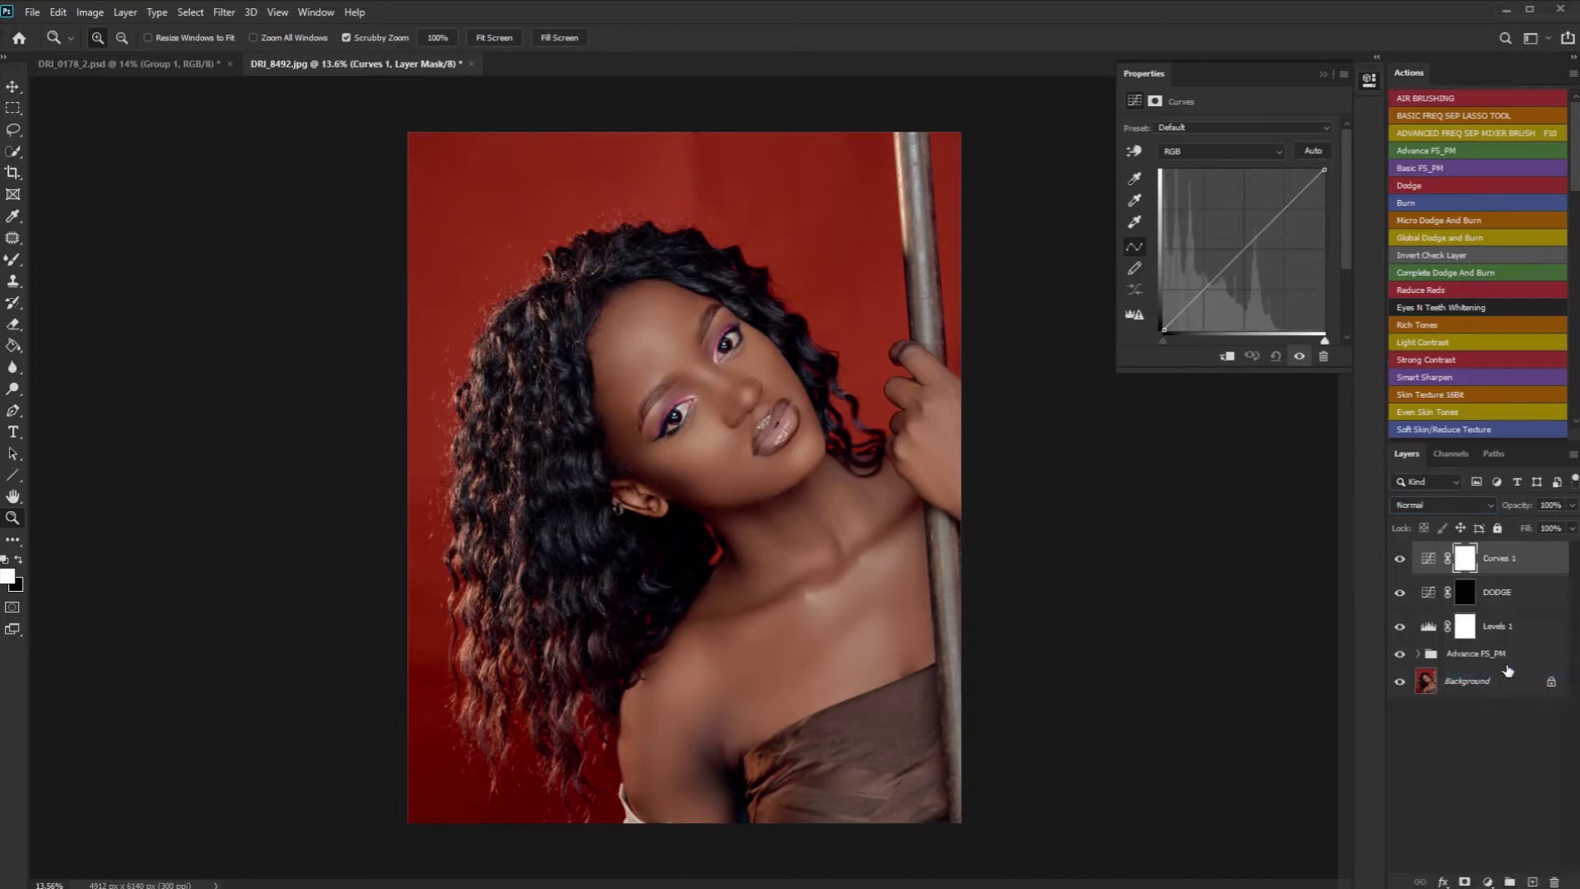
click(1454, 513)
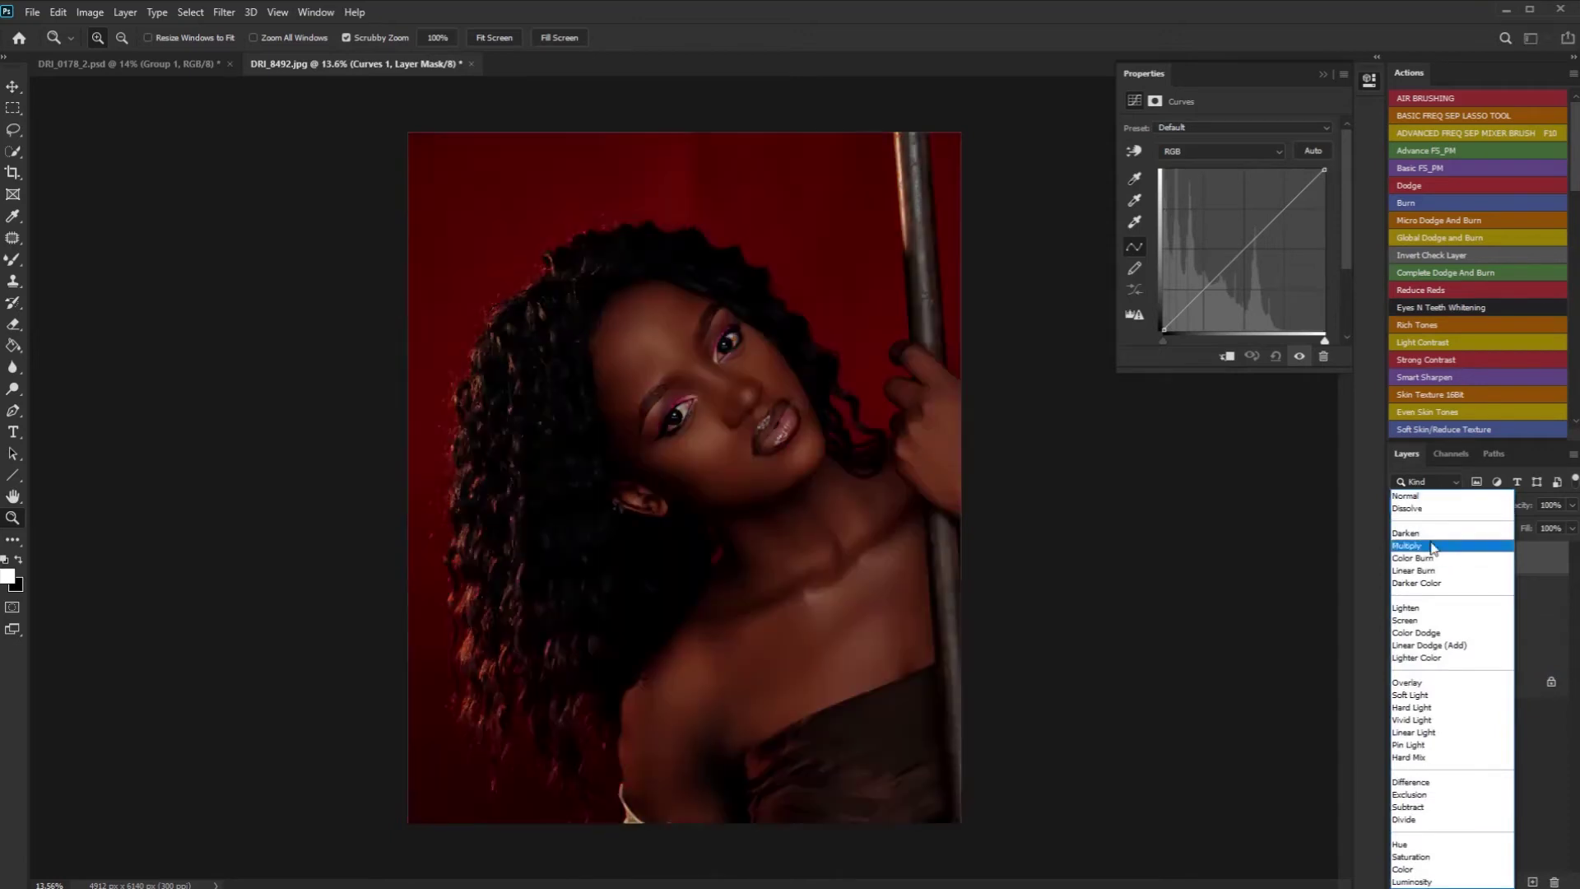
click(1431, 548)
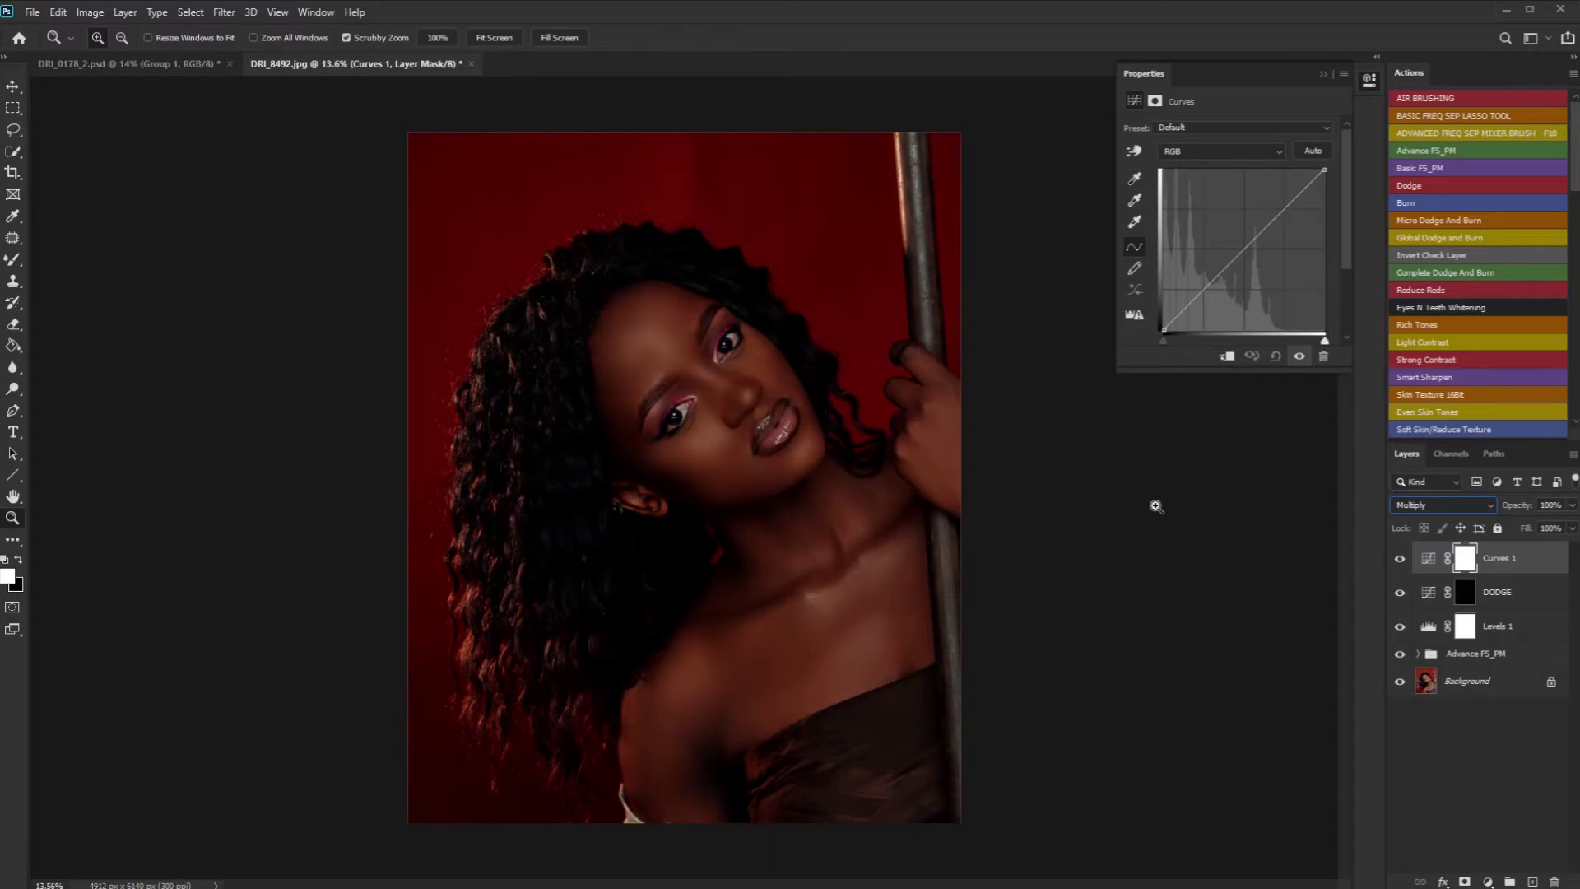
Step: Rename the Multiply curves layer to BURN and invert its layer mask to black
double_click(1507, 557)
key(BackSpace)
text(BURN)
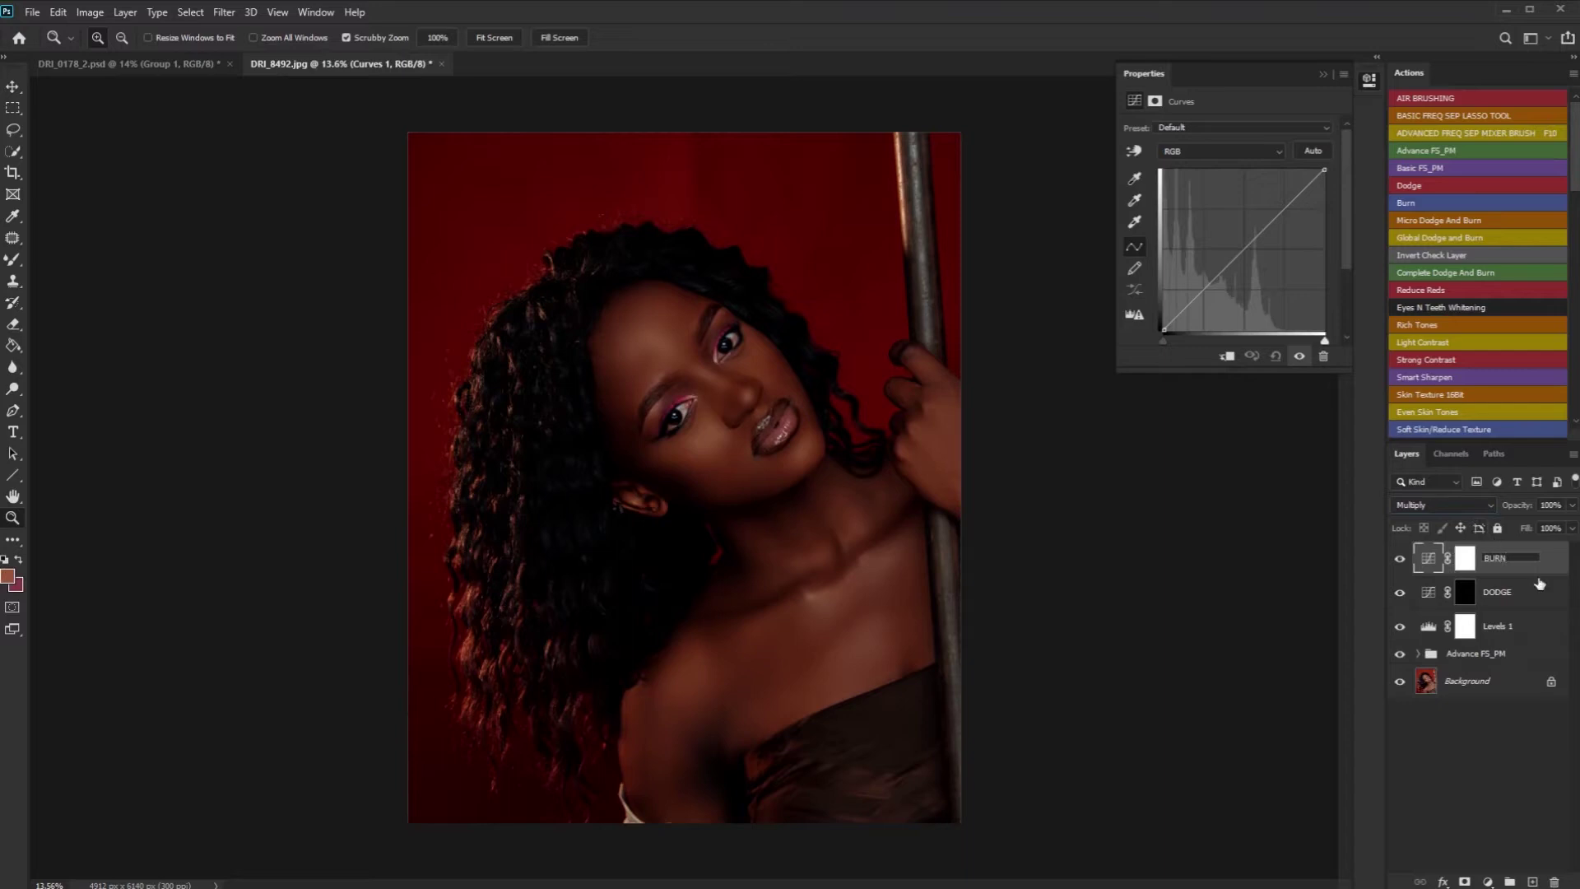
click(1542, 567)
click(1465, 559)
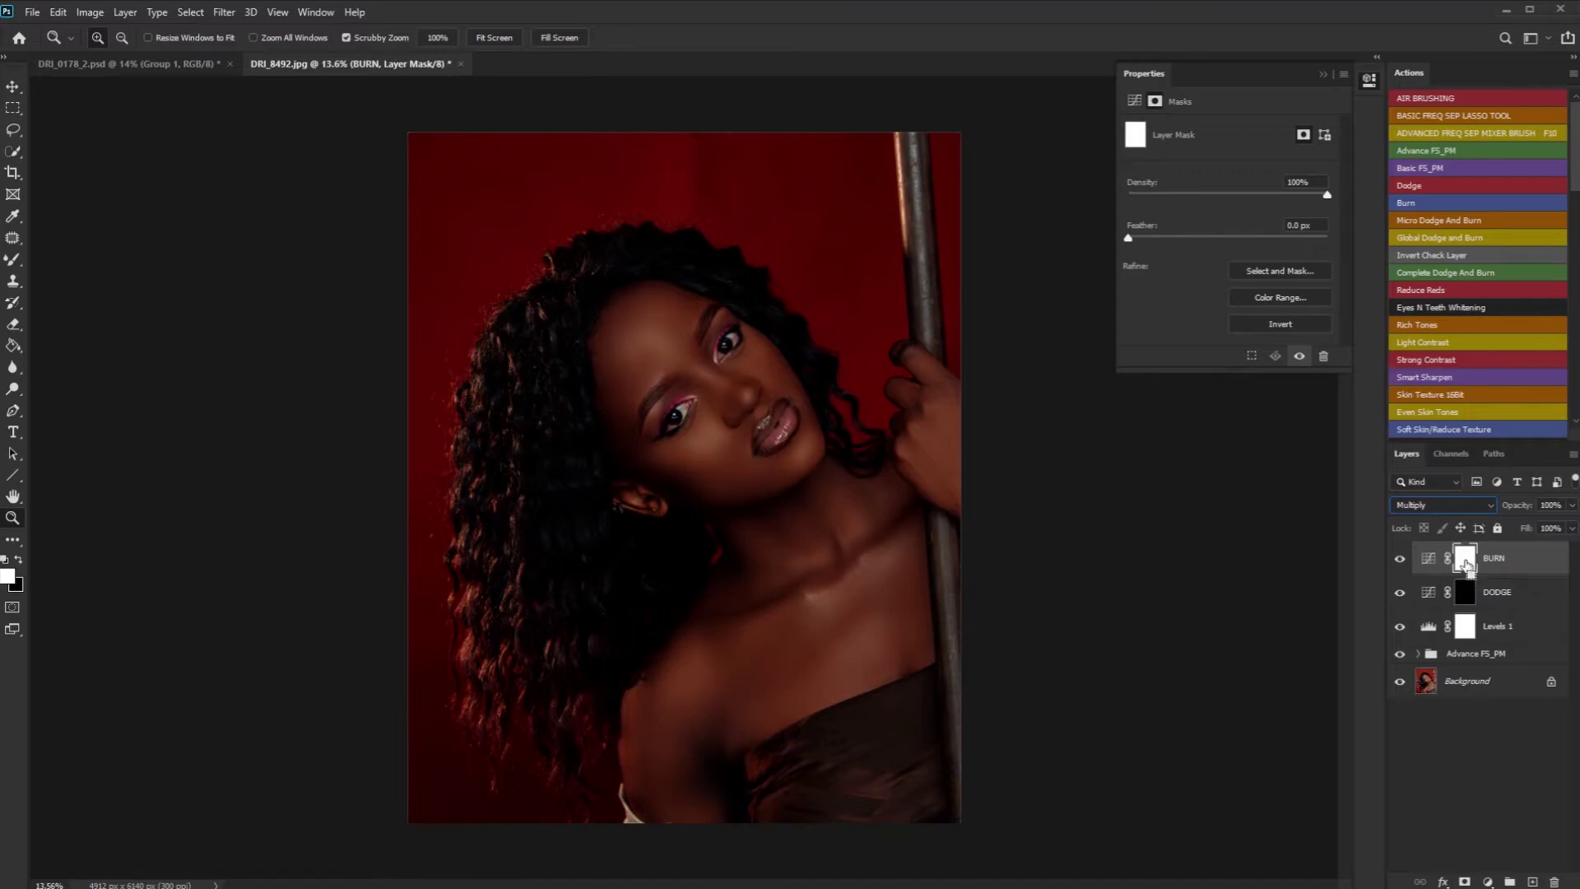
key(ctrl+i)
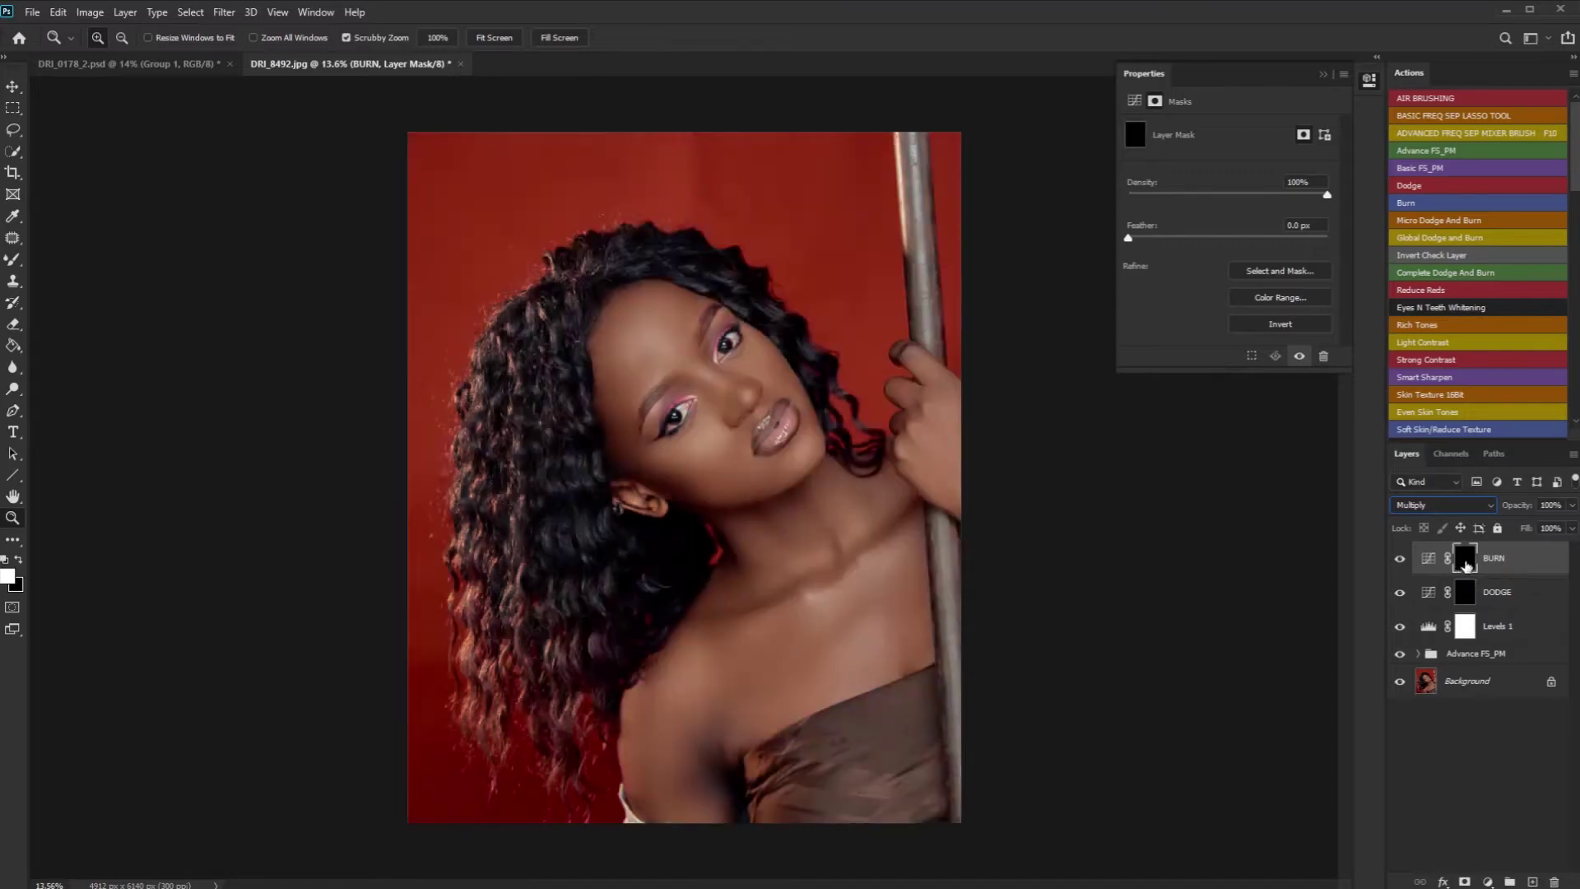
Step: Group the BURN and DODGE layers together and name the group DODGE AND BURN
shift+click(1538, 593)
key(ctrl+g)
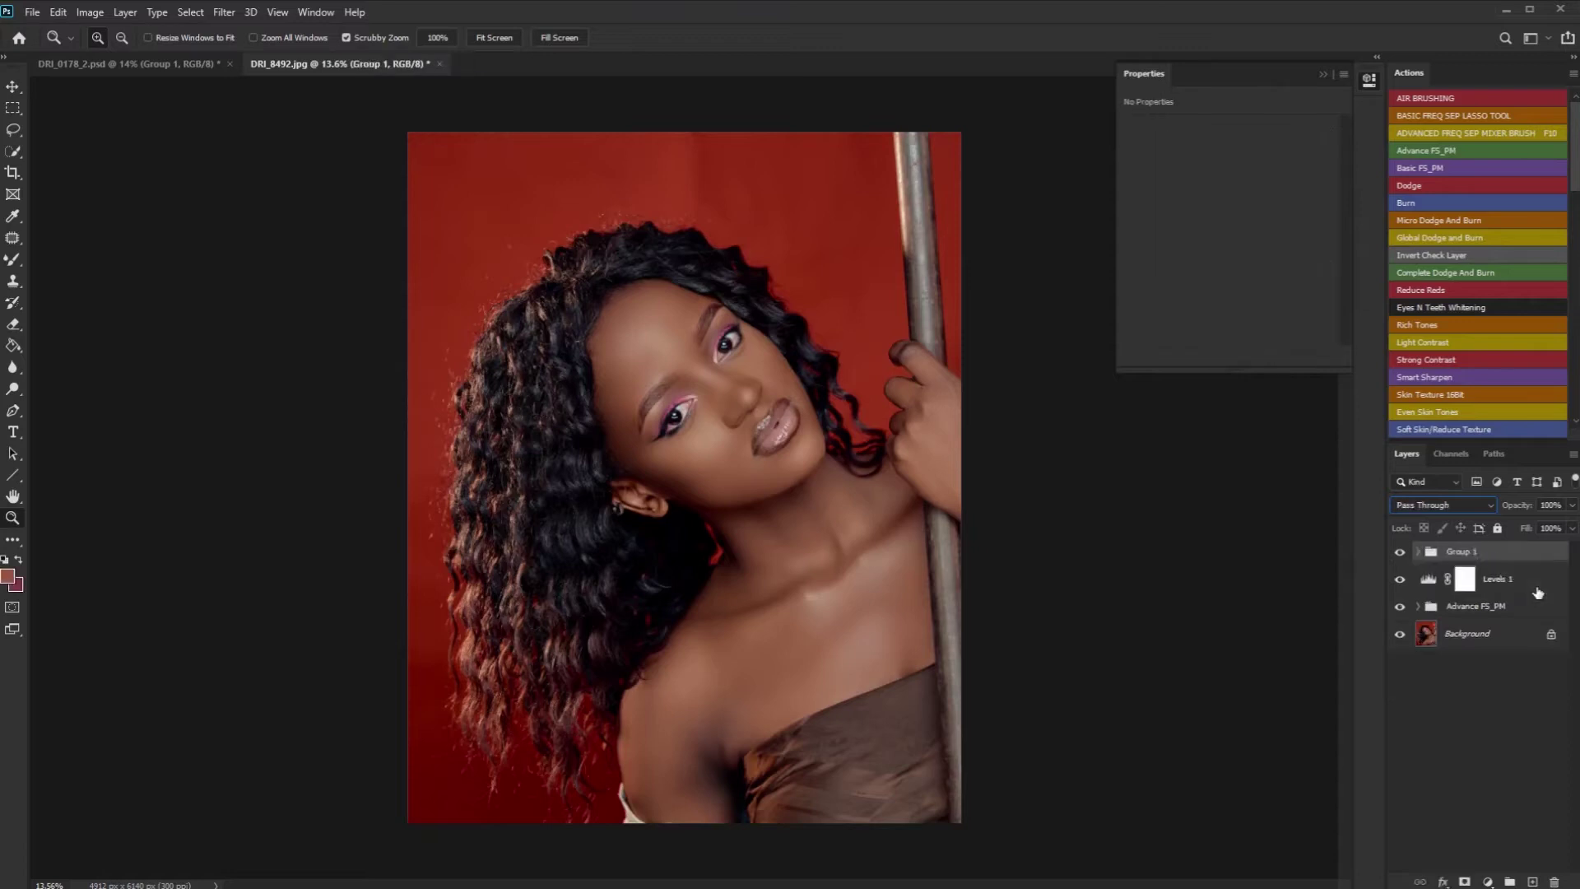
double_click(1470, 553)
key(BackSpace)
text(DODGE AND BURN)
key(Return)
click(1418, 551)
click(1417, 551)
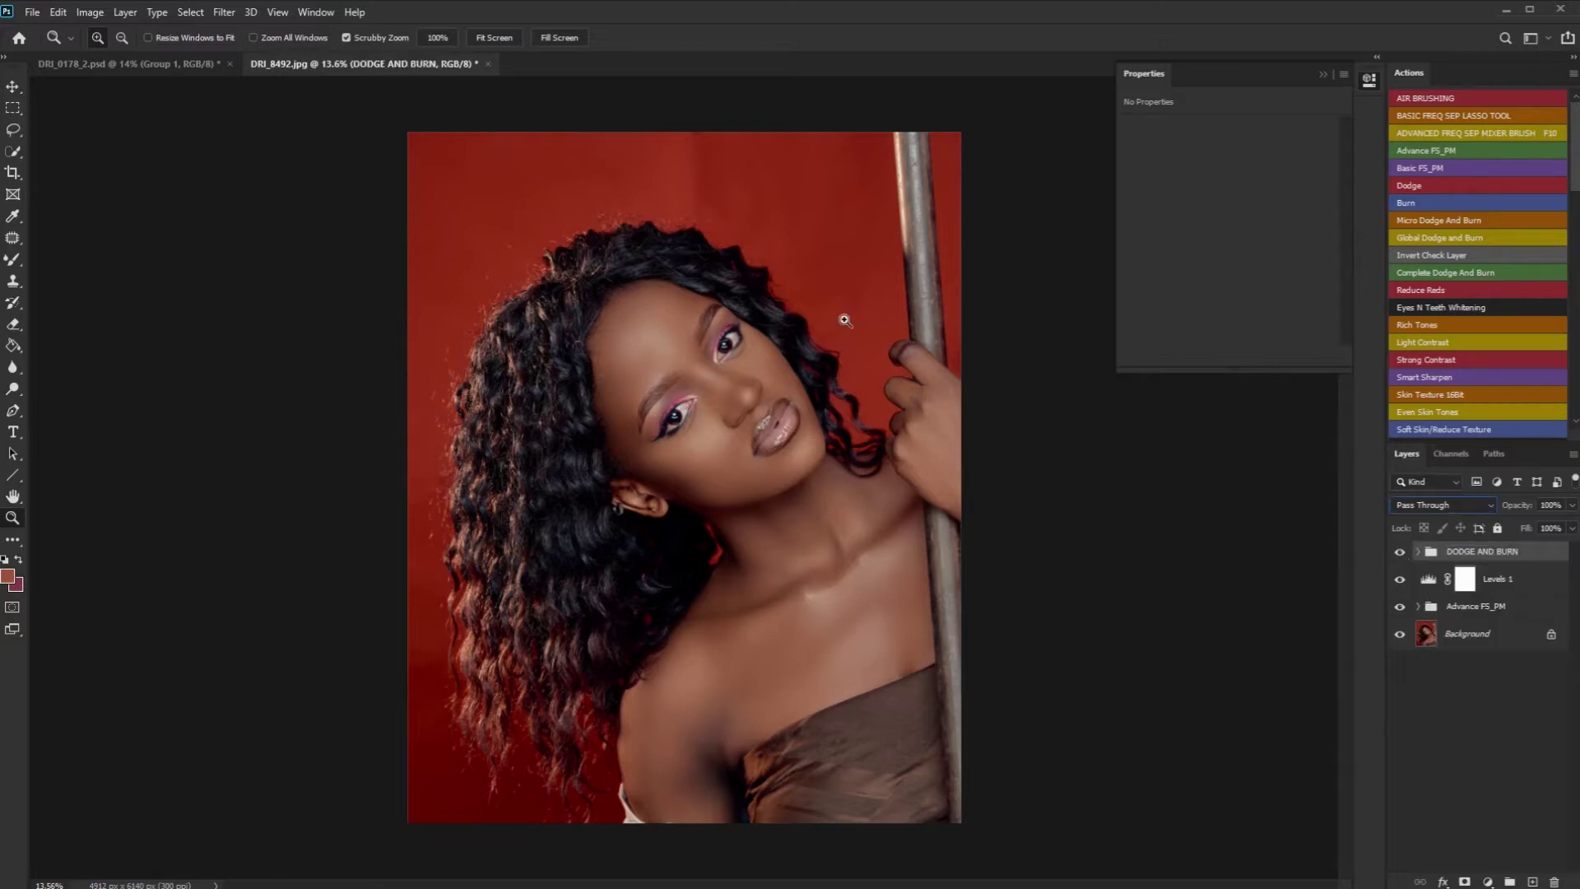
Step: Create an empty layer above the DODGE AND BURN group and ready the Brush tool with blue foreground colour #1200ff
click(718, 367)
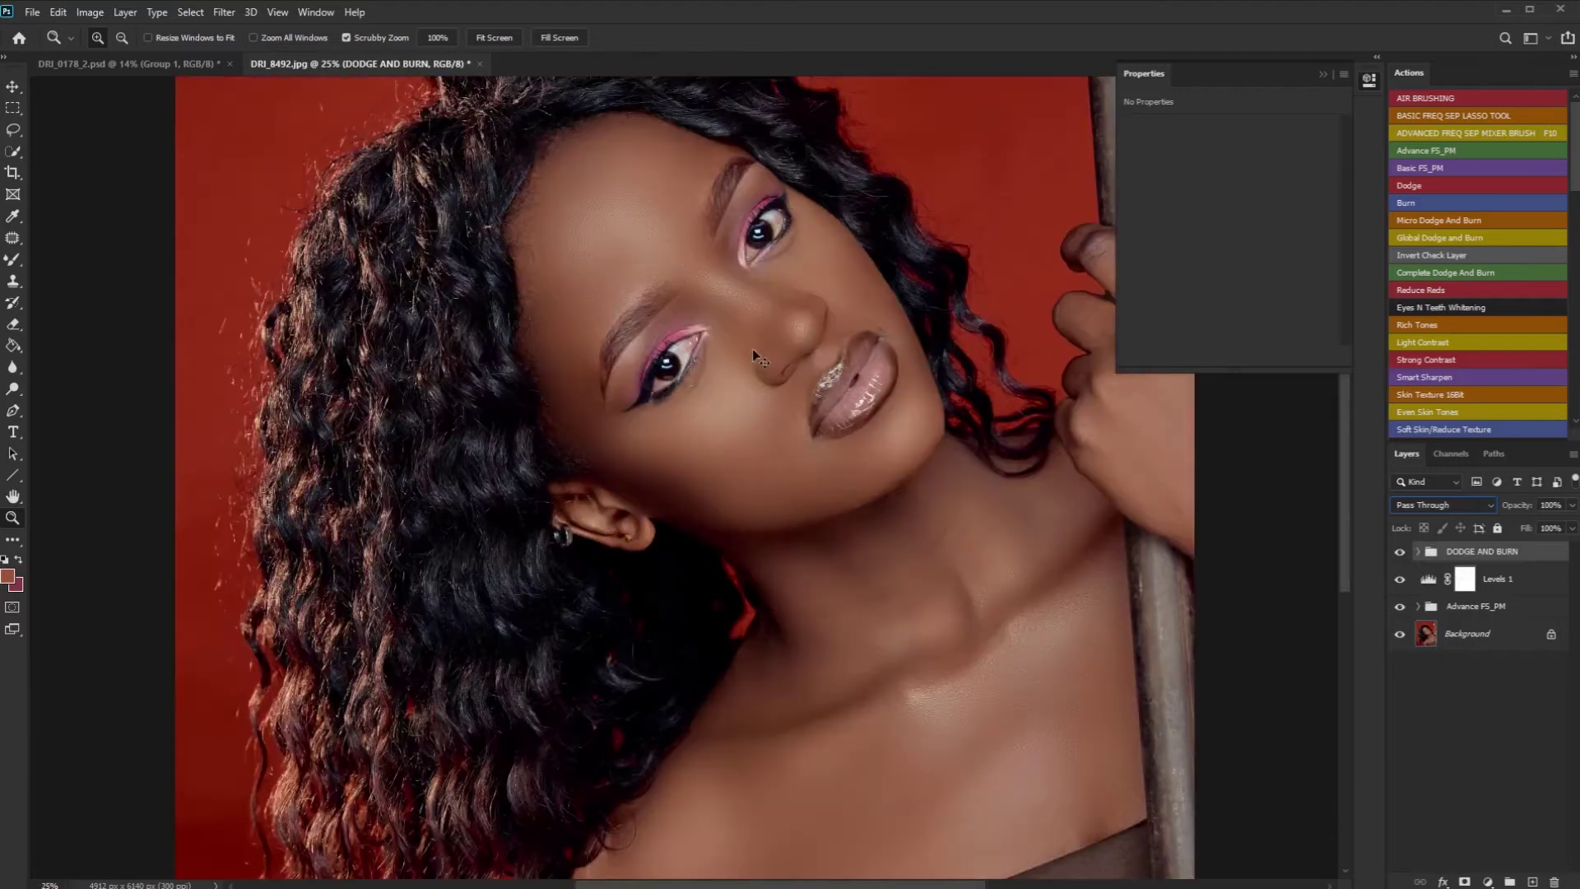
drag(774, 329, 738, 414)
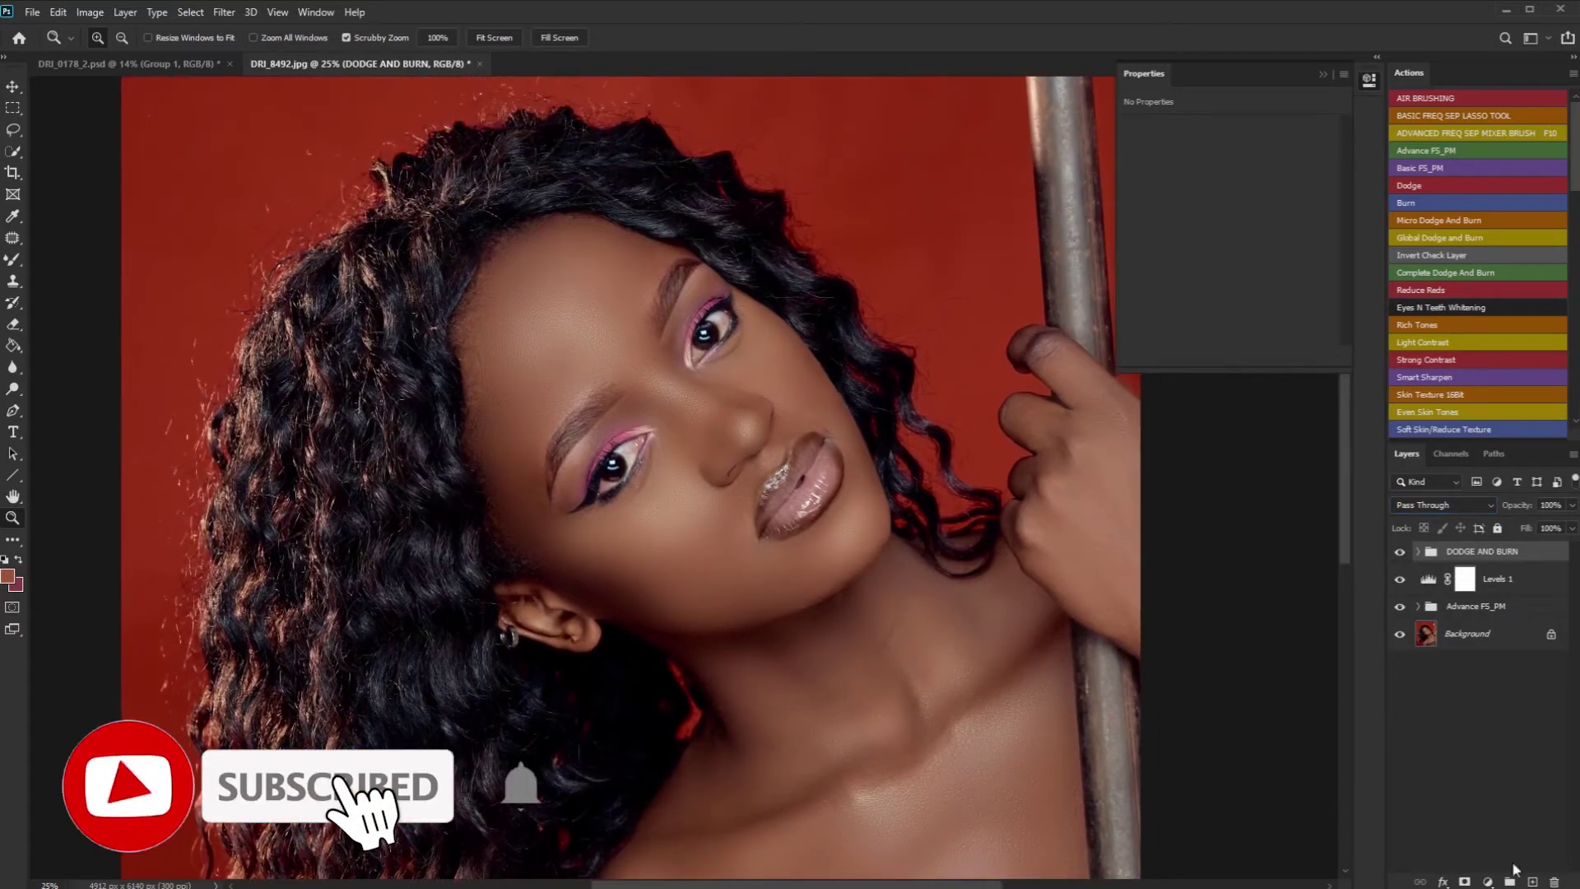
click(1533, 881)
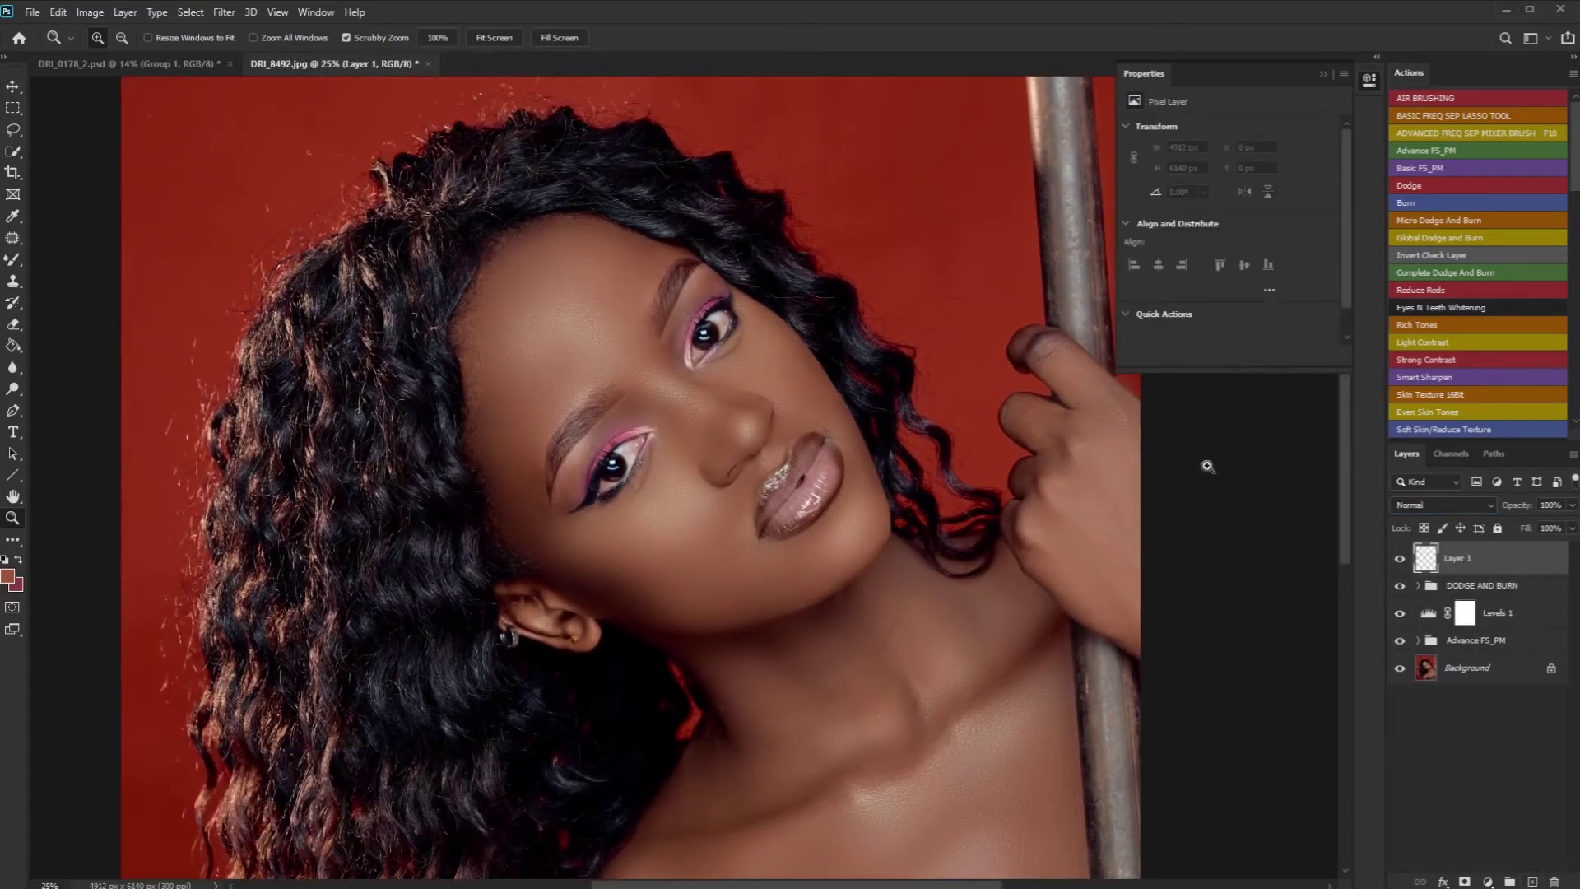
right_click(16, 263)
click(71, 260)
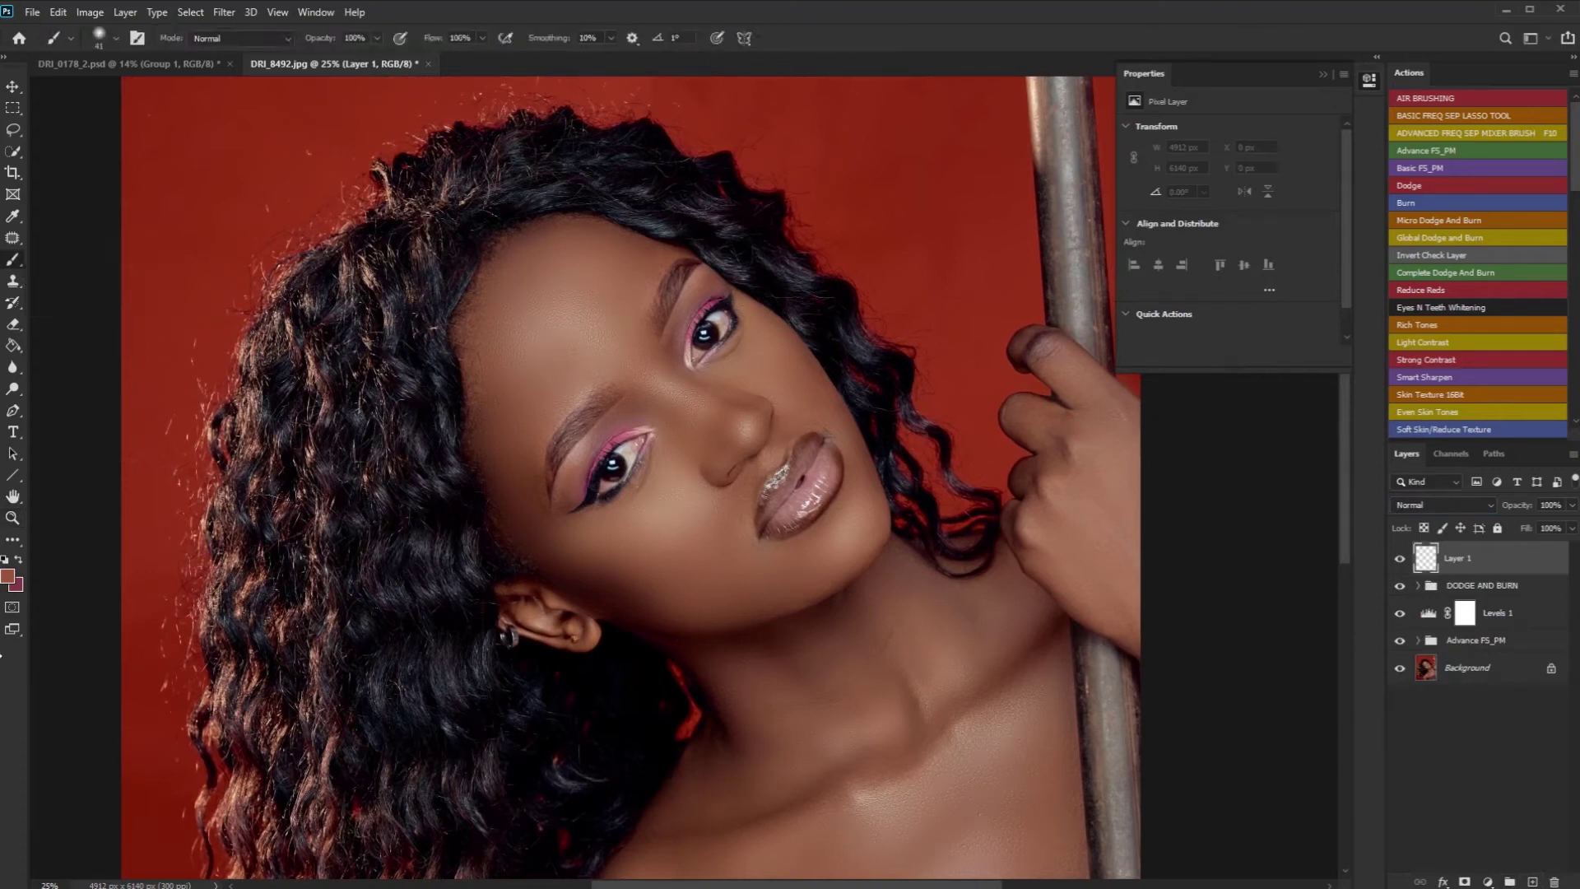
click(8, 576)
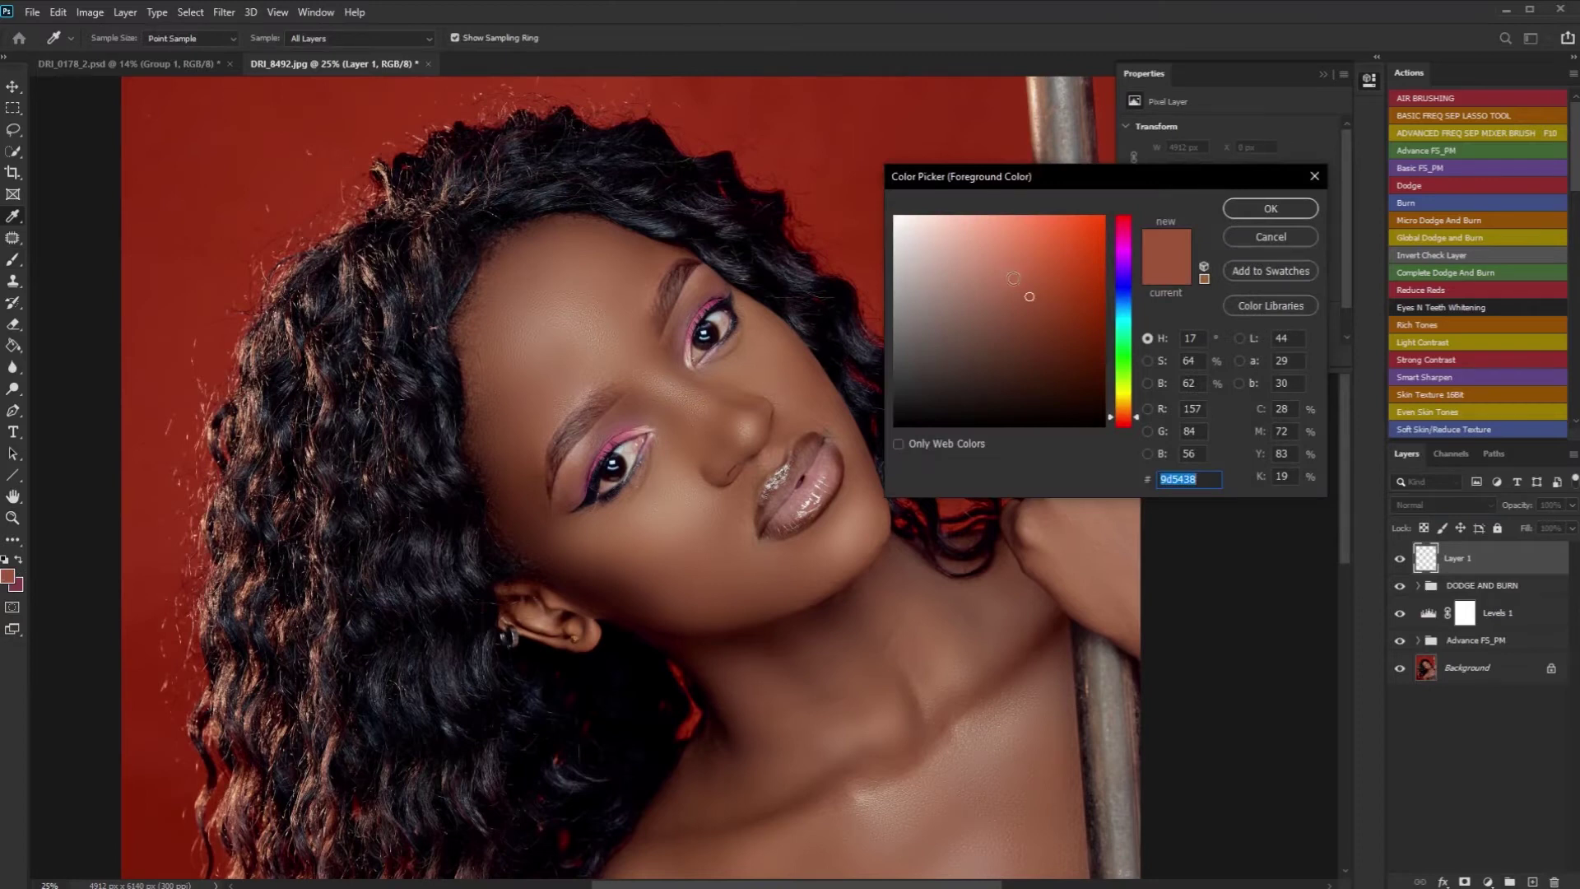
click(1124, 283)
click(1103, 216)
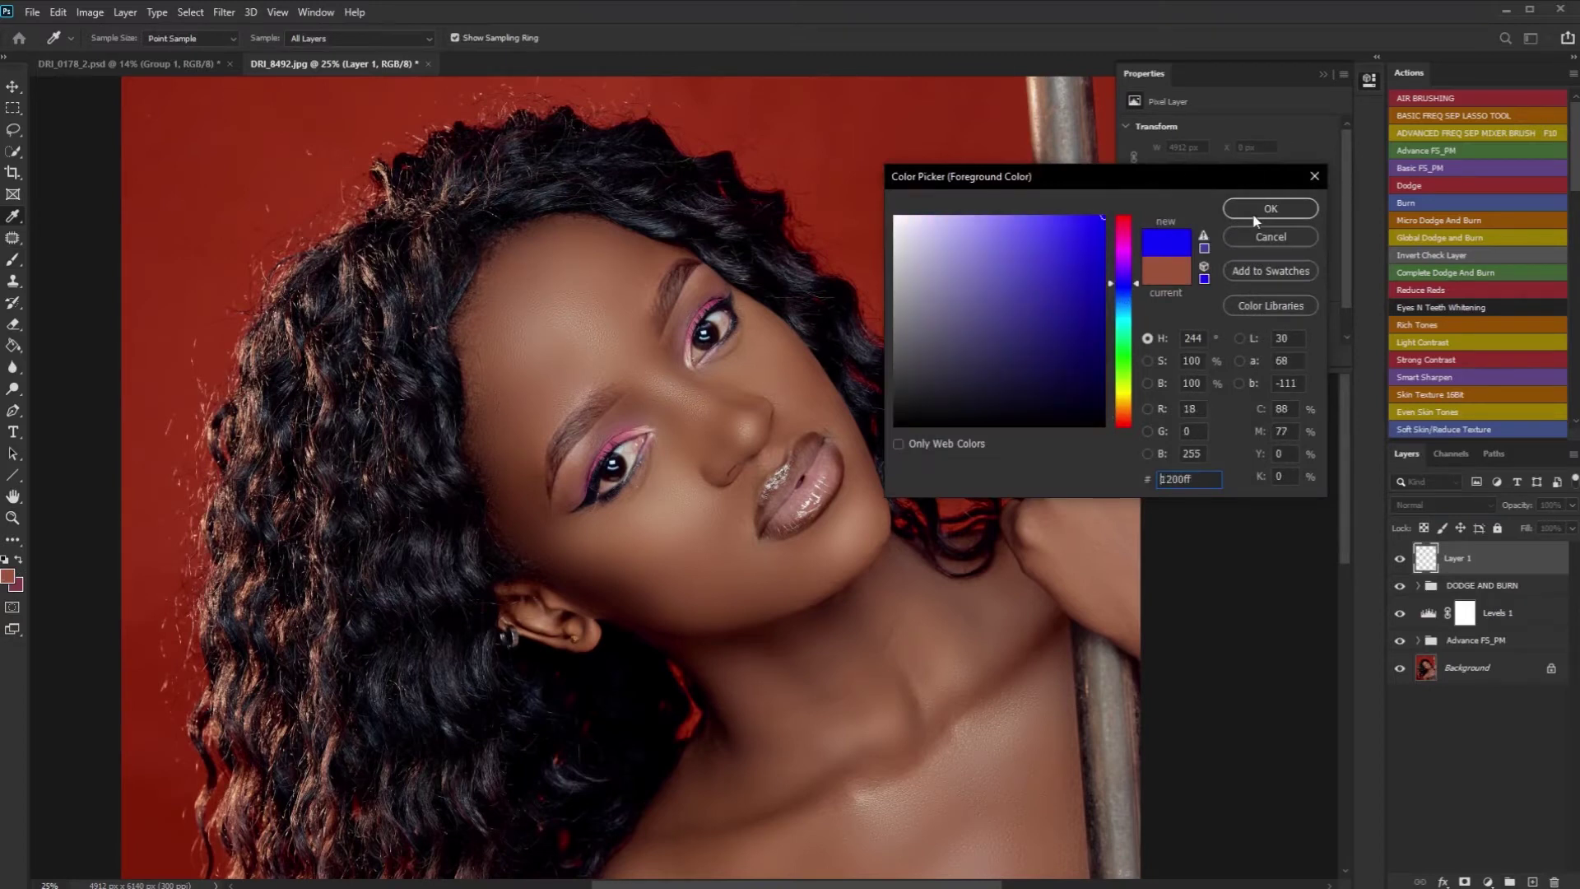
click(1267, 210)
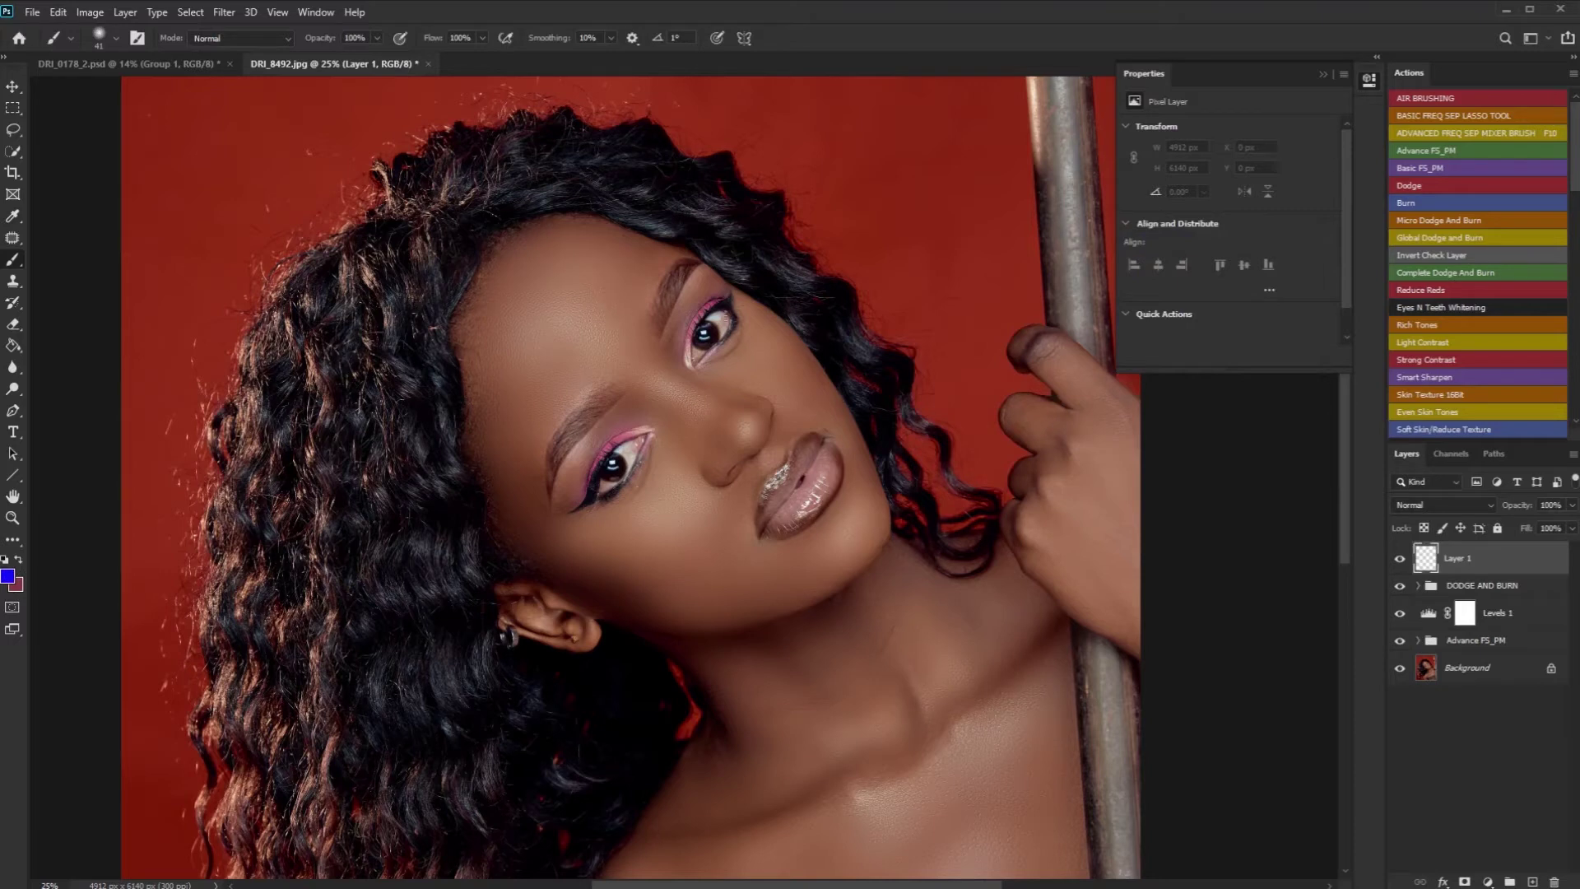
Step: Outline the facial highlight areas in blue: the forehead, both cheeks under the eyes, and the chin
mouse_move(631, 281)
mouse_down()
mouse_move(585, 239)
mouse_move(545, 240)
mouse_move(493, 288)
mouse_move(501, 326)
mouse_move(616, 378)
mouse_move(659, 340)
mouse_move(634, 279)
mouse_up()
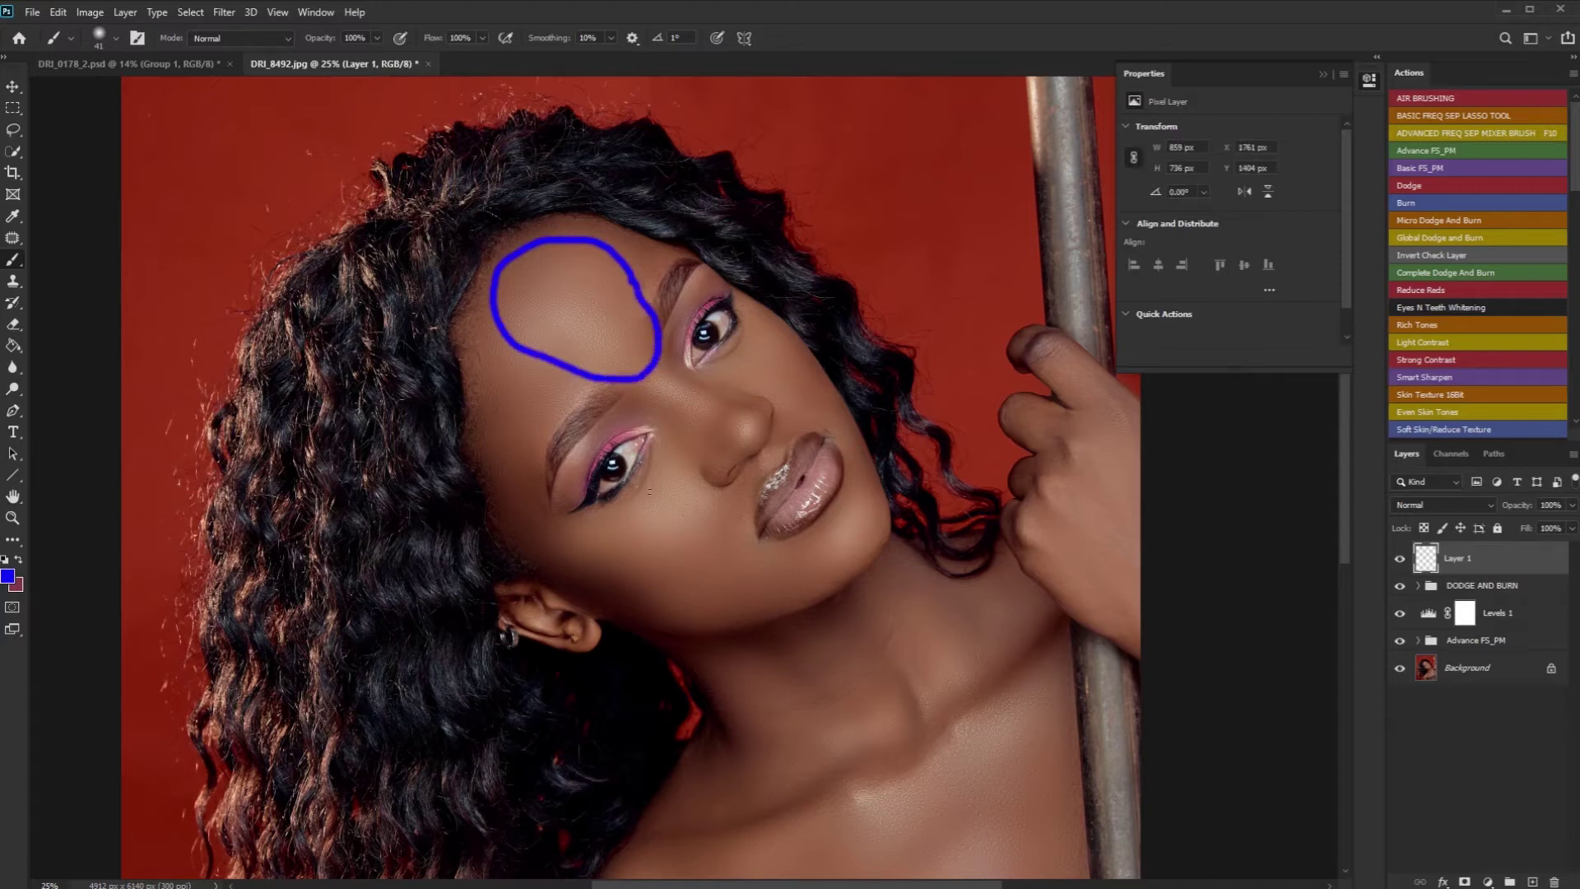
mouse_move(670, 450)
mouse_down()
mouse_move(586, 517)
mouse_move(564, 560)
mouse_move(704, 535)
mouse_move(661, 444)
mouse_up()
mouse_move(860, 492)
mouse_down()
mouse_move(827, 514)
mouse_move(814, 562)
mouse_move(828, 582)
mouse_move(862, 574)
mouse_move(877, 494)
mouse_up()
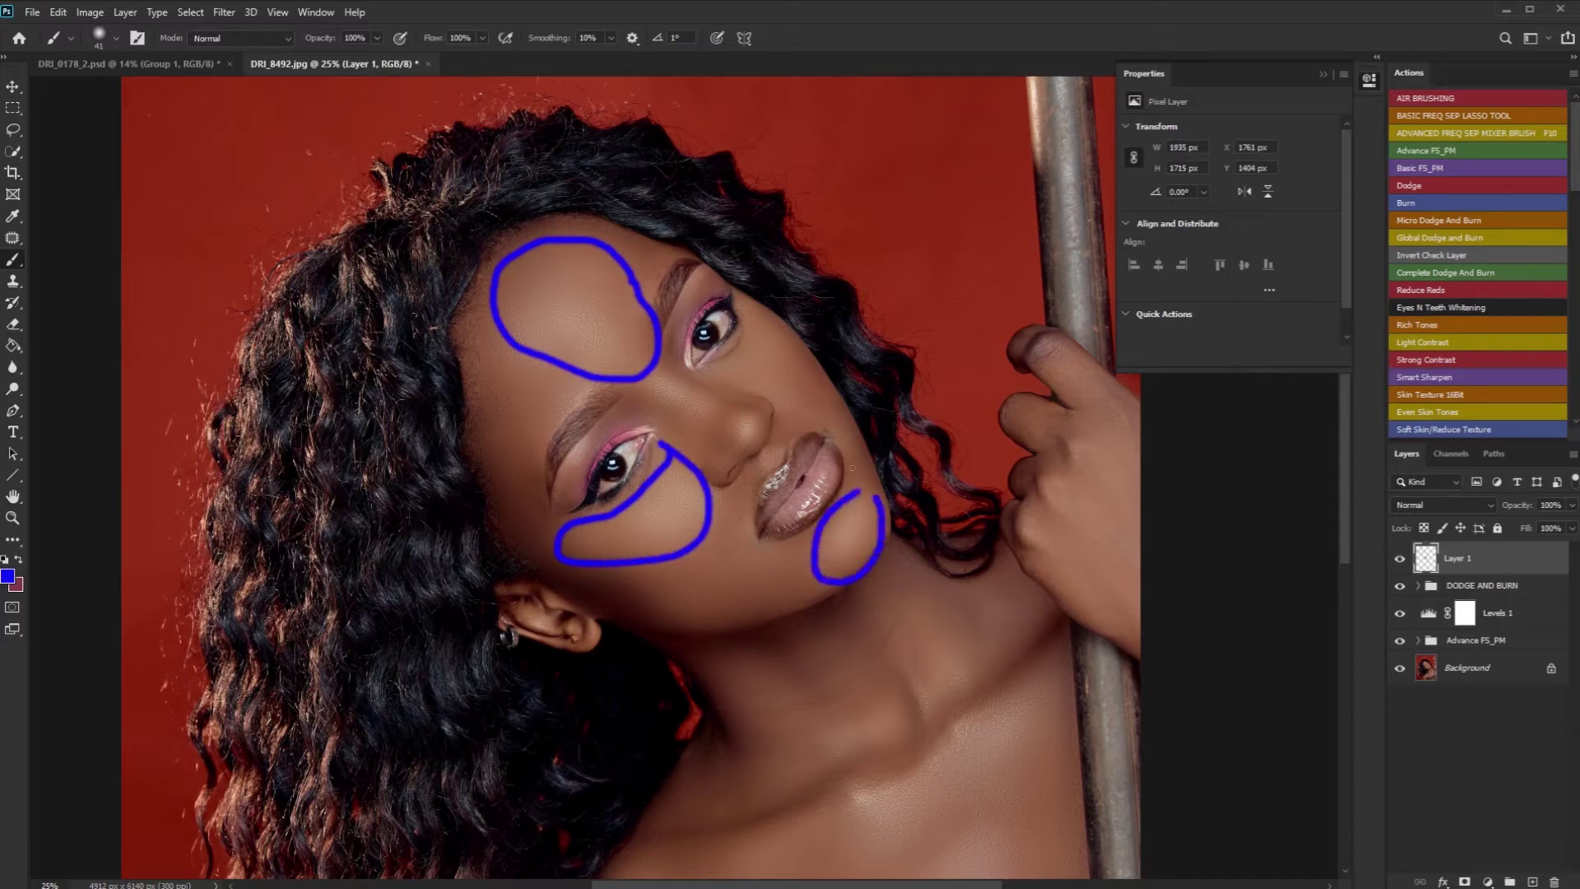
mouse_move(750, 315)
mouse_down()
mouse_move(715, 376)
mouse_move(784, 398)
mouse_move(799, 366)
mouse_move(761, 319)
mouse_up()
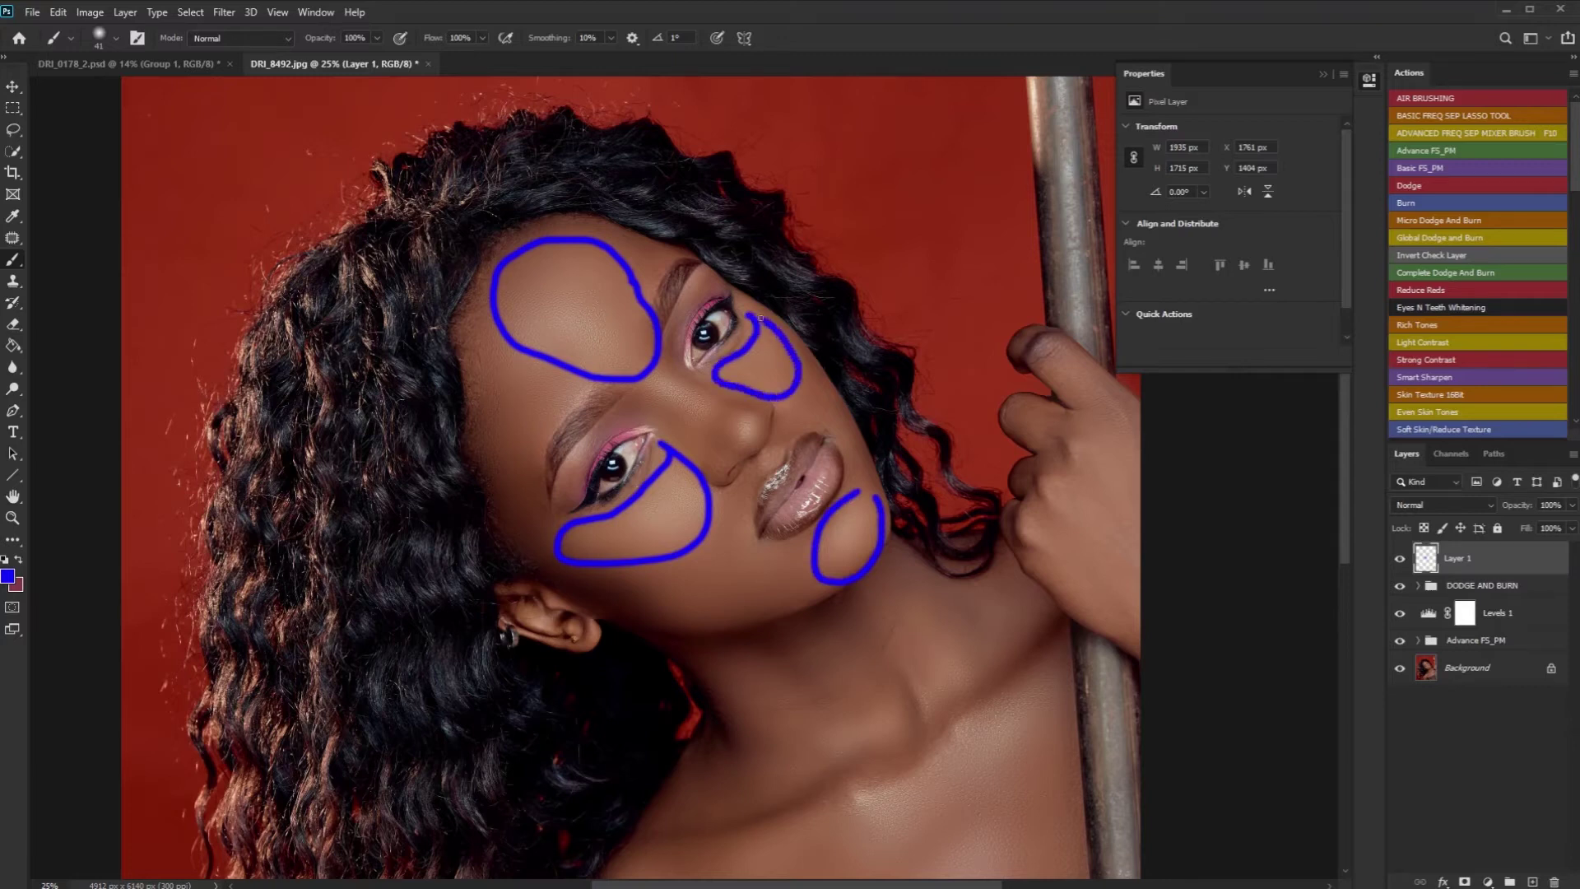
Step: Outline the collarbone, the hand's knuckles and the nose bridge in blue as further highlight areas
scroll(856, 502, down, 1)
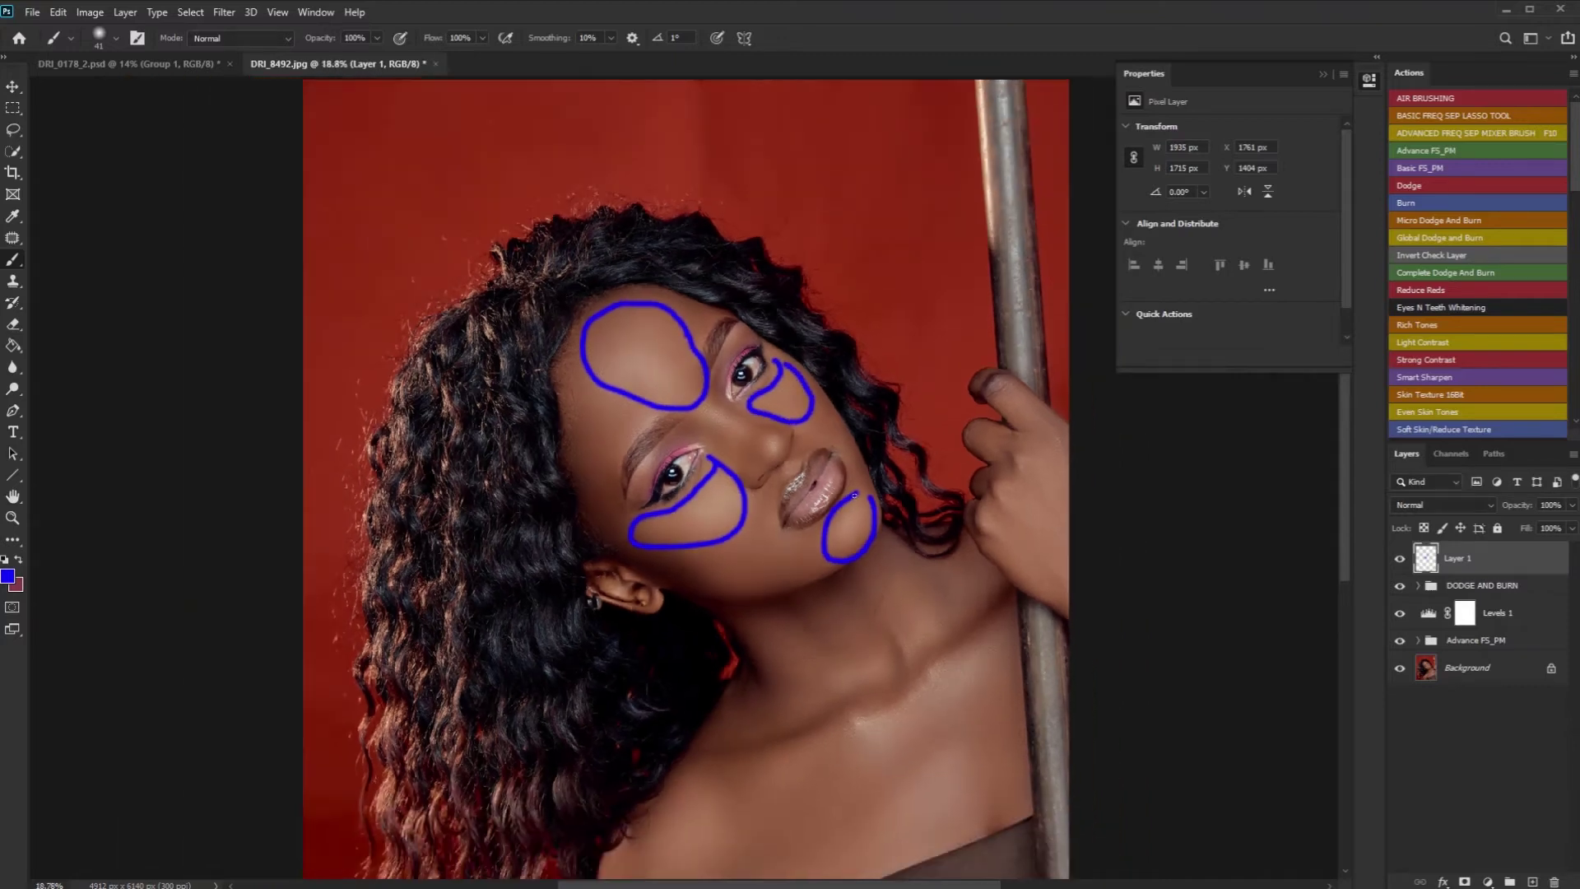
scroll(862, 661, down, 1)
mouse_move(848, 596)
mouse_down()
mouse_move(730, 651)
mouse_move(811, 654)
mouse_move(874, 631)
mouse_move(960, 529)
mouse_move(825, 603)
mouse_up()
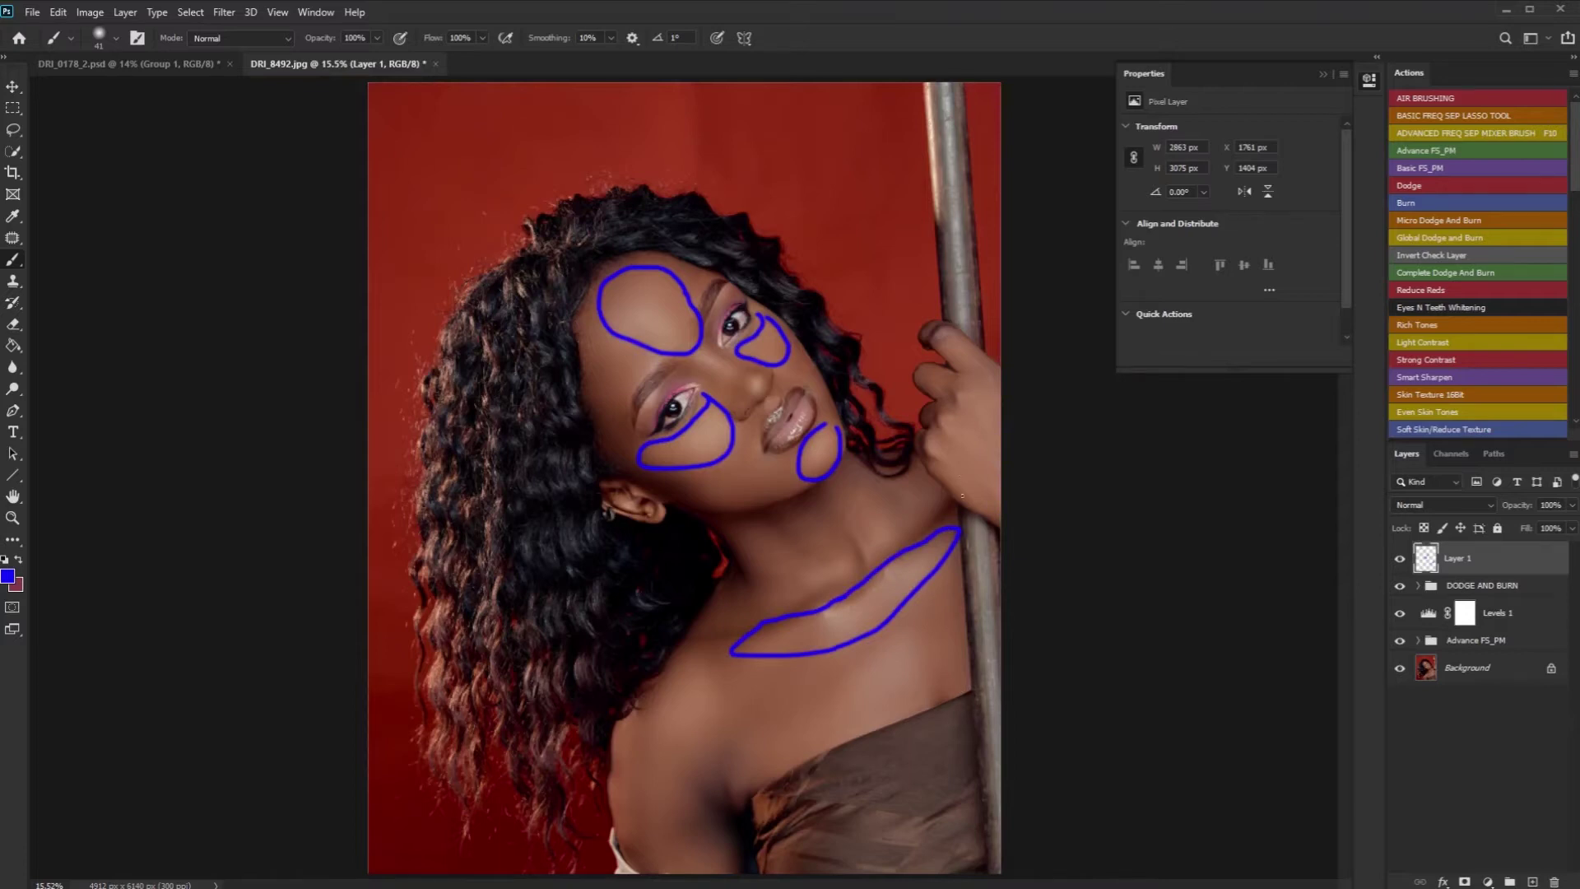
mouse_move(954, 406)
mouse_down()
mouse_move(948, 446)
mouse_move(953, 413)
mouse_up()
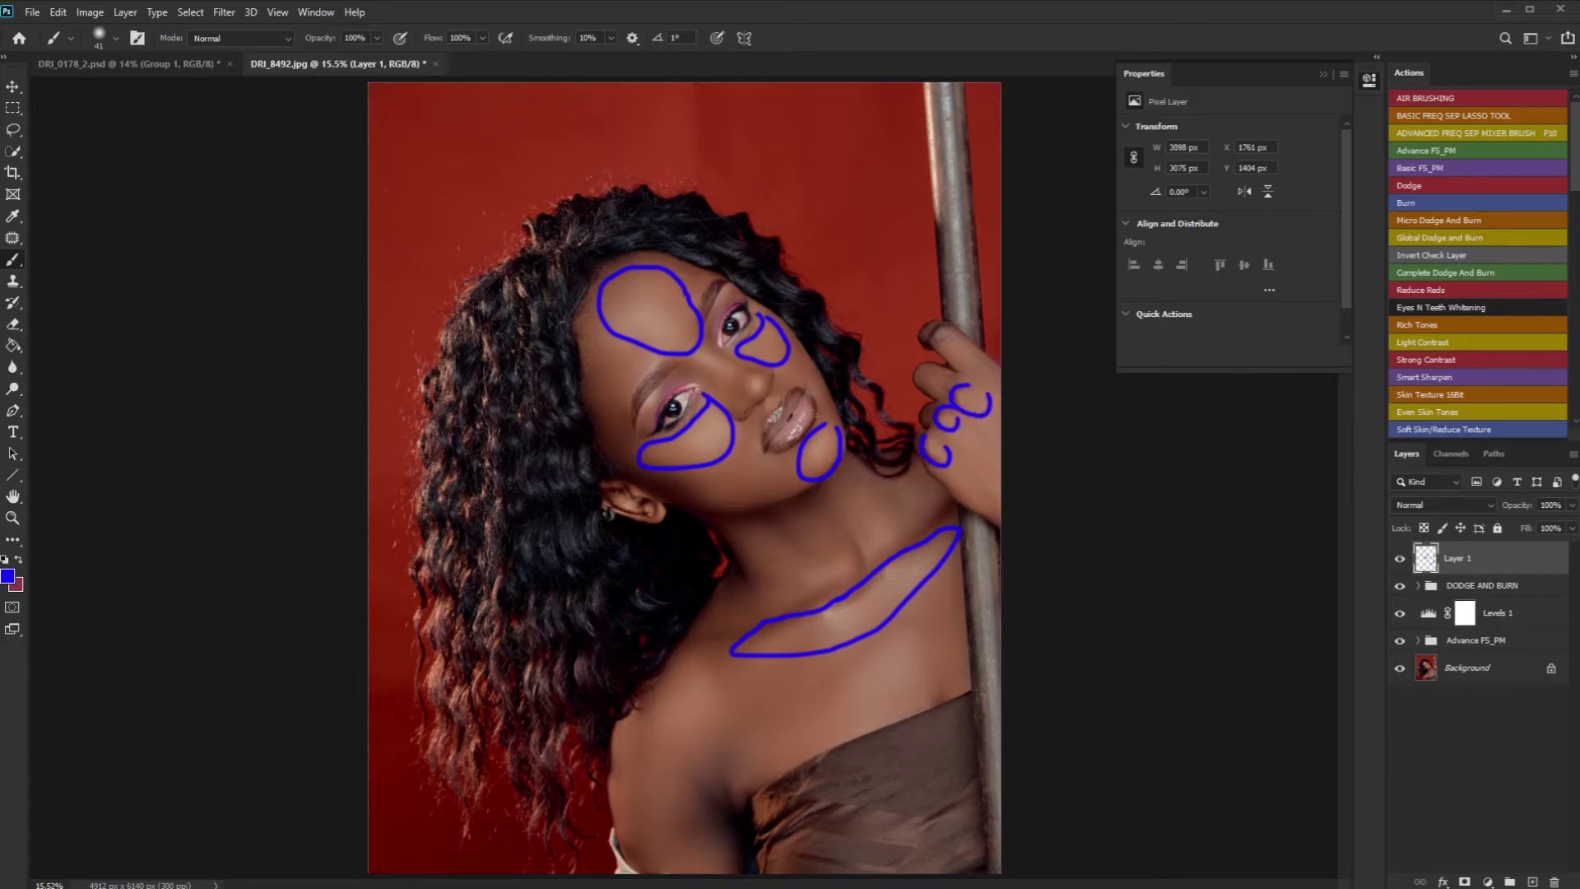
scroll(827, 413, up, 2)
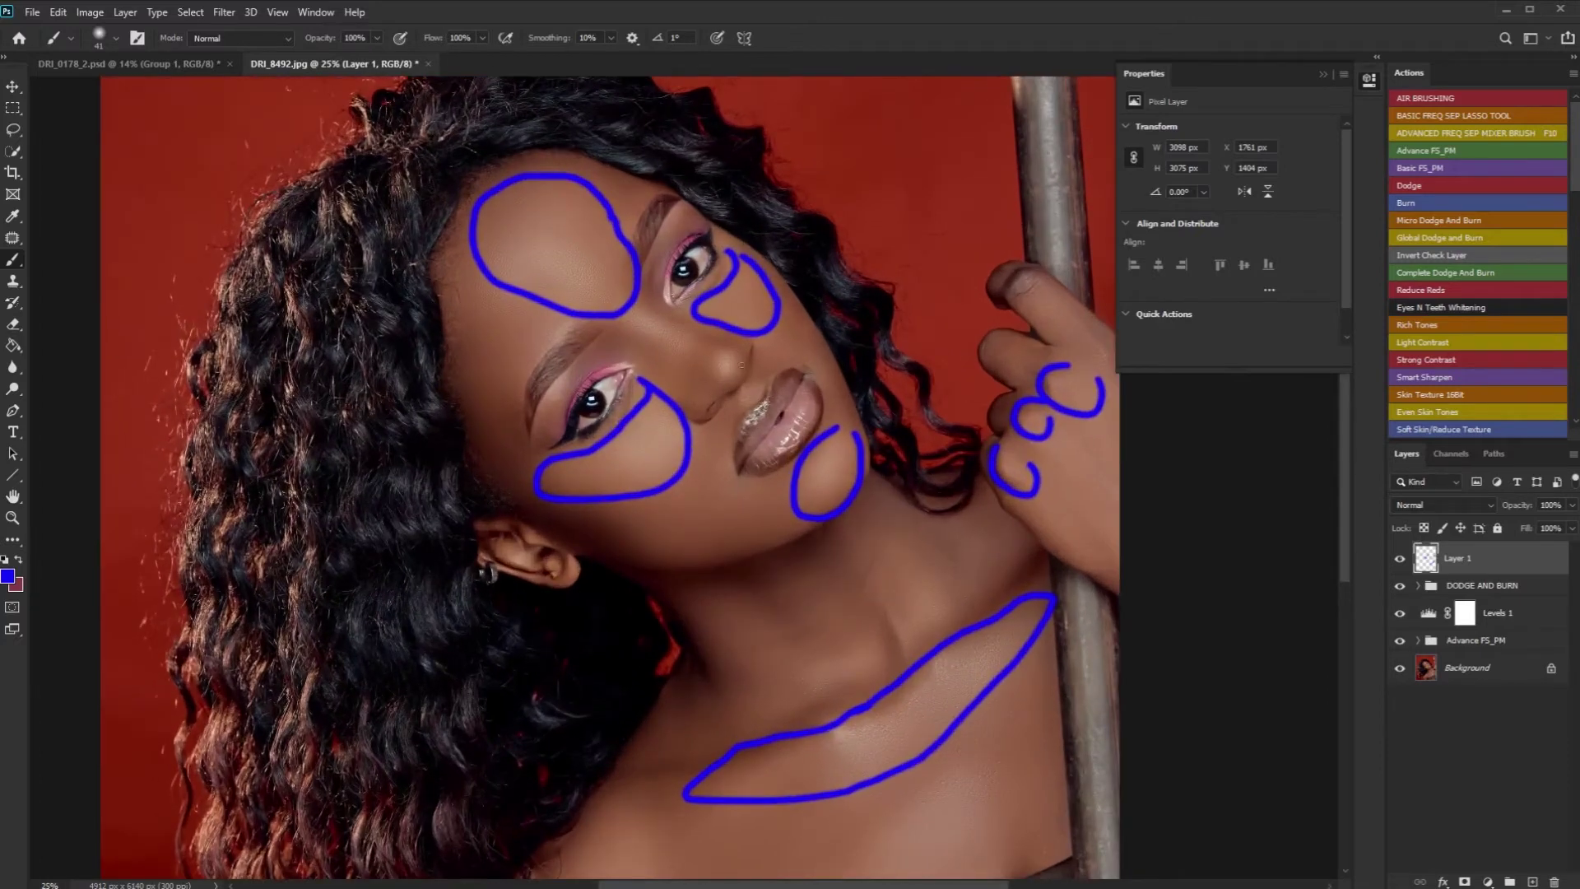
mouse_move(718, 346)
mouse_down()
mouse_move(658, 307)
mouse_move(626, 310)
mouse_move(735, 393)
mouse_move(729, 349)
mouse_up()
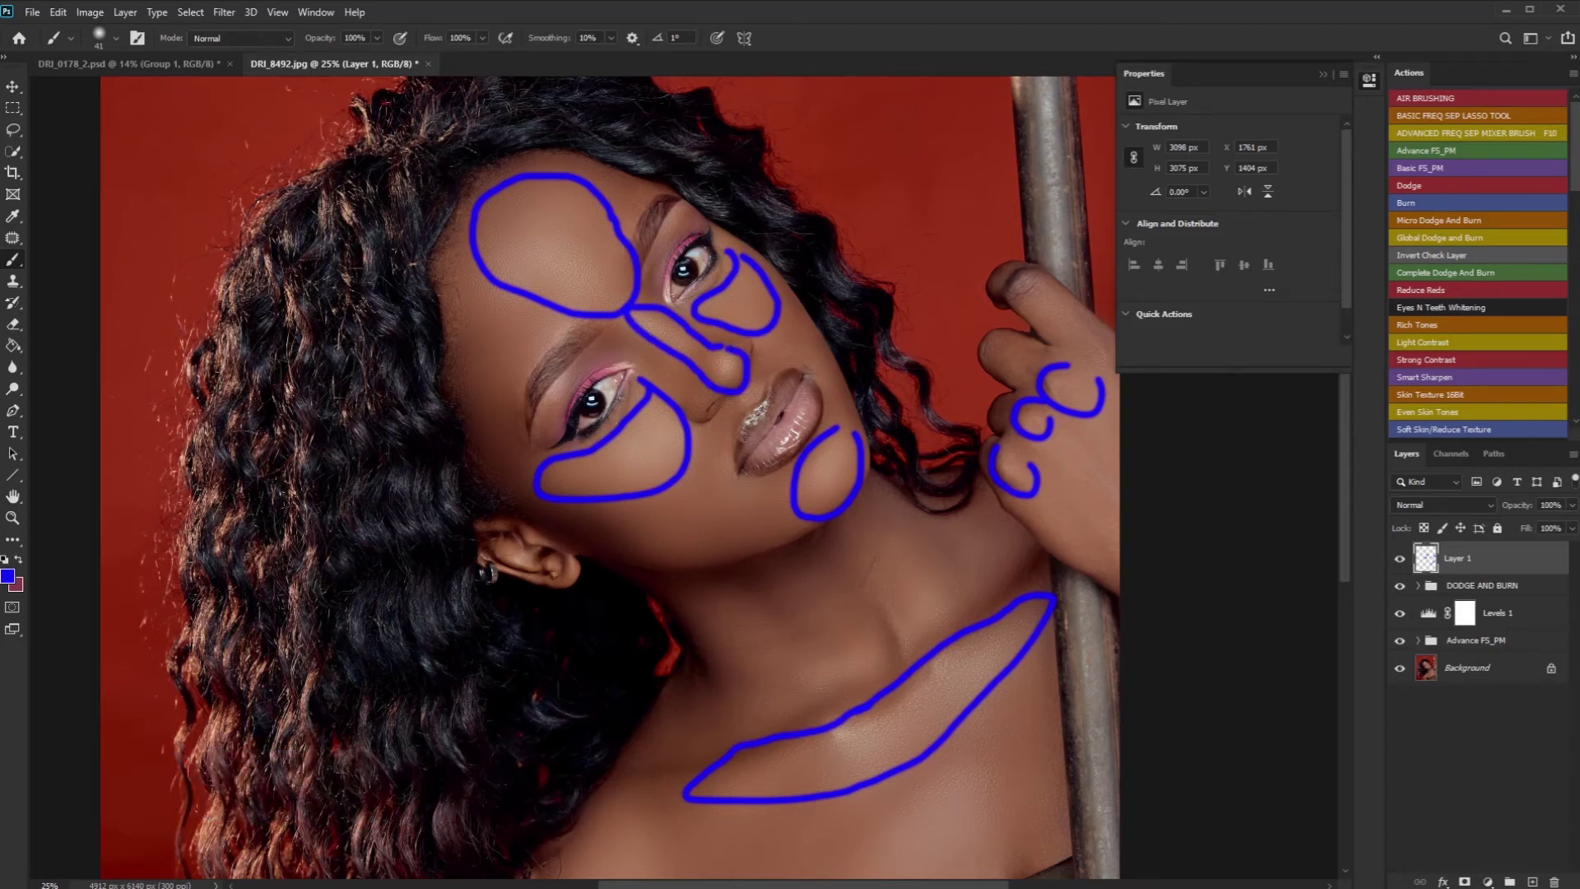
Step: Set the foreground colour to red #ff0000 and reduce the fully hard brush to 17 px
click(8, 578)
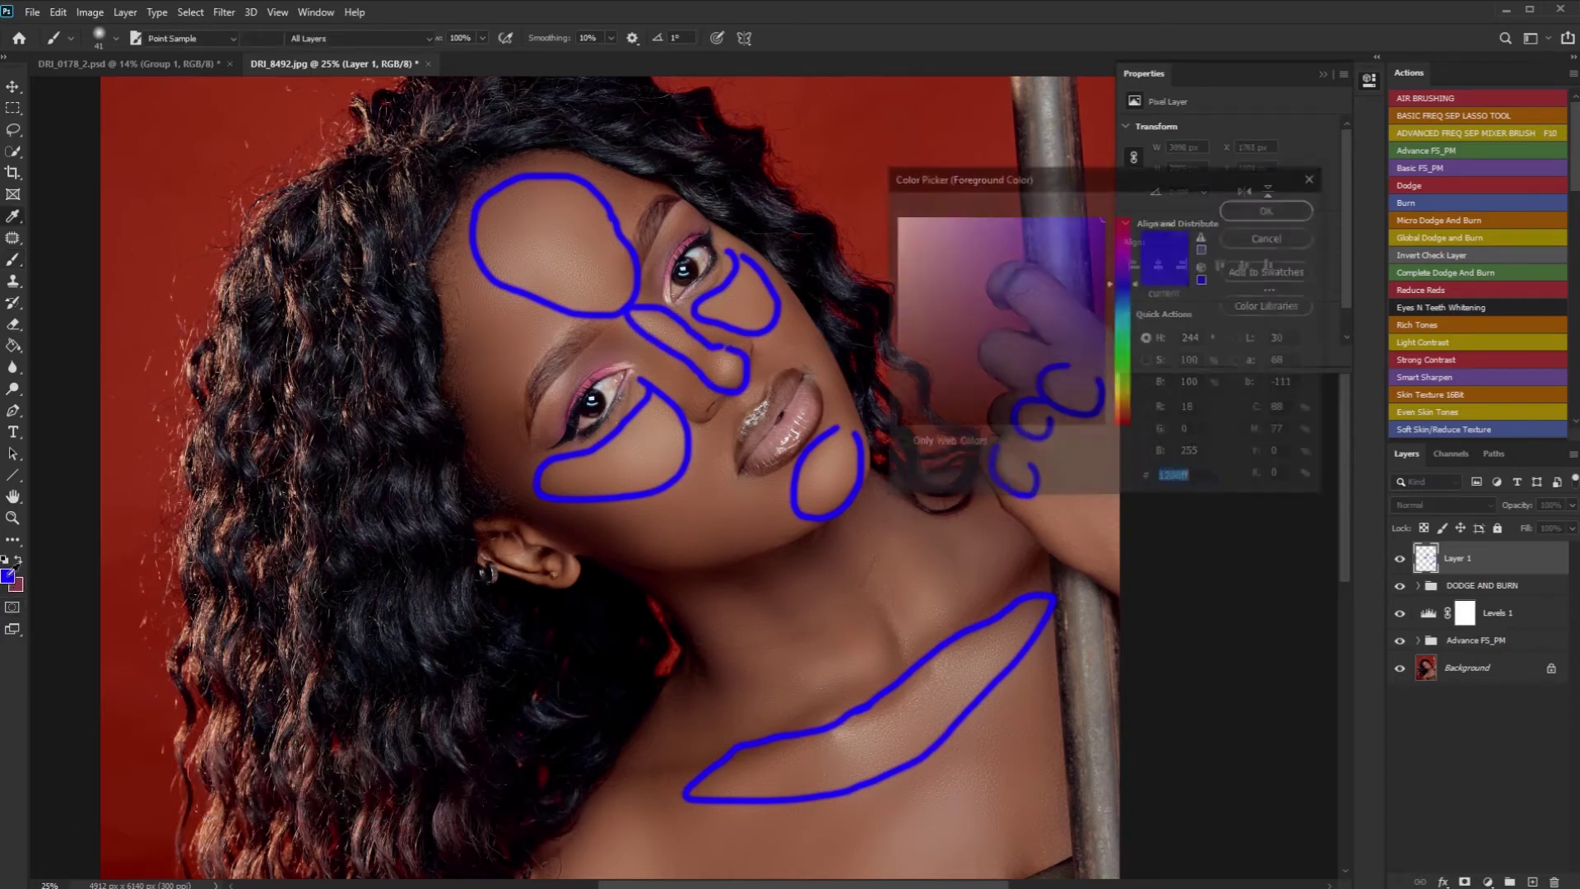
drag(1130, 259, 1133, 183)
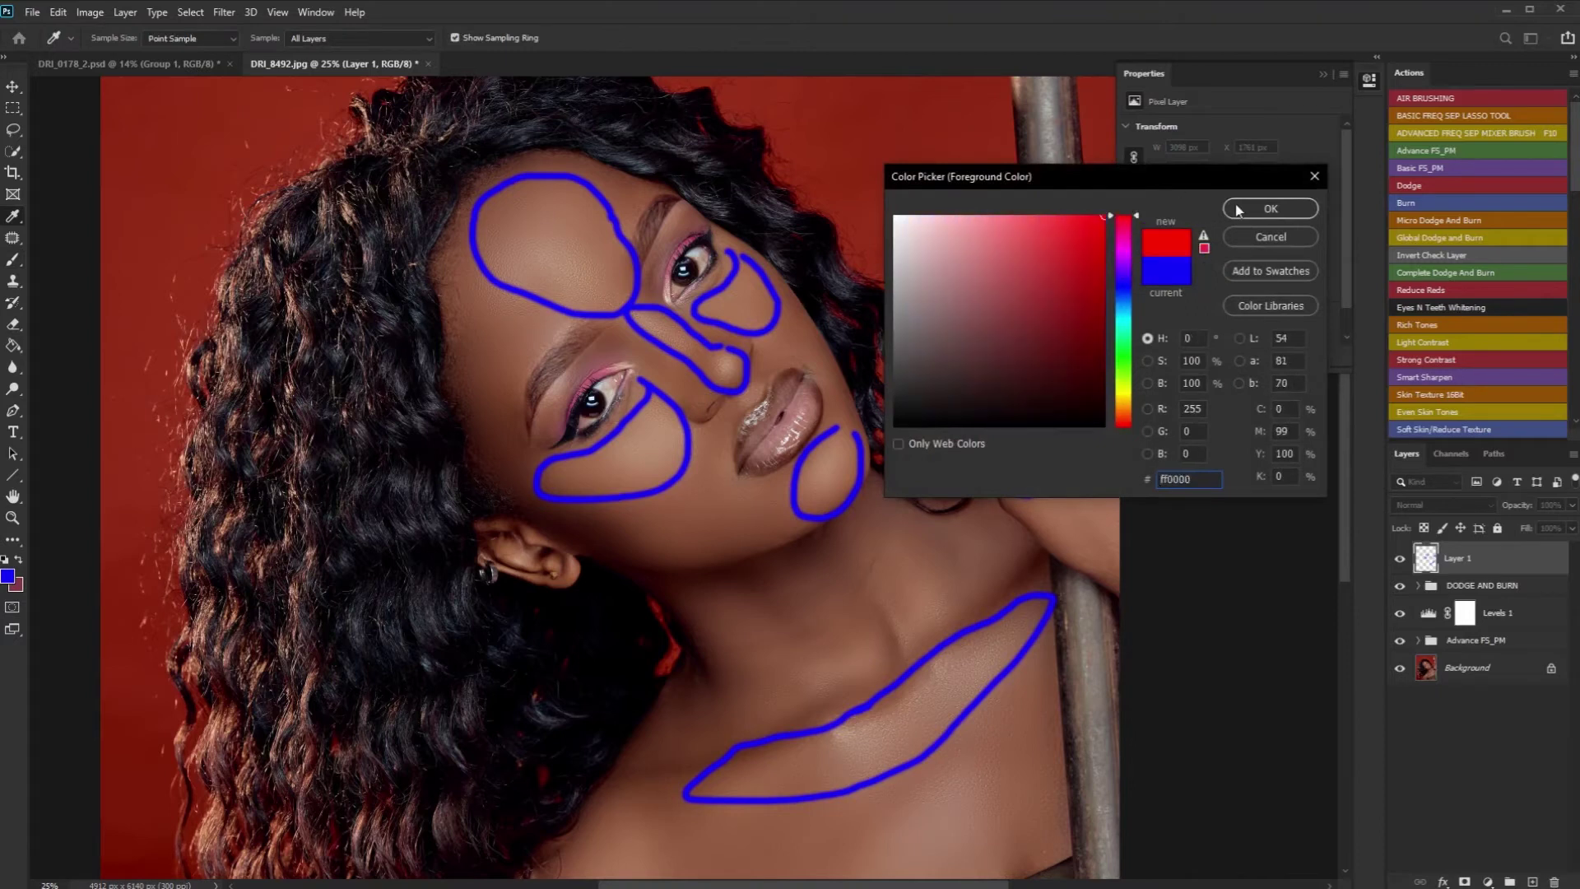
click(1240, 210)
right_click(885, 377)
drag(885, 377, 975, 385)
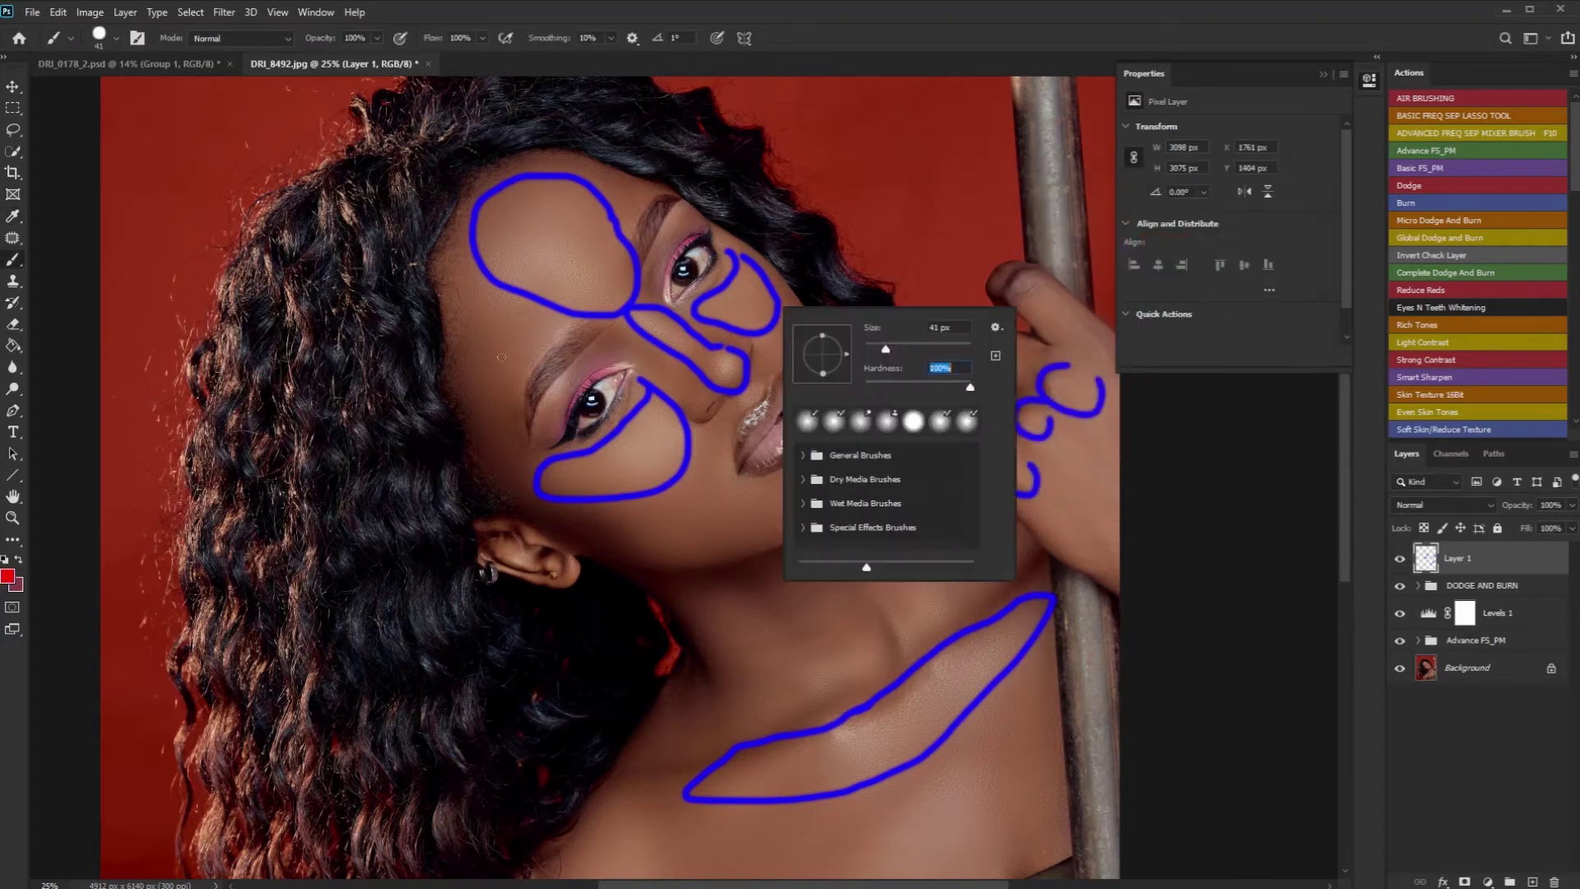
drag(896, 353, 874, 353)
key(Return)
Step: Outline the face's shadow areas in red: the temple beside the forehead, the jaw below the near cheek, and the far cheek's edge
mouse_move(522, 302)
mouse_down()
mouse_move(474, 286)
mouse_move(434, 302)
mouse_move(439, 356)
mouse_move(495, 465)
mouse_move(565, 316)
mouse_up()
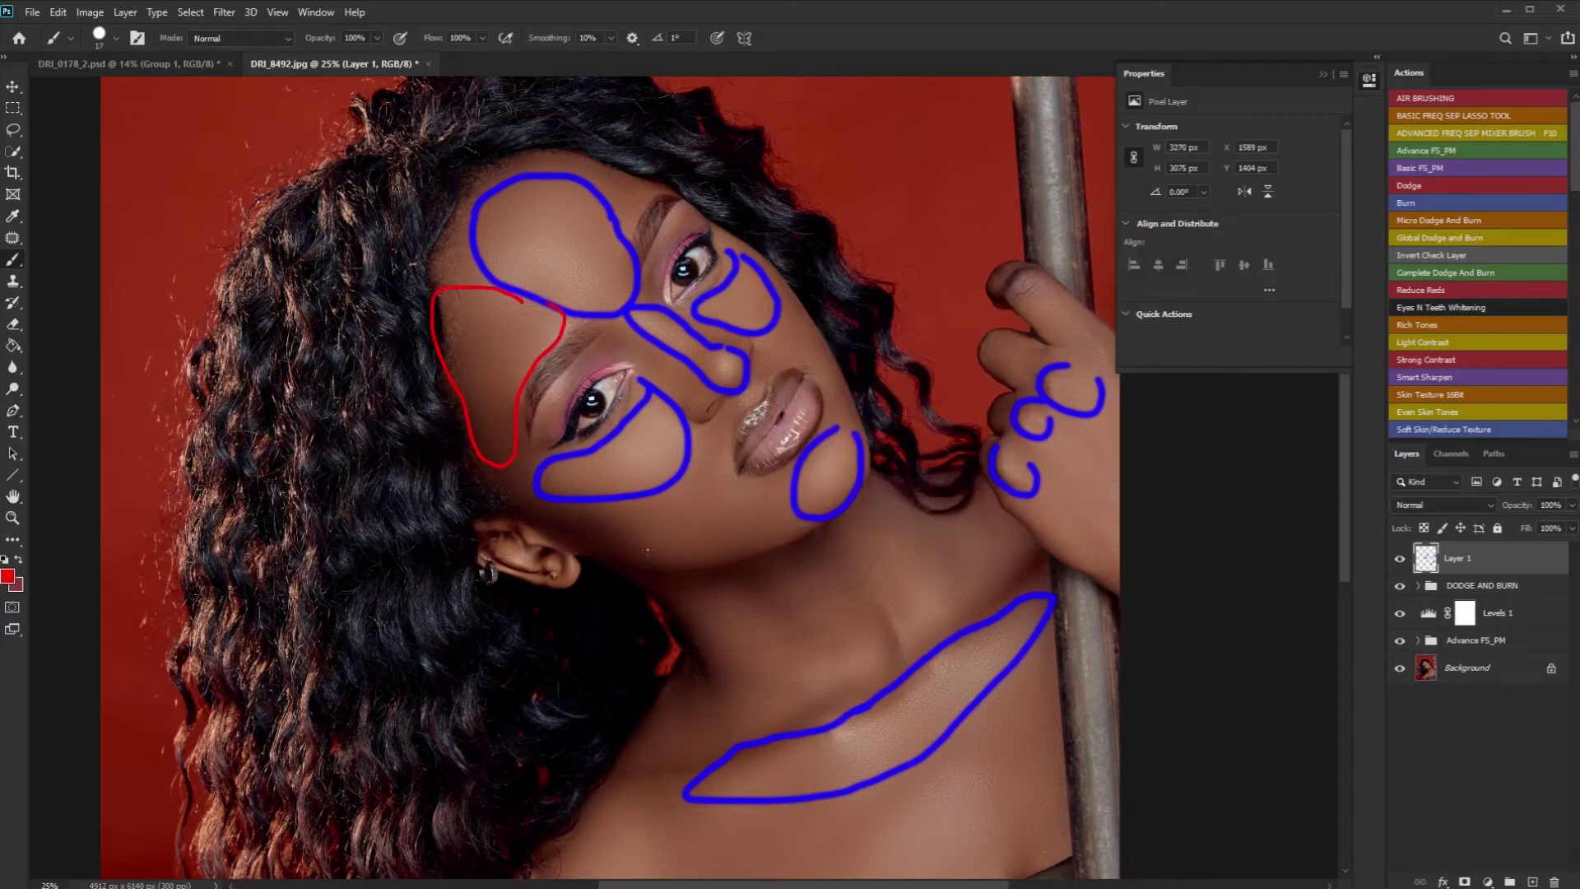
mouse_move(688, 502)
mouse_down()
mouse_move(536, 508)
mouse_move(562, 542)
mouse_move(619, 561)
mouse_move(762, 557)
mouse_move(763, 515)
mouse_move(683, 502)
mouse_up()
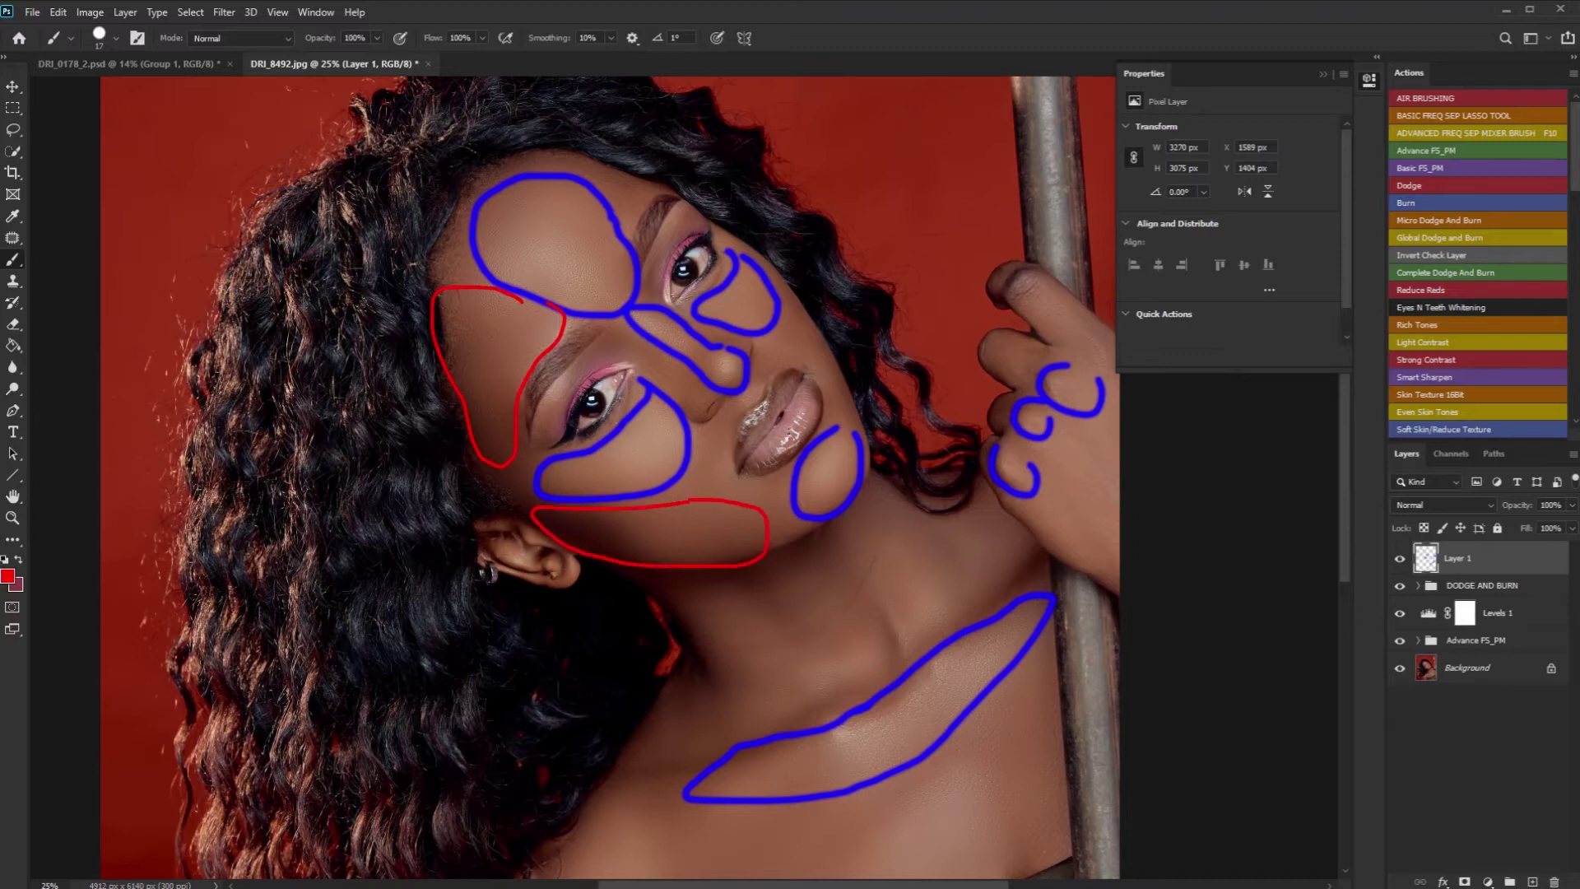
mouse_move(819, 323)
mouse_down()
mouse_move(793, 297)
mouse_move(856, 425)
mouse_move(886, 430)
mouse_move(859, 344)
mouse_move(811, 298)
mouse_move(790, 305)
mouse_move(815, 380)
mouse_up()
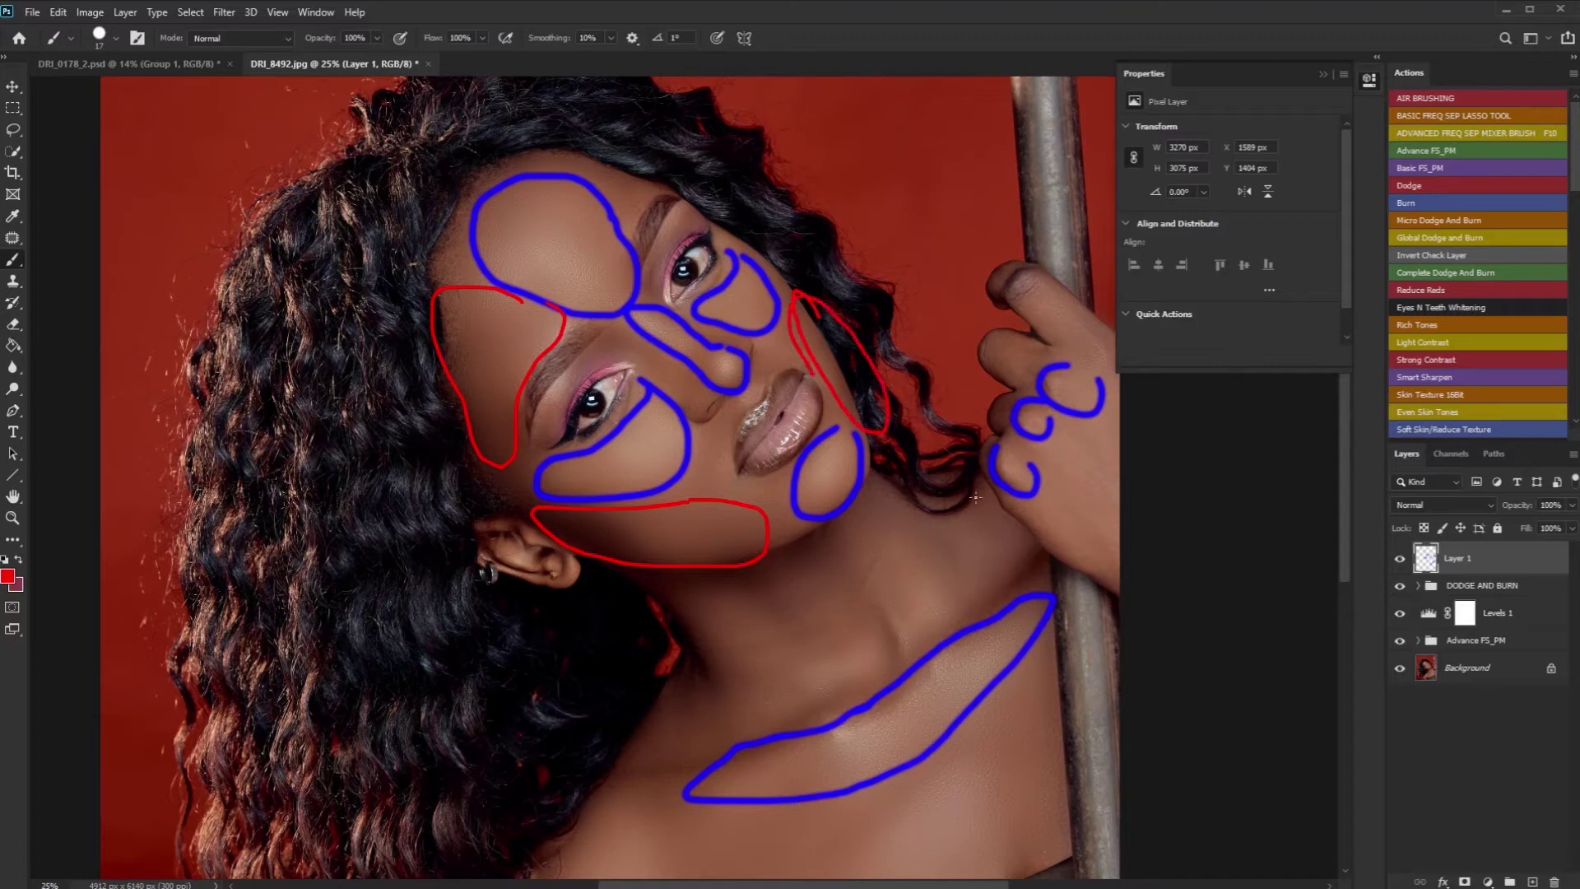
Step: Outline the shadow areas of the neck, the hollows above the collarbone and the underarm in red
mouse_move(683, 598)
mouse_down()
mouse_move(662, 648)
mouse_move(689, 708)
mouse_move(756, 708)
mouse_move(732, 617)
mouse_up()
mouse_move(1012, 548)
mouse_down()
mouse_move(946, 627)
mouse_move(1056, 539)
mouse_up()
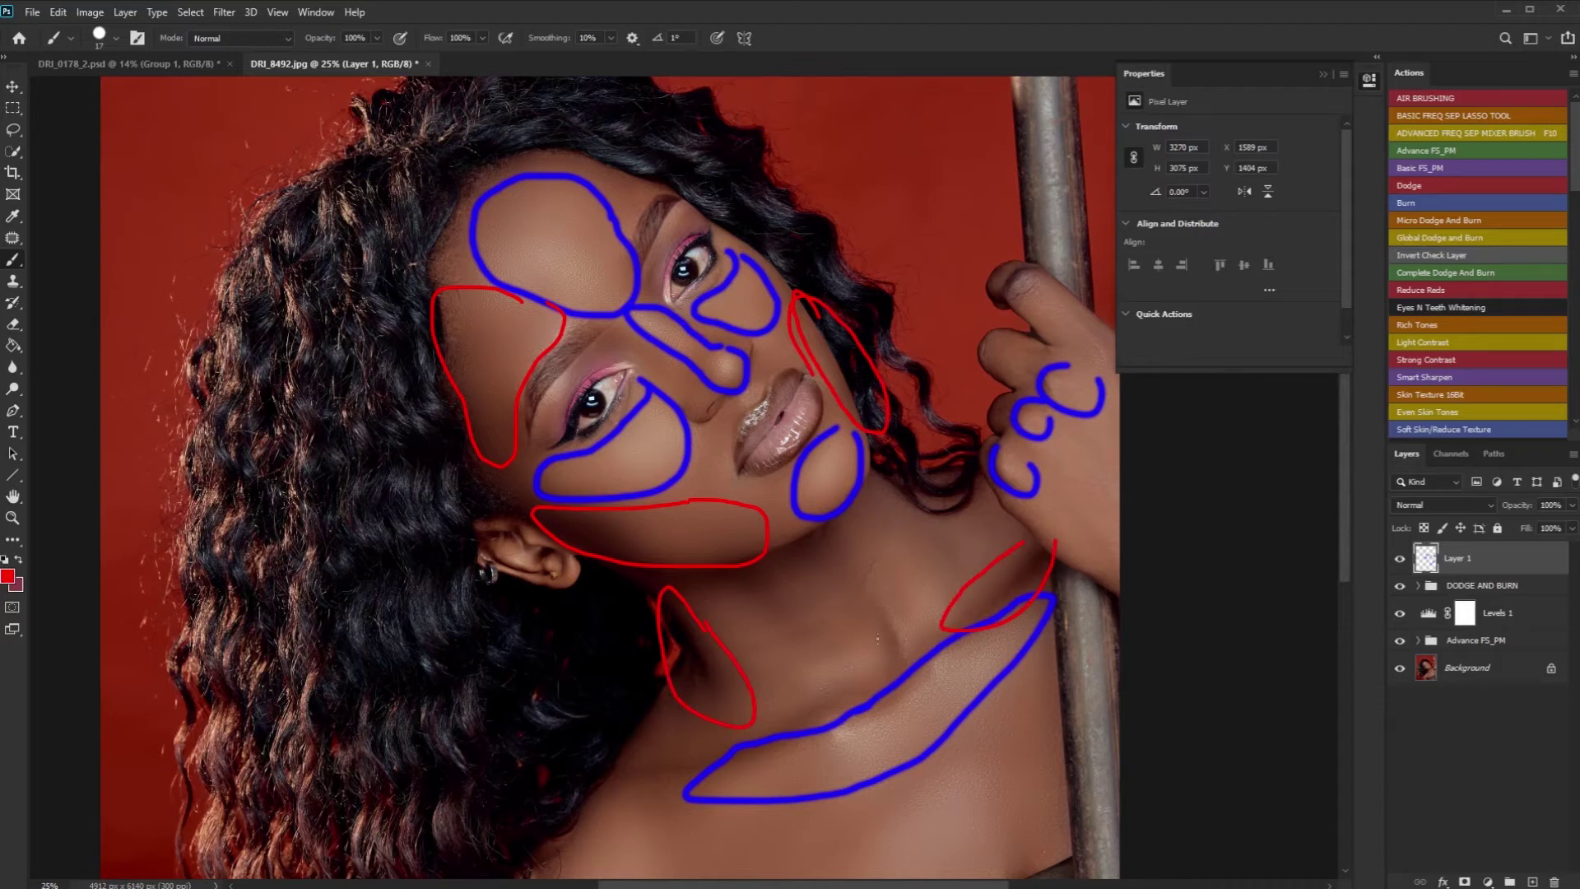
drag(846, 668, 774, 707)
drag(642, 772, 762, 738)
drag(855, 712, 904, 655)
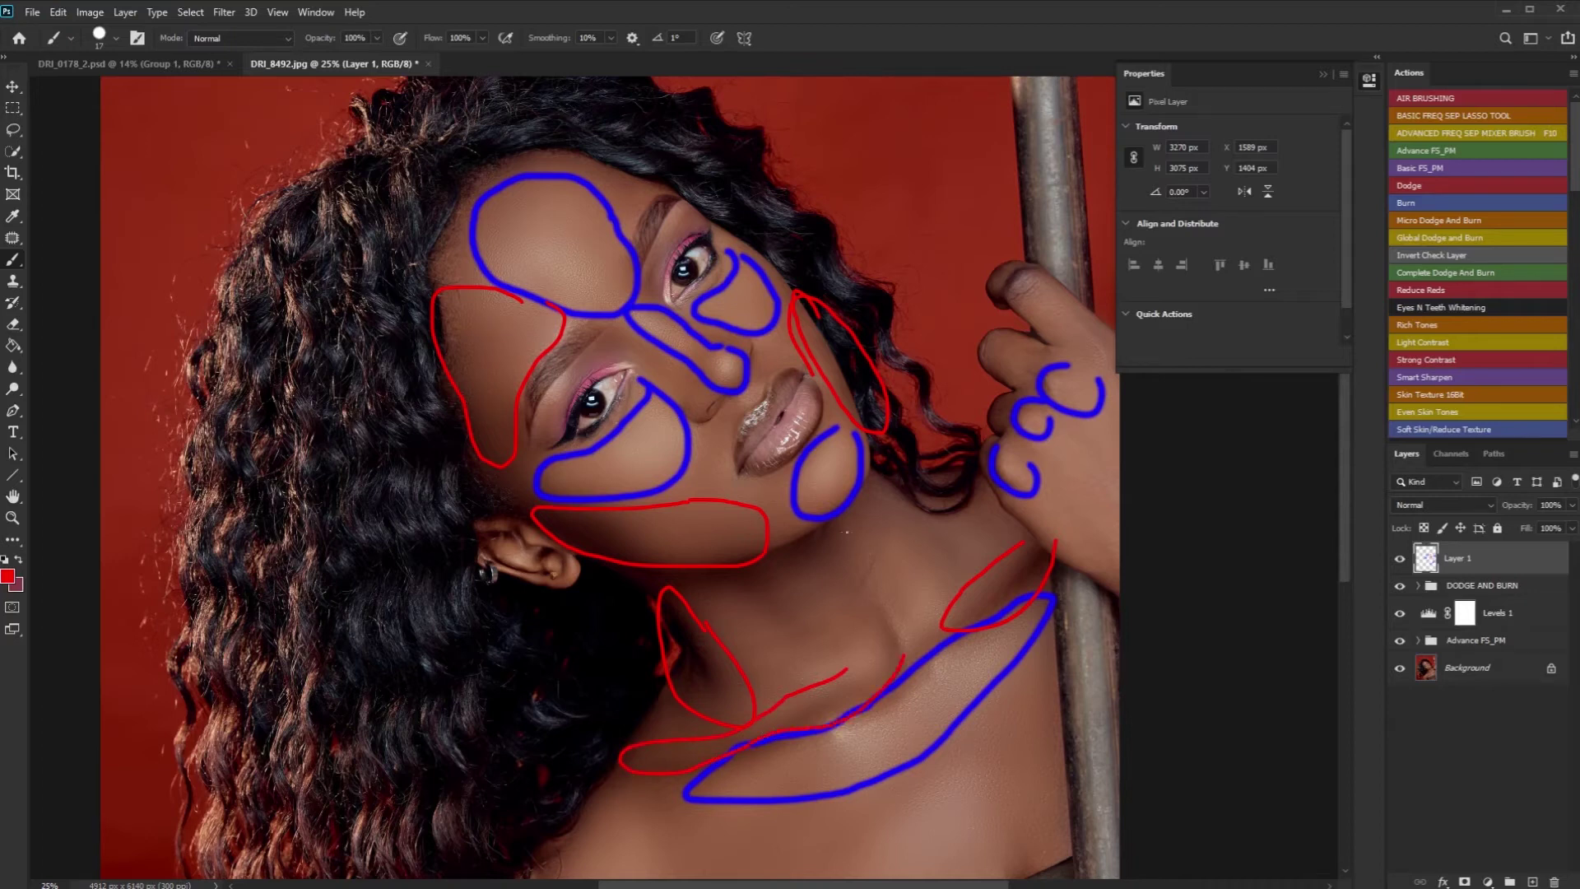
mouse_move(820, 532)
mouse_down()
mouse_move(811, 567)
mouse_move(882, 625)
mouse_move(895, 585)
mouse_move(836, 526)
mouse_move(737, 588)
mouse_move(813, 657)
mouse_move(771, 571)
mouse_up()
scroll(809, 419, down, 2)
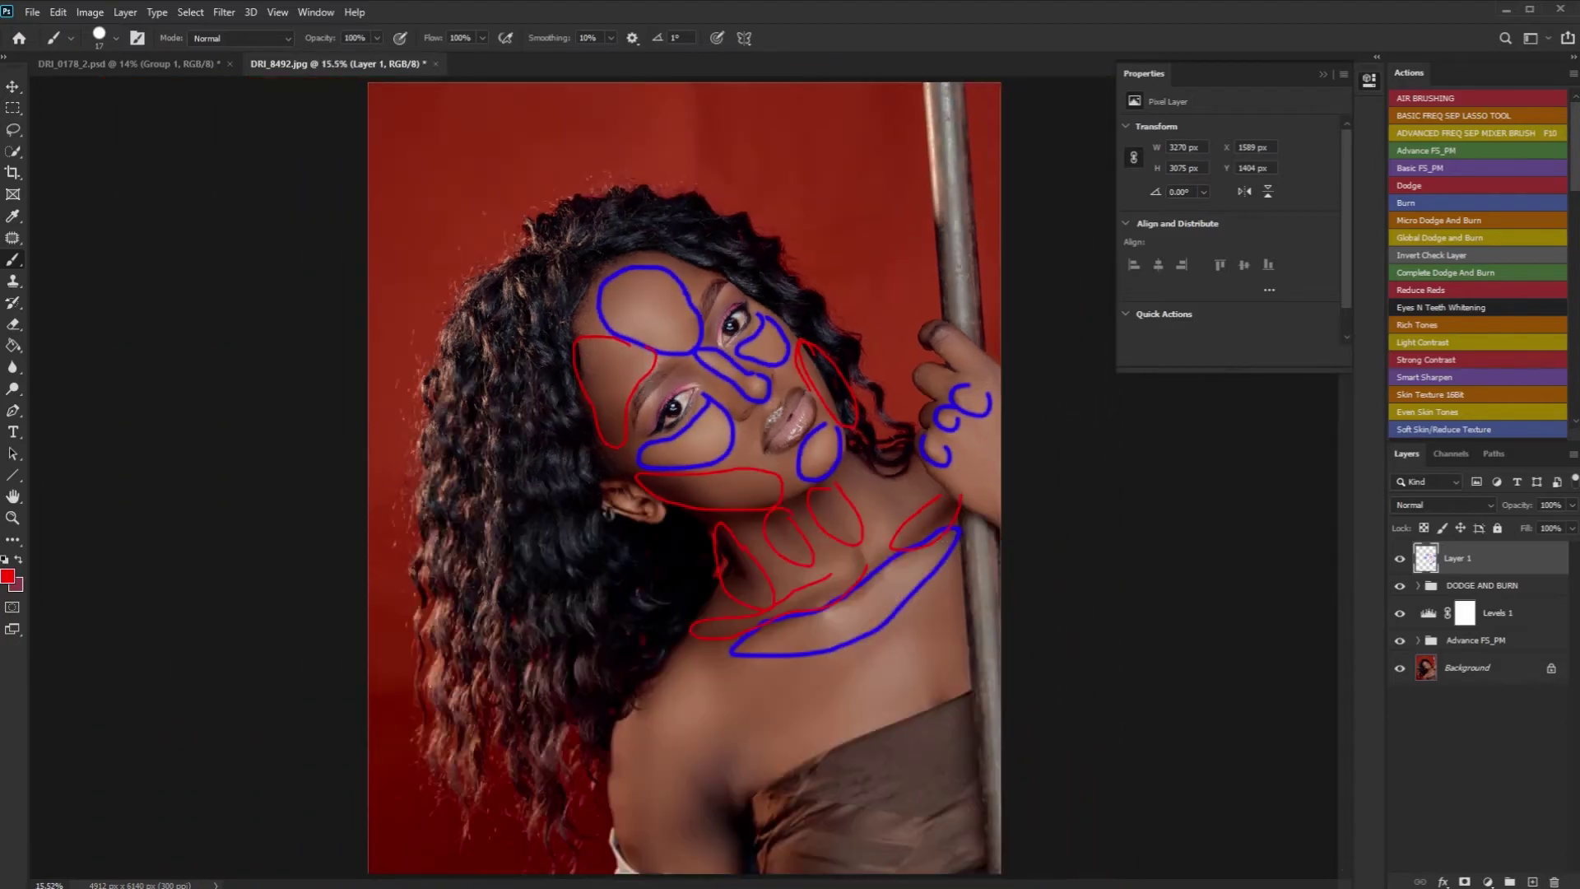
mouse_move(724, 755)
mouse_down()
mouse_move(676, 842)
mouse_move(754, 877)
mouse_move(764, 718)
mouse_up()
Step: Delete the coloured guide layer and select the DODGE layer's mask inside the DODGE AND BURN group
click(1400, 558)
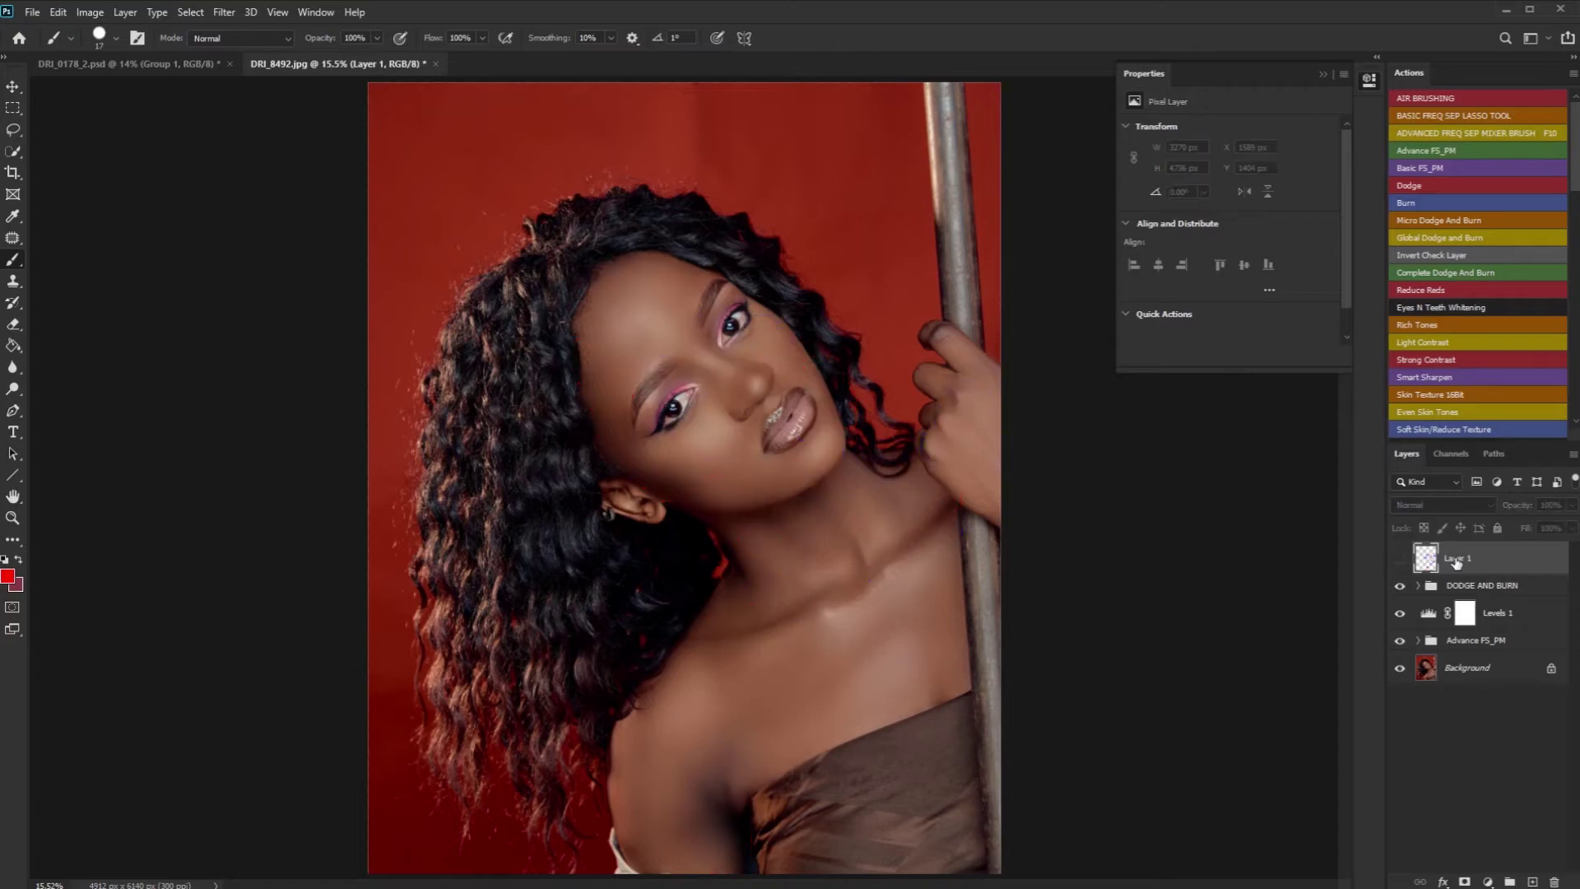
key(Delete)
click(1418, 551)
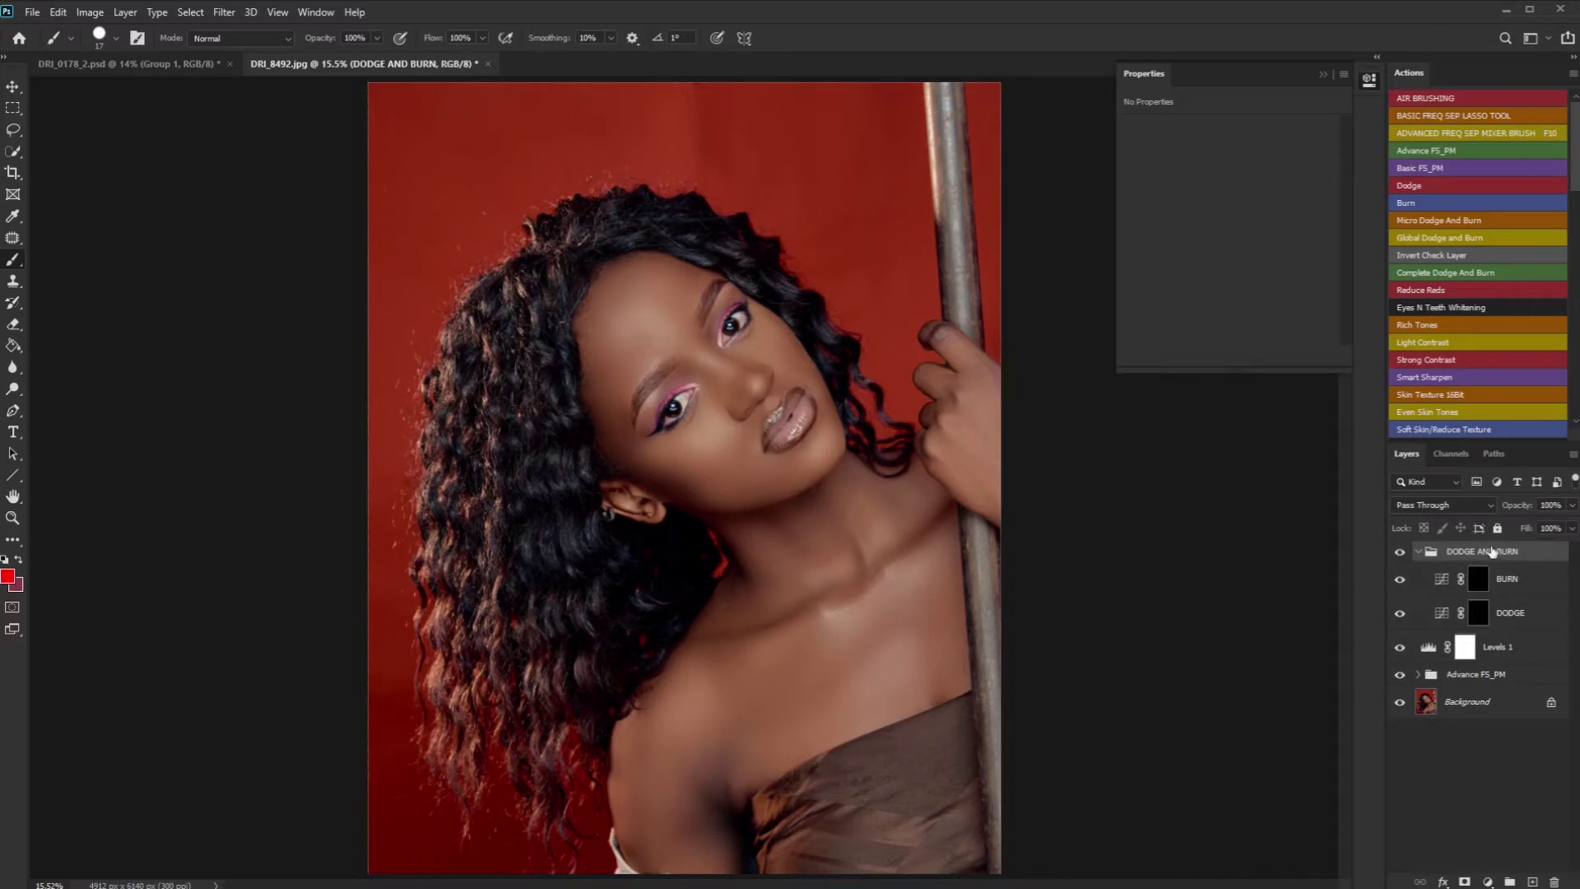
click(1476, 612)
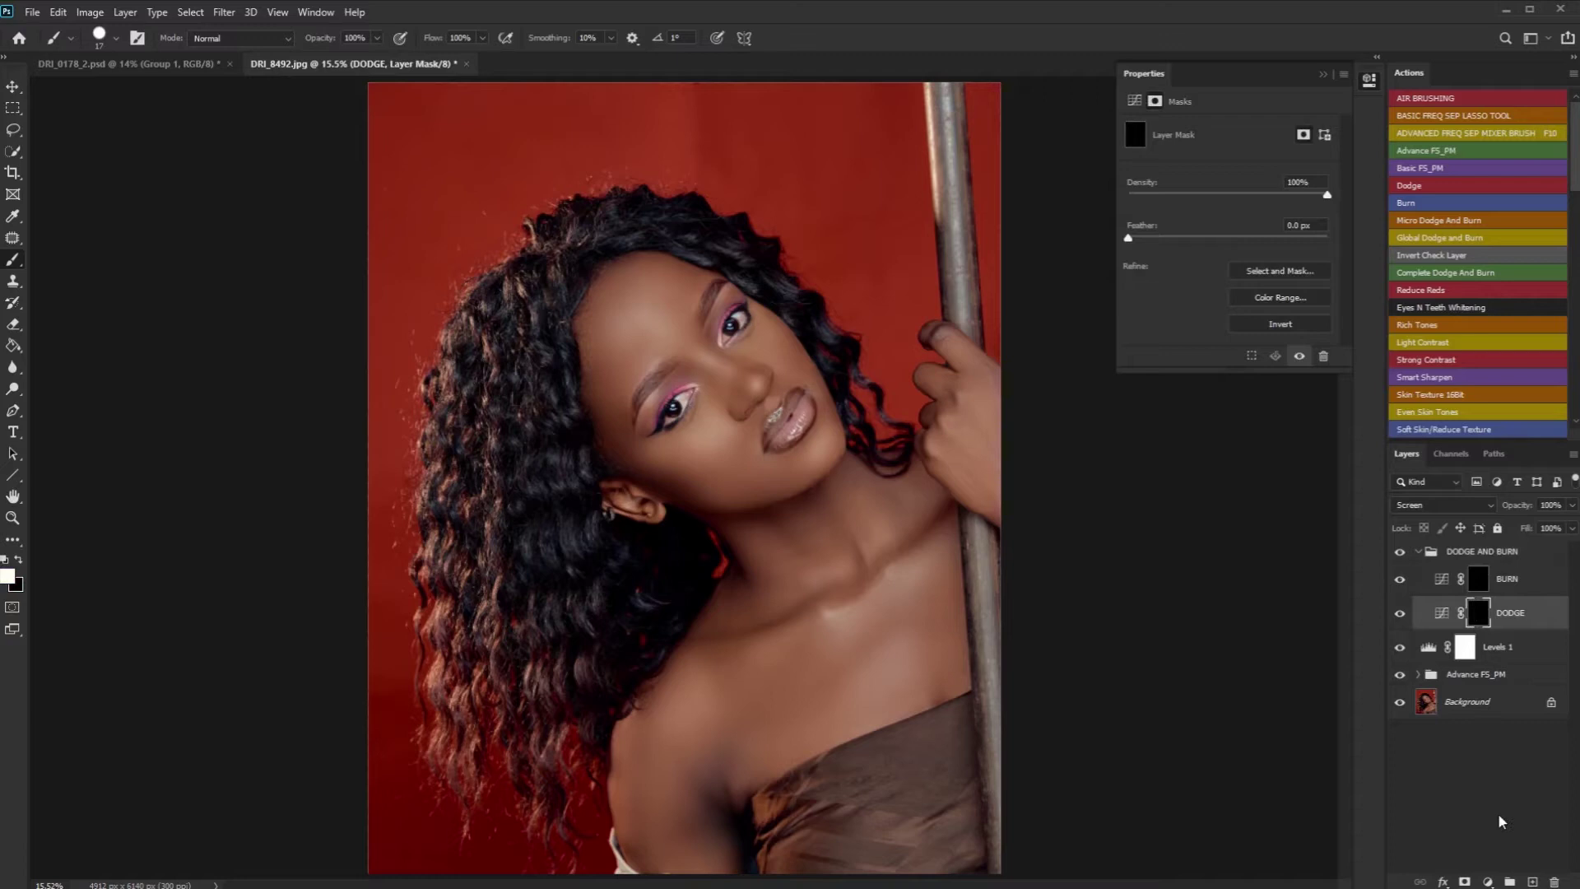
Step: Add a Black & White adjustment layer above DODGE, with Reds at about -19 and Yellows at 6
click(1487, 881)
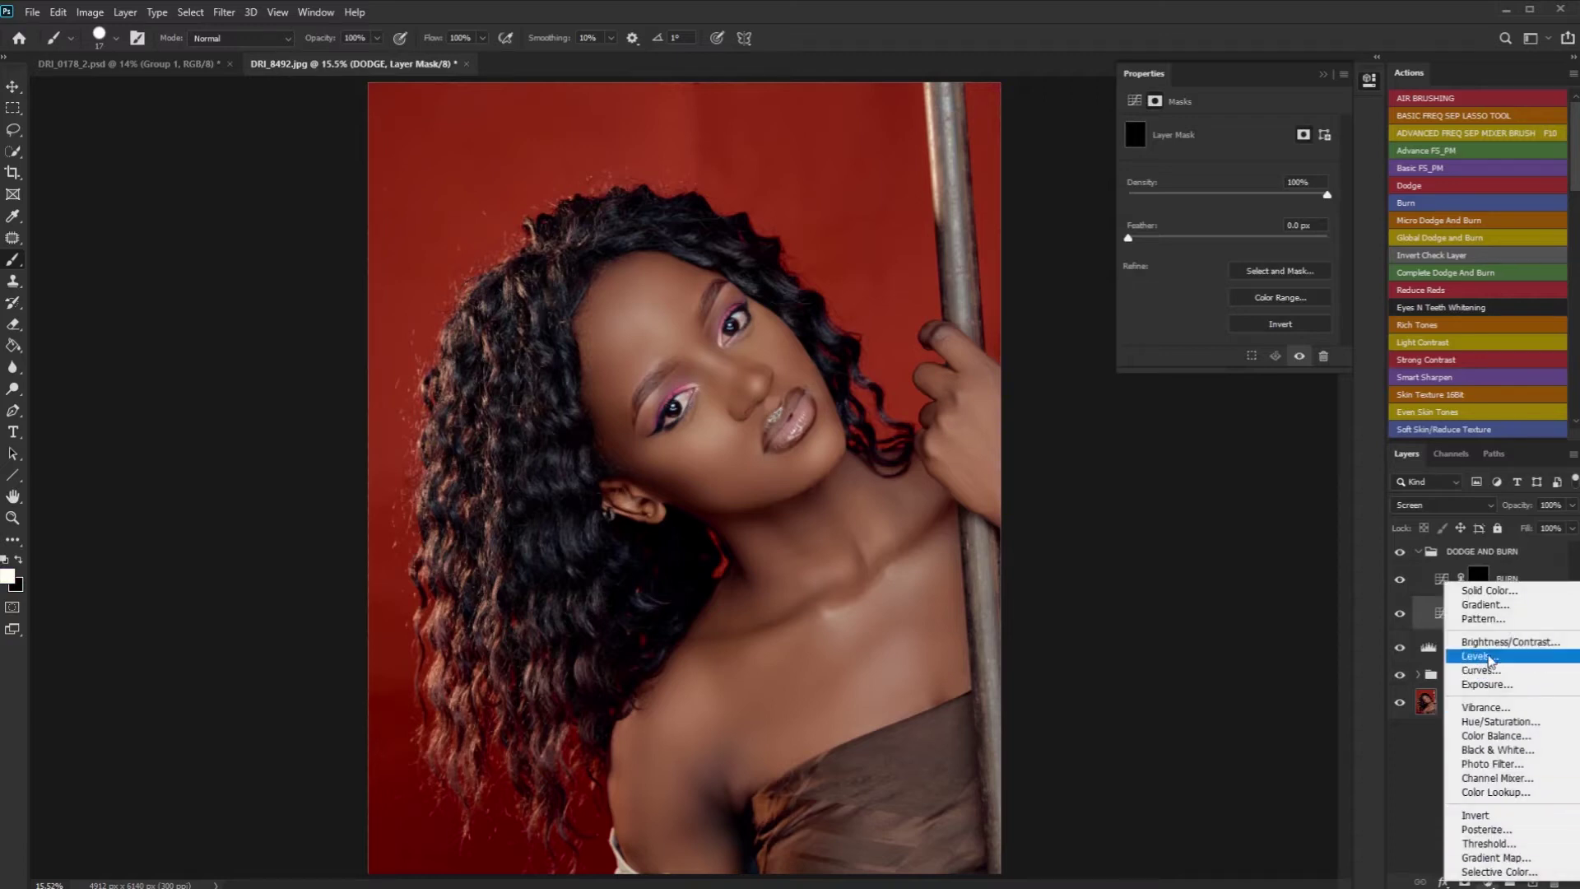
key(Escape)
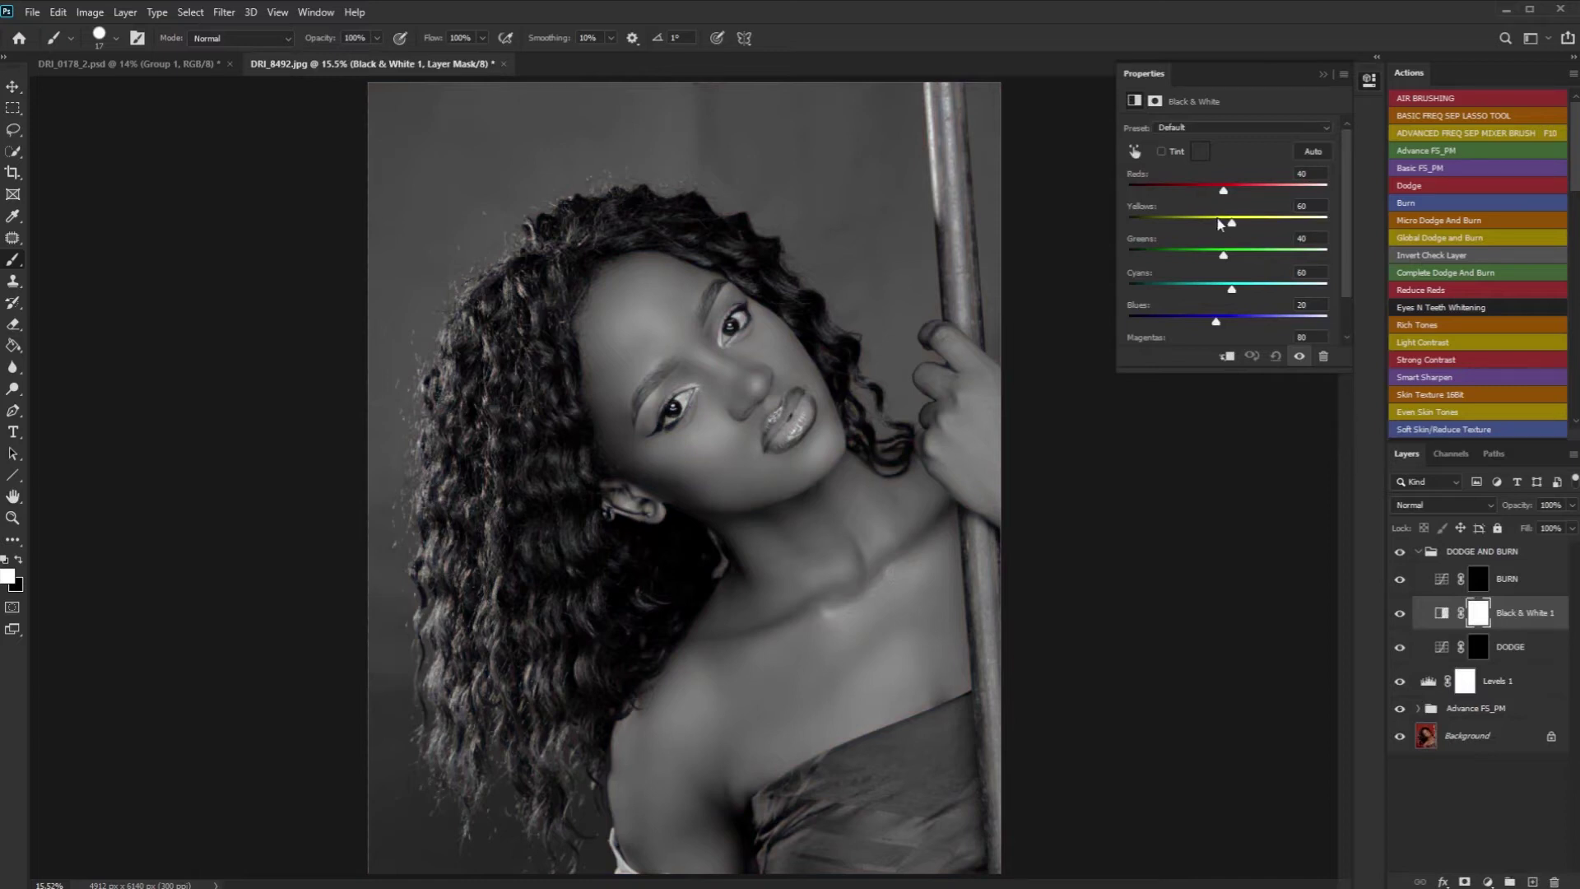
drag(1201, 188, 1210, 223)
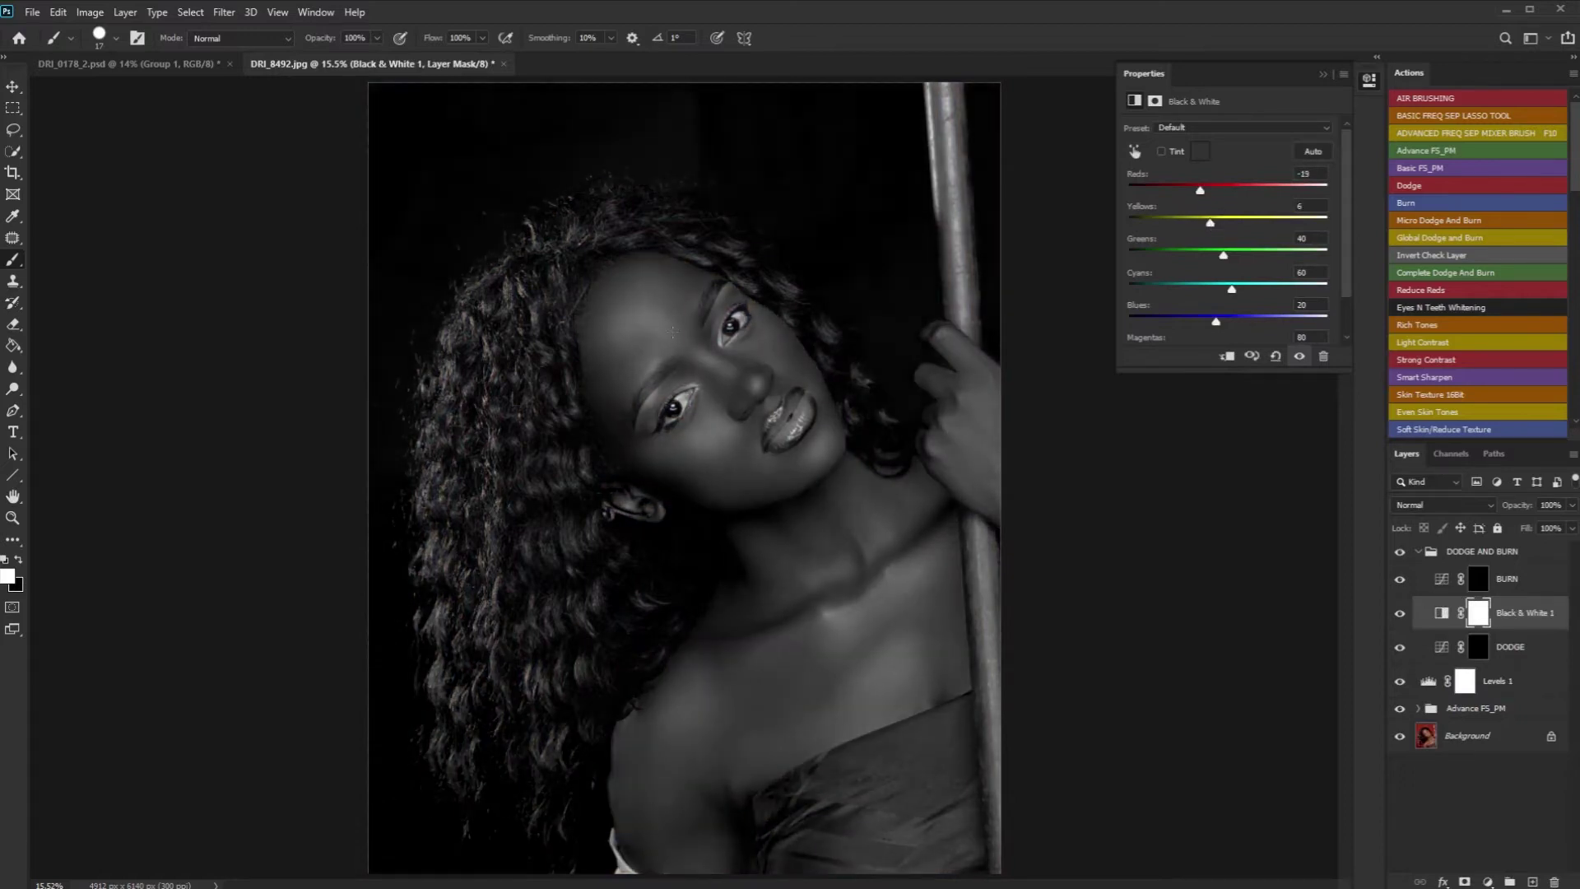
Step: Target the DODGE layer's mask and set up a Soft Round brush with 0% hardness and 5% flow
click(1480, 640)
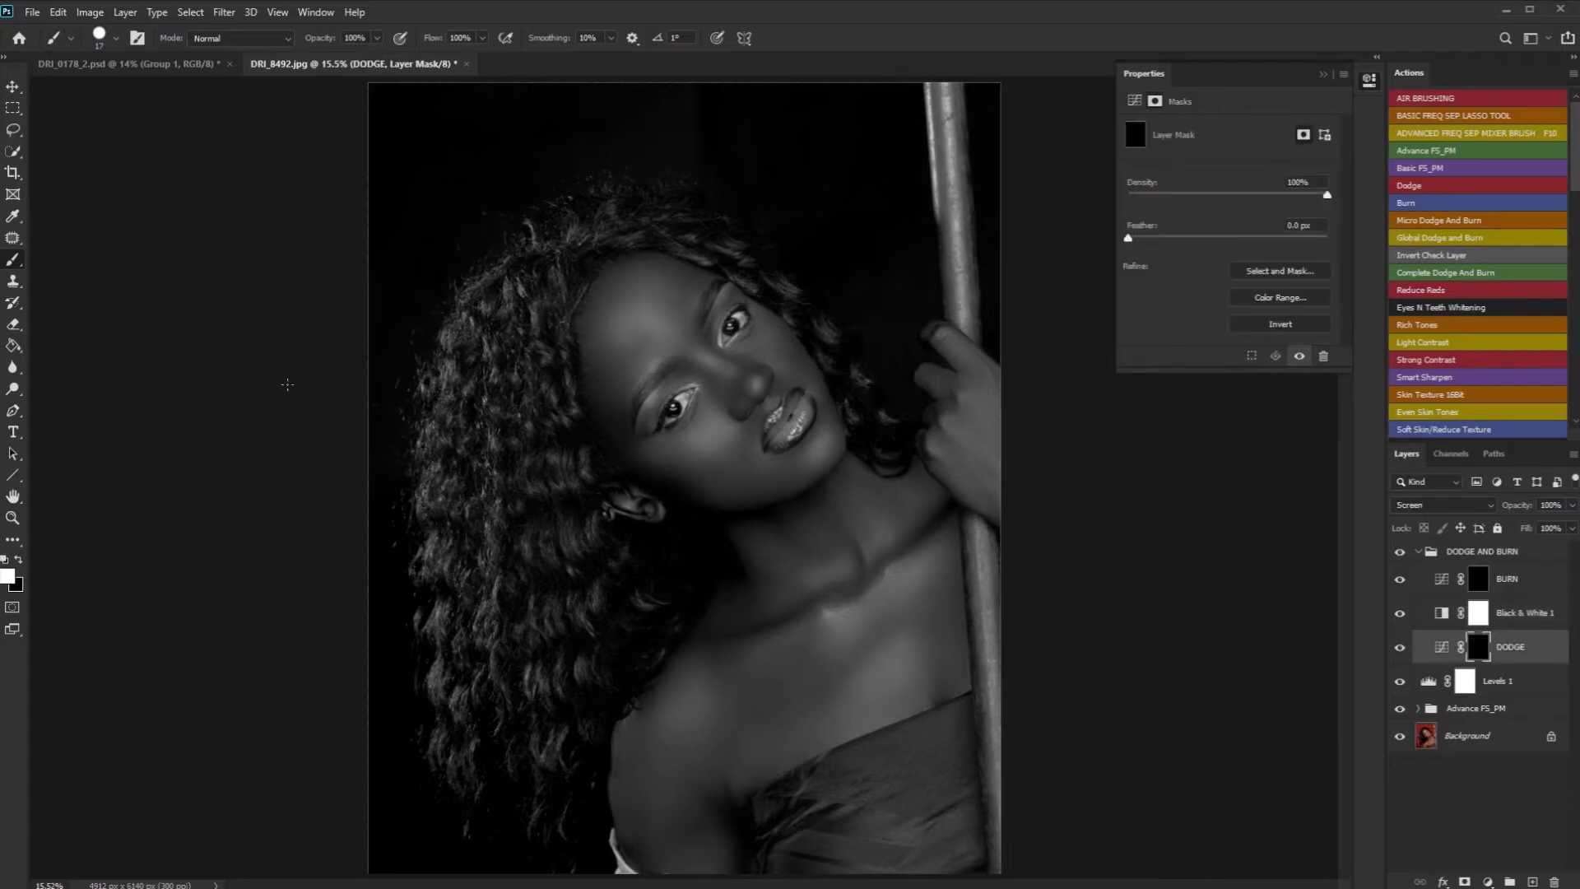
right_click(6, 265)
click(82, 266)
right_click(619, 307)
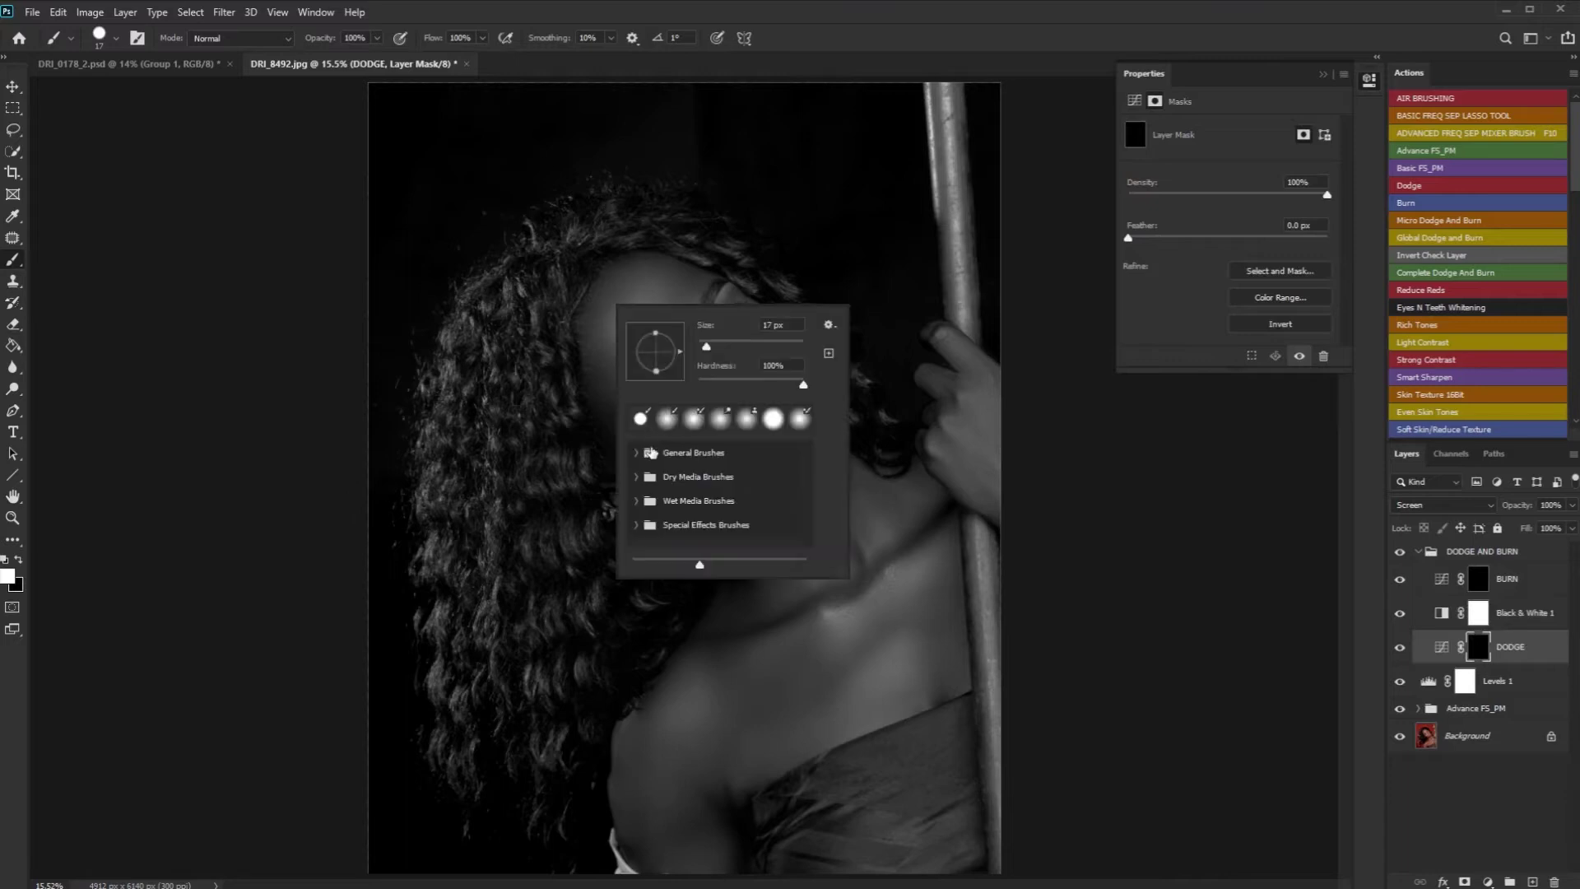
click(635, 452)
click(700, 477)
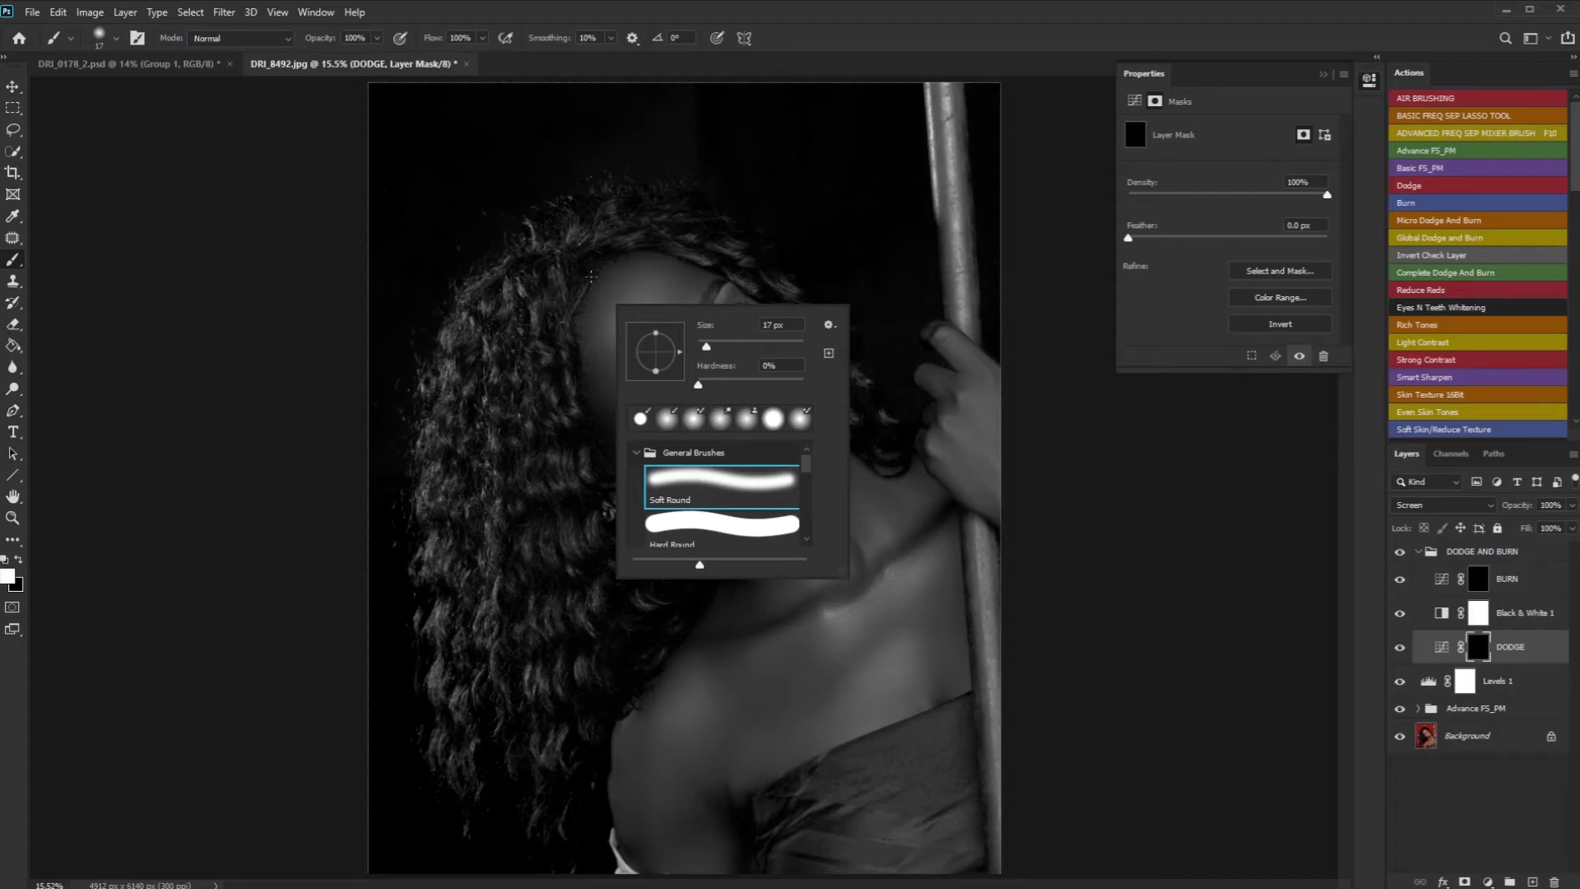
click(483, 38)
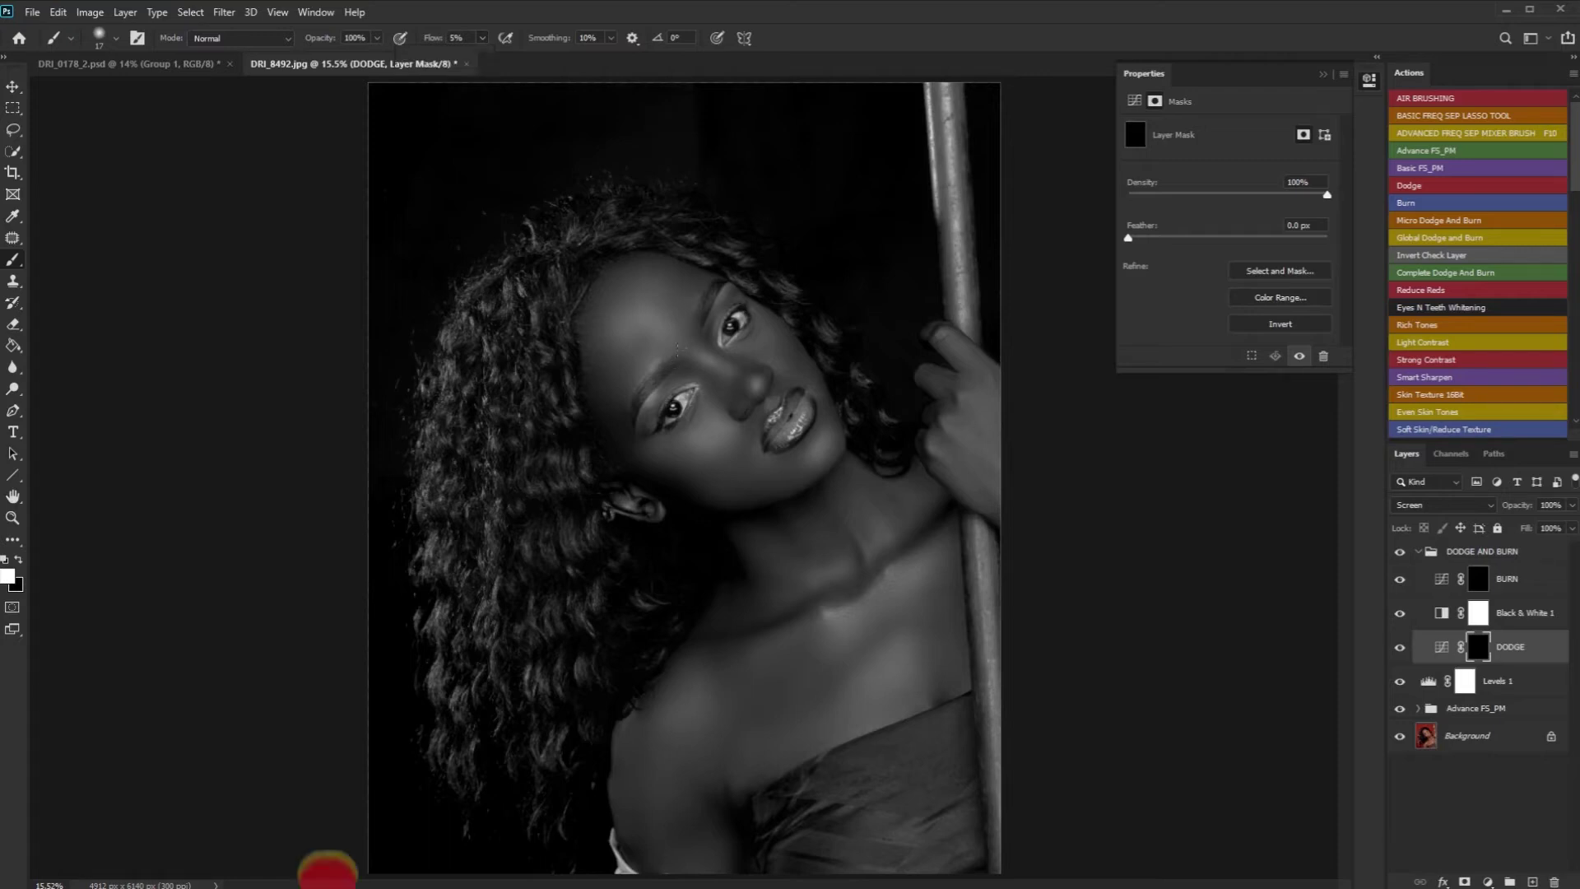
Step: Dodge the centre of the forehead on the DODGE mask with an 800 px soft brush
key(bracketright)
key(bracketright)
key(bracketright)
key(bracketright)
key(bracketright)
key(bracketright)
key(bracketright)
key(bracketright)
key(bracketright)
key(bracketright)
key(bracketright)
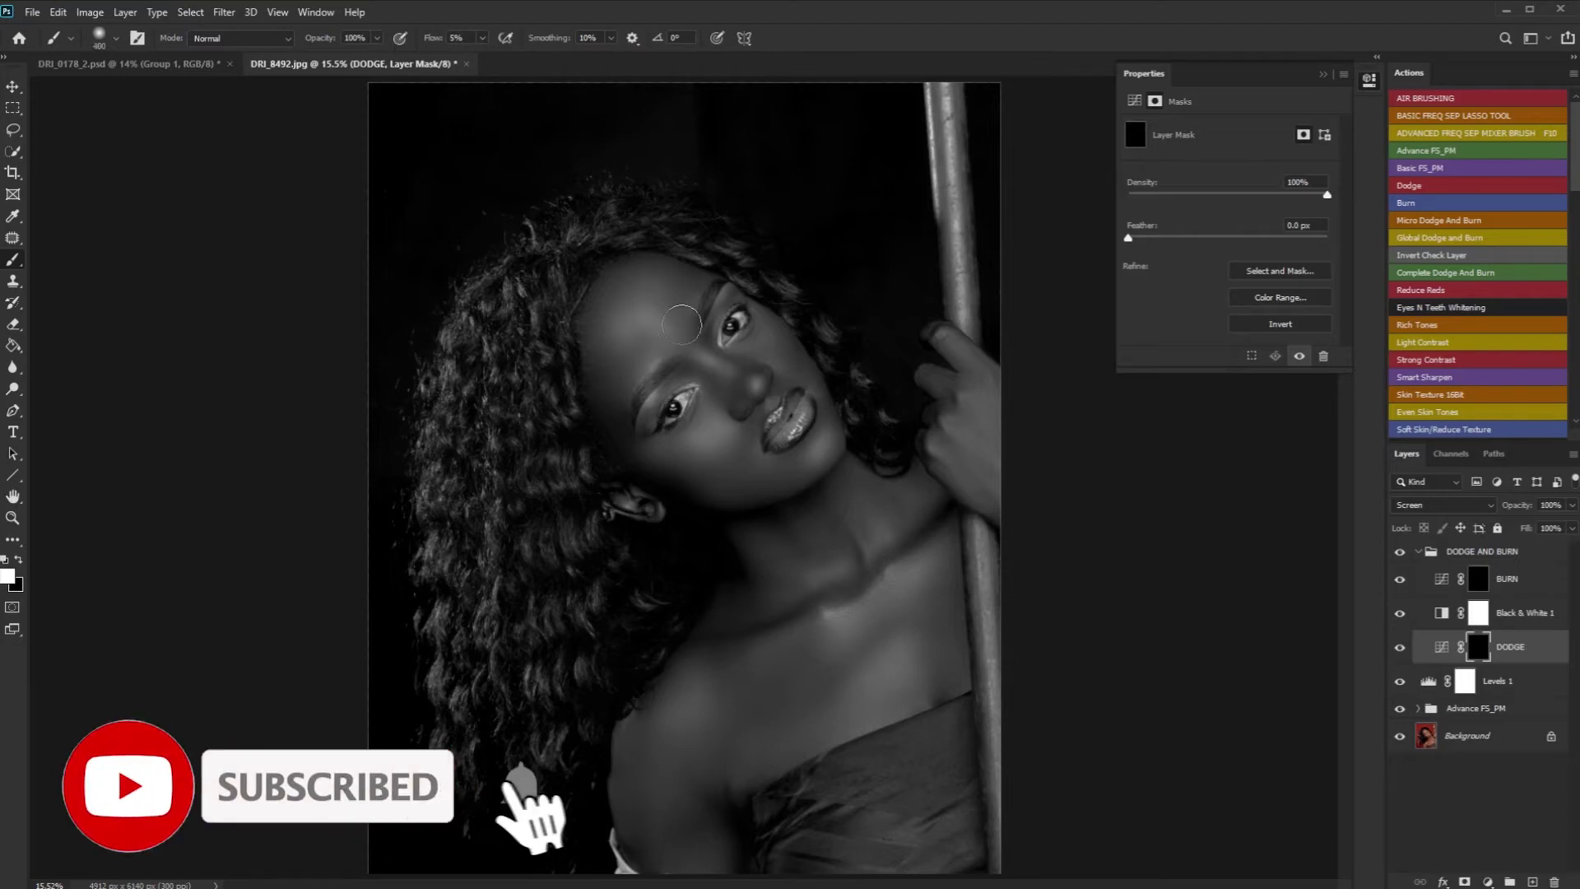
key(bracketleft)
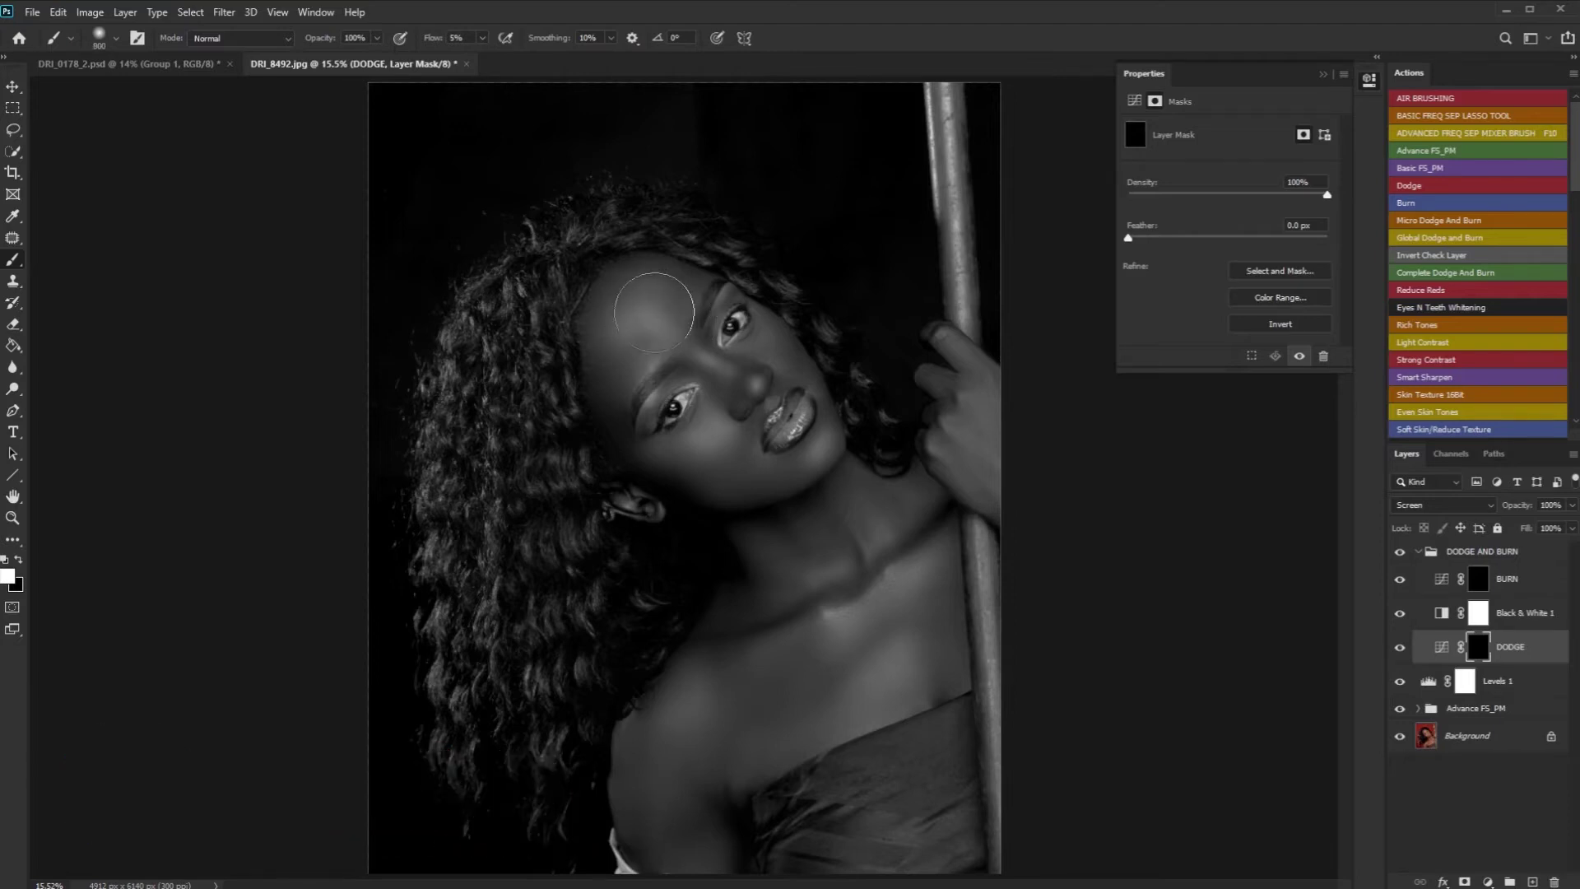
mouse_move(672, 321)
mouse_down()
mouse_move(642, 304)
mouse_move(660, 306)
mouse_up()
Step: Dodge the near cheek under the eye with the brush at 300 px
key(bracketleft)
key(bracketleft)
key(bracketleft)
key(bracketleft)
key(bracketleft)
key(bracketleft)
key(bracketleft)
key(bracketleft)
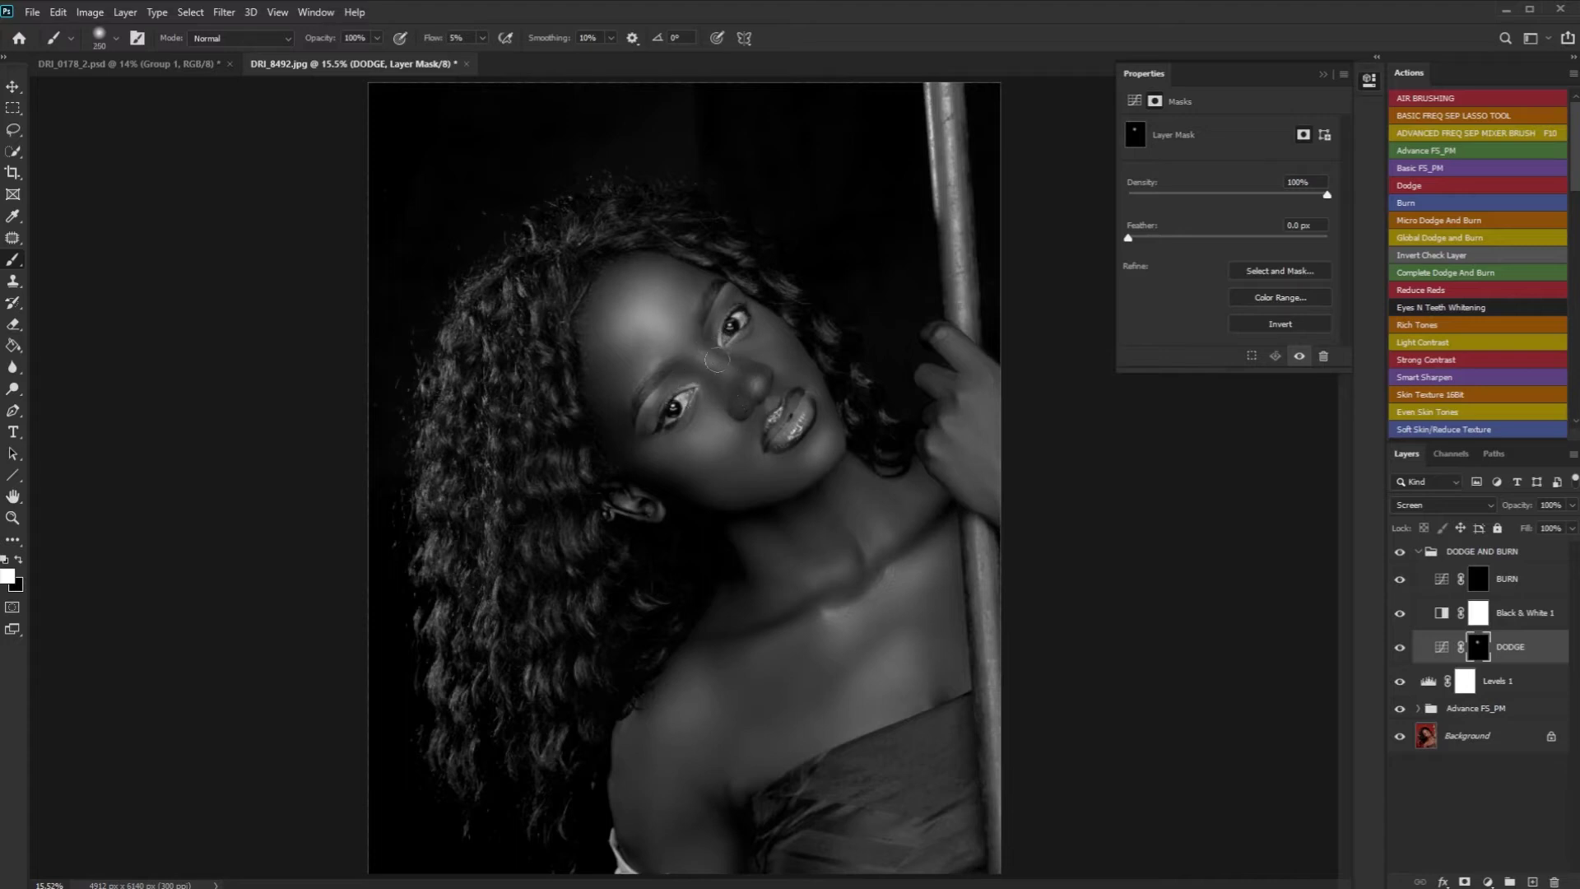
key(bracketright)
key(bracketright)
key(bracketright)
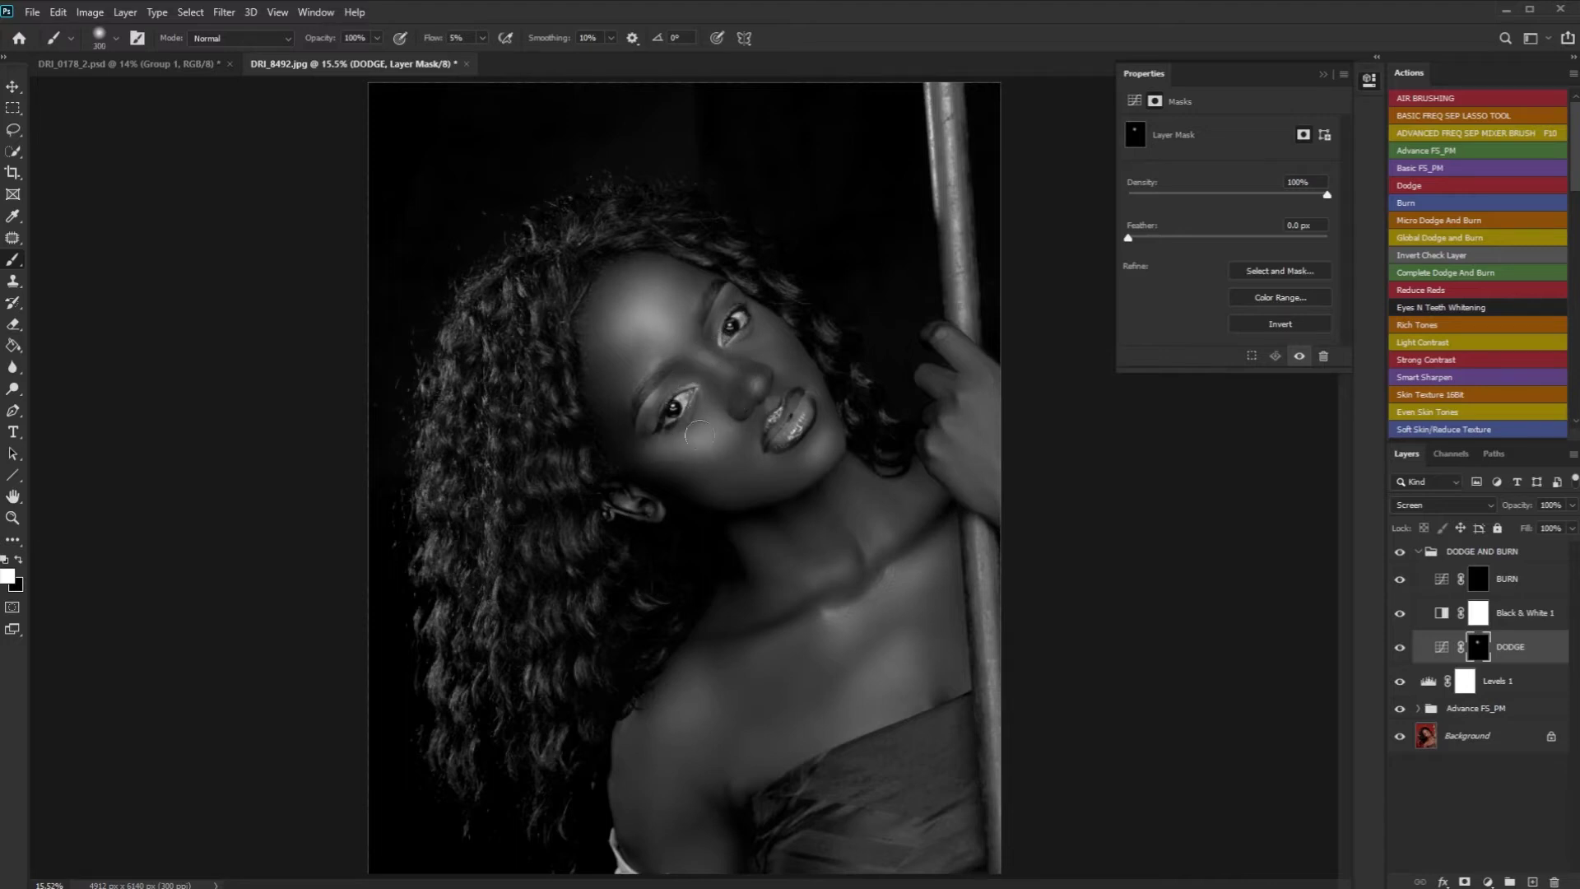
Step: Dodge the bridge of the nose with a small soft brush of about 125 px
key(bracketleft)
key(bracketleft)
key(bracketleft)
scroll(741, 368, up, 3)
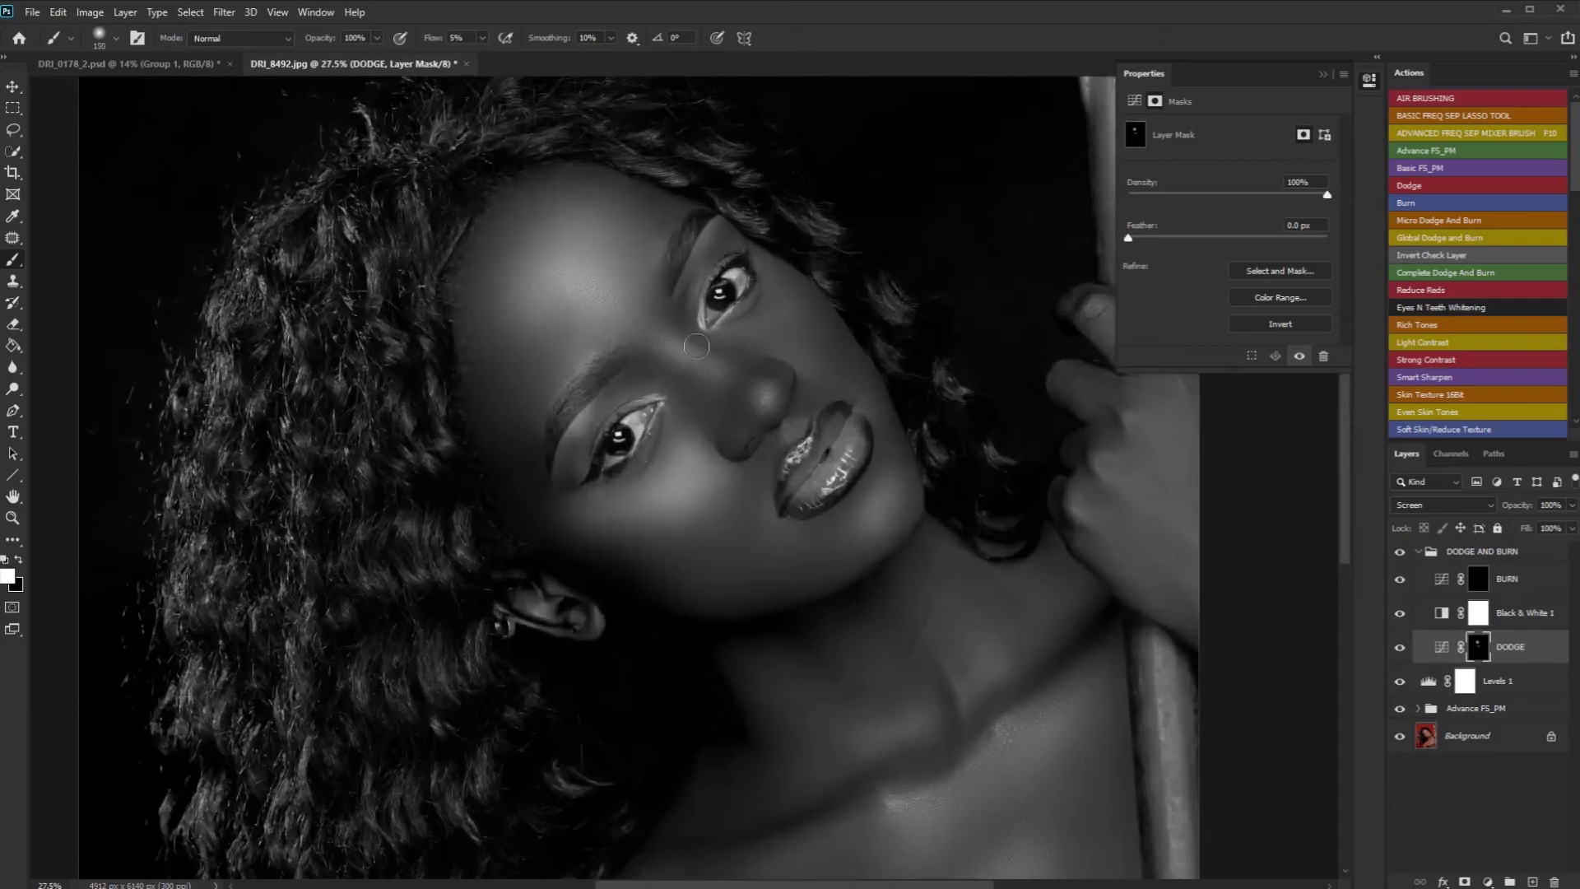
drag(676, 343, 728, 374)
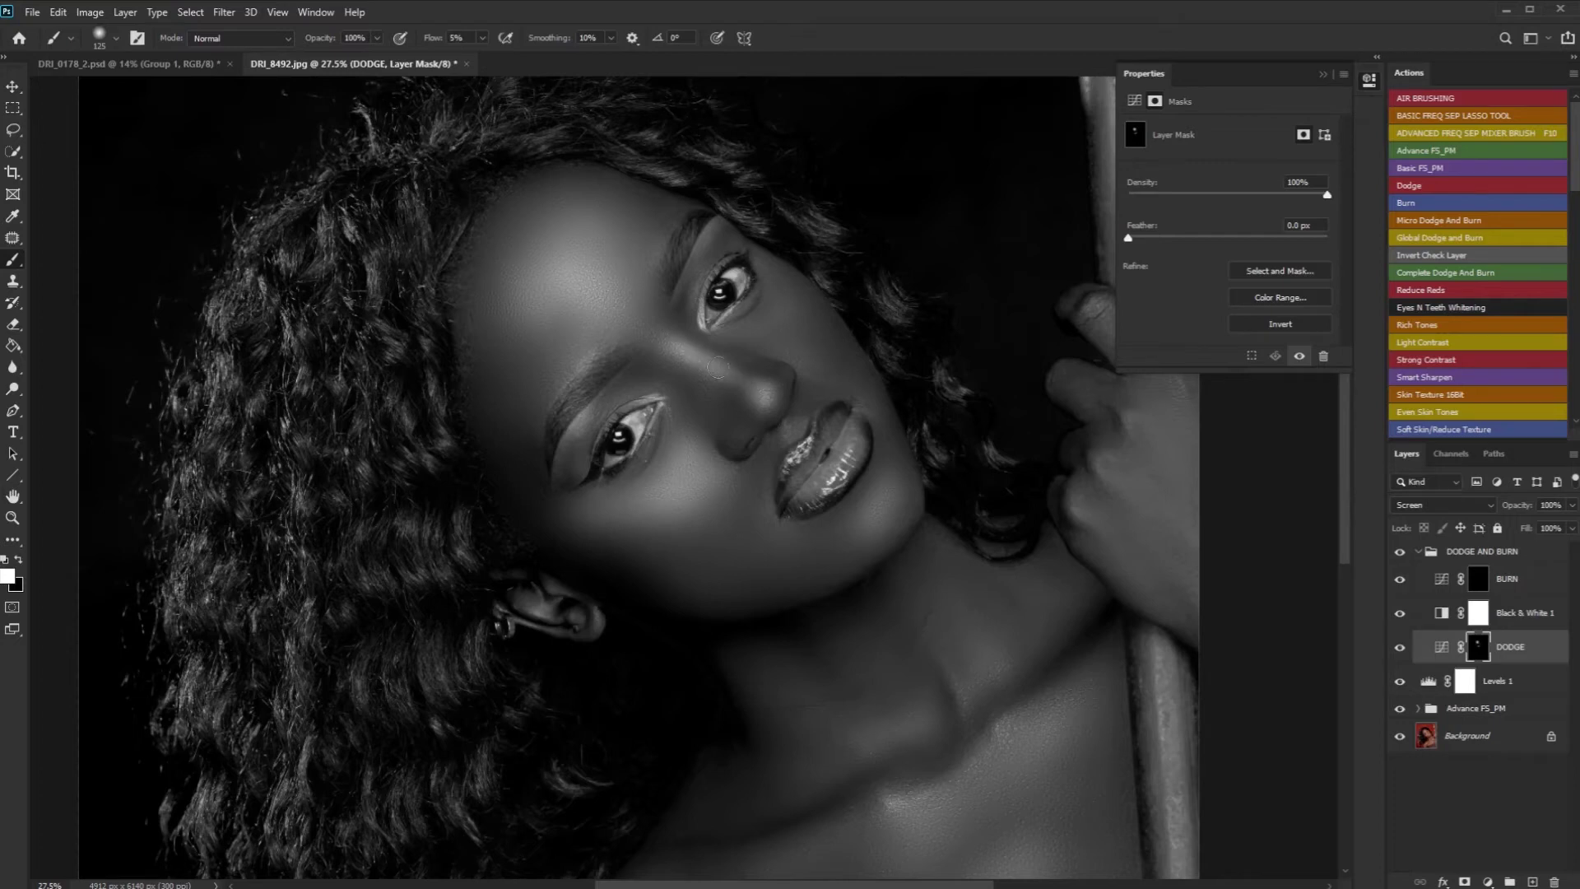
Step: Dodge the far cheek and the skin around the mouth, reducing the brush from 300 to 175 px
key(bracketright)
key(bracketright)
key(bracketright)
key(bracketright)
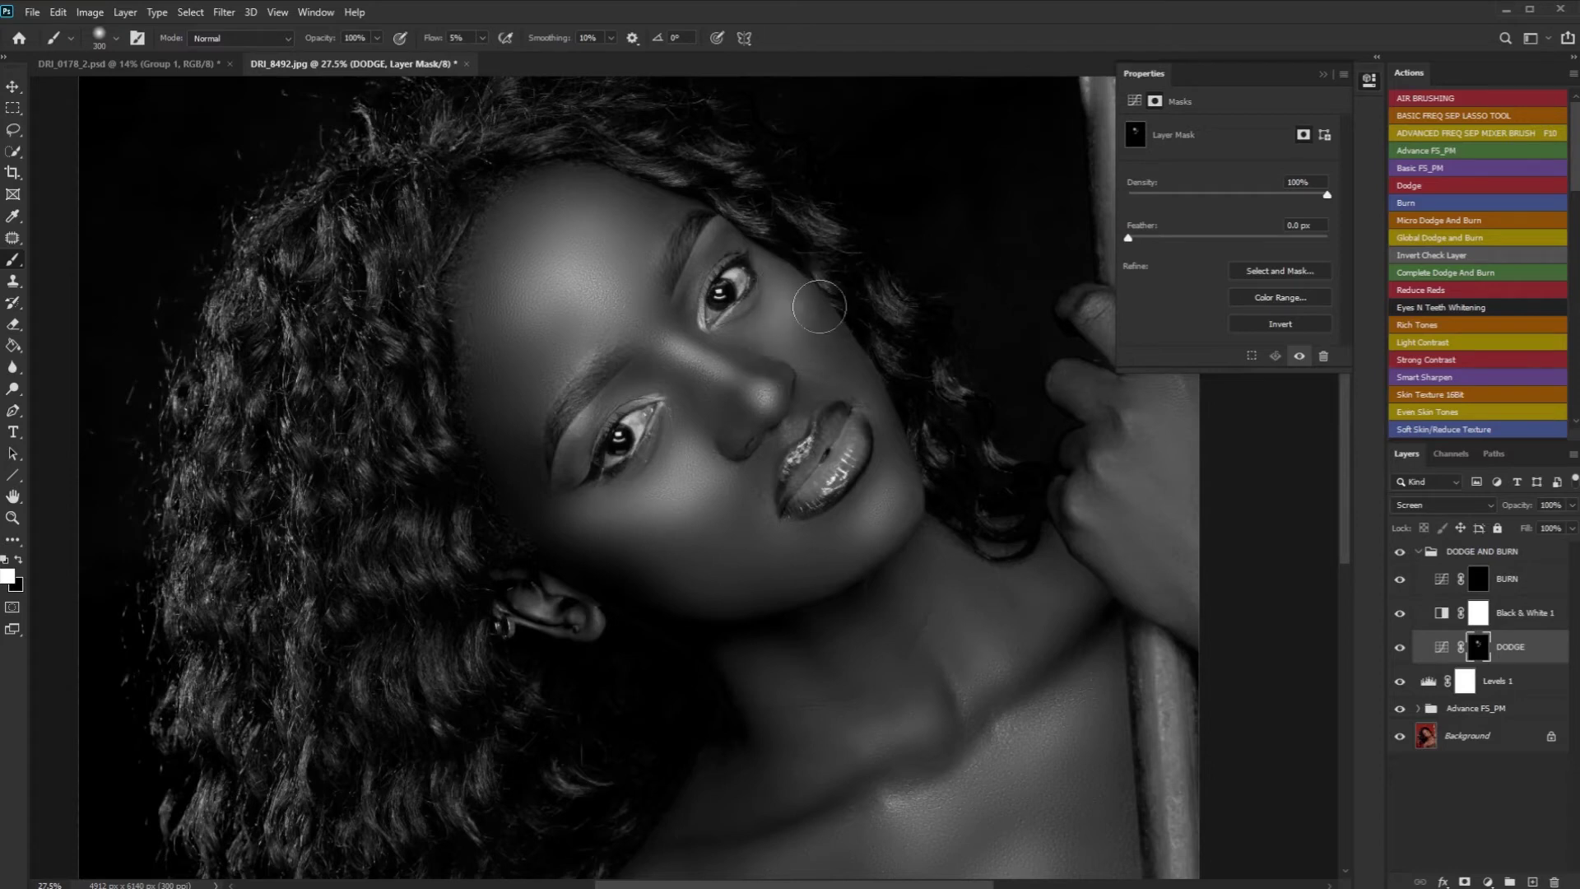
key(bracketleft)
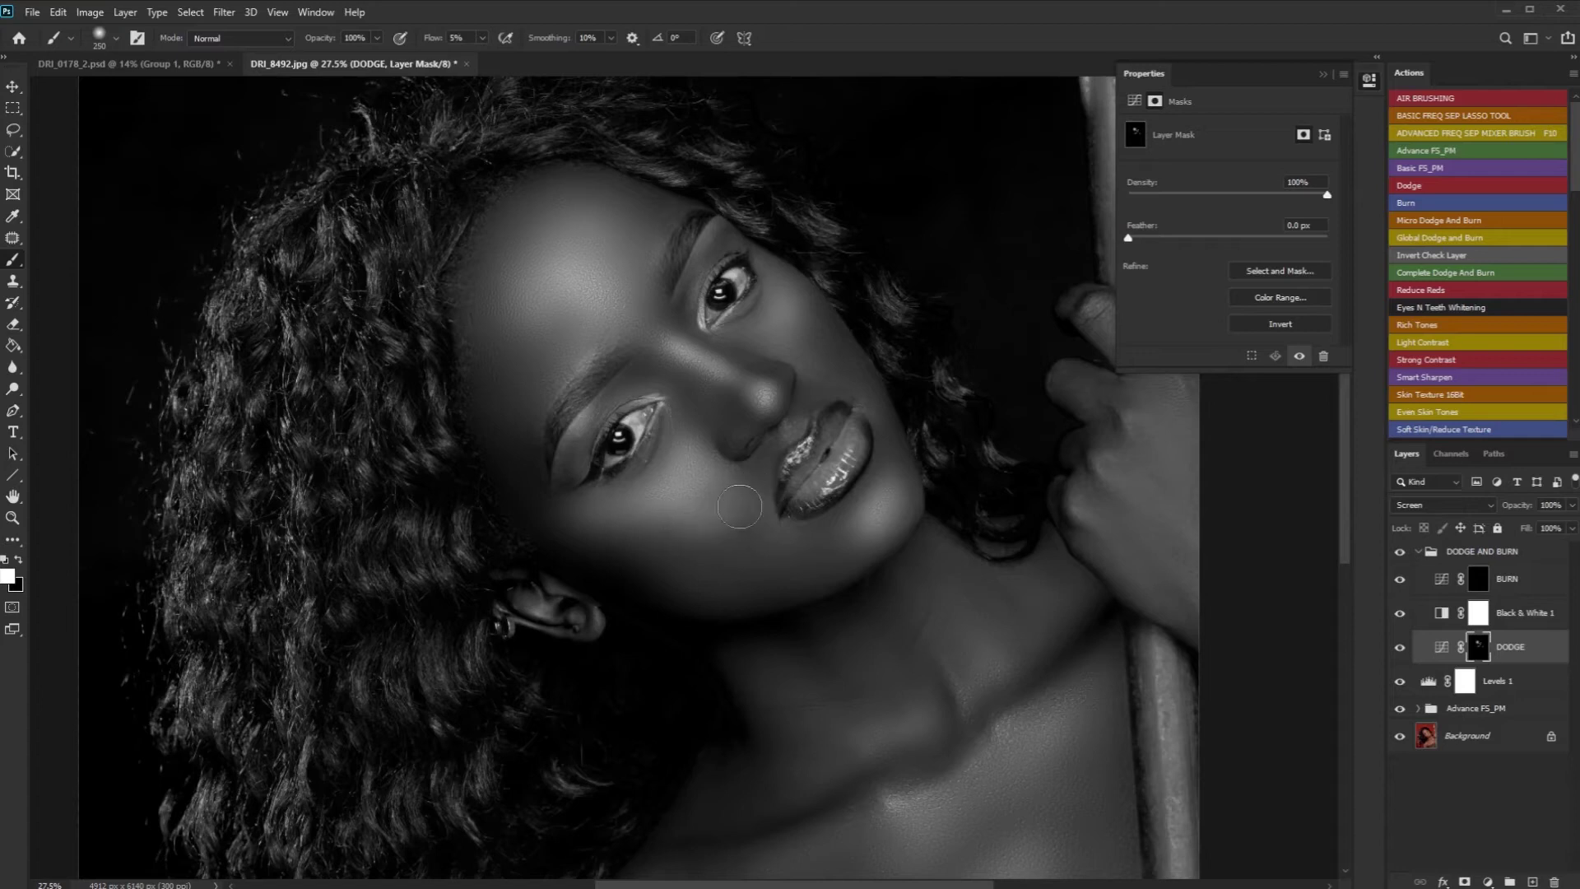
key(bracketleft)
key(bracketleft)
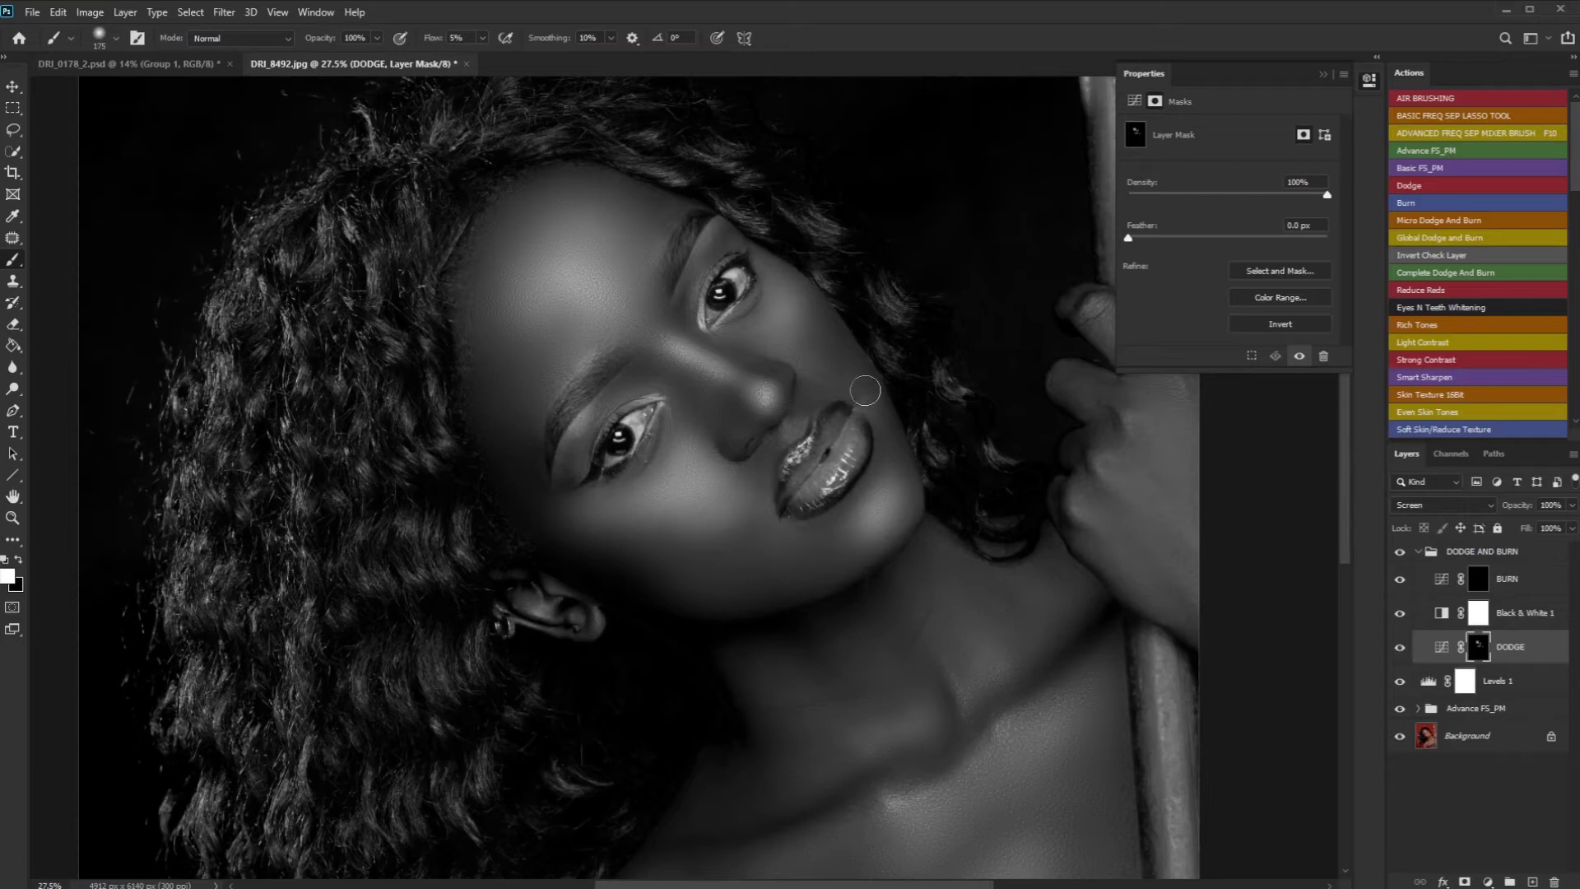
Step: Dodge the chin highlight with the soft brush enlarged to about 300 px
key(bracketright)
key(bracketright)
key(bracketright)
key(bracketright)
key(bracketright)
key(bracketleft)
key(bracketleft)
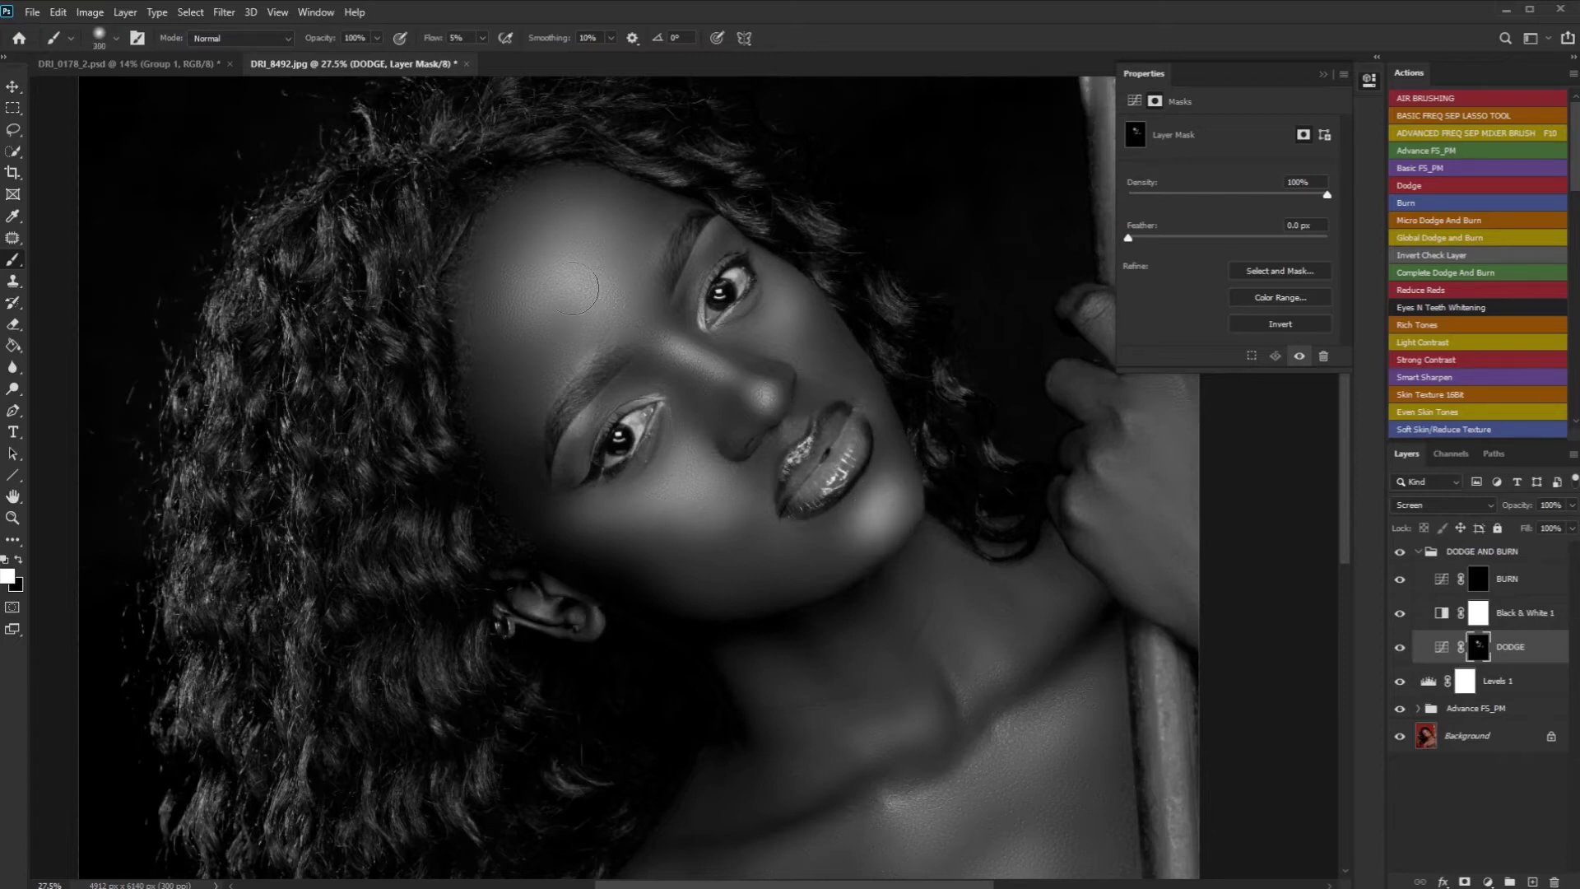
Step: Build up the forehead and chin highlights with a larger soft brush, between 600 and 400 px
key(bracketright)
key(bracketright)
key(bracketright)
key(bracketright)
key(bracketright)
key(ctrl+0)
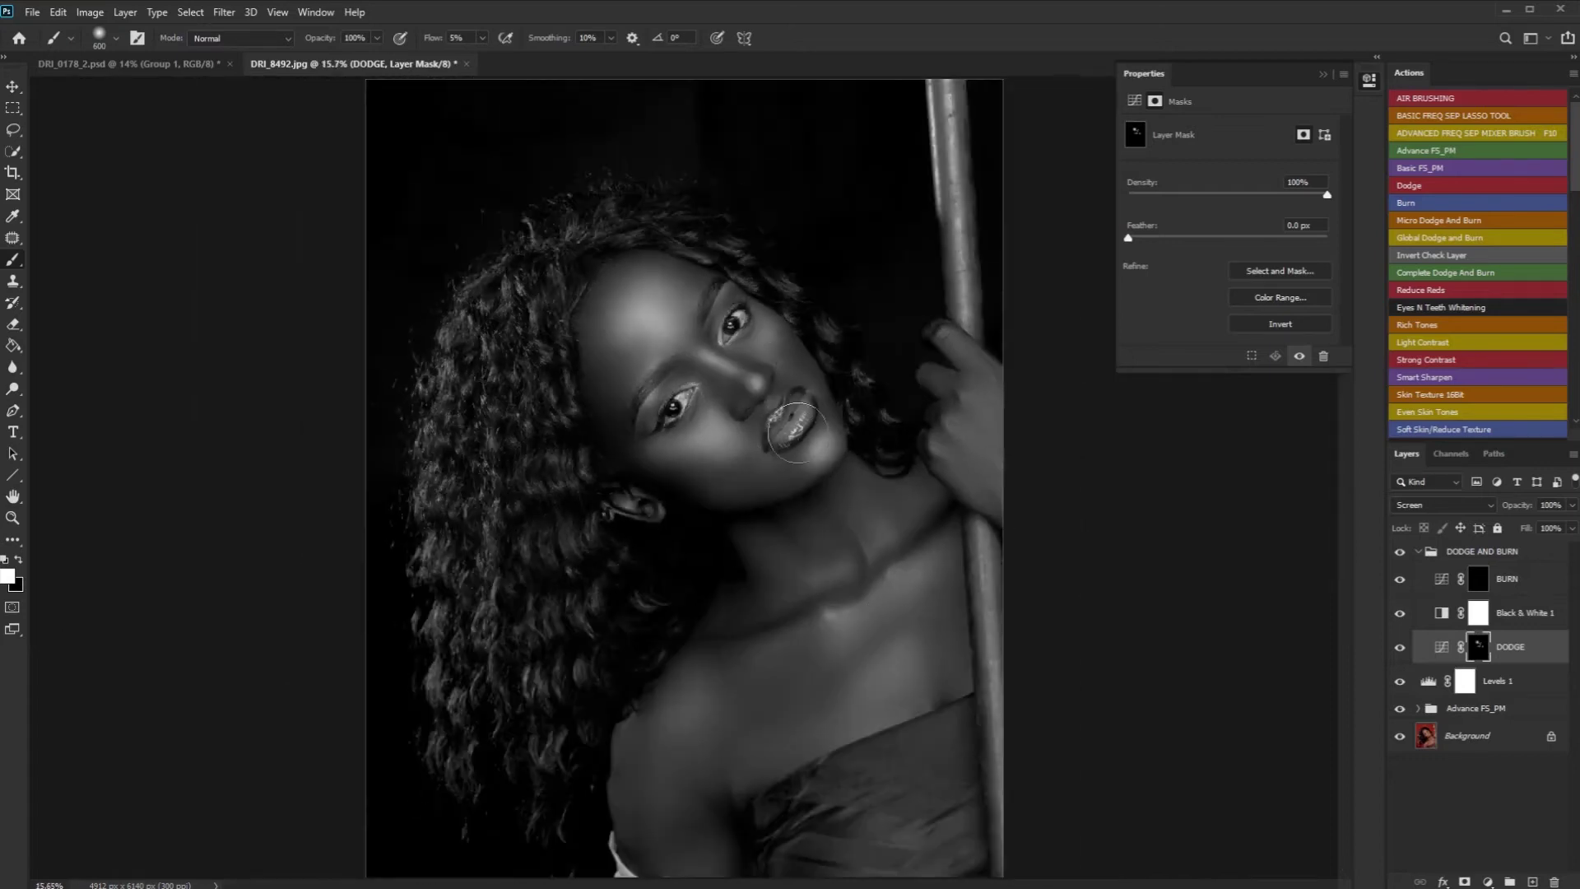
key(bracketleft)
key(bracketleft)
scroll(796, 432, up, 2)
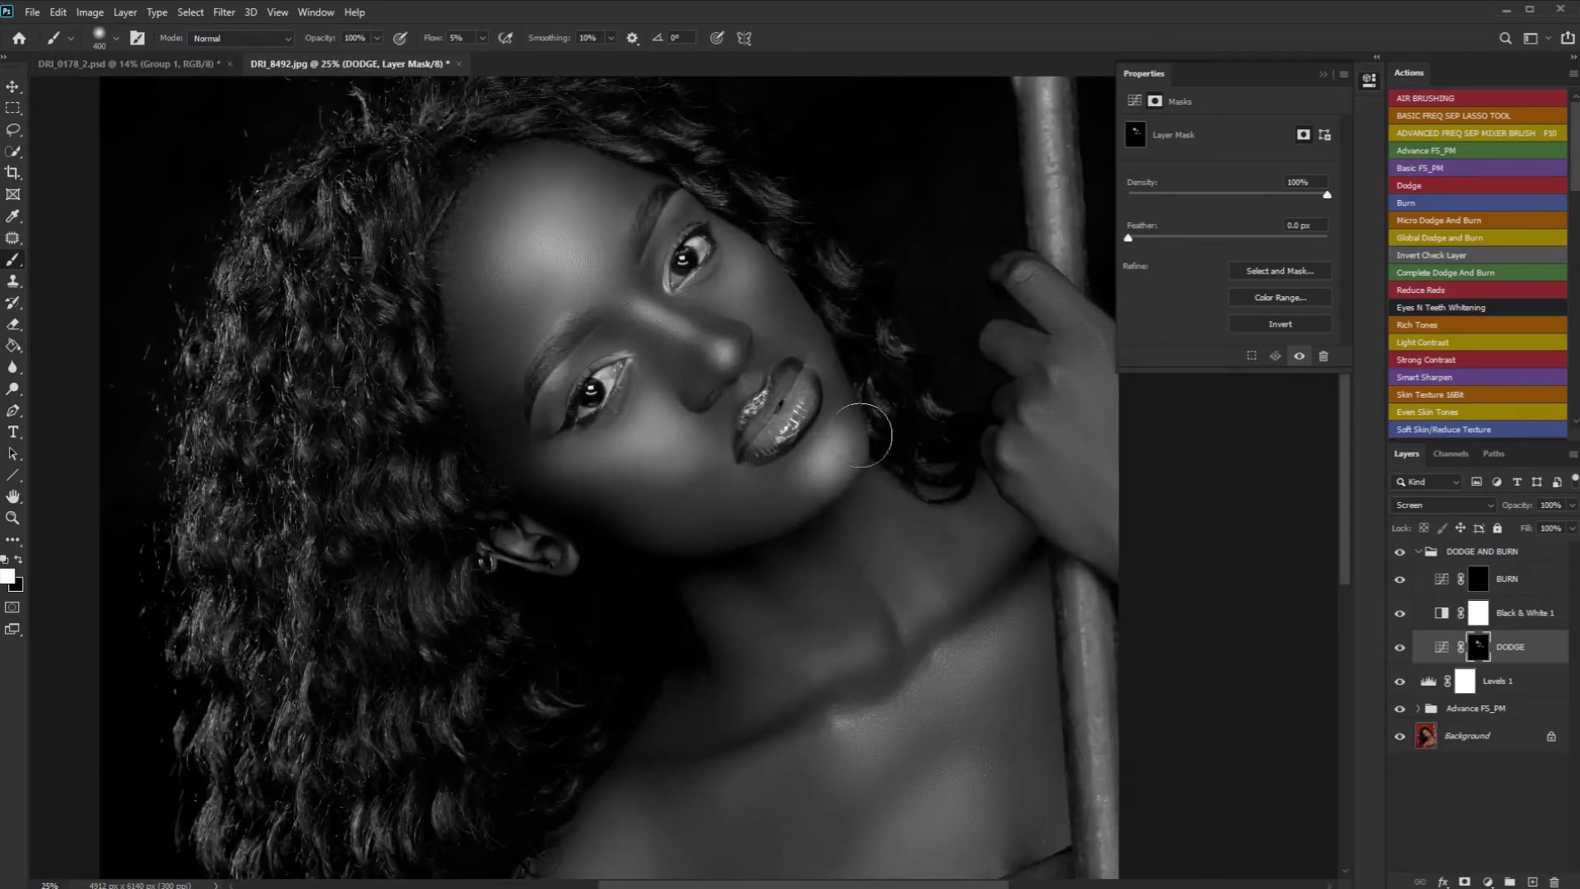
Step: Dodge the collarbone with a 200 px brush and the base of the neck with a 400 px brush
key(bracketleft)
key(bracketleft)
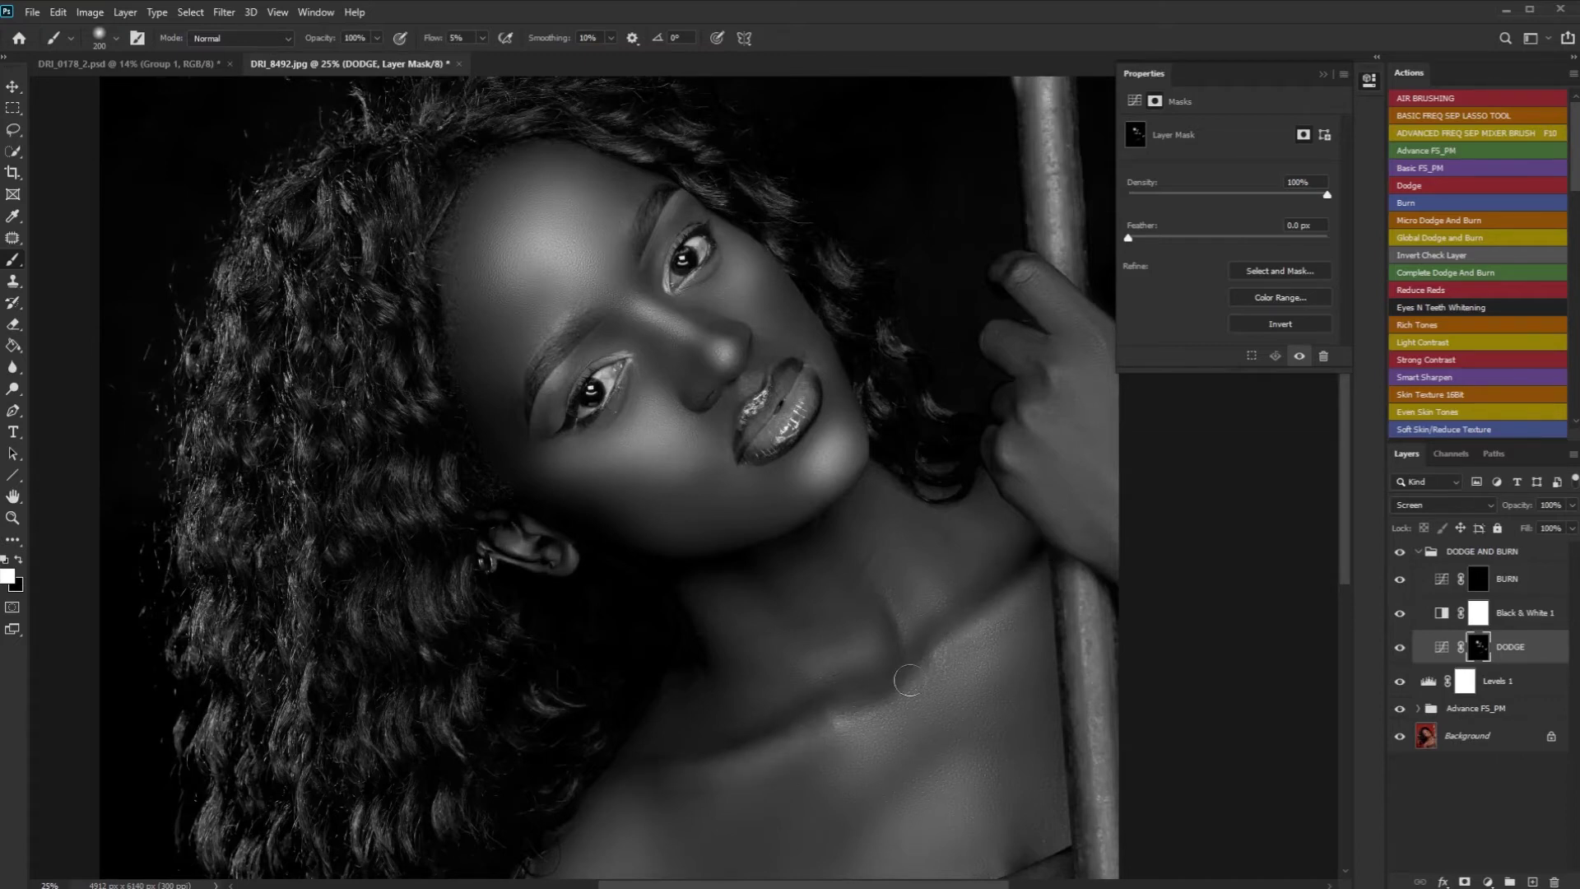
scroll(819, 592, down, 1)
key(bracketright)
key(bracketright)
key(bracketright)
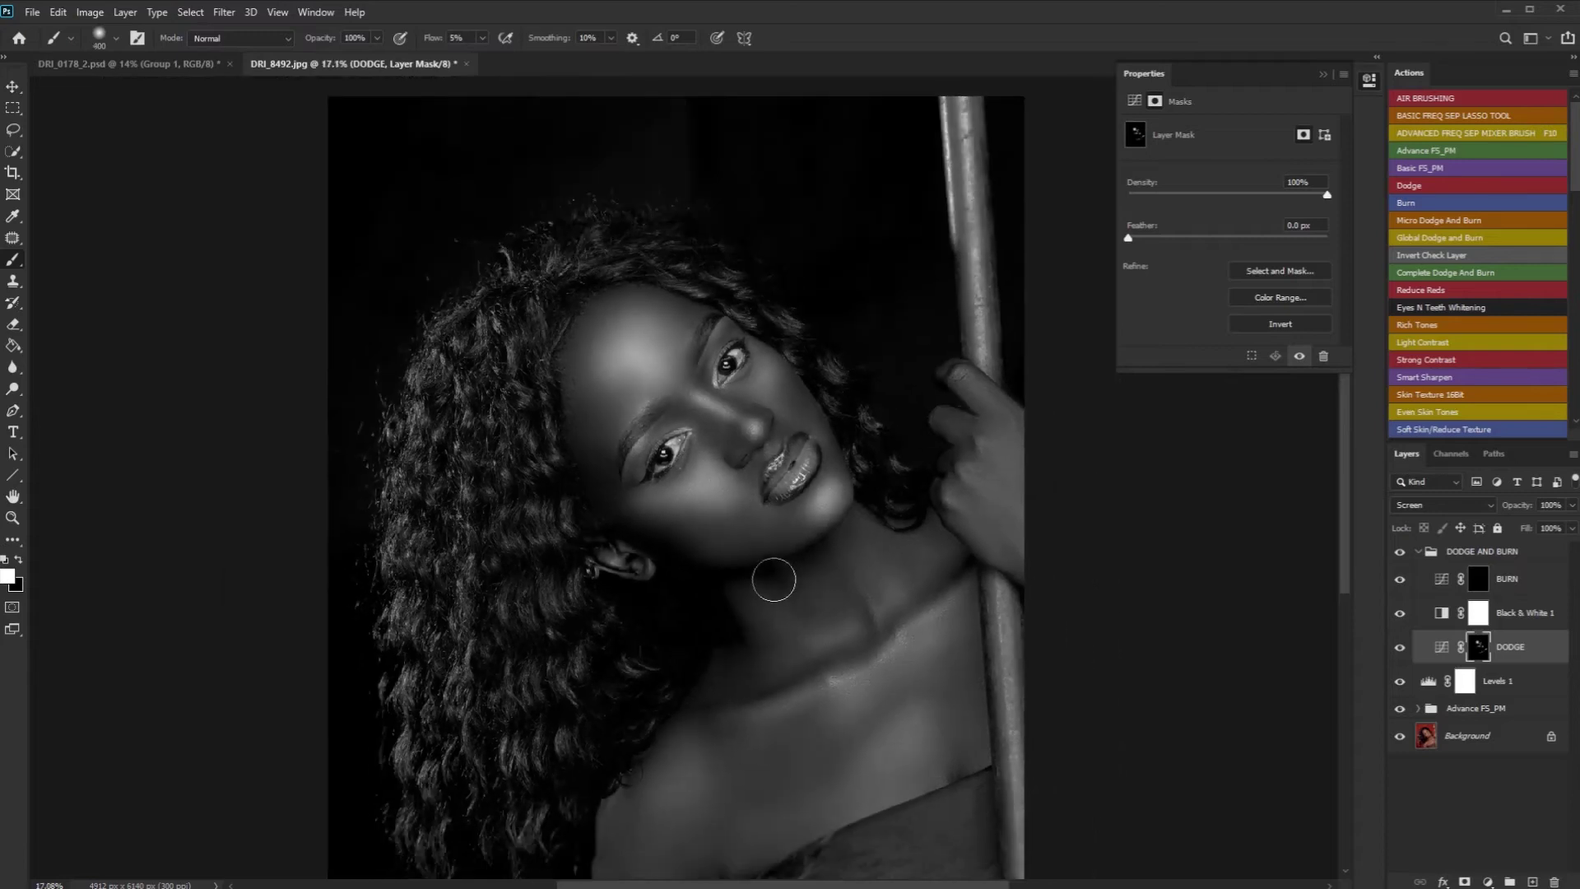
mouse_move(825, 639)
mouse_down()
mouse_move(808, 573)
mouse_move(869, 576)
mouse_move(858, 539)
mouse_move(896, 588)
mouse_move(869, 537)
mouse_move(959, 679)
mouse_move(919, 705)
mouse_move(867, 674)
mouse_move(890, 638)
mouse_move(776, 691)
mouse_move(829, 651)
mouse_move(807, 649)
mouse_move(780, 687)
mouse_move(889, 605)
mouse_move(779, 679)
mouse_move(899, 608)
mouse_move(803, 668)
mouse_up()
Step: Dodge the upper chest broadly with the soft brush enlarged to 700 px
scroll(945, 677, down, 1)
key(bracketright)
key(bracketright)
key(bracketright)
key(bracketright)
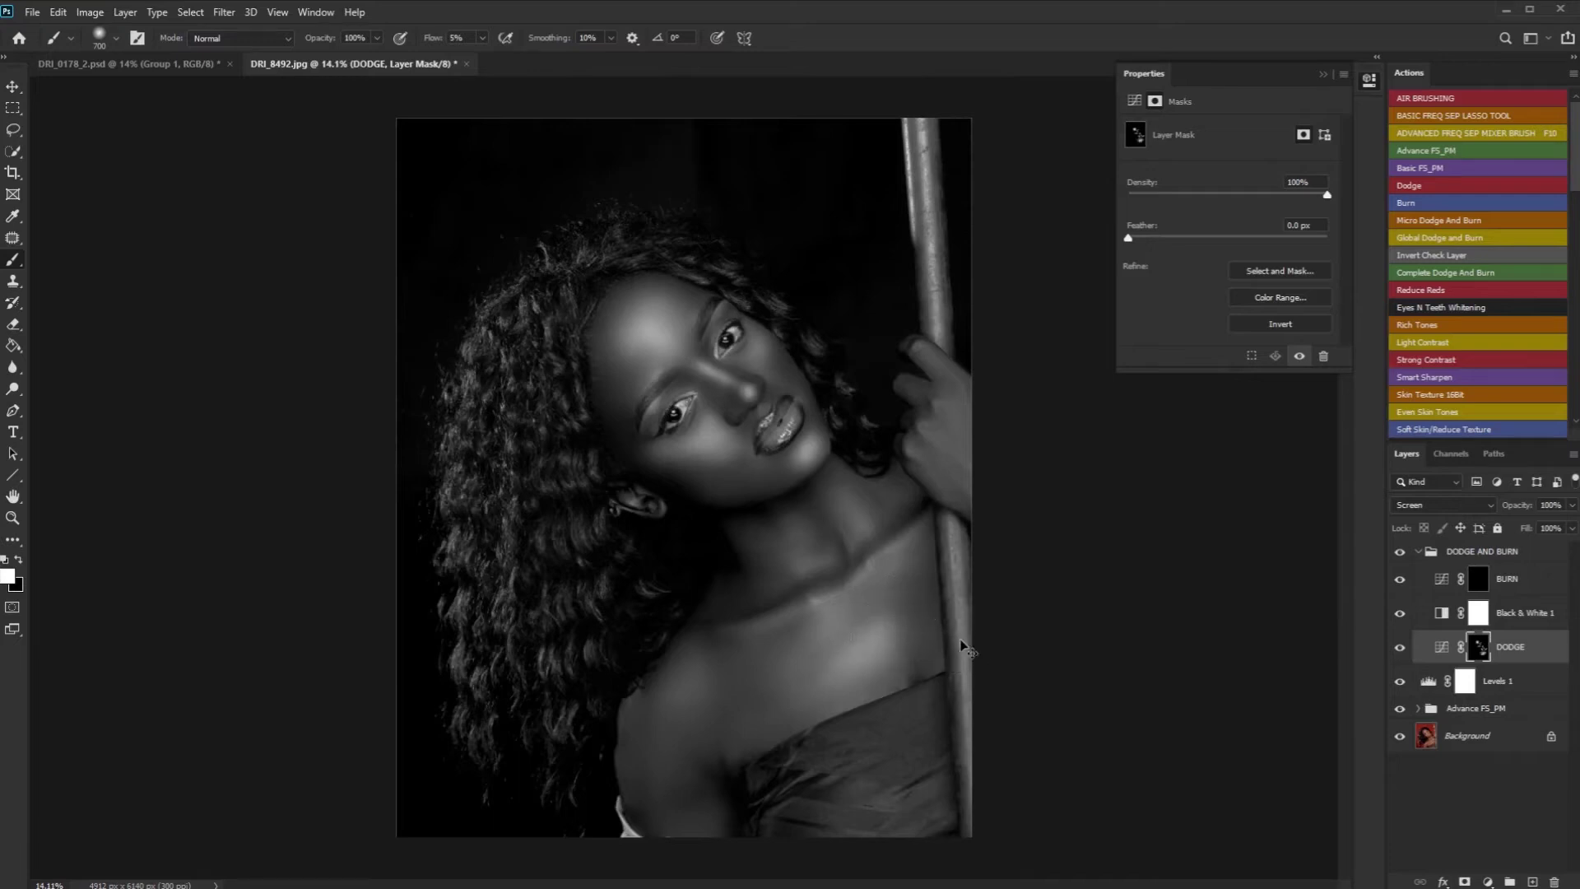
Step: Dodge the skin between the neck and the raised hand with the soft brush reduced to 300 px
key(bracketright)
key(bracketleft)
key(bracketleft)
key(bracketleft)
key(bracketleft)
key(bracketleft)
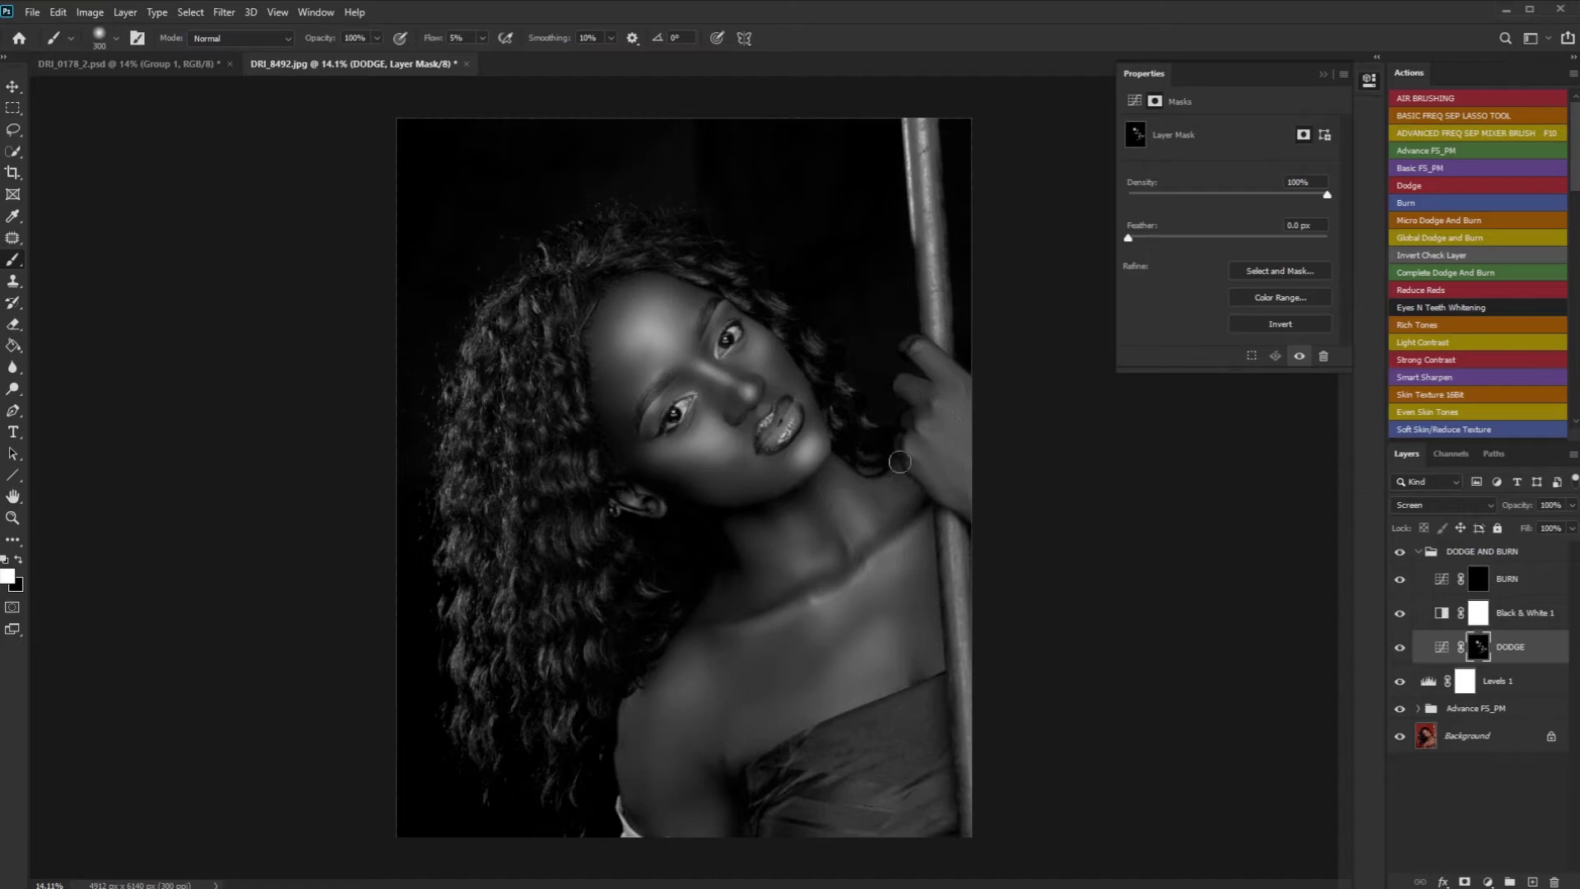
Step: Dodge the shoulder beside the hair broadly with the soft brush enlarged to about 800 px
key(bracketright)
key(bracketright)
key(bracketright)
key(bracketright)
key(bracketright)
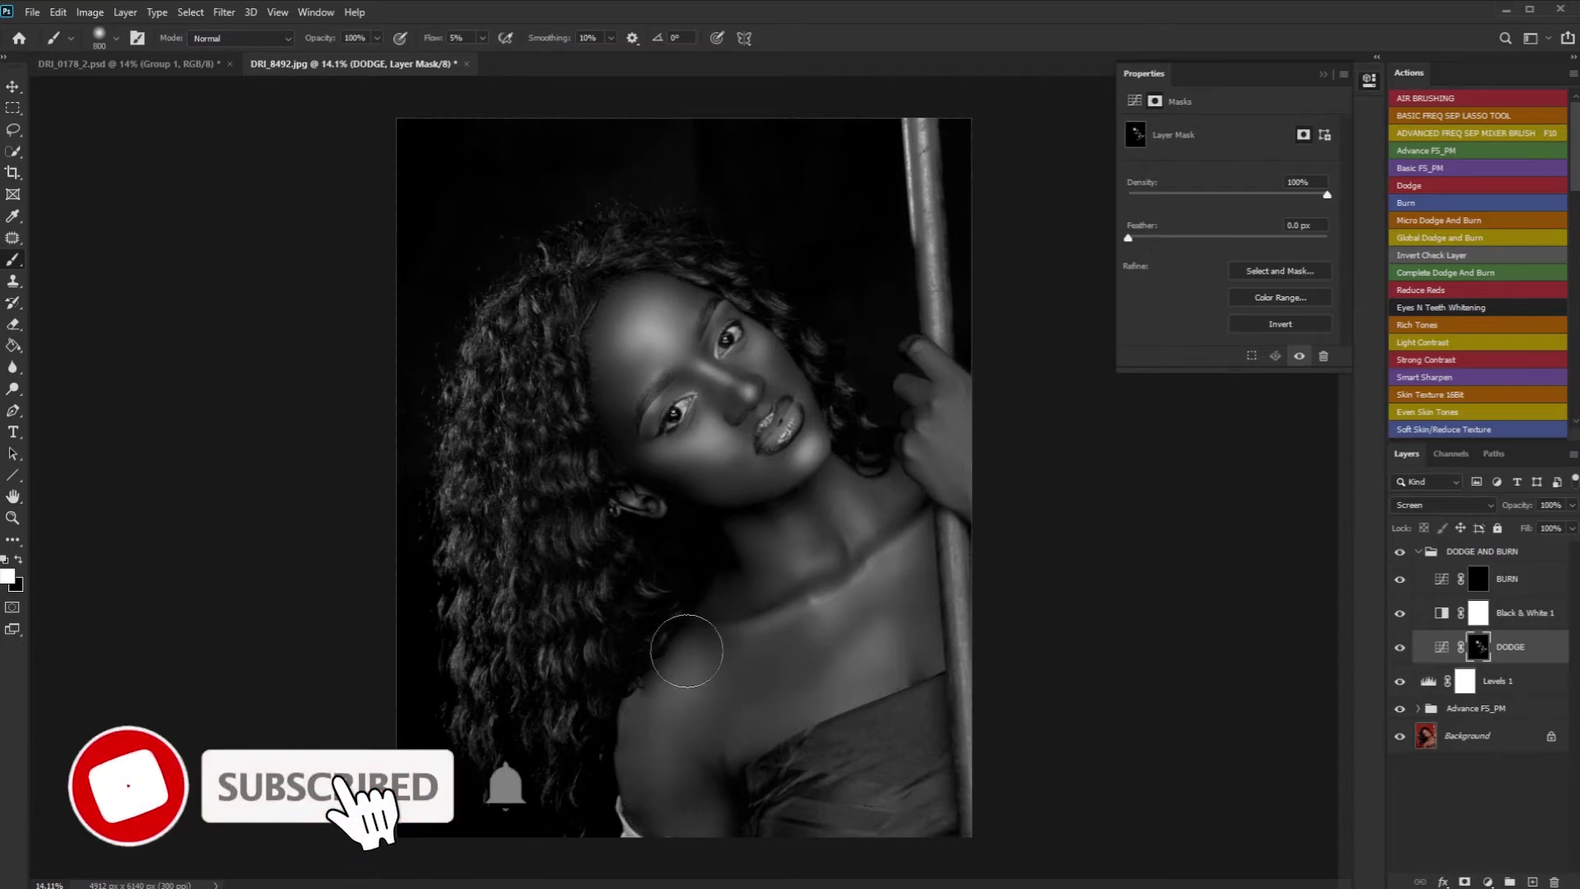
Step: Touch up the nose highlight on the DODGE mask with the soft brush reduced to 250 px
key(bracketleft)
key(bracketleft)
key(bracketleft)
key(bracketleft)
key(bracketleft)
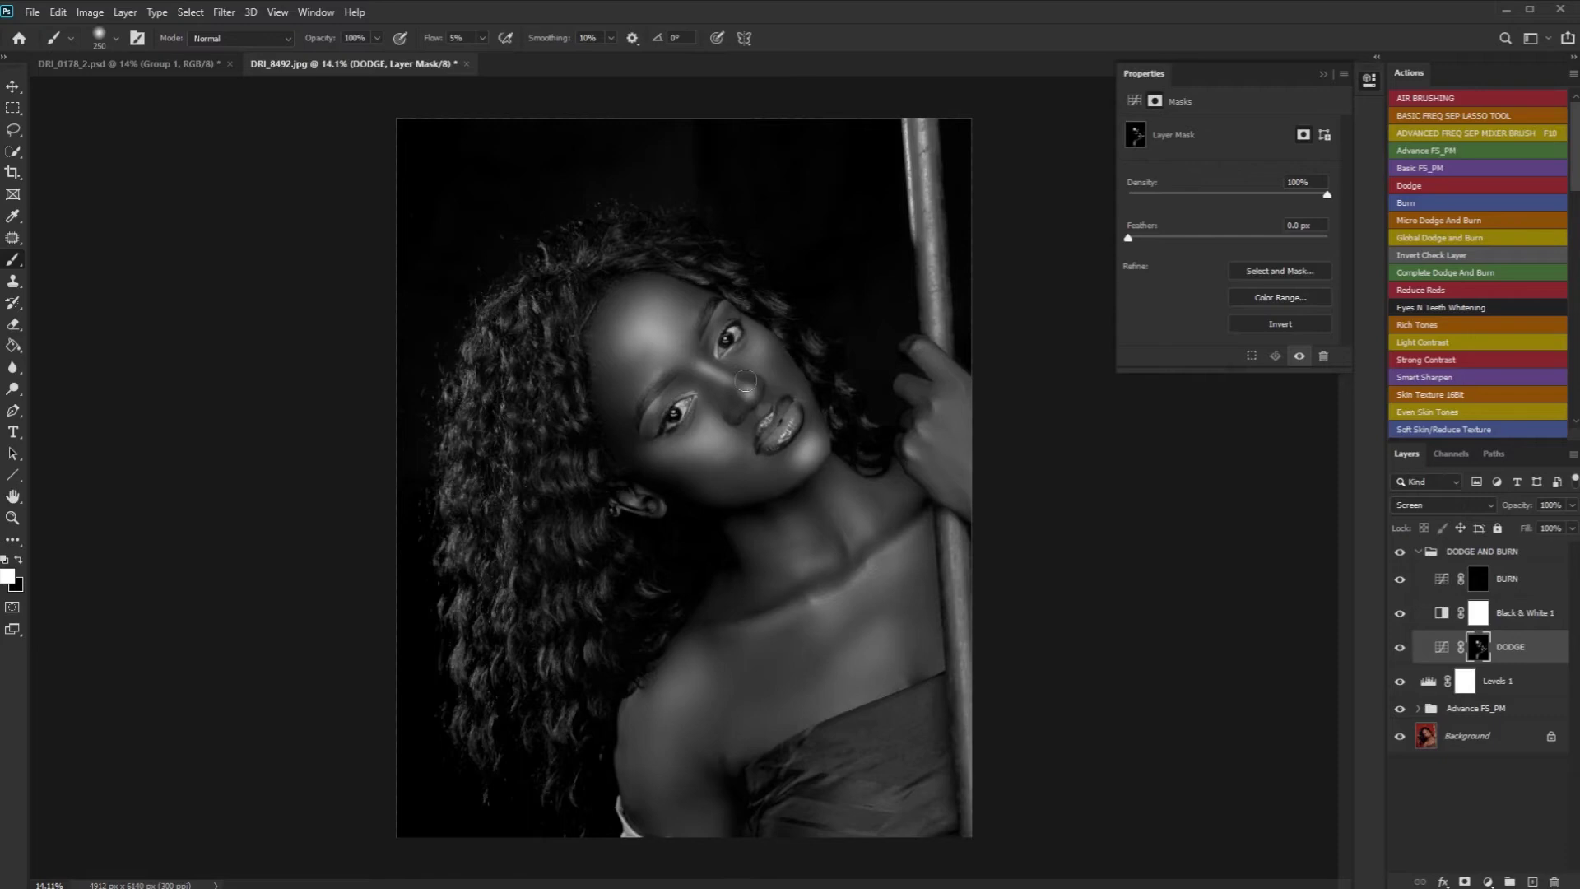
Step: Hide the Advance FS_PM group, toggling it to compare the skin with and without the smoothing
scroll(753, 370, up, 2)
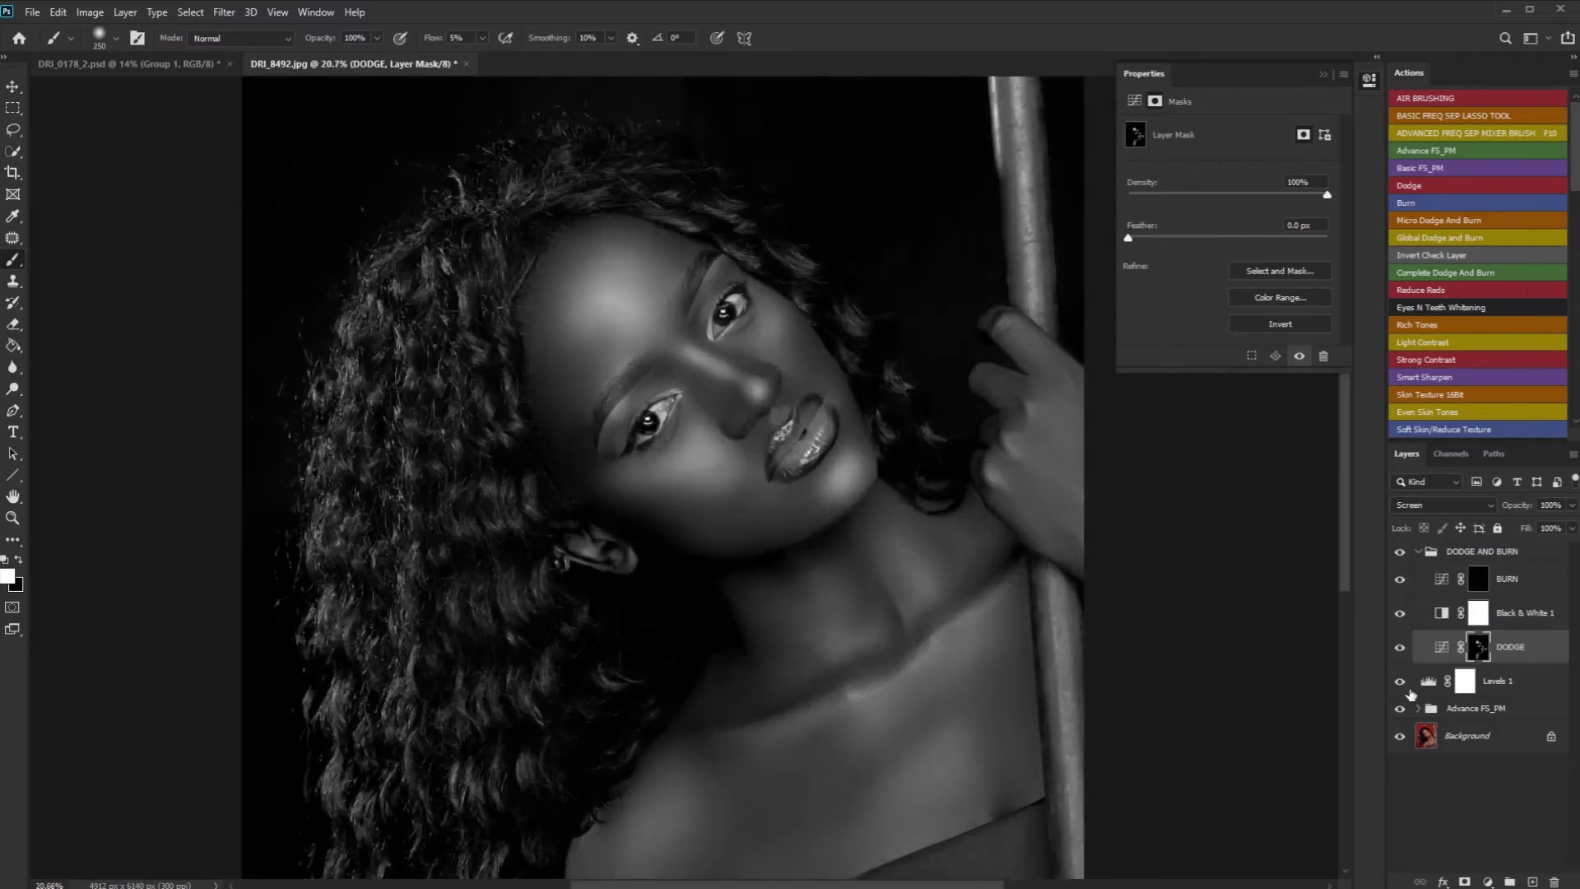
scroll(774, 453, down, 2)
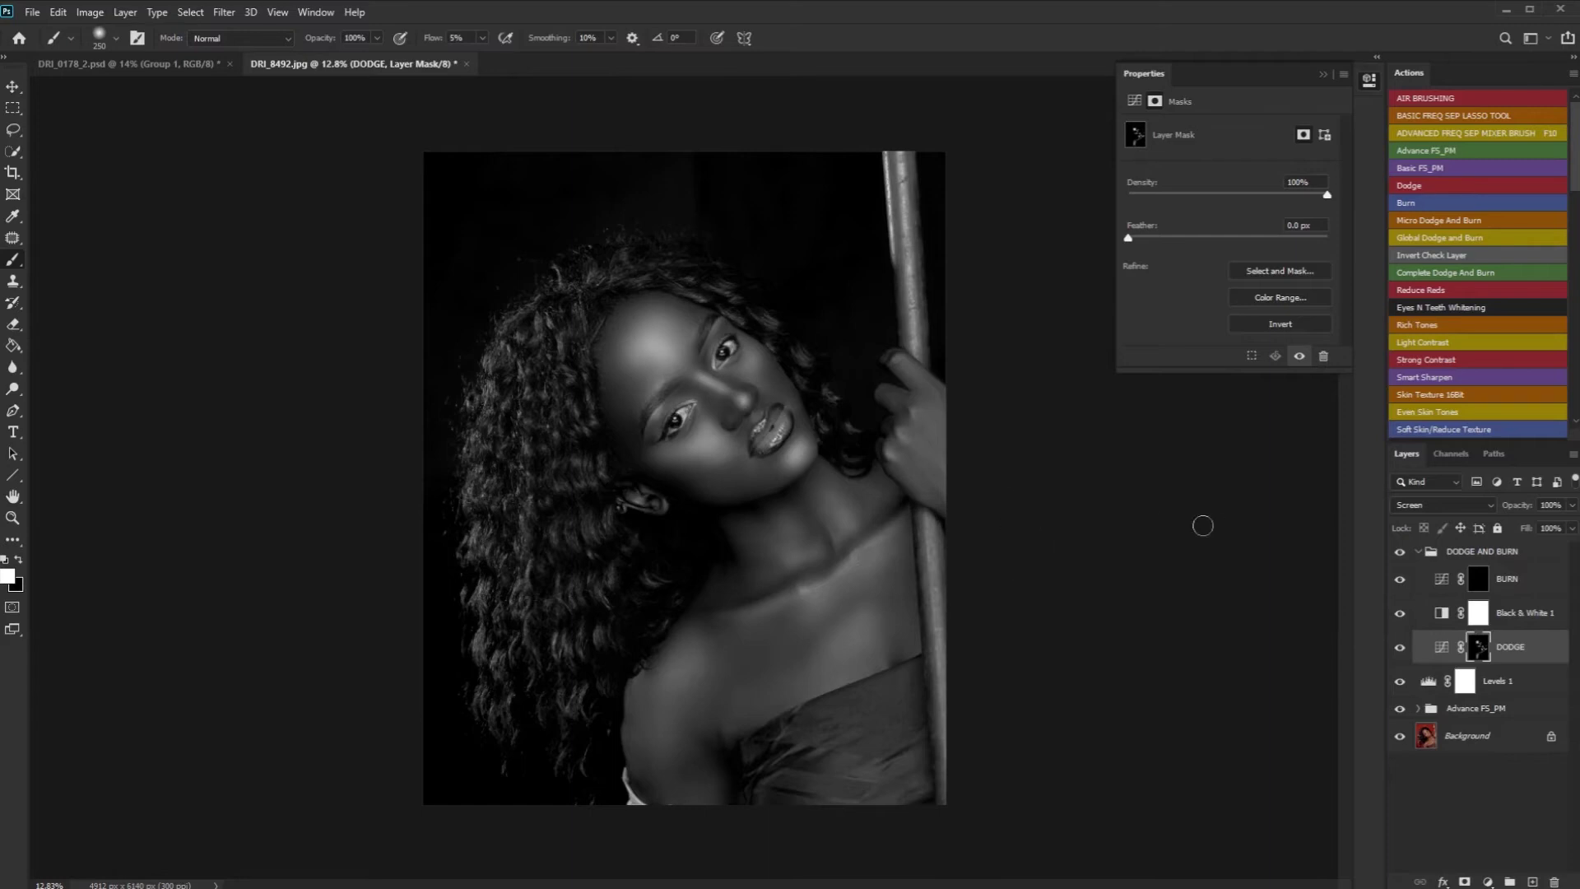
scroll(947, 522, up, 1)
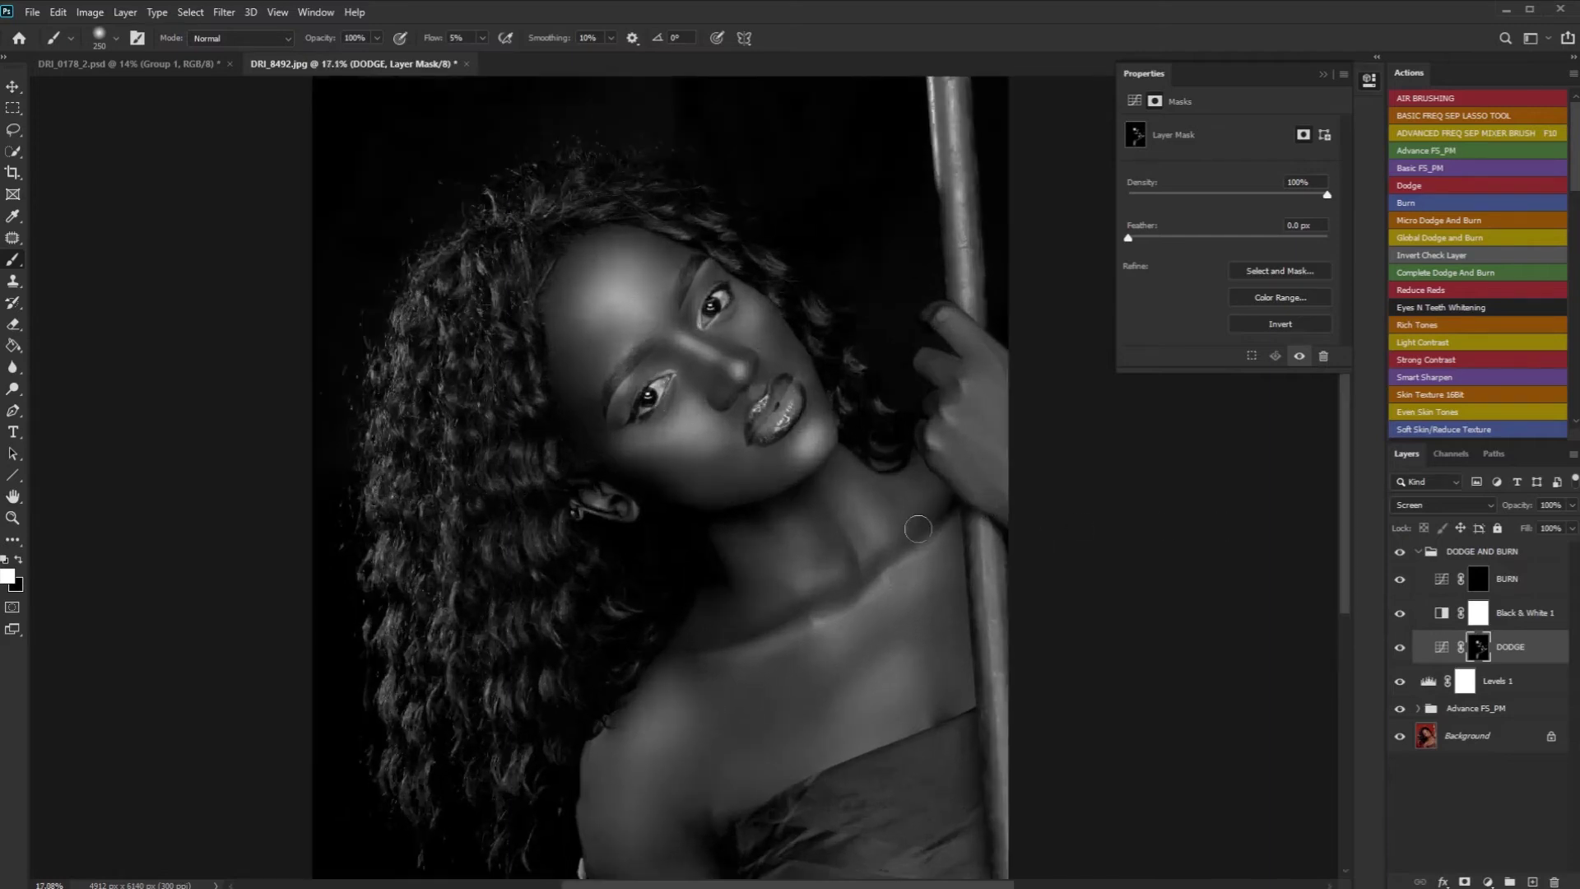
click(1400, 710)
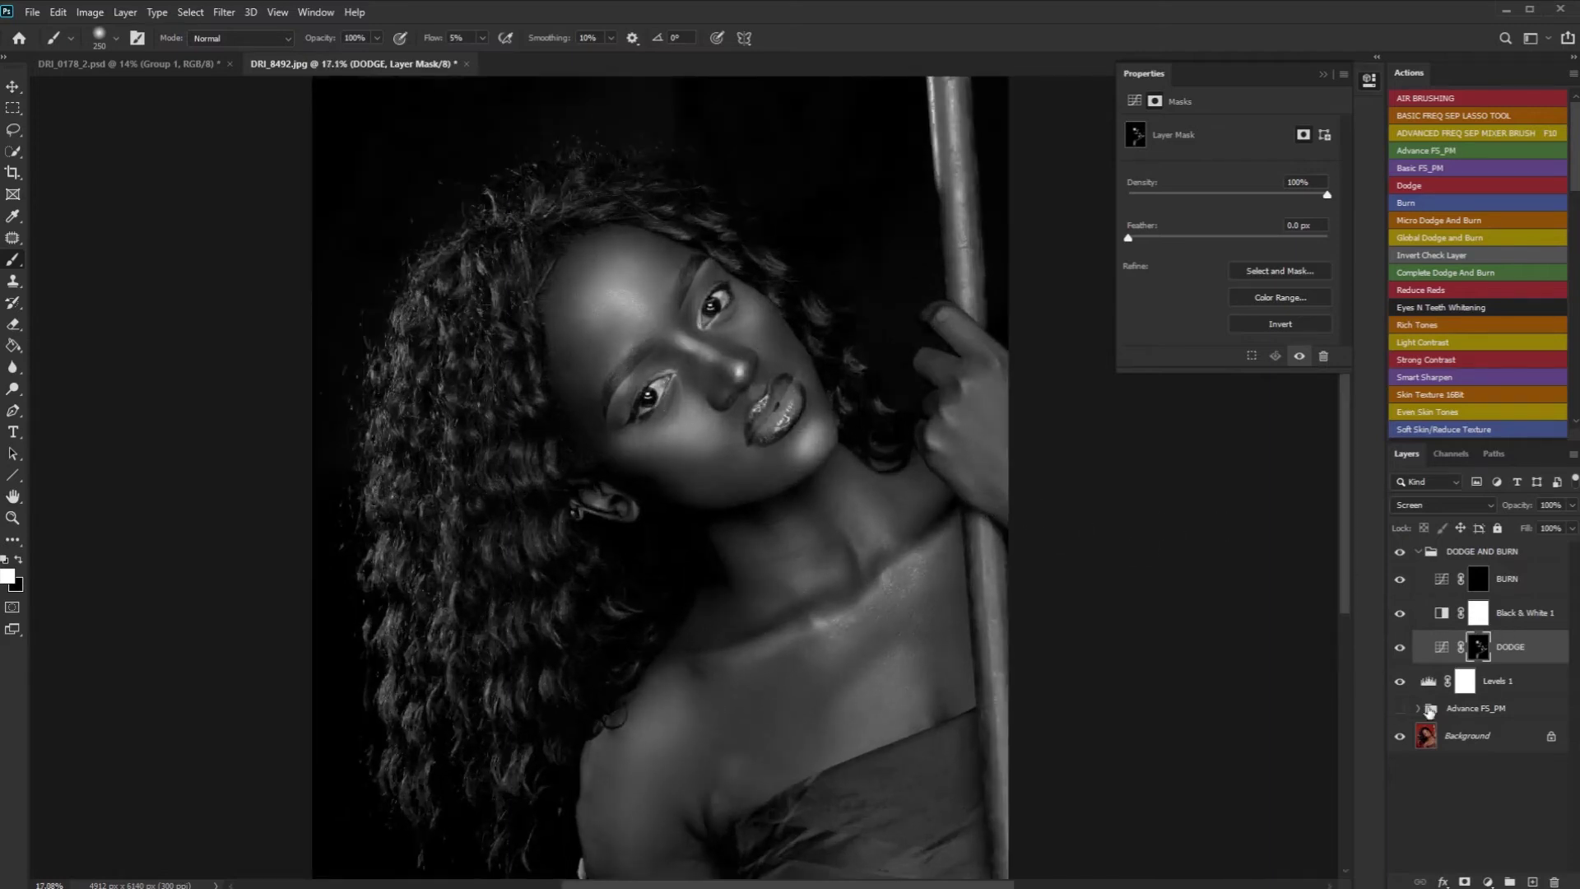
scroll(704, 394, up, 2)
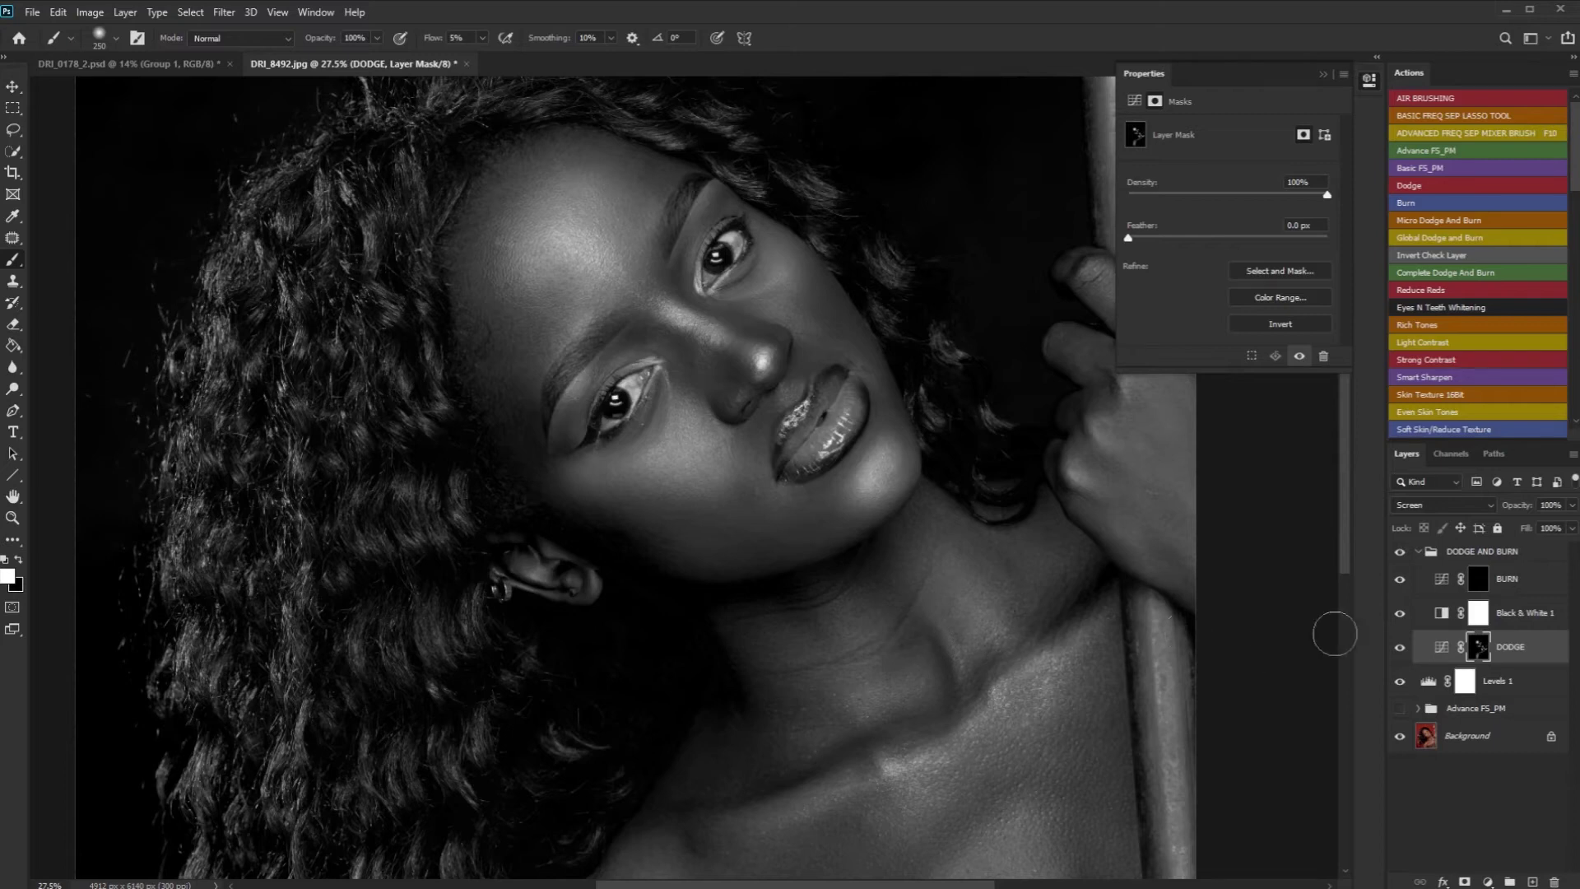
click(1402, 709)
click(1401, 709)
scroll(1073, 680, down, 2)
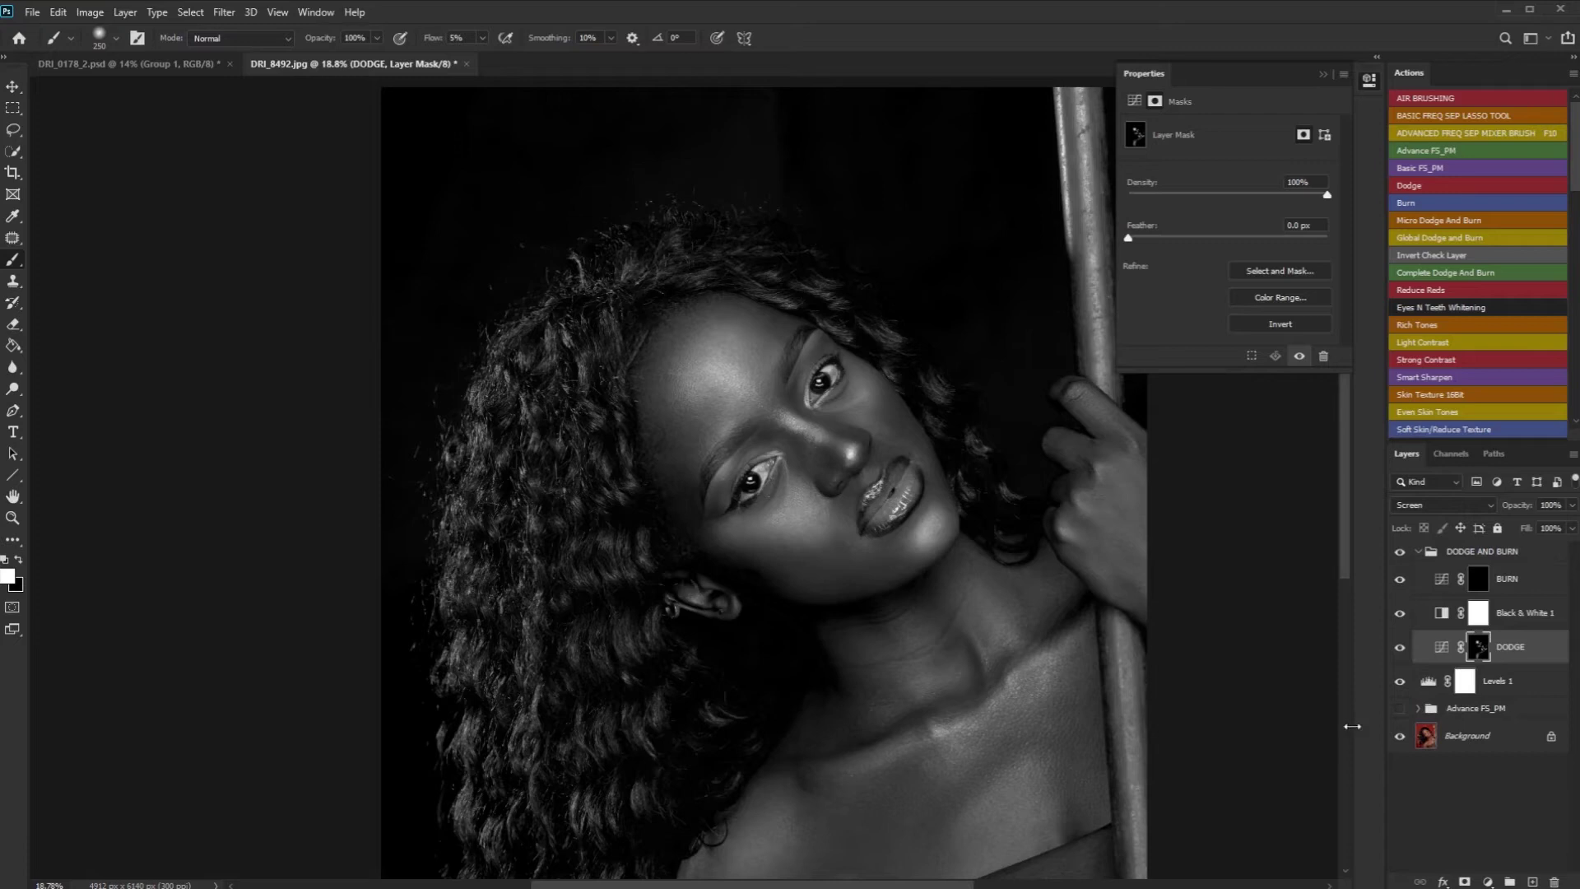
key(ctrl+equal)
key(ctrl+equal)
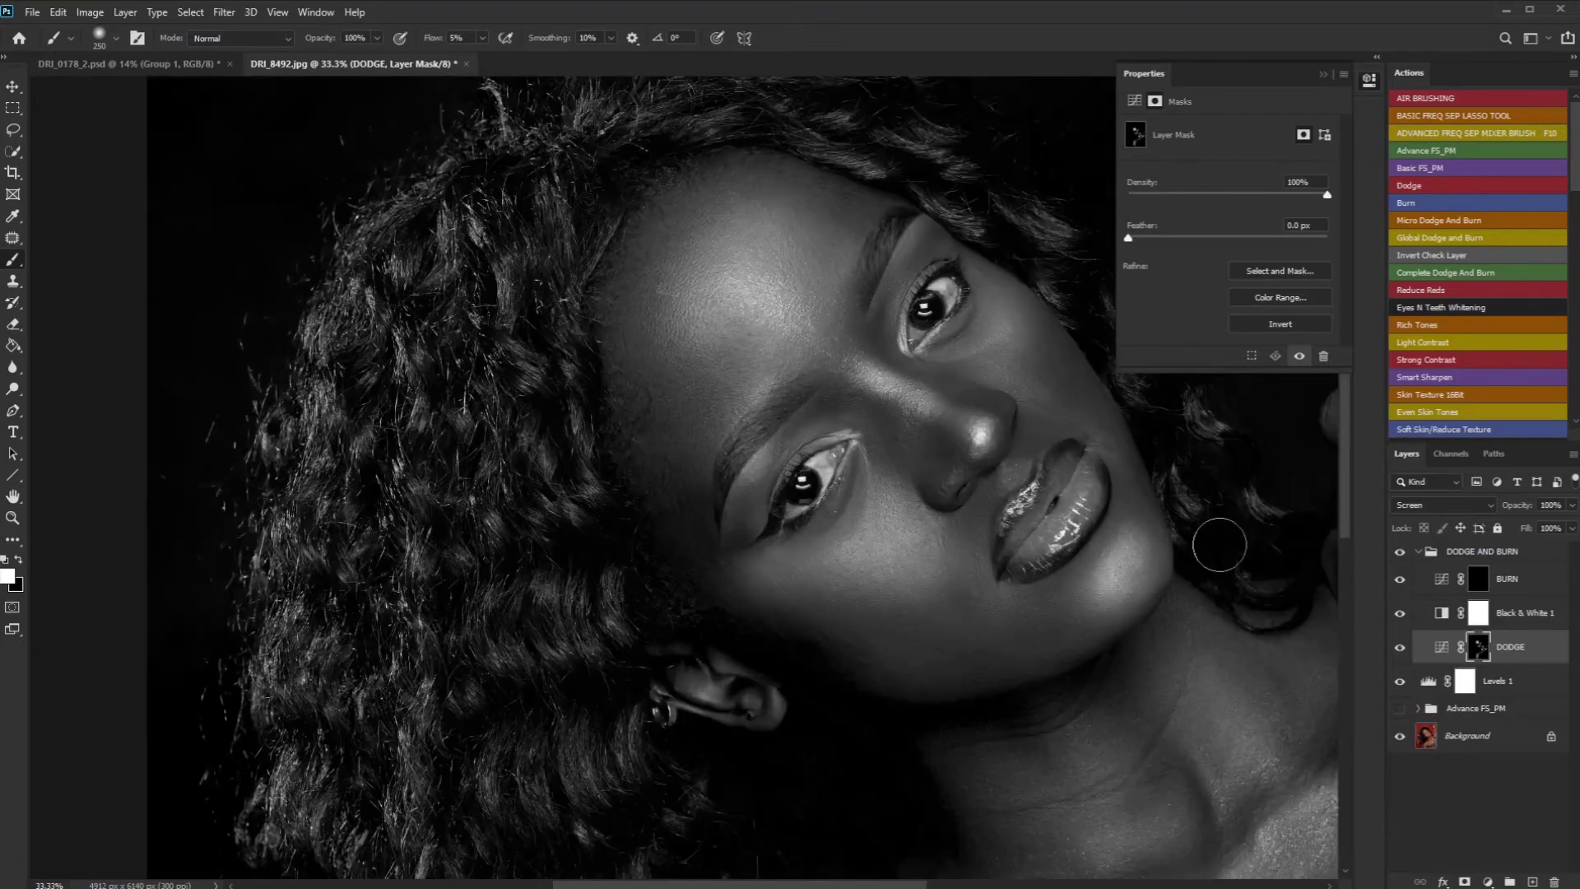
Step: Compare the DODGE layer on and off, and dodge the cheek under the eye nearest the pole with a 300 px brush
click(1399, 646)
click(1400, 647)
key(bracketleft)
key(bracketleft)
key(bracketleft)
key(bracketleft)
key(bracketleft)
key(bracketleft)
key(bracketleft)
key(bracketleft)
key(bracketright)
key(bracketright)
key(bracketright)
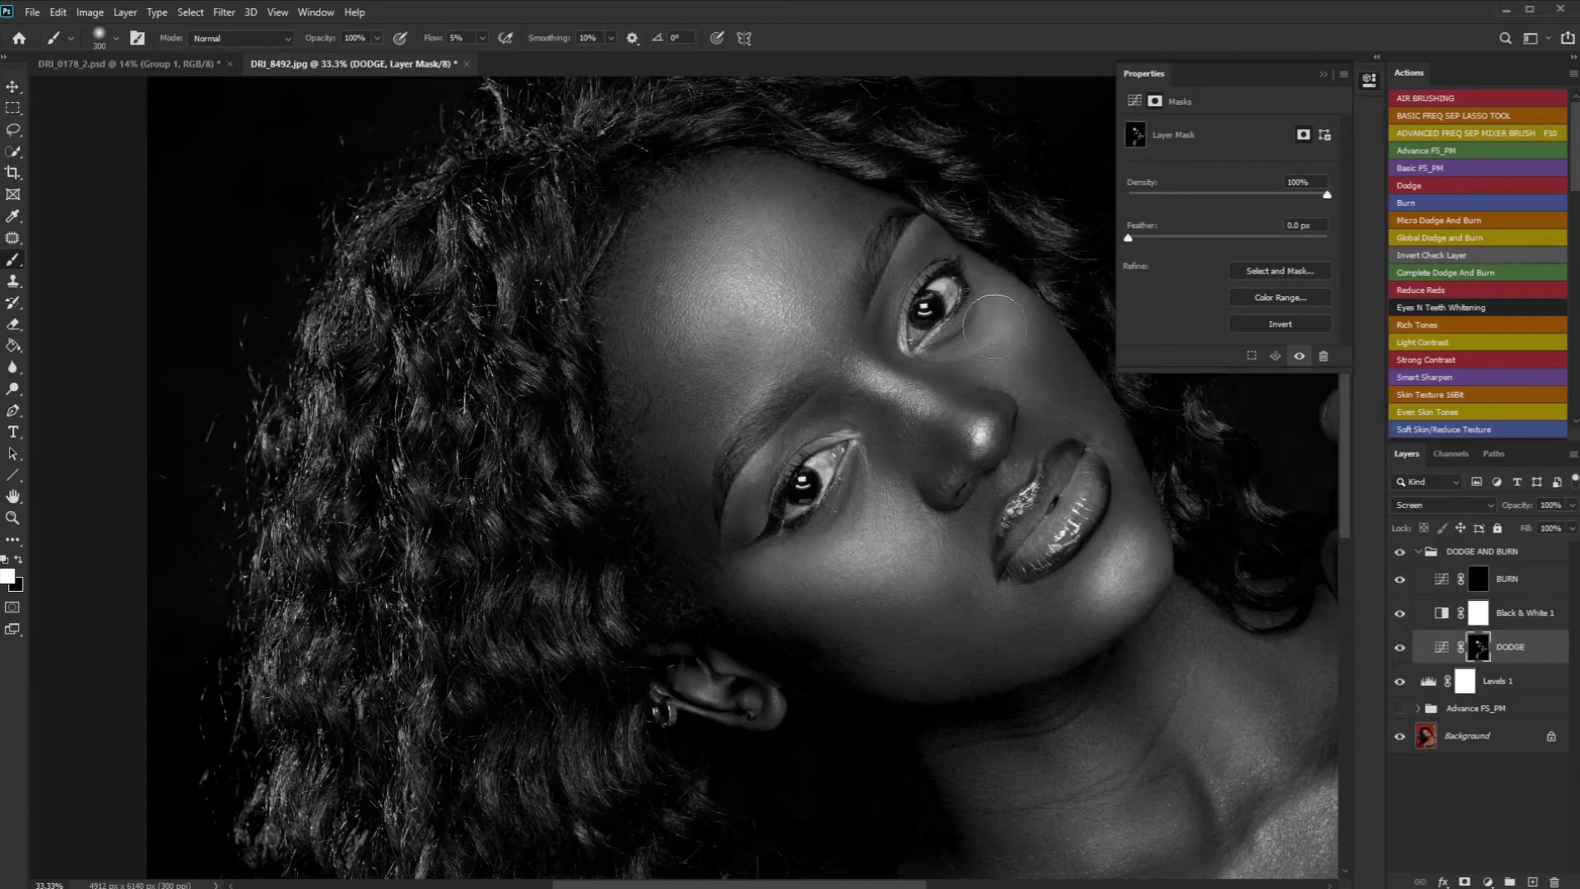
Step: Touch up the outer edge of the chin highlight with the soft brush reduced to 200 px
key(bracketleft)
key(bracketleft)
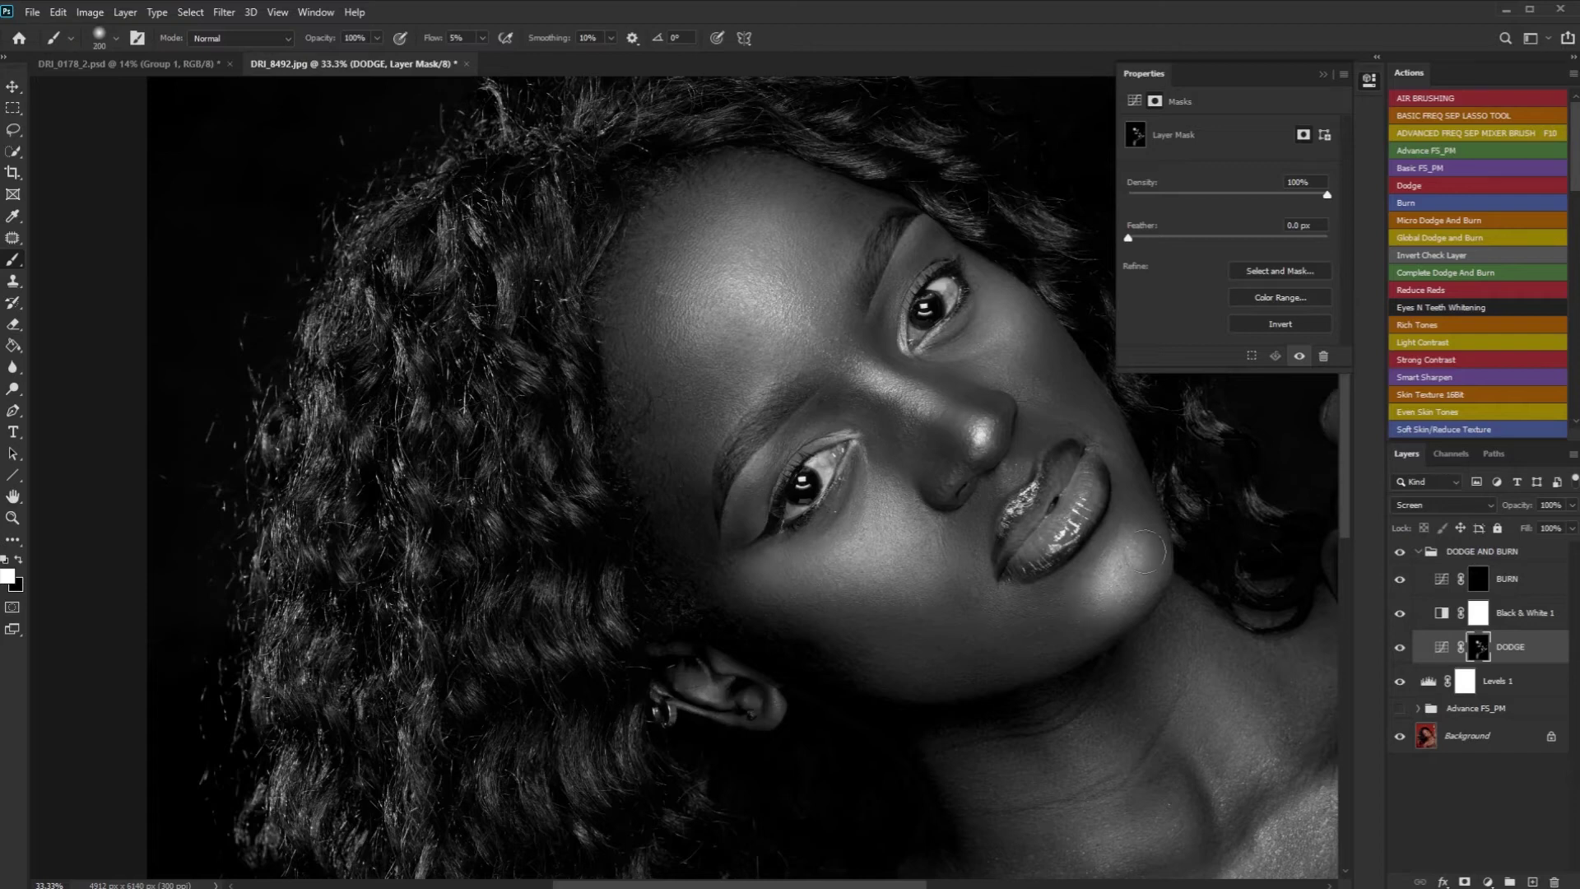
scroll(1107, 481, down, 2)
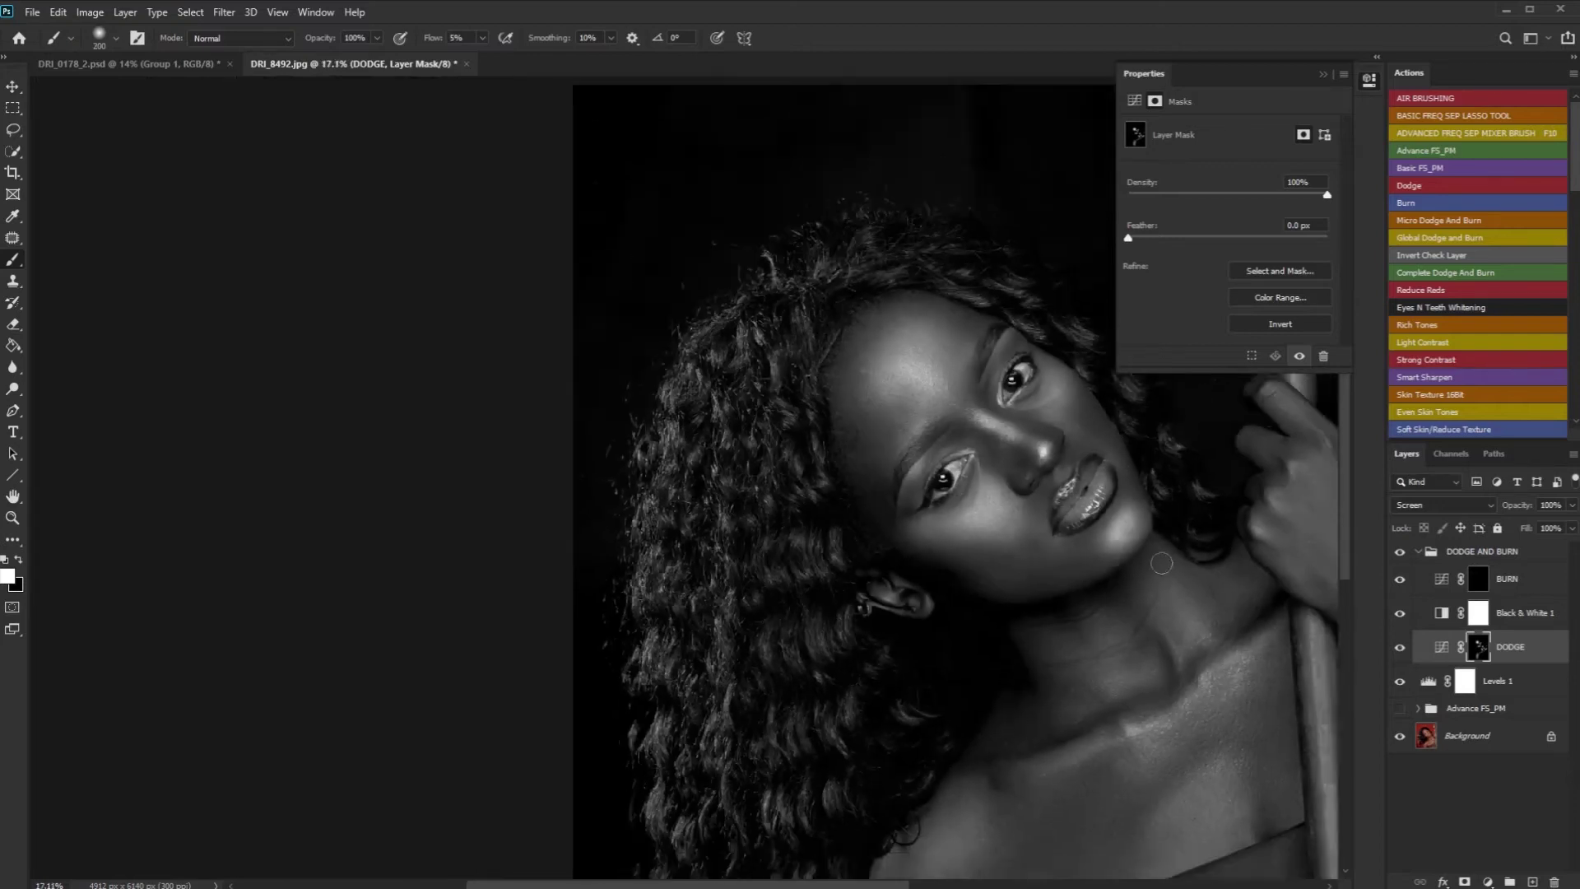
scroll(1161, 563, up, 2)
key(bracketright)
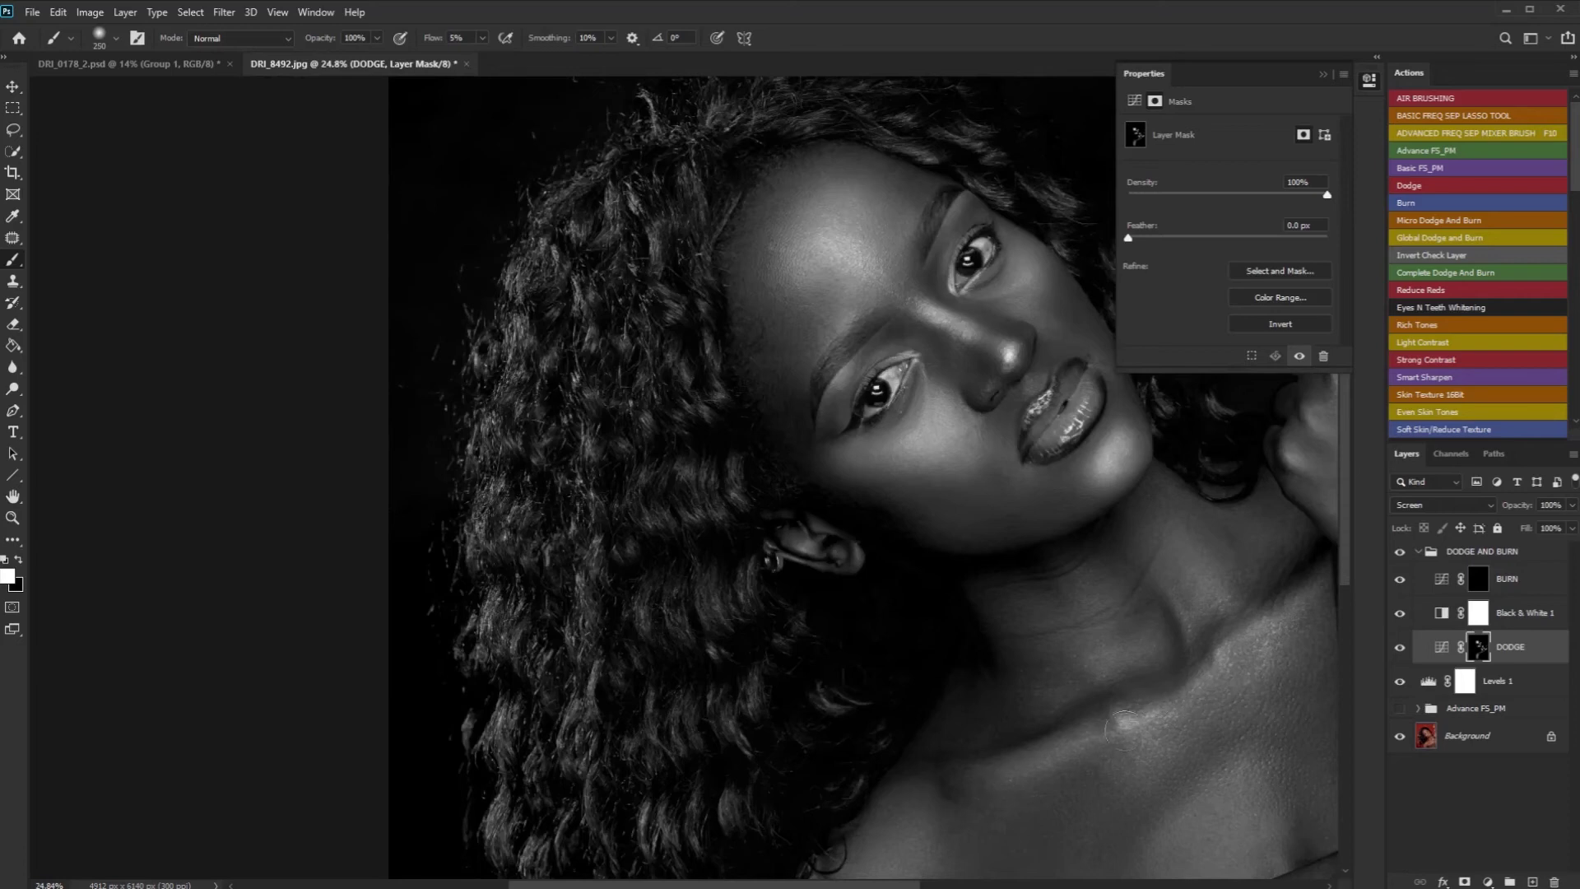
scroll(1124, 726, down, 3)
scroll(1083, 540, up, 3)
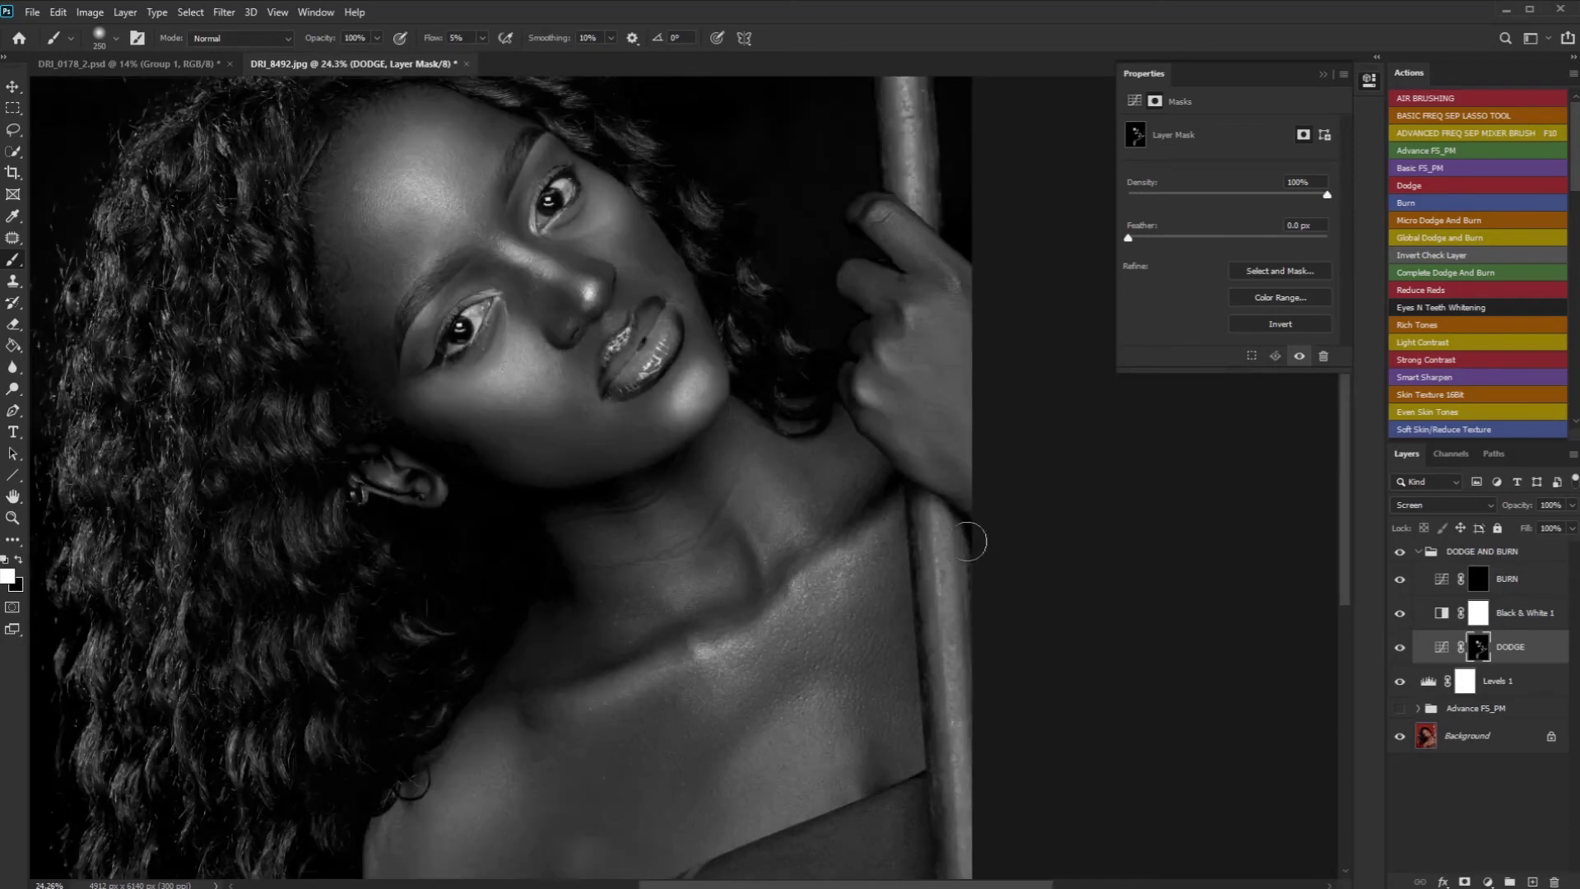
Step: Turn off the Black & White 1 layer to review the dodging in colour
scroll(838, 497, down, 2)
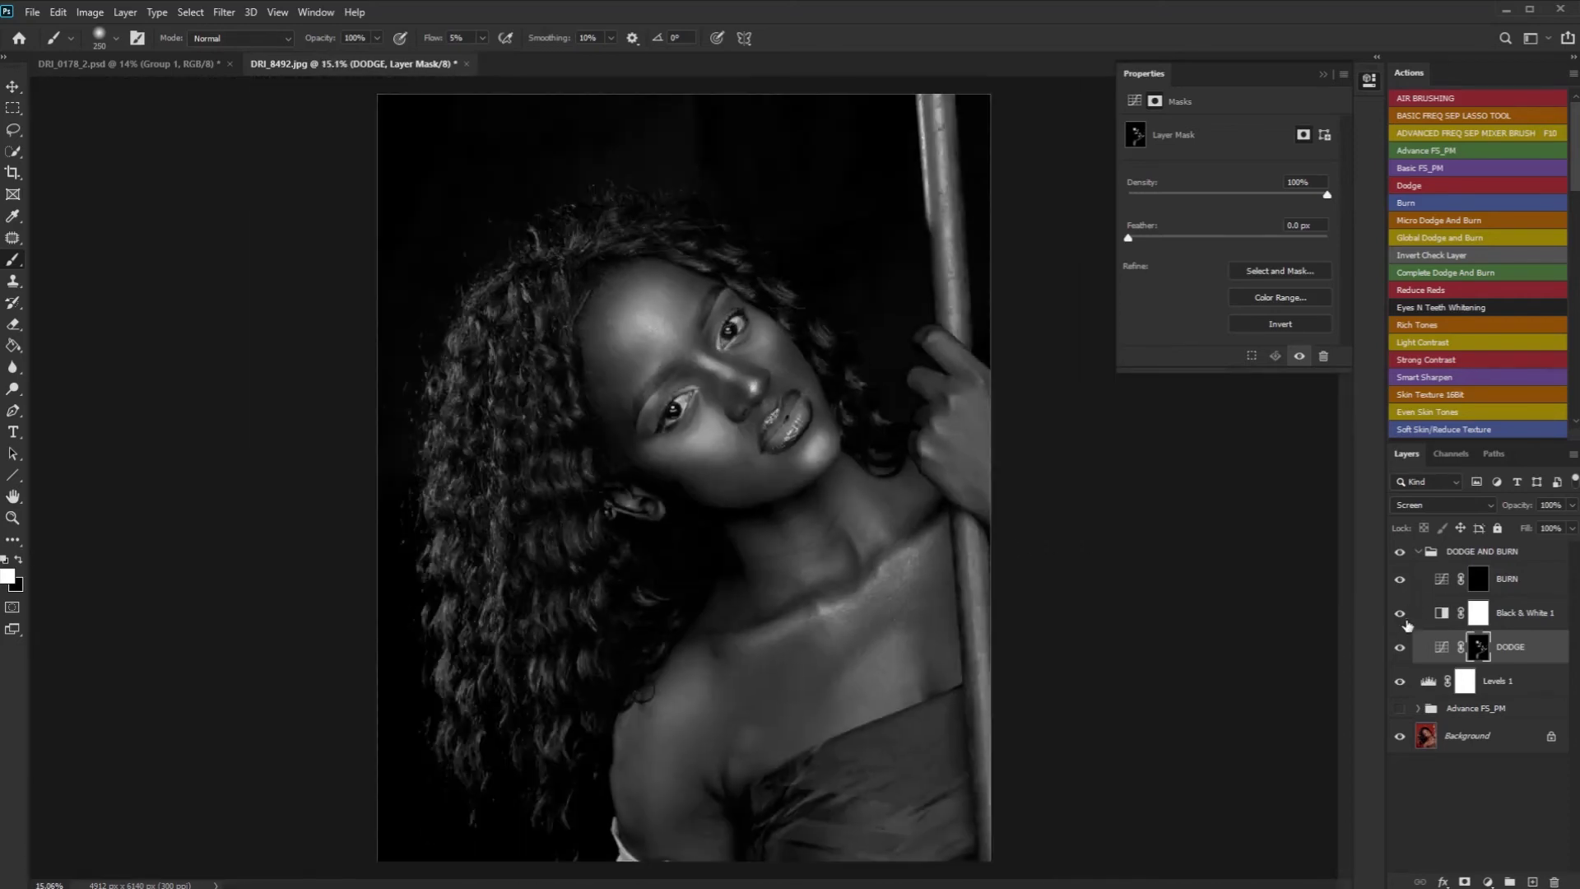
click(1400, 613)
scroll(839, 423, up, 2)
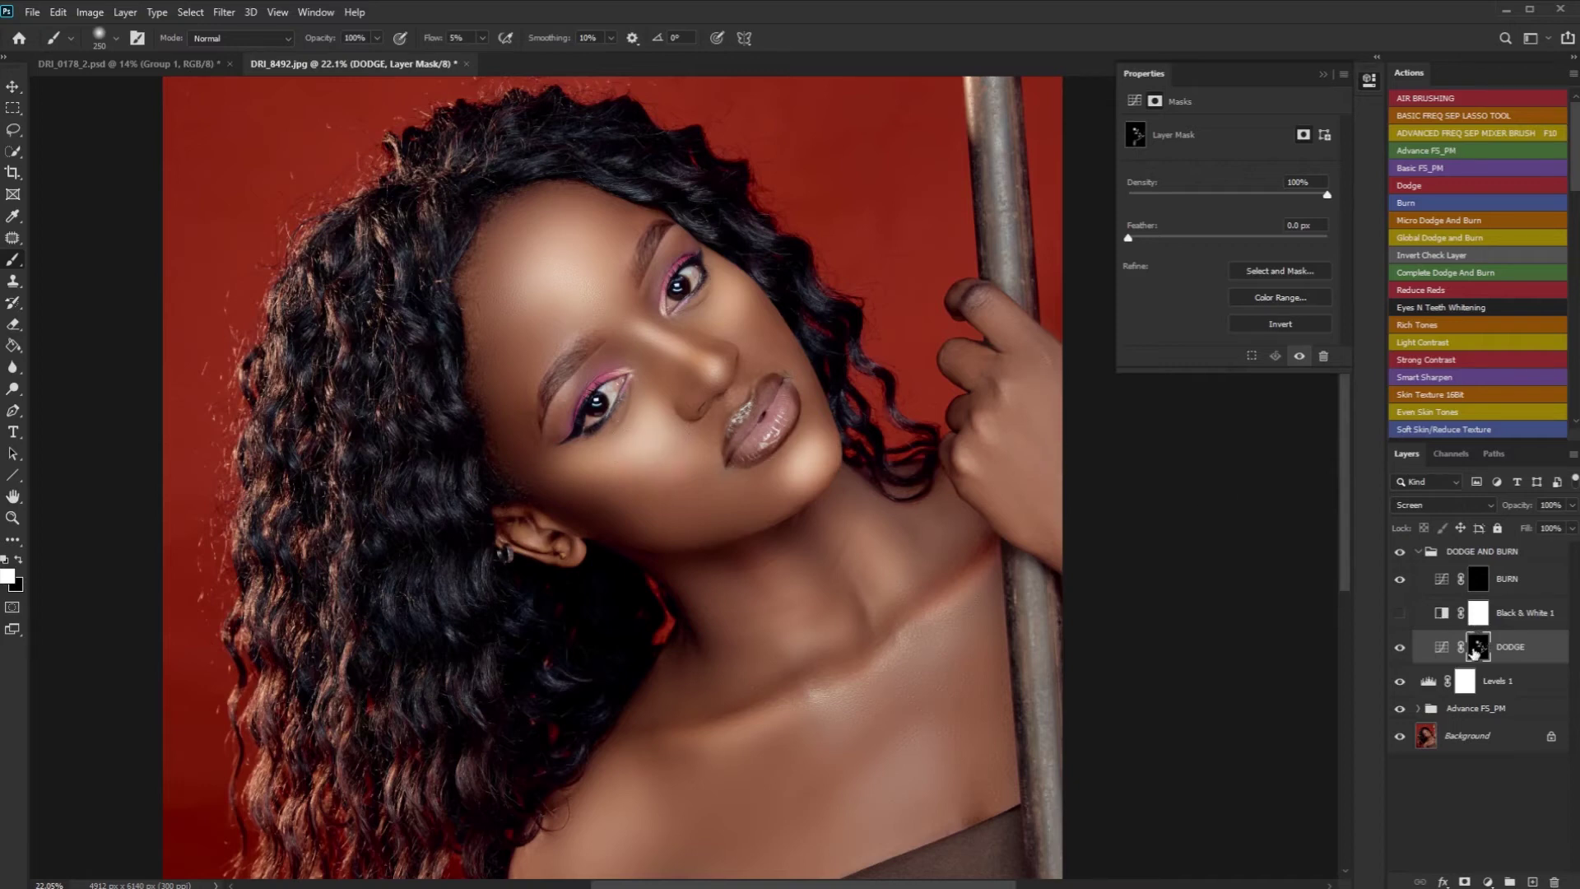
Step: Set the brush to black at 500 px and 100% flow for erasing on the DODGE mask
click(19, 561)
key(bracketright)
key(bracketright)
drag(434, 43, 515, 42)
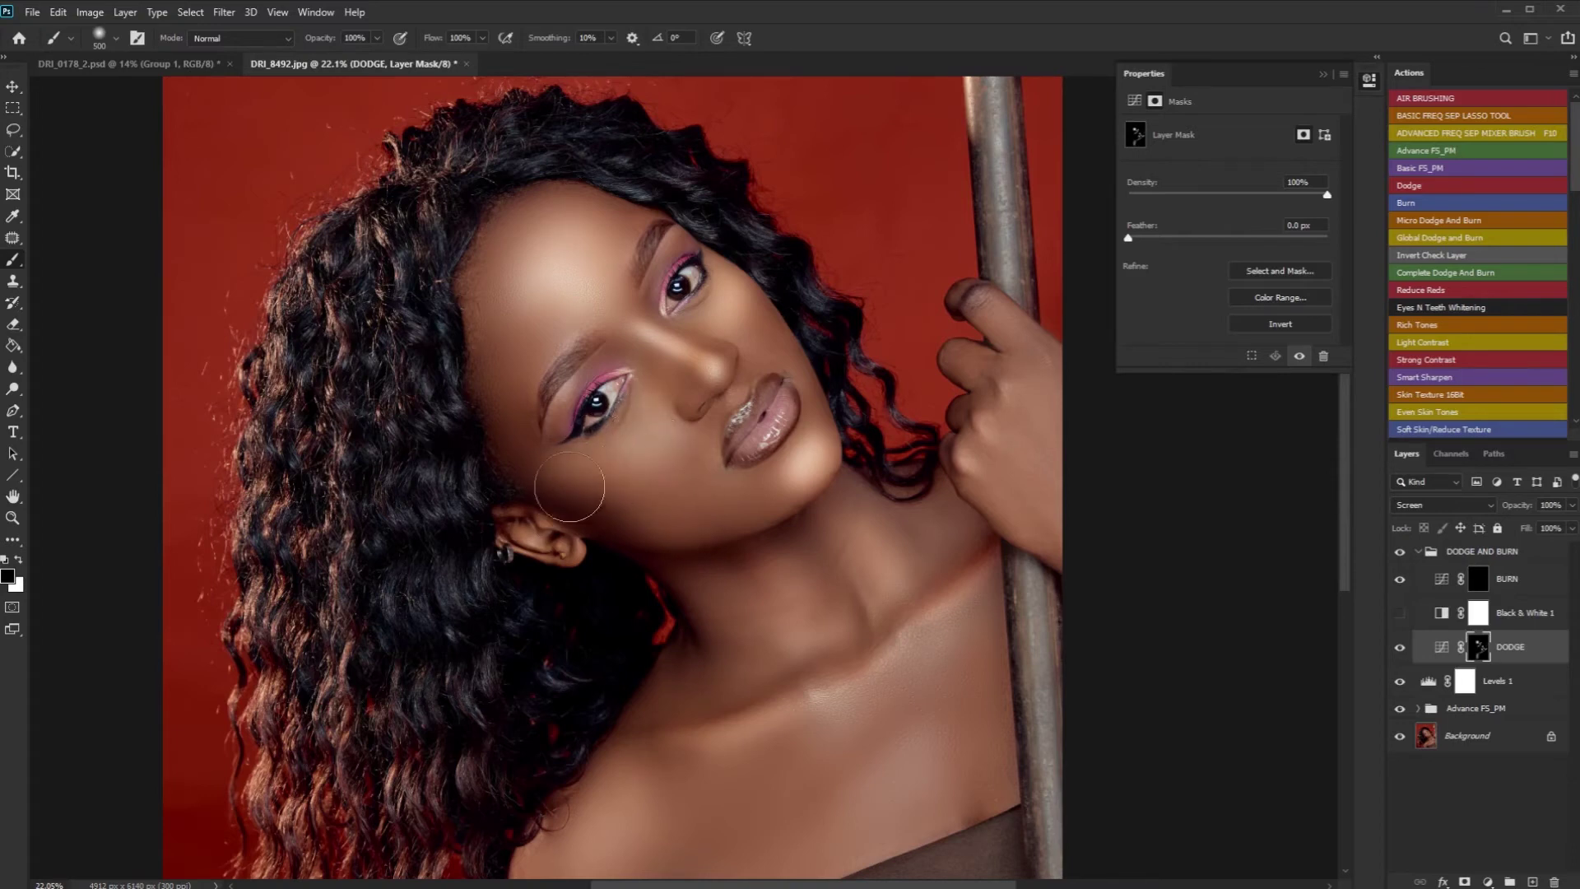
Step: Return the brush to white at 5% flow and dodge the cheekbone beside the nose with a 300 px brush
click(19, 564)
drag(432, 43, 325, 86)
key(bracketleft)
key(bracketleft)
key(bracketleft)
mouse_move(575, 473)
mouse_down()
mouse_move(660, 434)
mouse_move(644, 424)
mouse_move(575, 463)
mouse_move(646, 418)
mouse_up()
drag(573, 470, 666, 416)
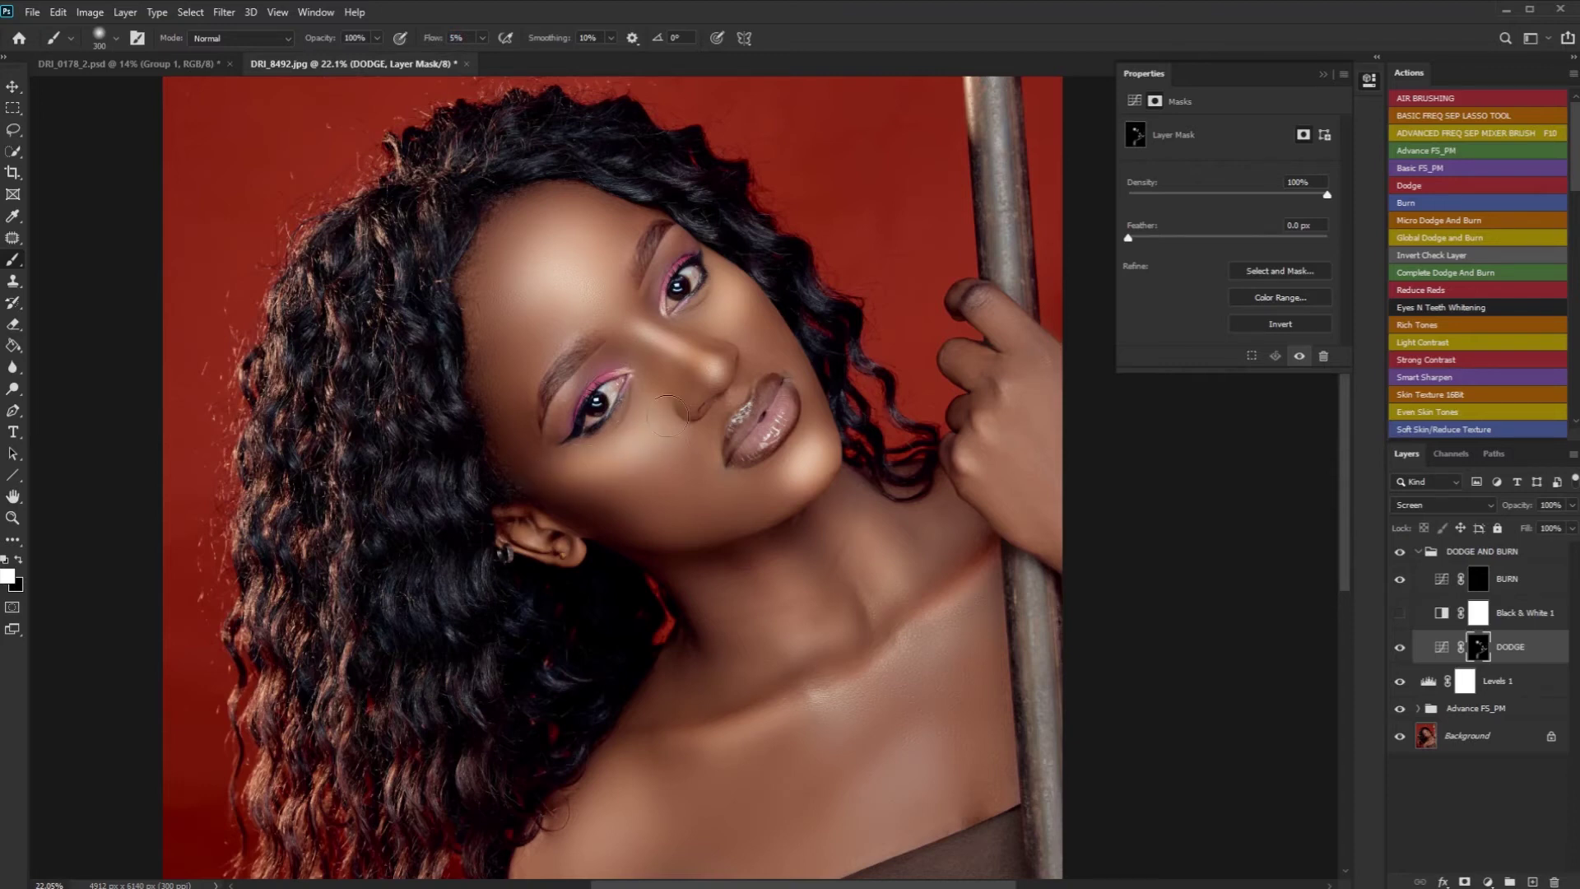
scroll(792, 376, down, 2)
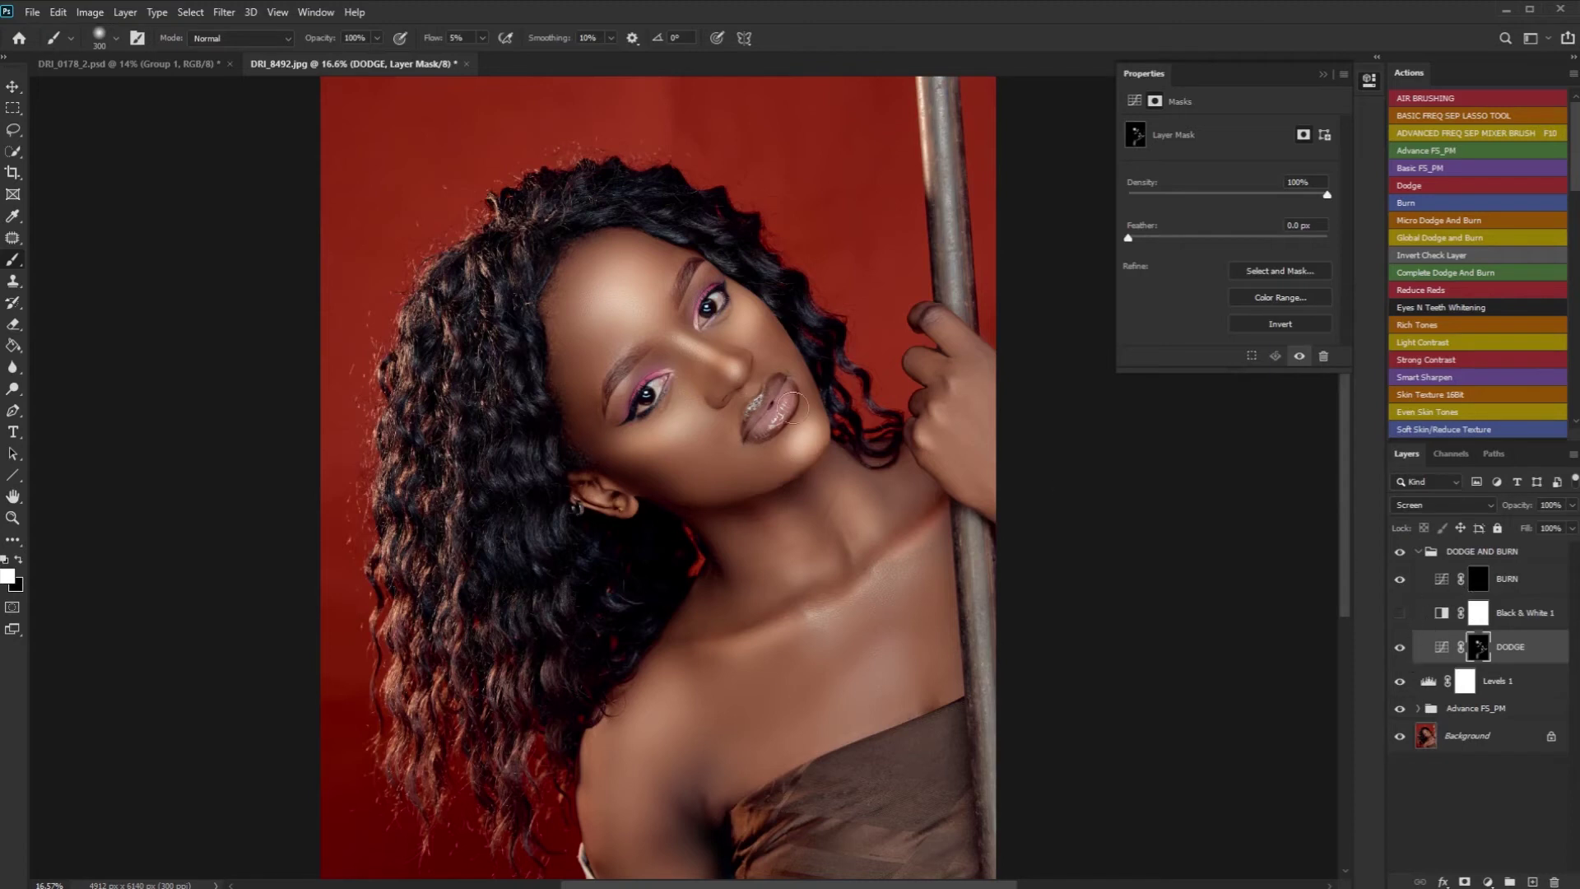
Step: Select the BURN mask, hide the Advance FS_PM group, and burn the cheek hollow along the jaw with a 600 px soft brush
click(1480, 581)
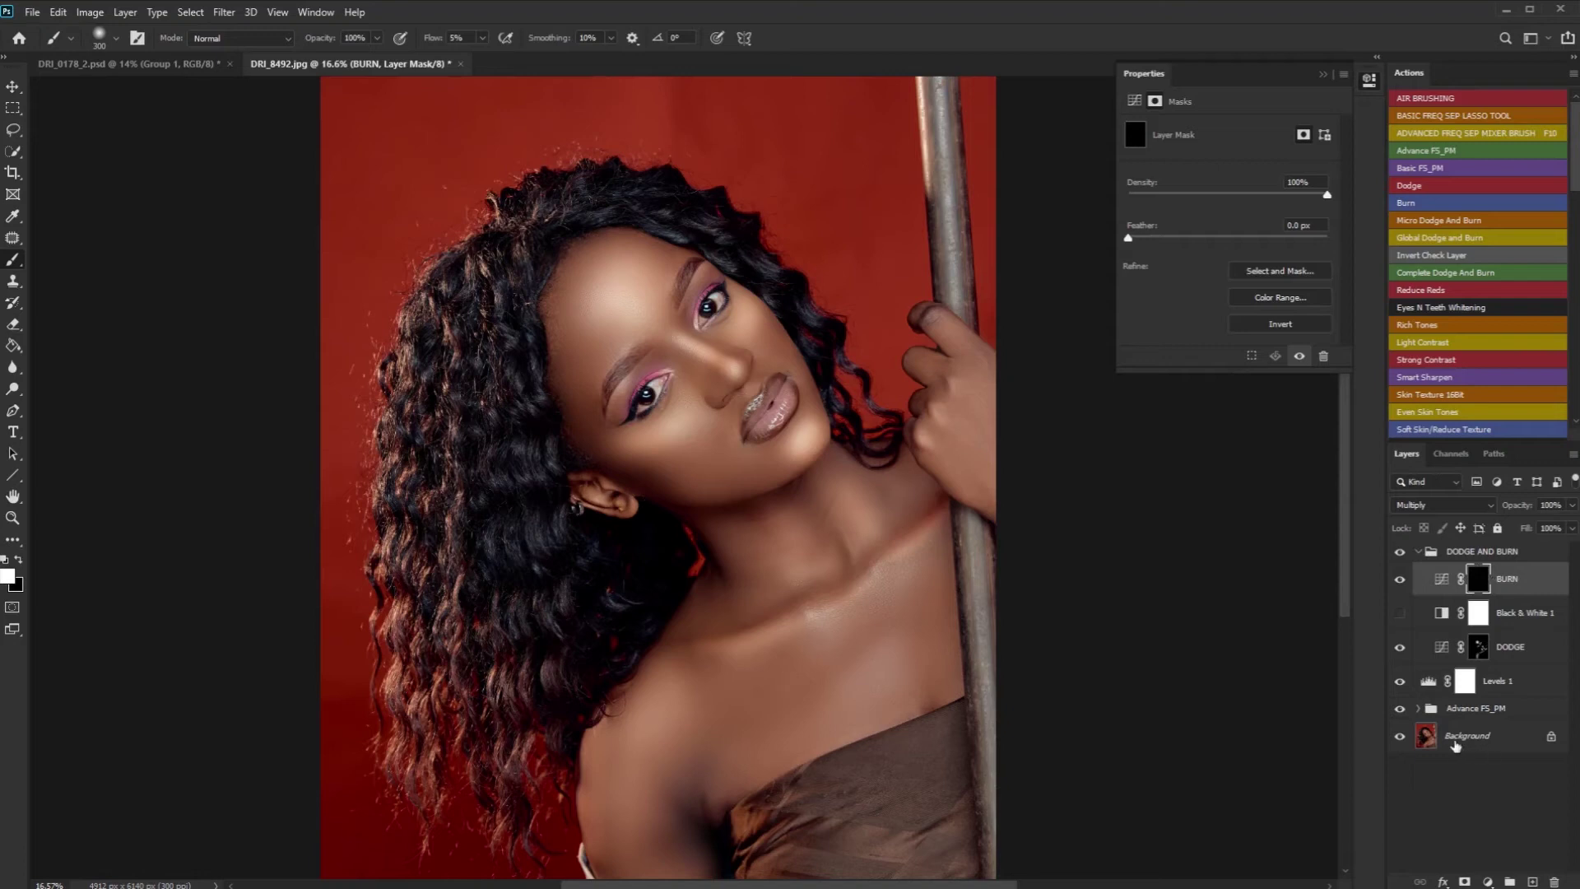
click(1399, 709)
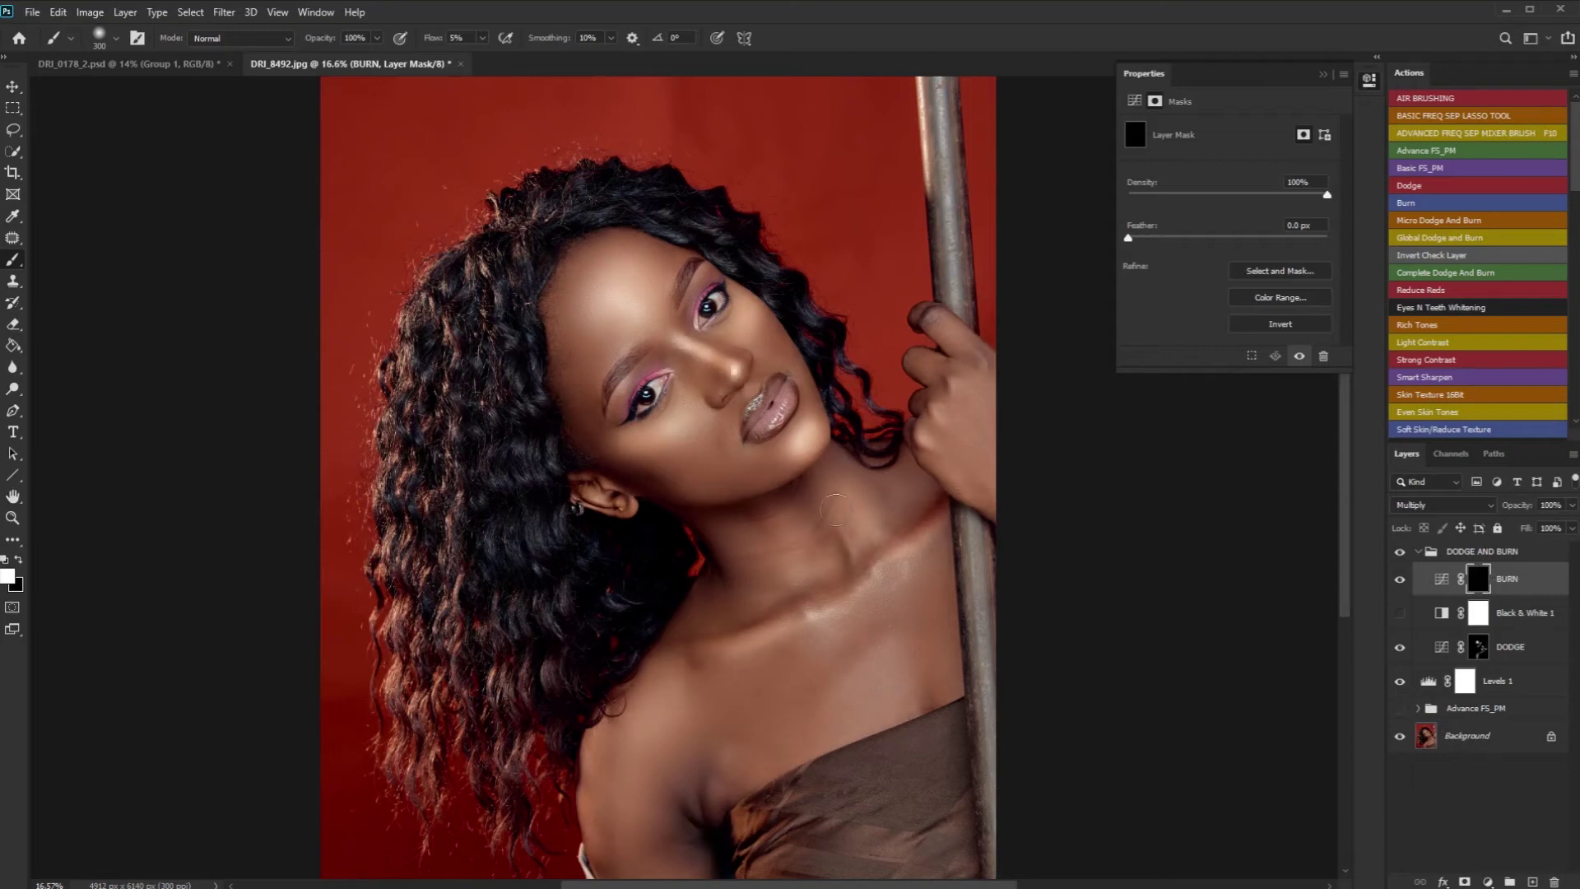
scroll(689, 481, up, 2)
key(bracketright)
key(bracketright)
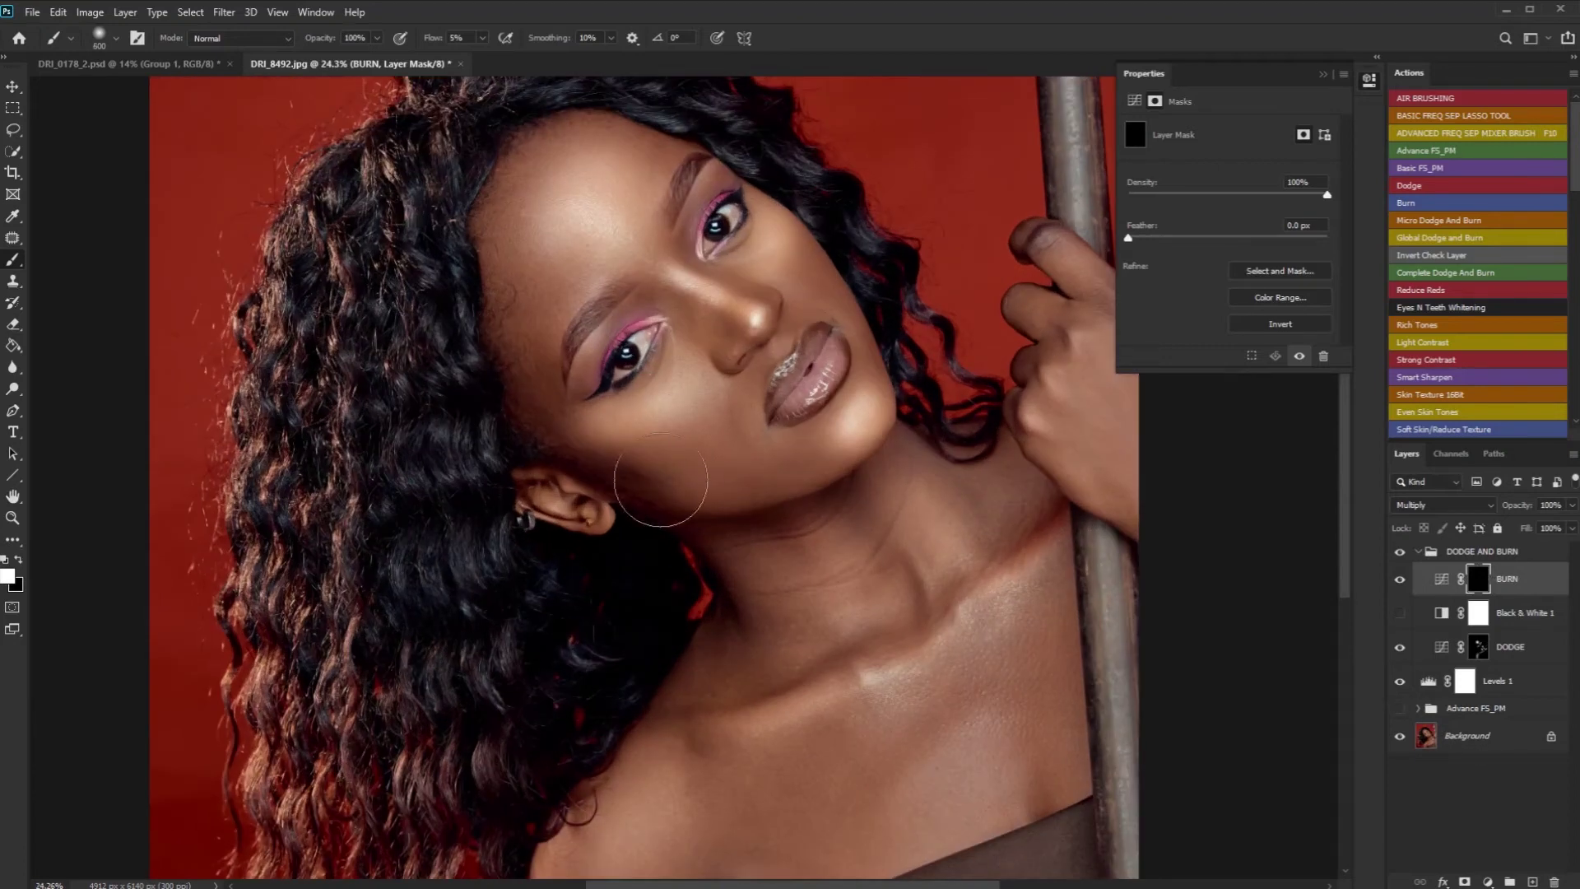
mouse_move(649, 478)
mouse_down()
mouse_move(681, 495)
mouse_move(607, 480)
mouse_move(740, 479)
mouse_move(598, 484)
mouse_move(755, 473)
mouse_move(676, 474)
mouse_move(747, 452)
mouse_move(623, 465)
mouse_move(743, 459)
mouse_move(675, 481)
mouse_move(782, 485)
mouse_up()
Step: Burn from the forehead's hairline down to the jaw with a larger soft brush, and the neck with a 500 px brush
key(bracketright)
key(bracketright)
mouse_move(504, 276)
mouse_down()
mouse_move(547, 340)
mouse_move(509, 258)
mouse_move(530, 298)
mouse_move(511, 314)
mouse_move(604, 148)
mouse_move(647, 160)
mouse_move(674, 139)
mouse_move(582, 123)
mouse_move(503, 127)
mouse_move(530, 126)
mouse_move(516, 282)
mouse_move(528, 286)
mouse_move(519, 265)
mouse_move(542, 327)
mouse_move(501, 204)
mouse_move(547, 409)
mouse_move(569, 372)
mouse_move(830, 253)
mouse_move(900, 339)
mouse_move(833, 246)
mouse_move(884, 315)
mouse_move(881, 292)
mouse_move(833, 279)
mouse_move(813, 245)
mouse_move(876, 332)
mouse_move(883, 313)
mouse_move(957, 431)
mouse_move(713, 456)
mouse_move(681, 476)
mouse_up()
key(bracketleft)
key(bracketleft)
scroll(716, 511, down, 3)
key(bracketleft)
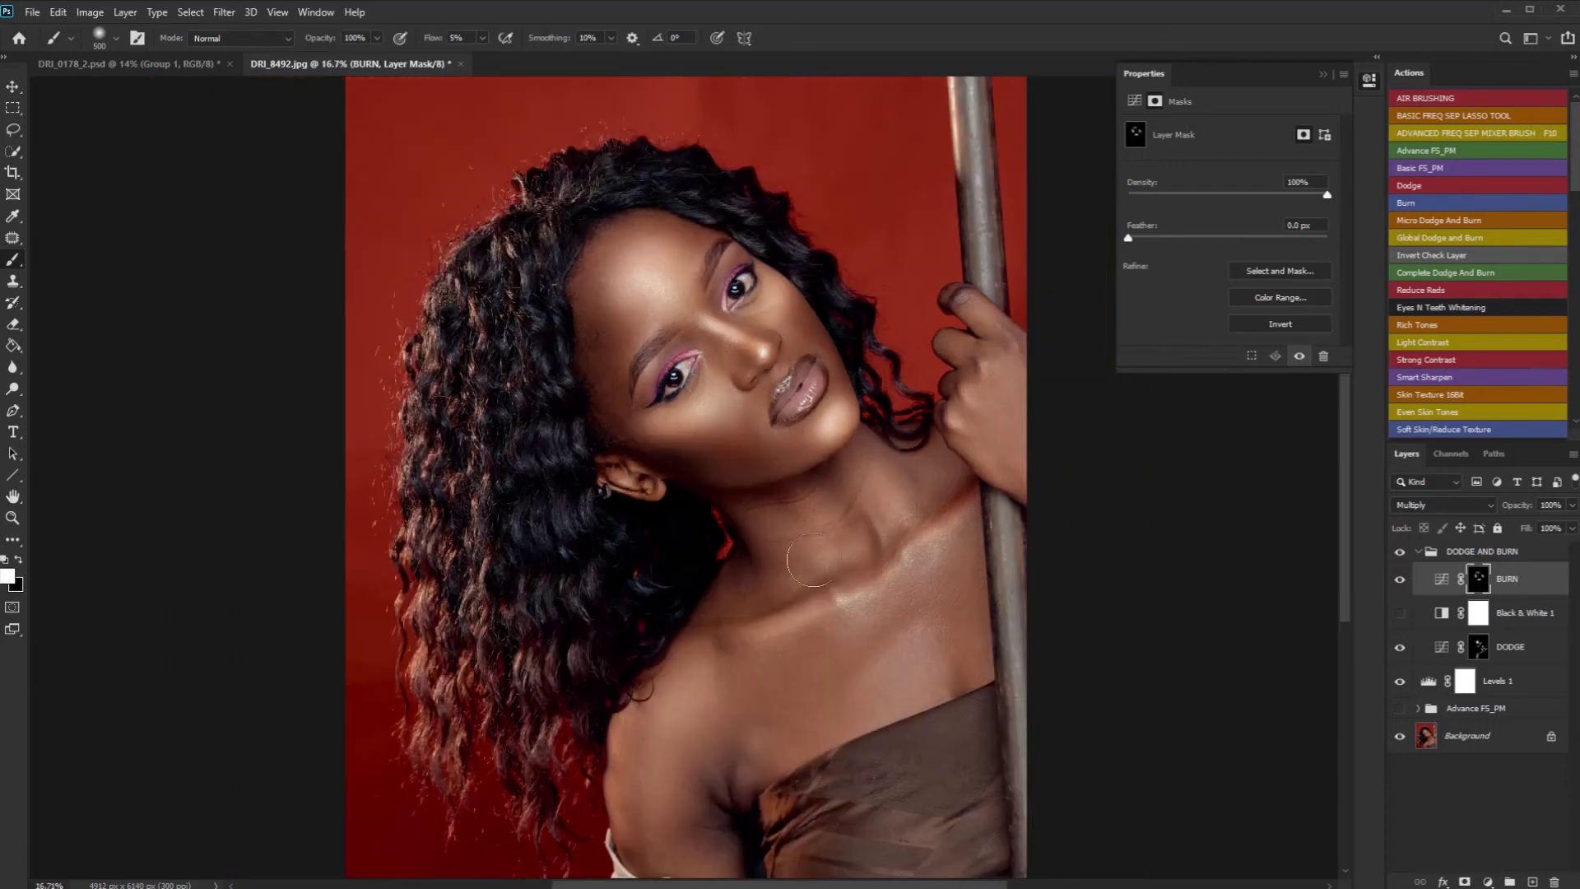
Step: Burn the collarbone shadow near the pole with a 400 px brush and the chin's edge with a 300 px brush
scroll(748, 564, up, 2)
key(bracketright)
key(bracketright)
key(bracketleft)
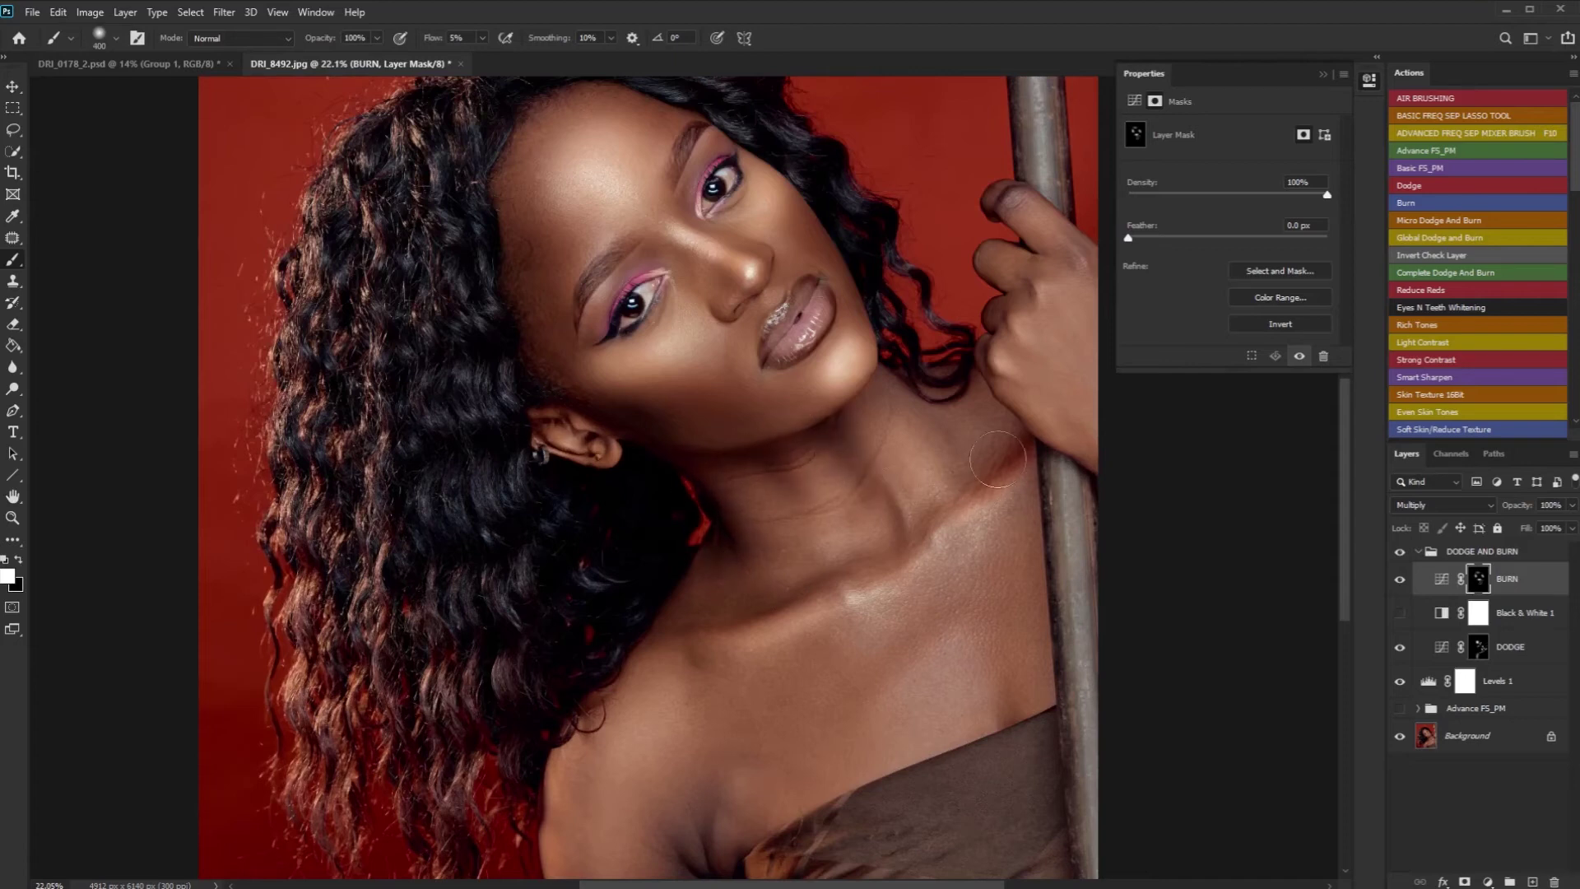
key(bracketright)
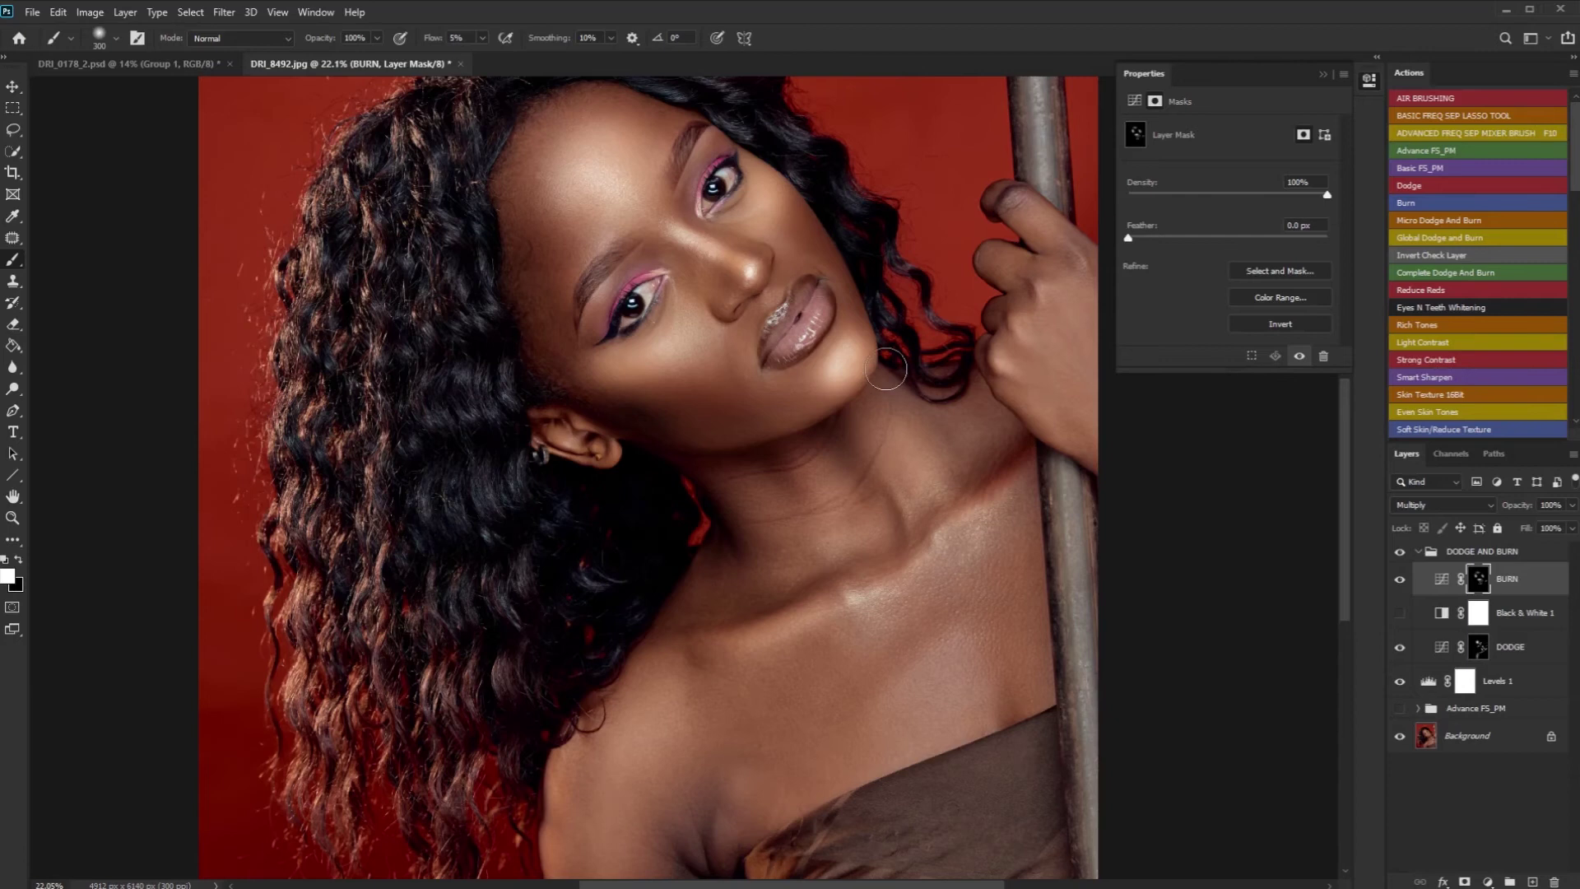
scroll(885, 375, down, 2)
scroll(872, 403, up, 1)
key(bracketleft)
scroll(856, 489, up, 2)
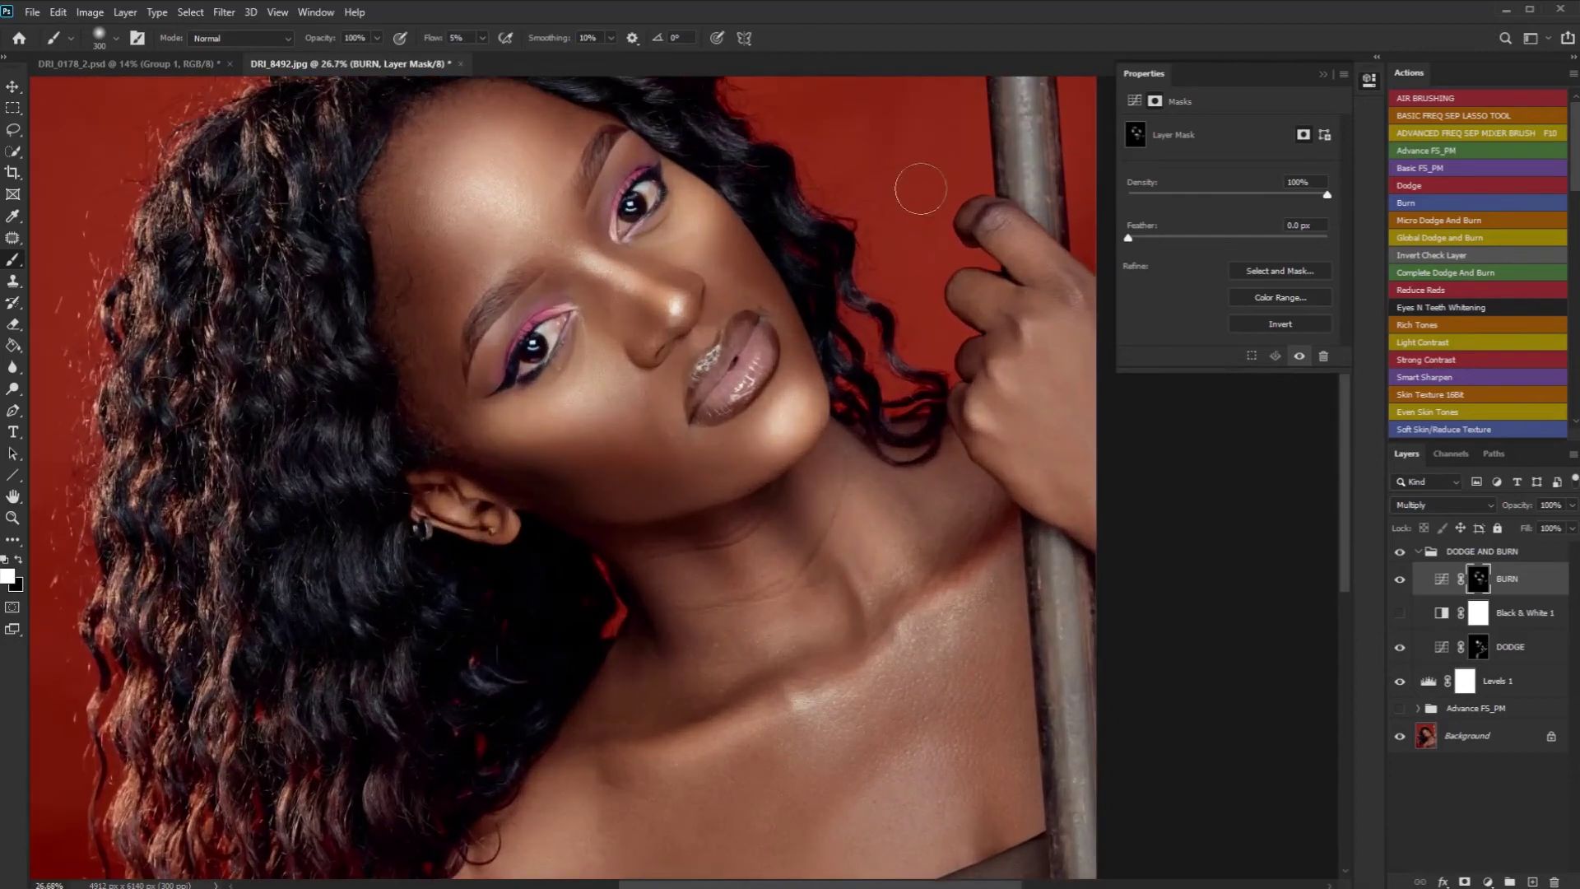
scroll(735, 517, down, 1)
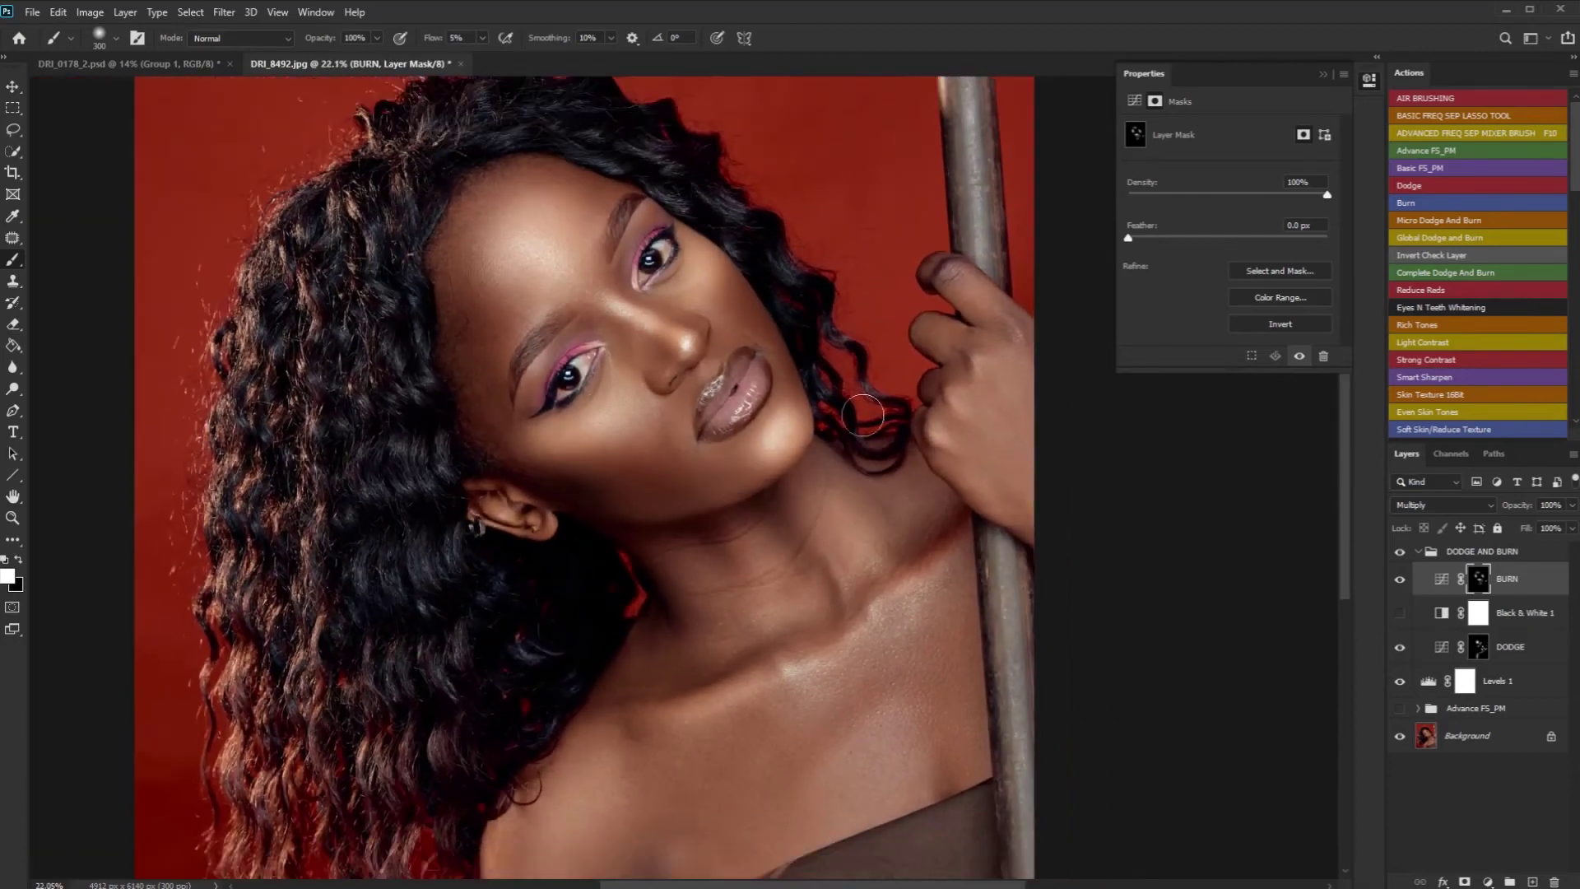
Step: Burn the jaw area below the ear with the soft brush enlarged to 700 px
scroll(858, 413, down, 2)
scroll(858, 412, down, 1)
scroll(765, 610, up, 1)
scroll(782, 698, down, 1)
scroll(782, 698, down, 2)
key(bracketright)
key(bracketright)
key(bracketright)
scroll(798, 459, up, 3)
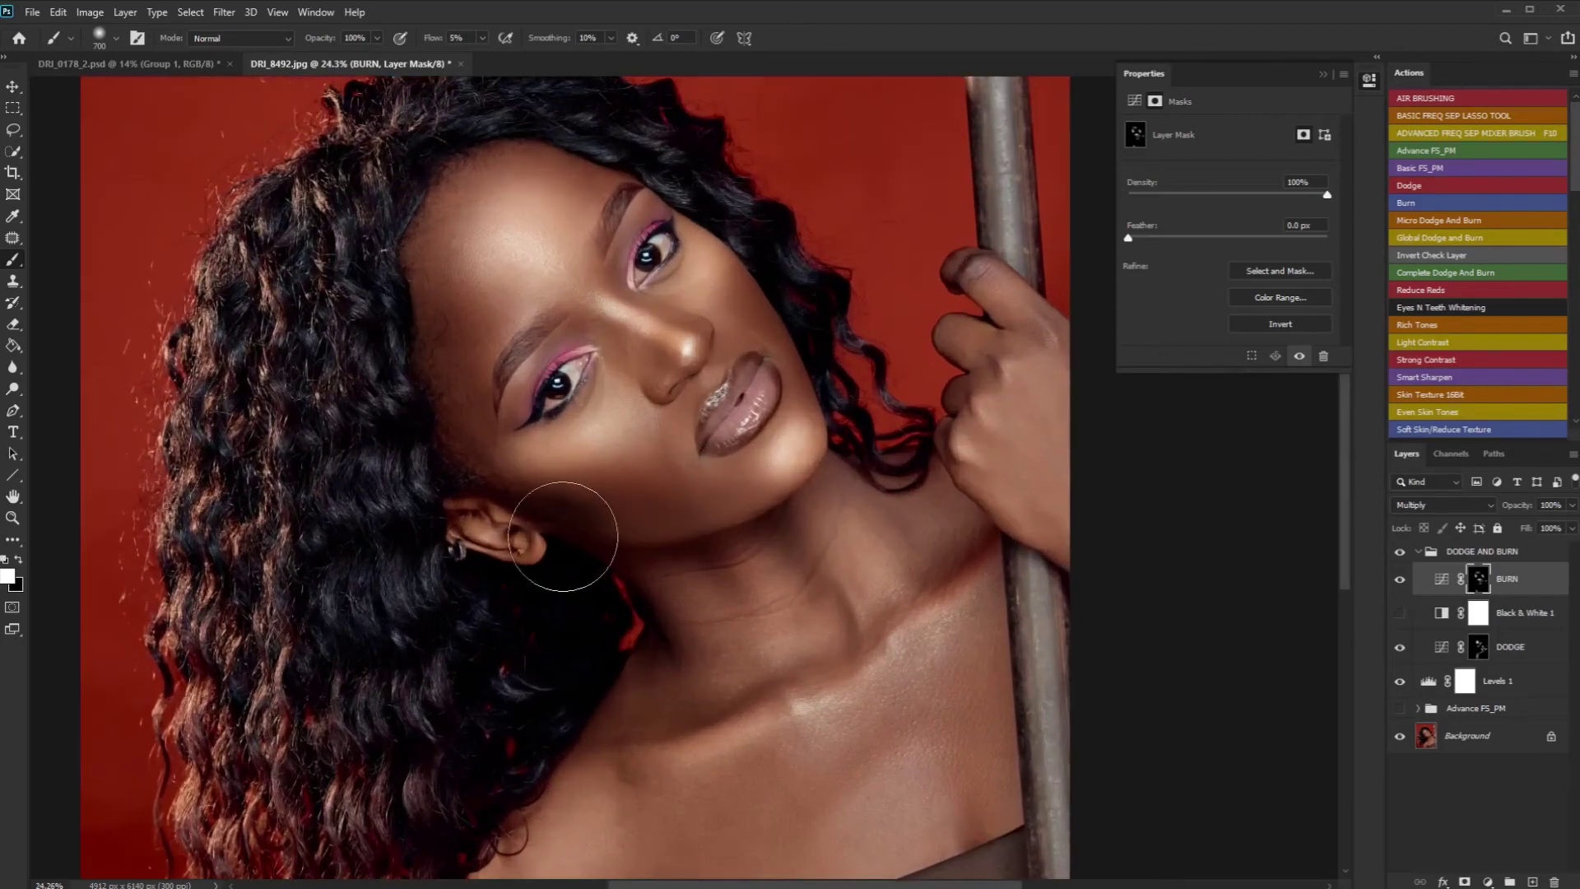
Step: Burn the shadow at the base of the nose with a much smaller soft brush
key(bracketleft)
key(bracketleft)
key(bracketleft)
key(bracketleft)
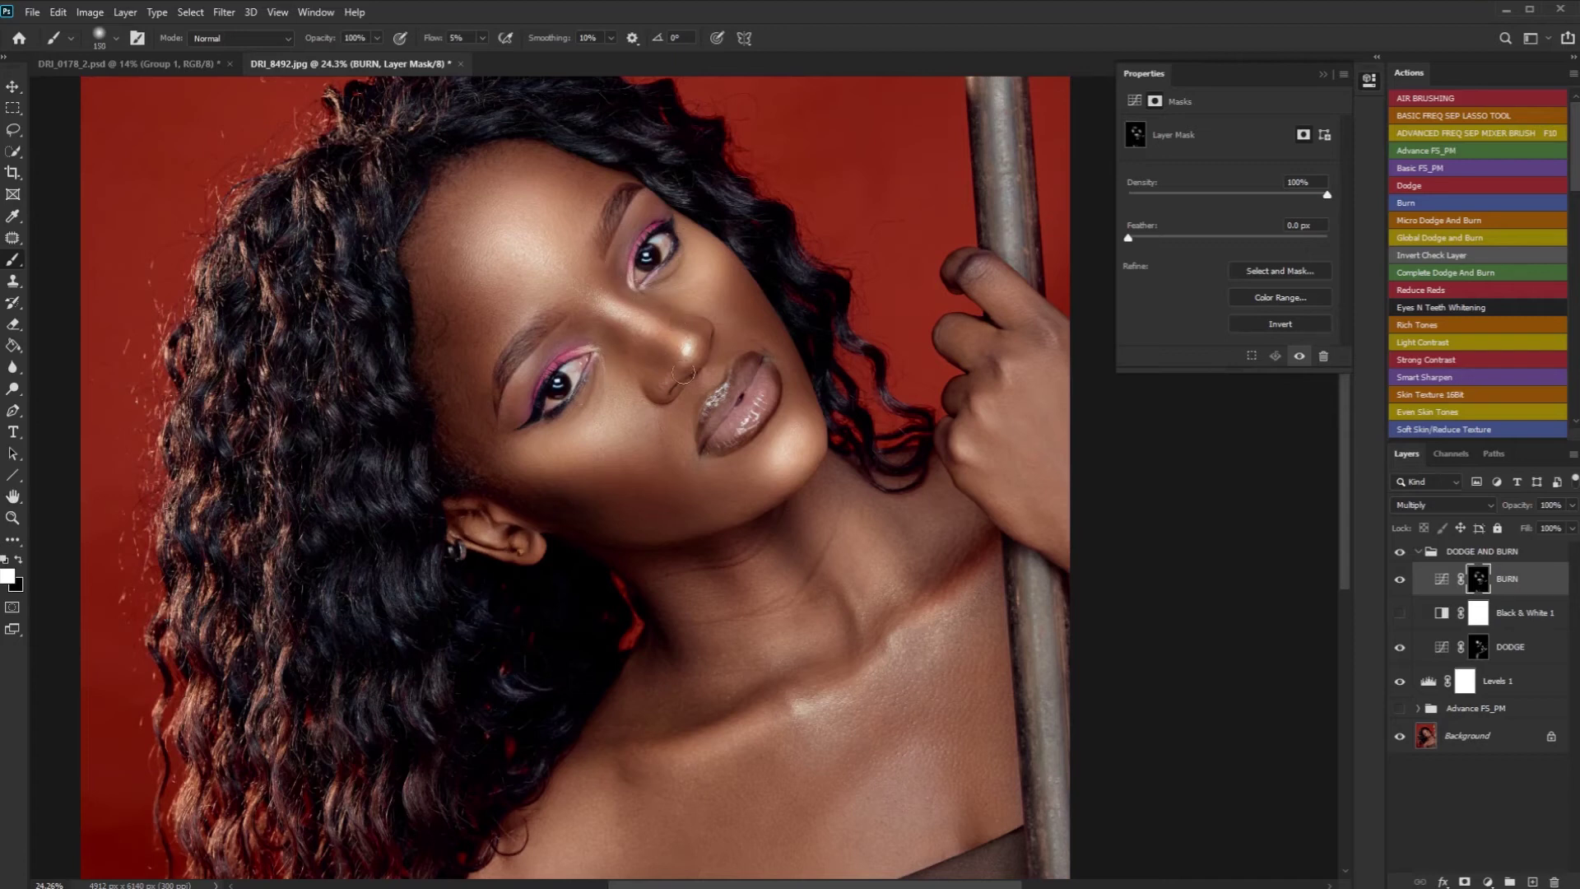
Step: Select the DODGE mask and dodge the upper eyelid and outer brow bone of the eye nearest the ear with a 70 px brush
scroll(733, 382, up, 3)
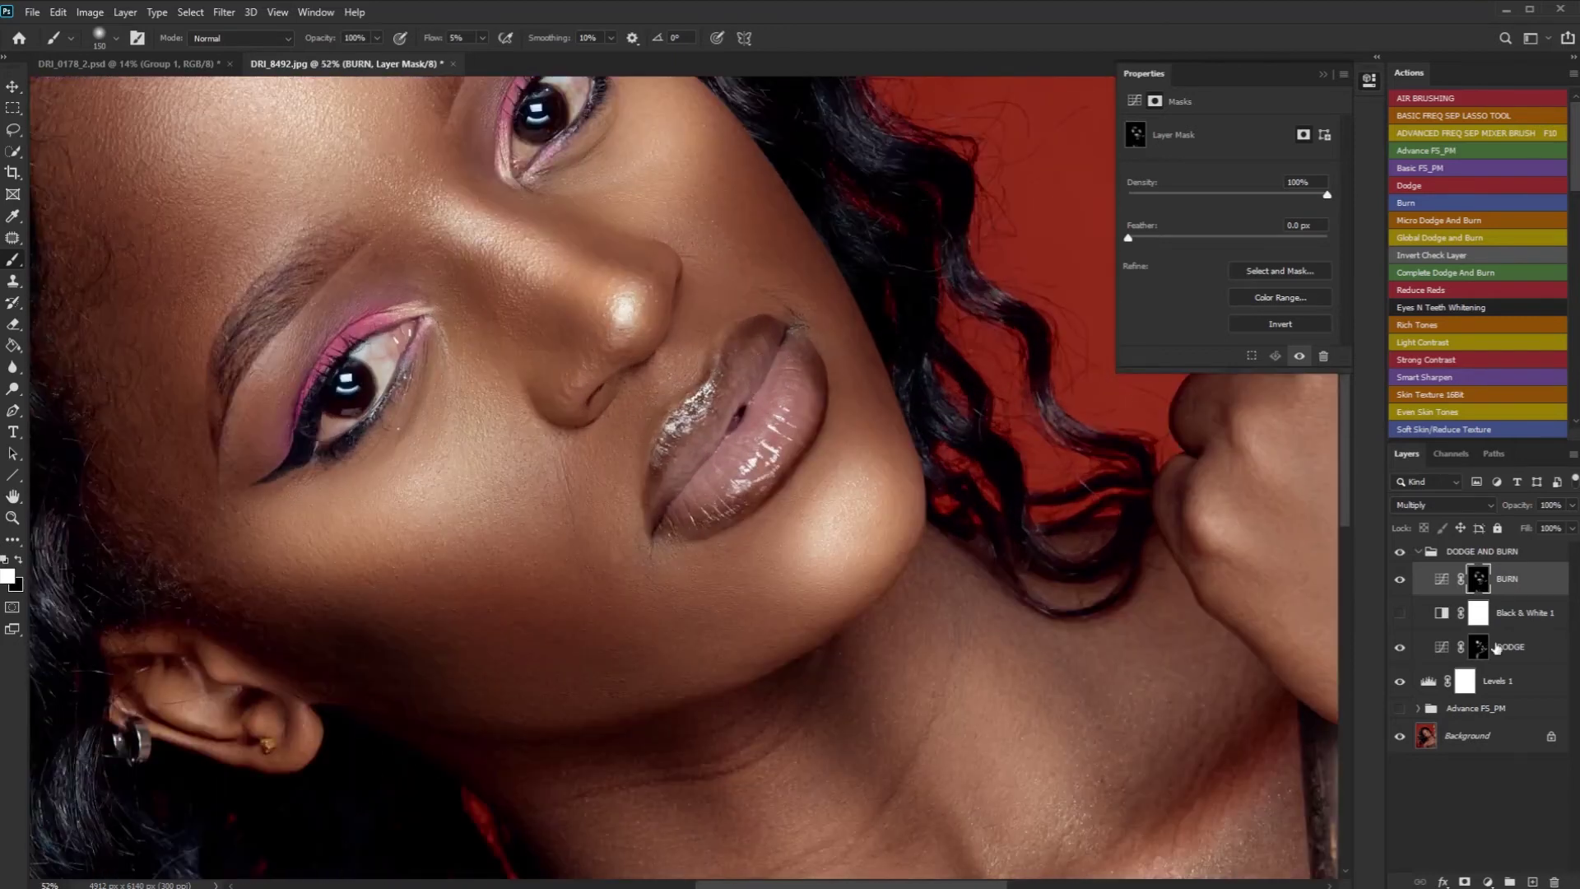
click(1478, 648)
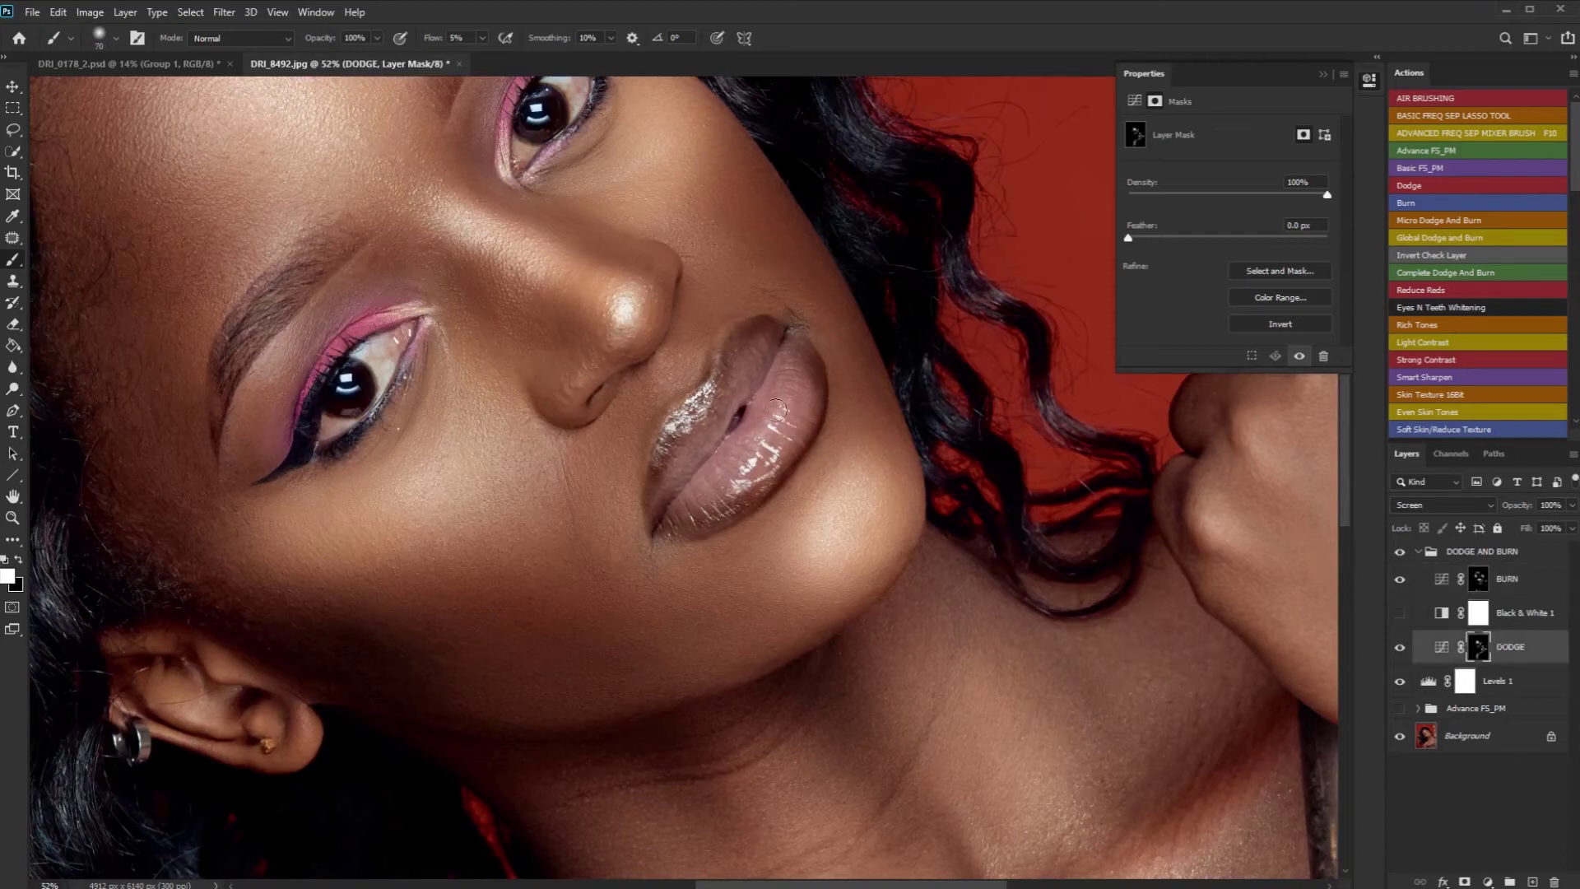
drag(379, 326, 391, 309)
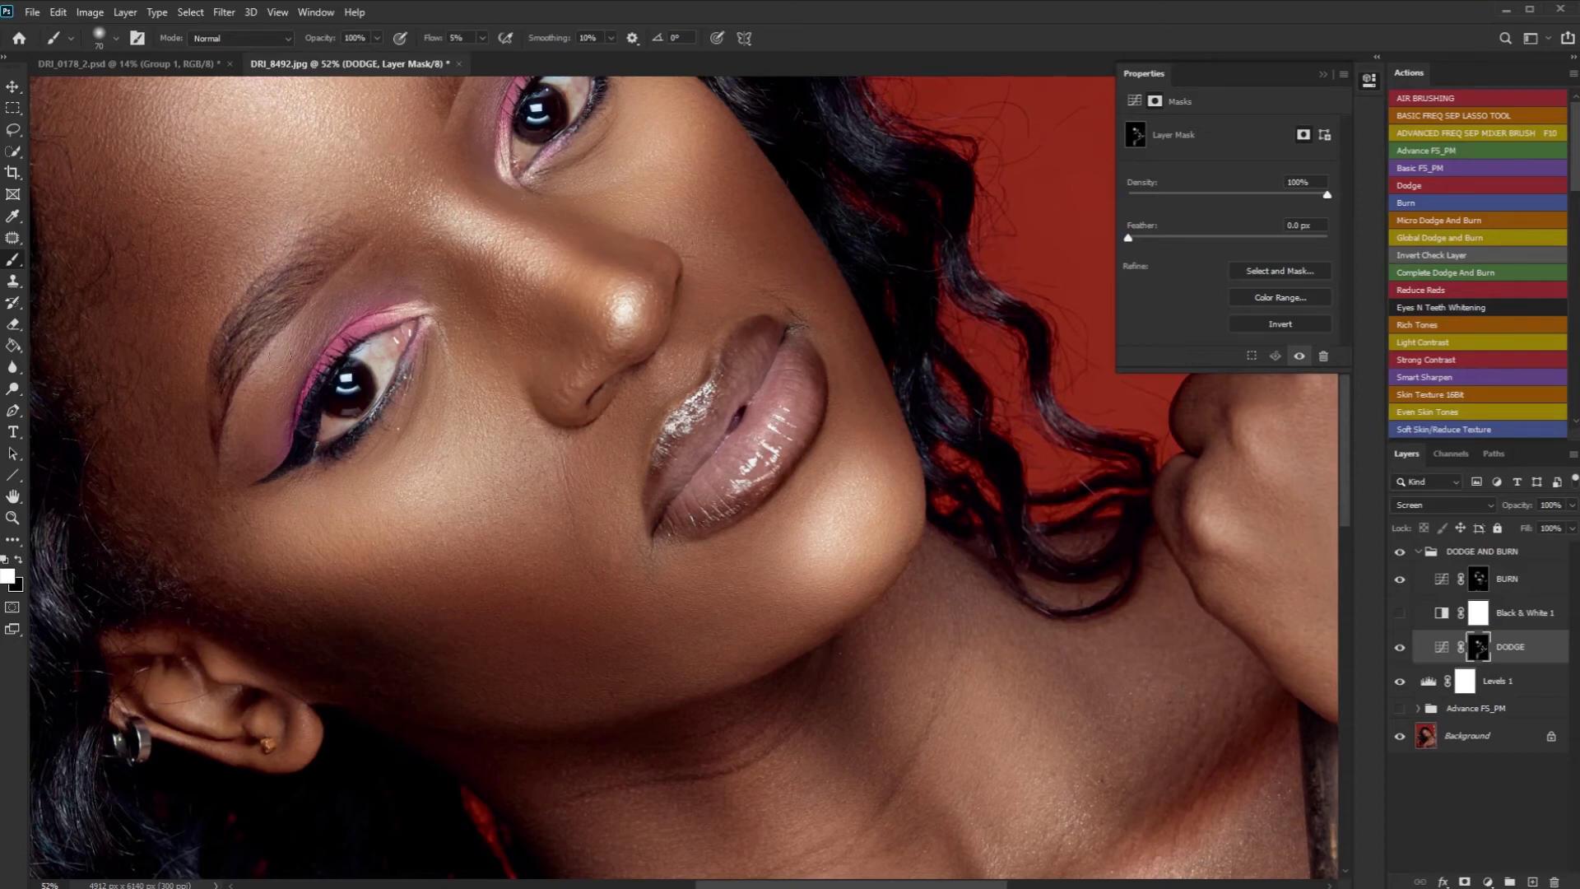
drag(230, 393, 233, 411)
scroll(250, 450, down, 4)
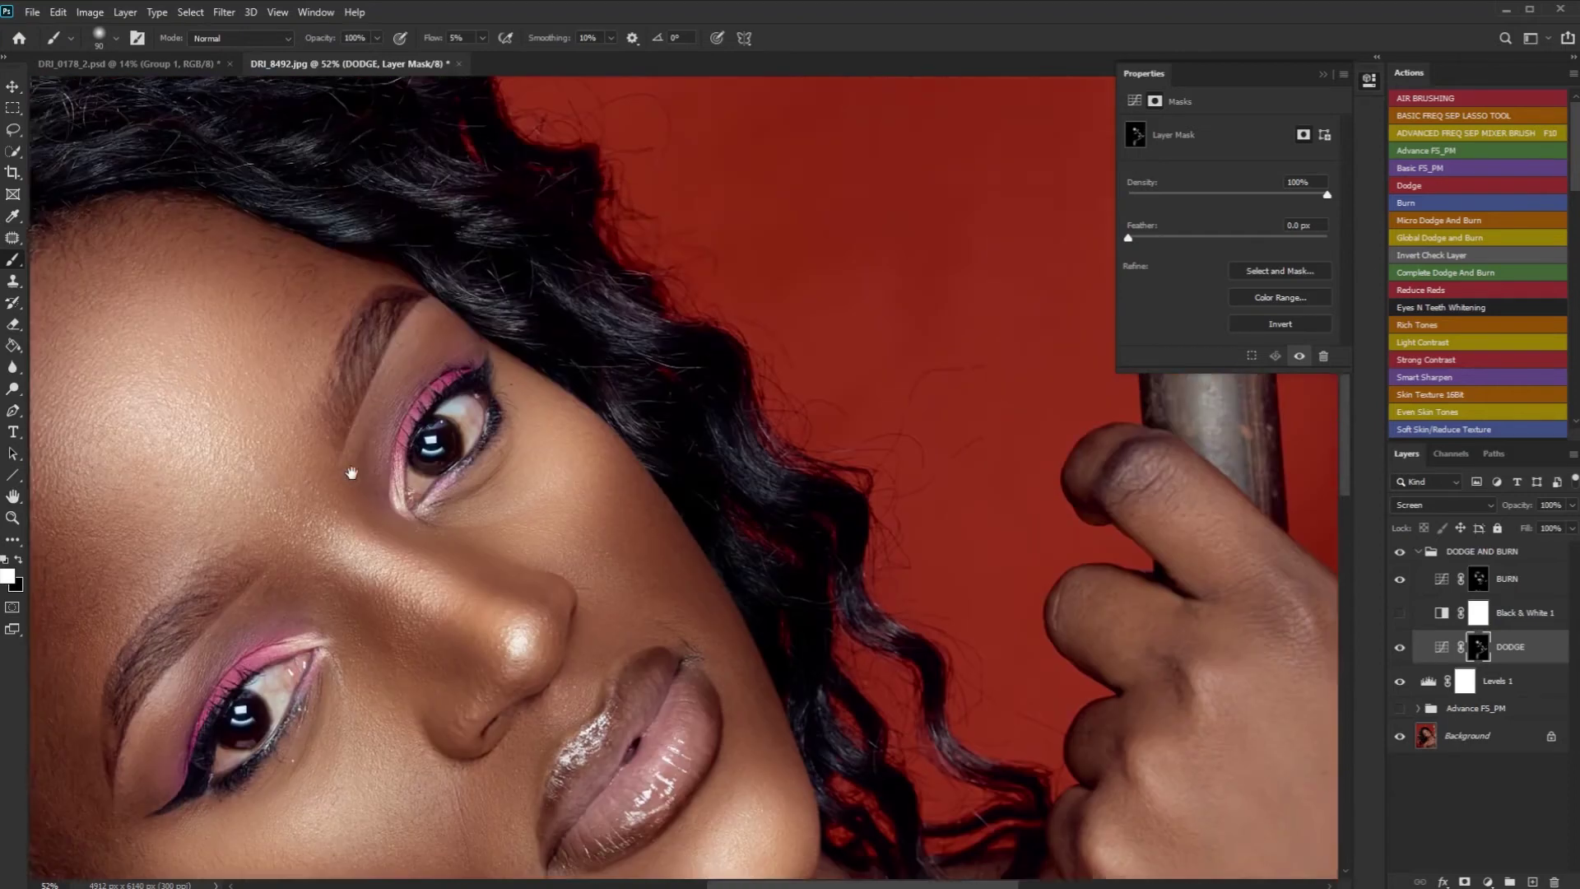
scroll(417, 293, down, 3)
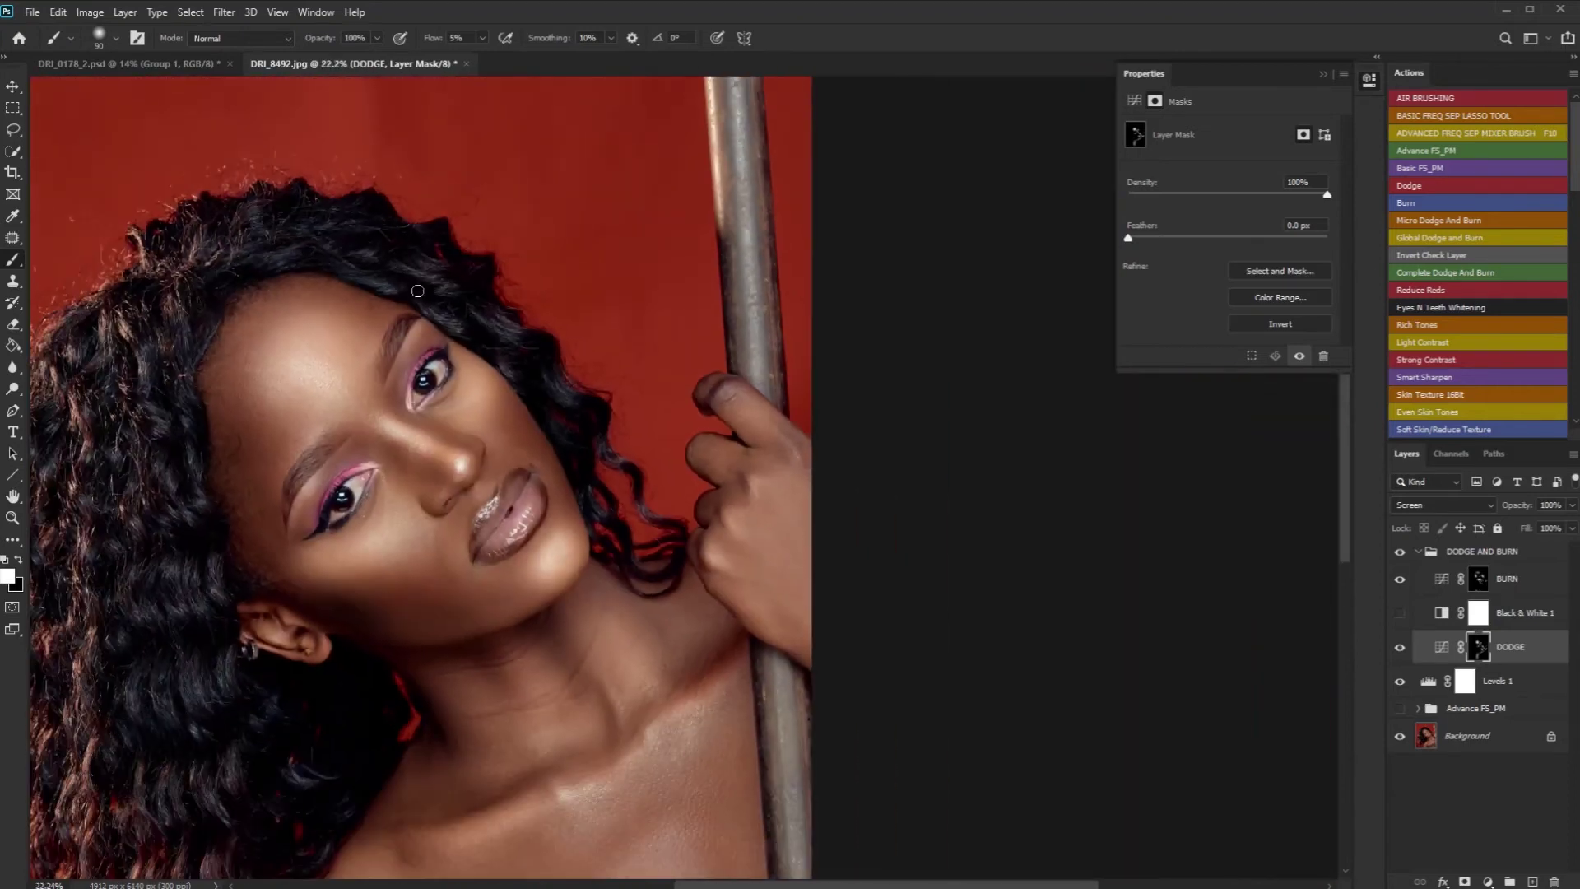
Step: Turn the visibility of the Advance FS_PM group back on and fit the whole portrait in view
scroll(567, 285, up, 1)
click(1399, 709)
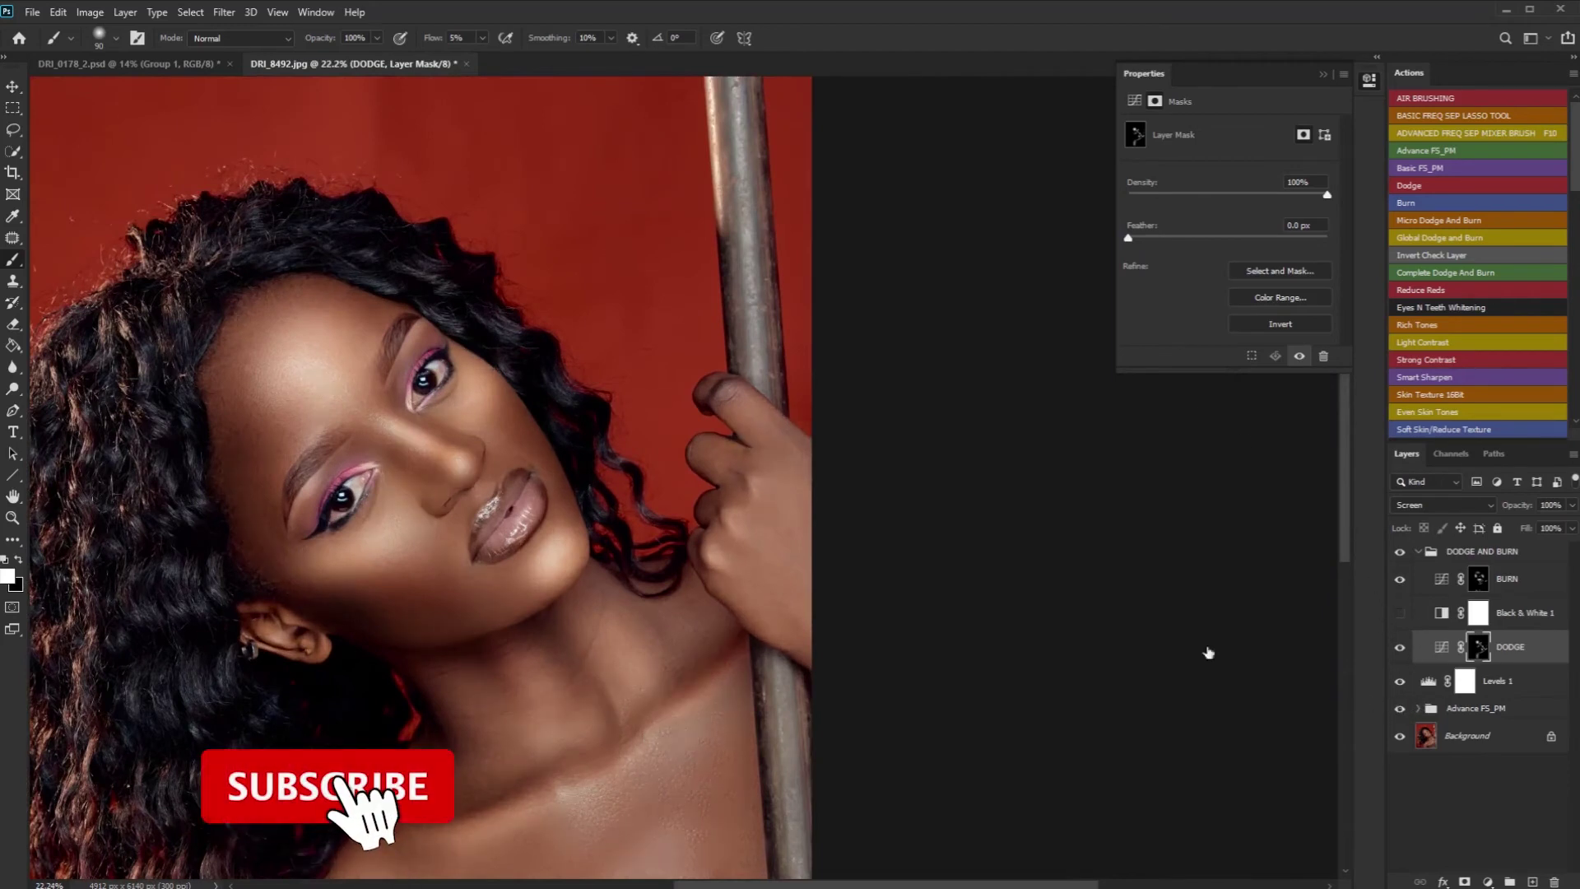
scroll(1209, 653, down, 3)
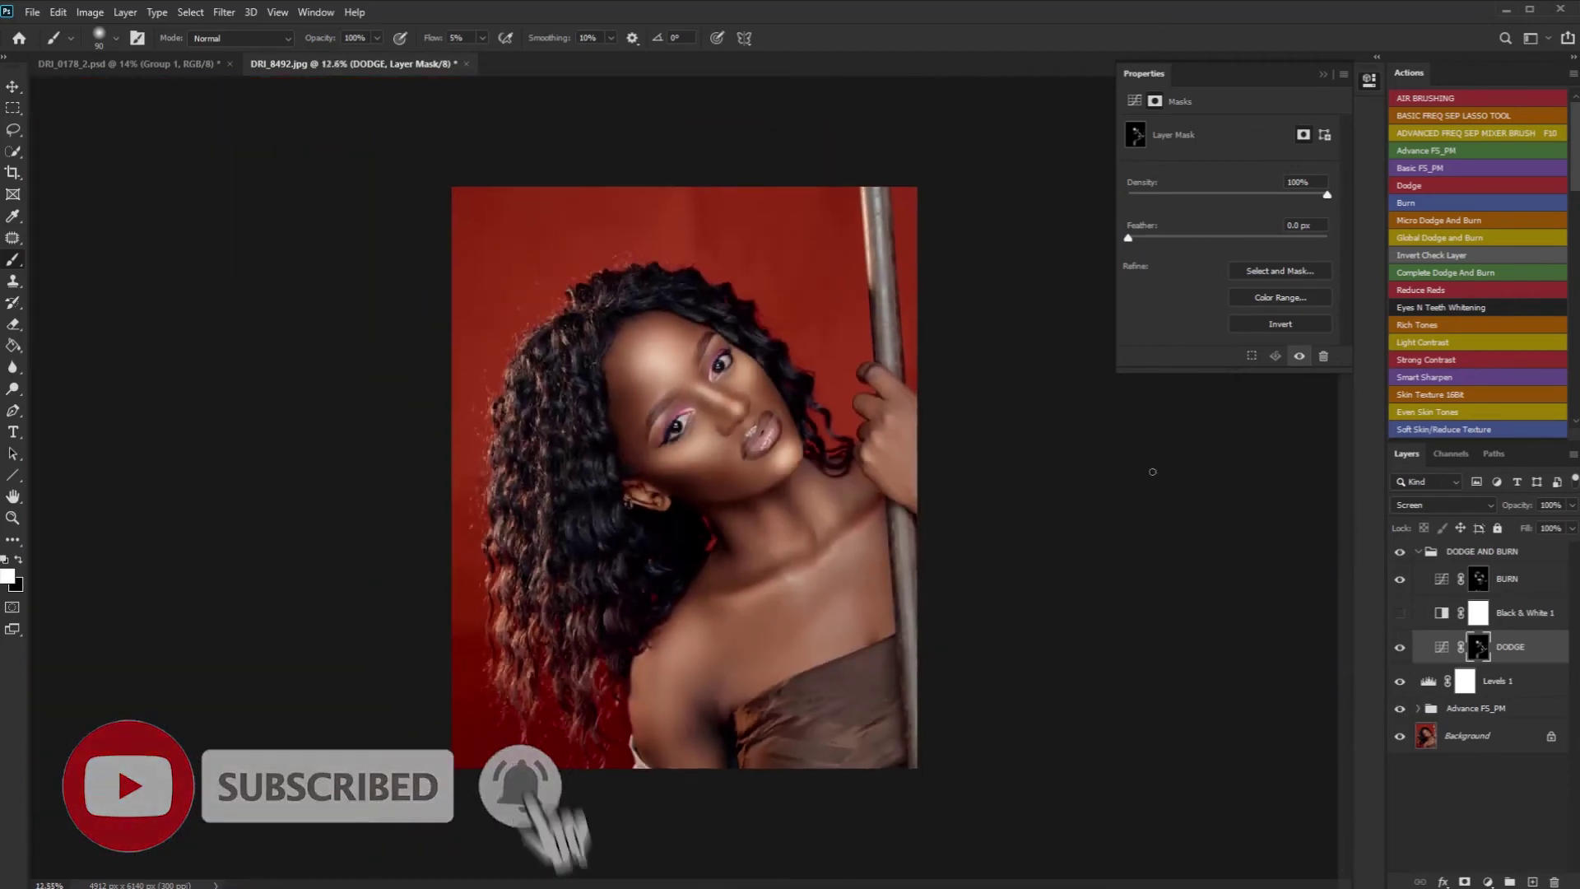
scroll(1153, 462, up, 1)
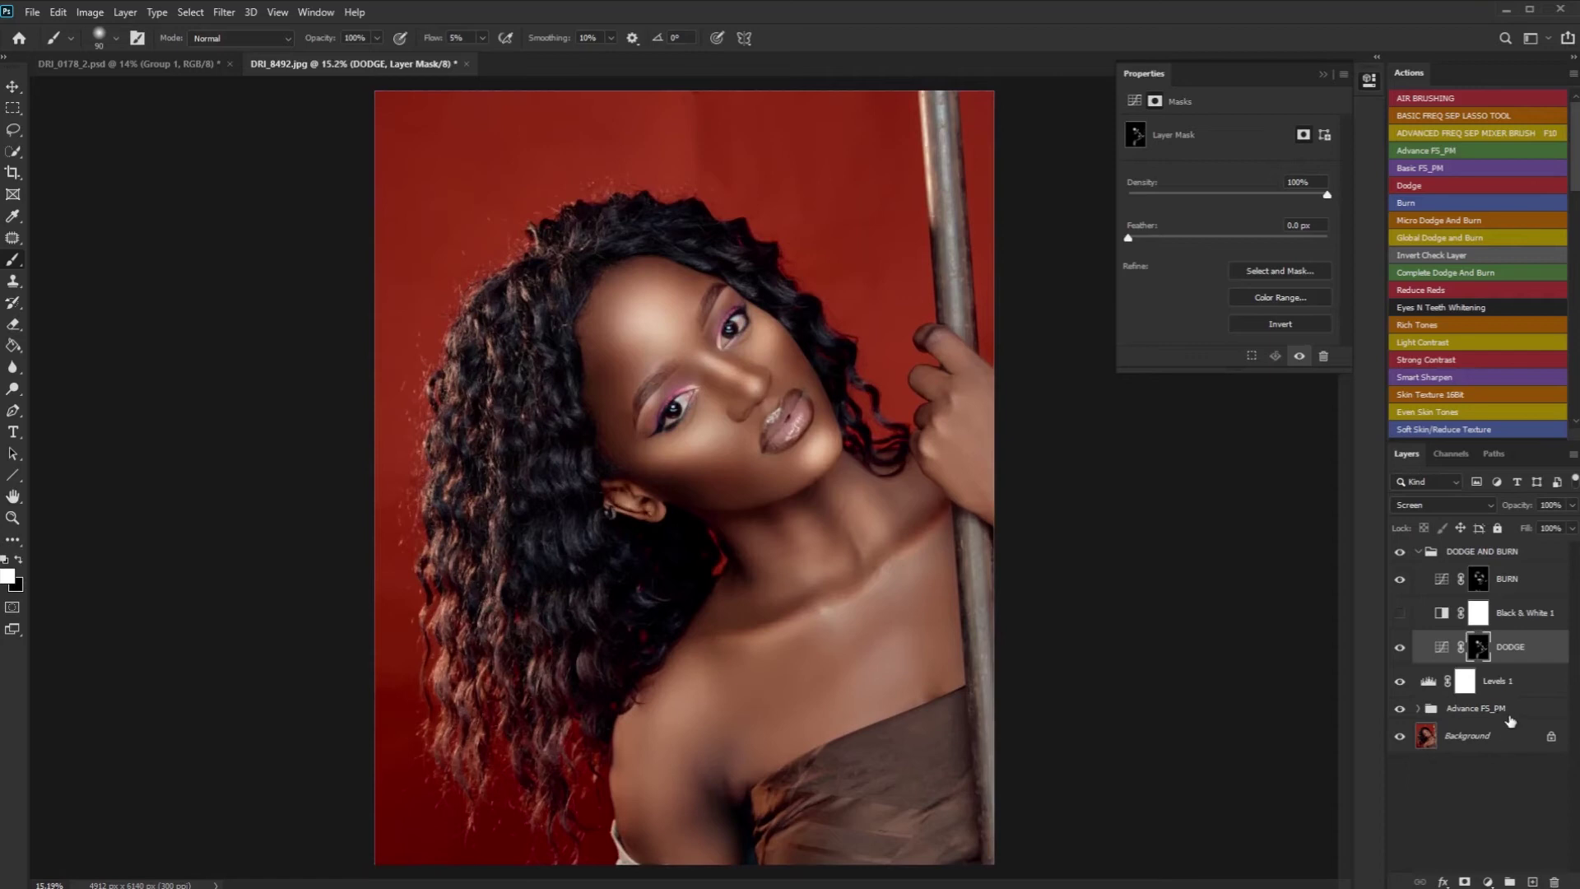
Step: Collapse the DODGE AND BURN group, preview the portrait without it, and lower the group's opacity to 48%
click(1500, 580)
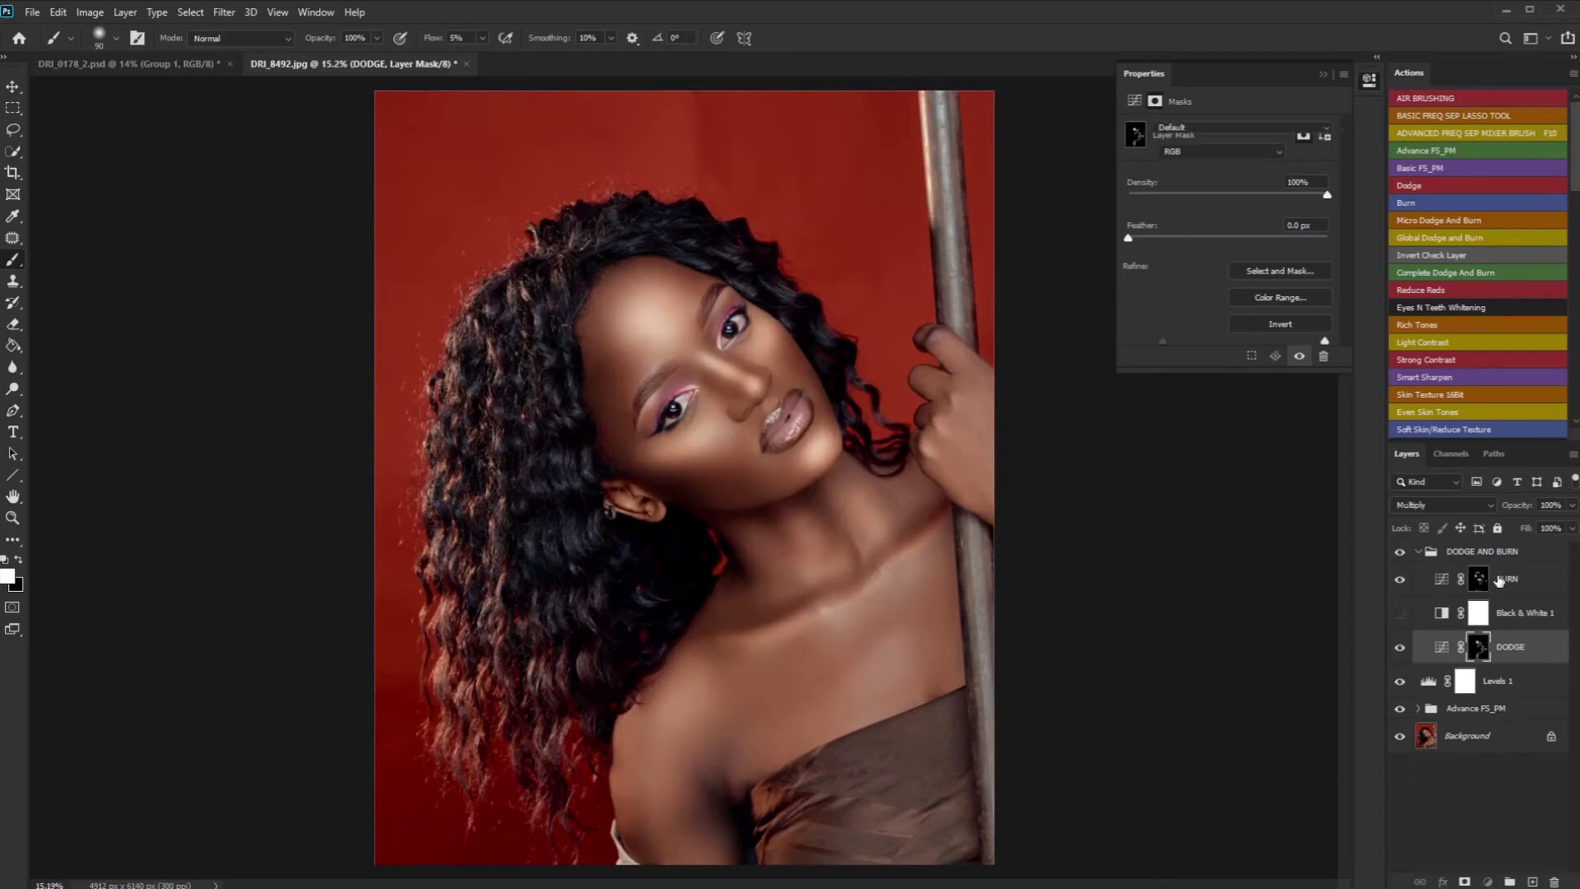
click(1417, 551)
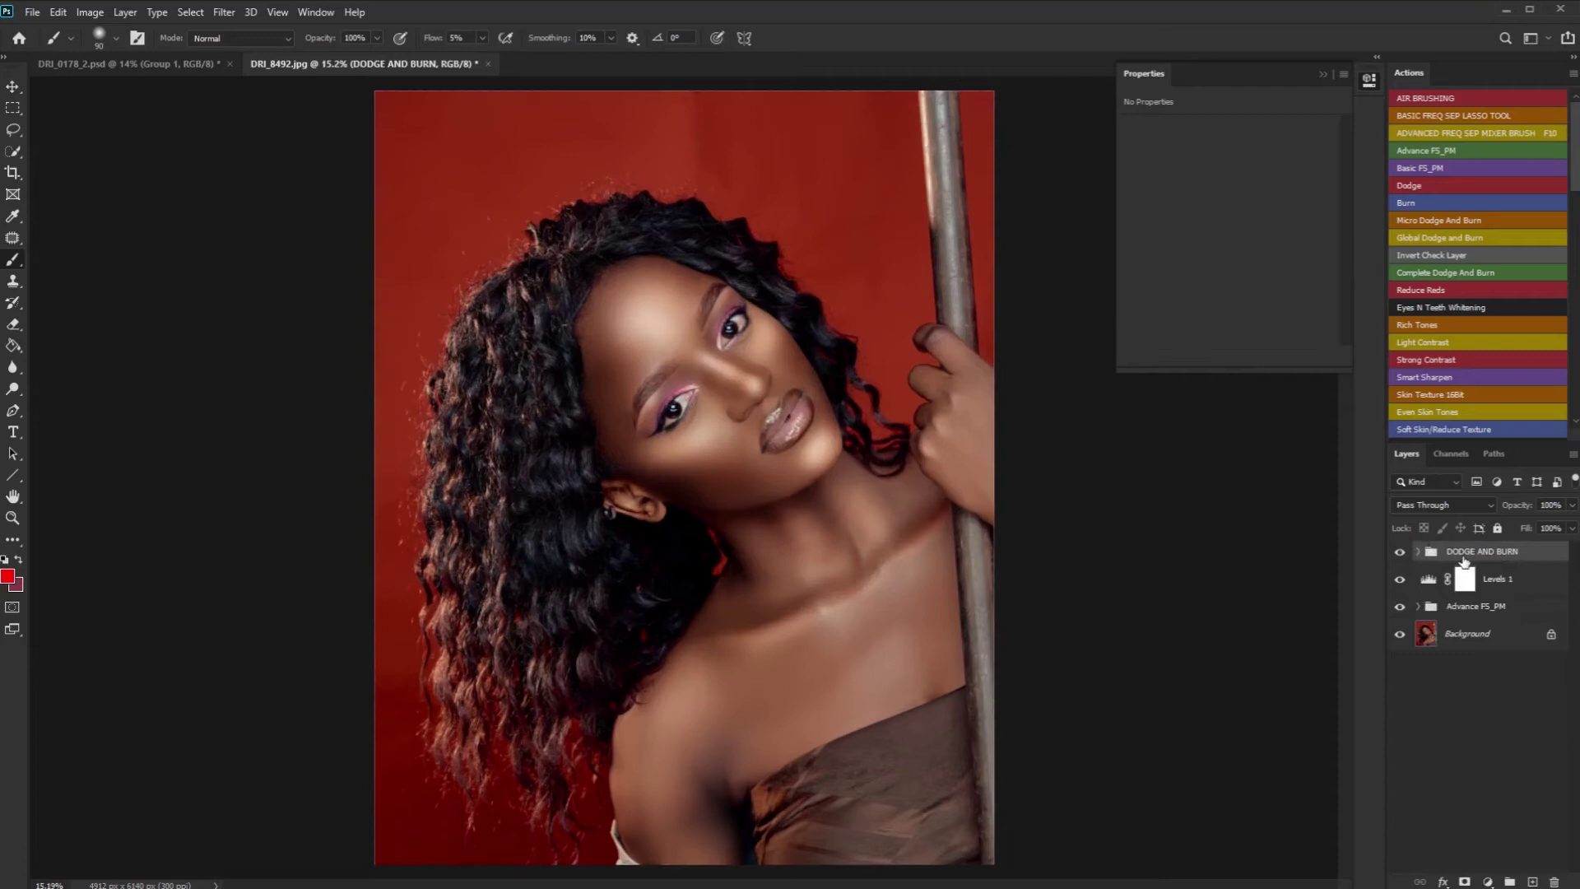
click(1400, 552)
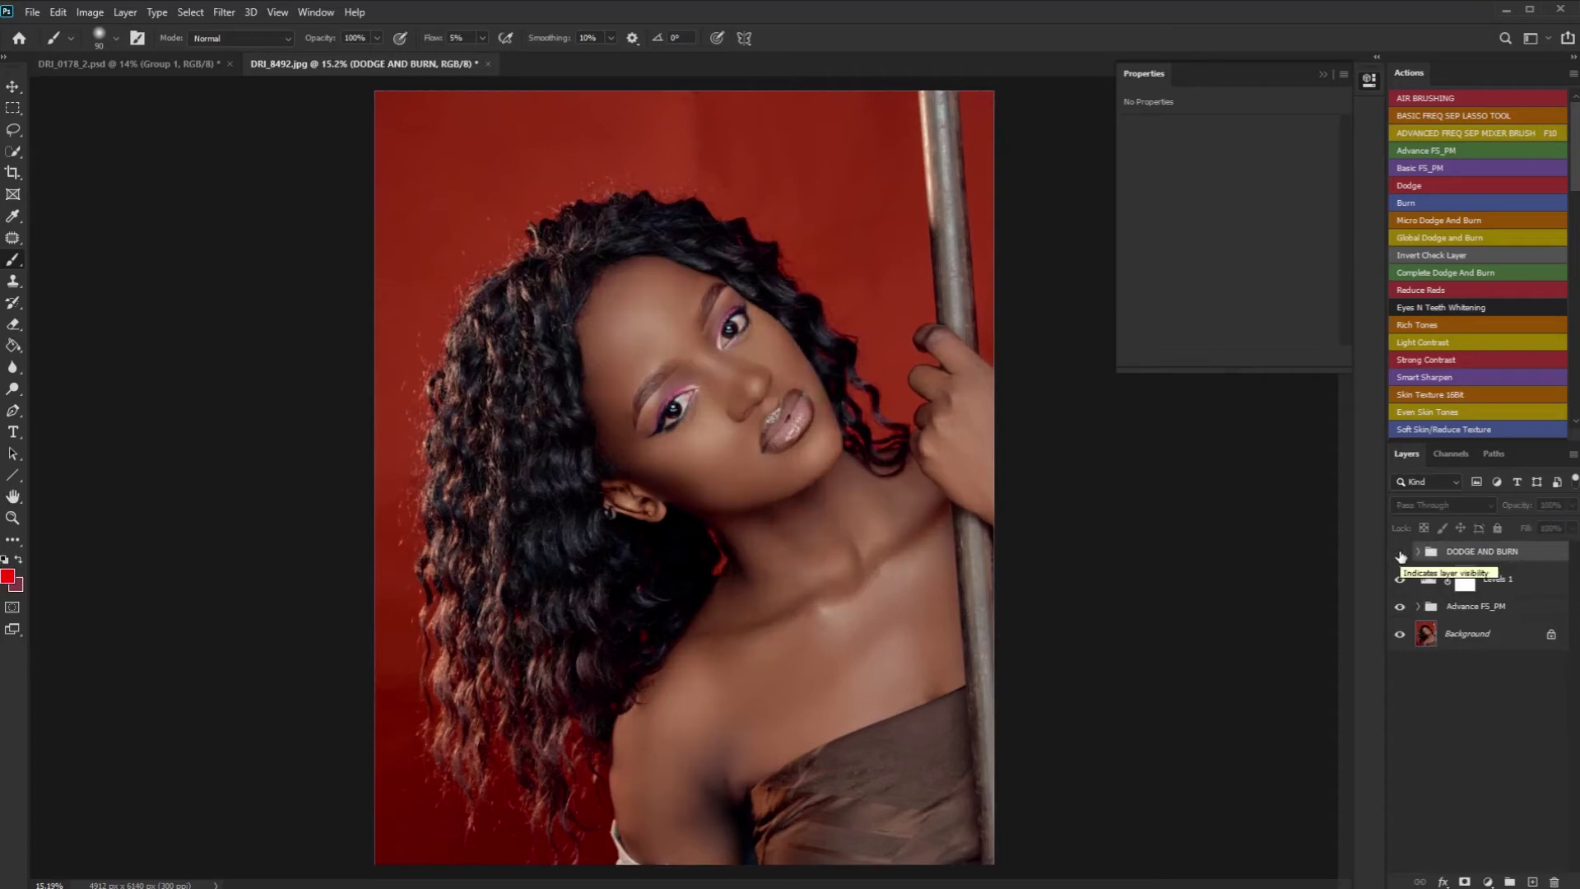
click(1399, 553)
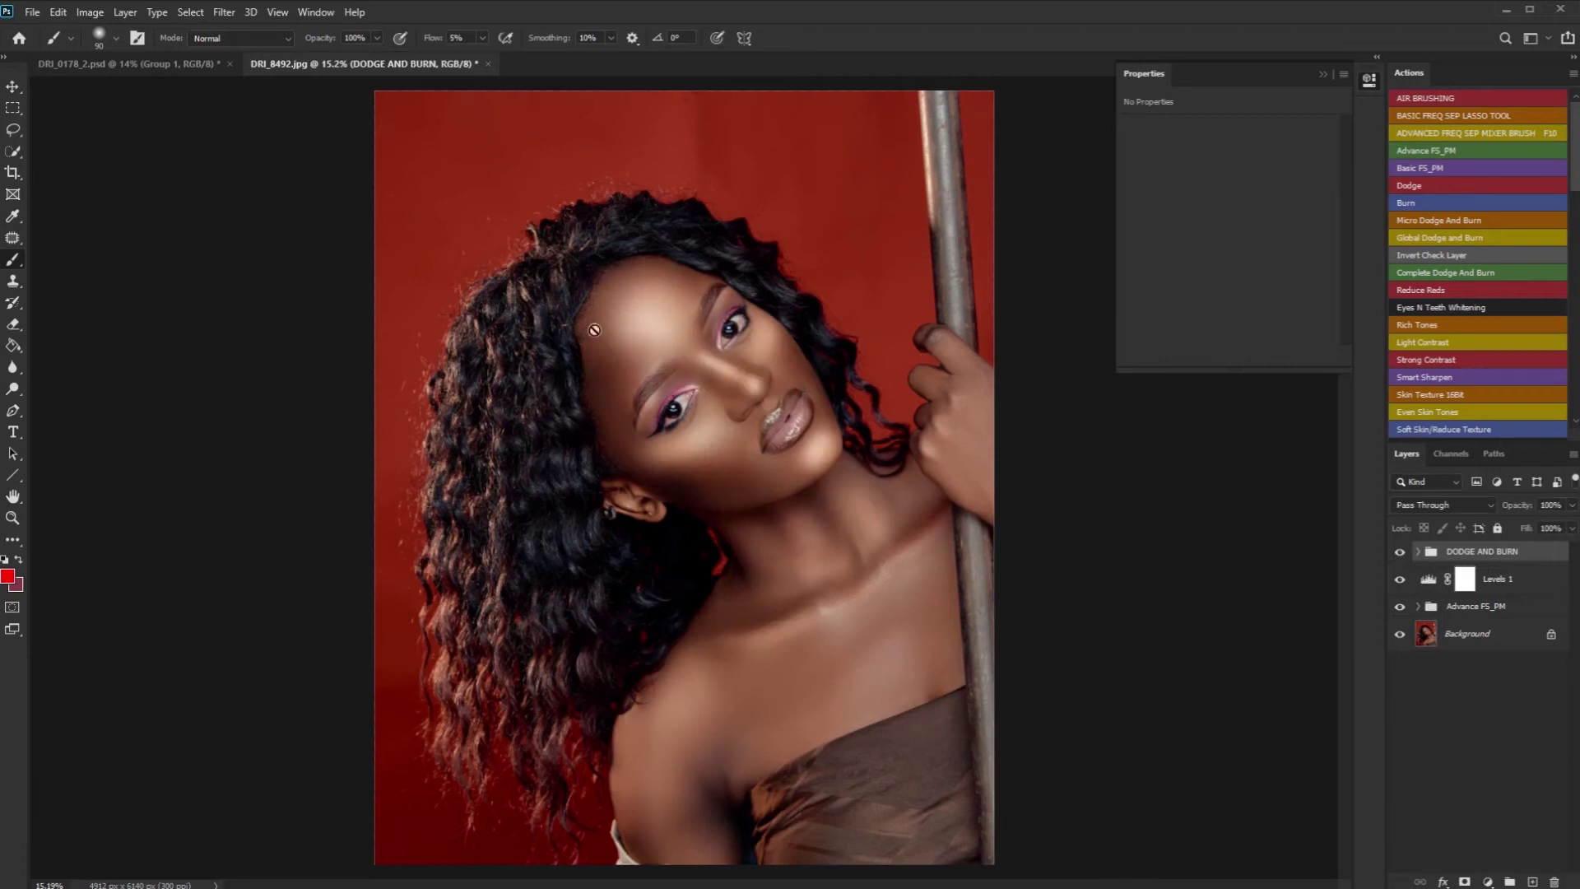
drag(1517, 512, 1472, 518)
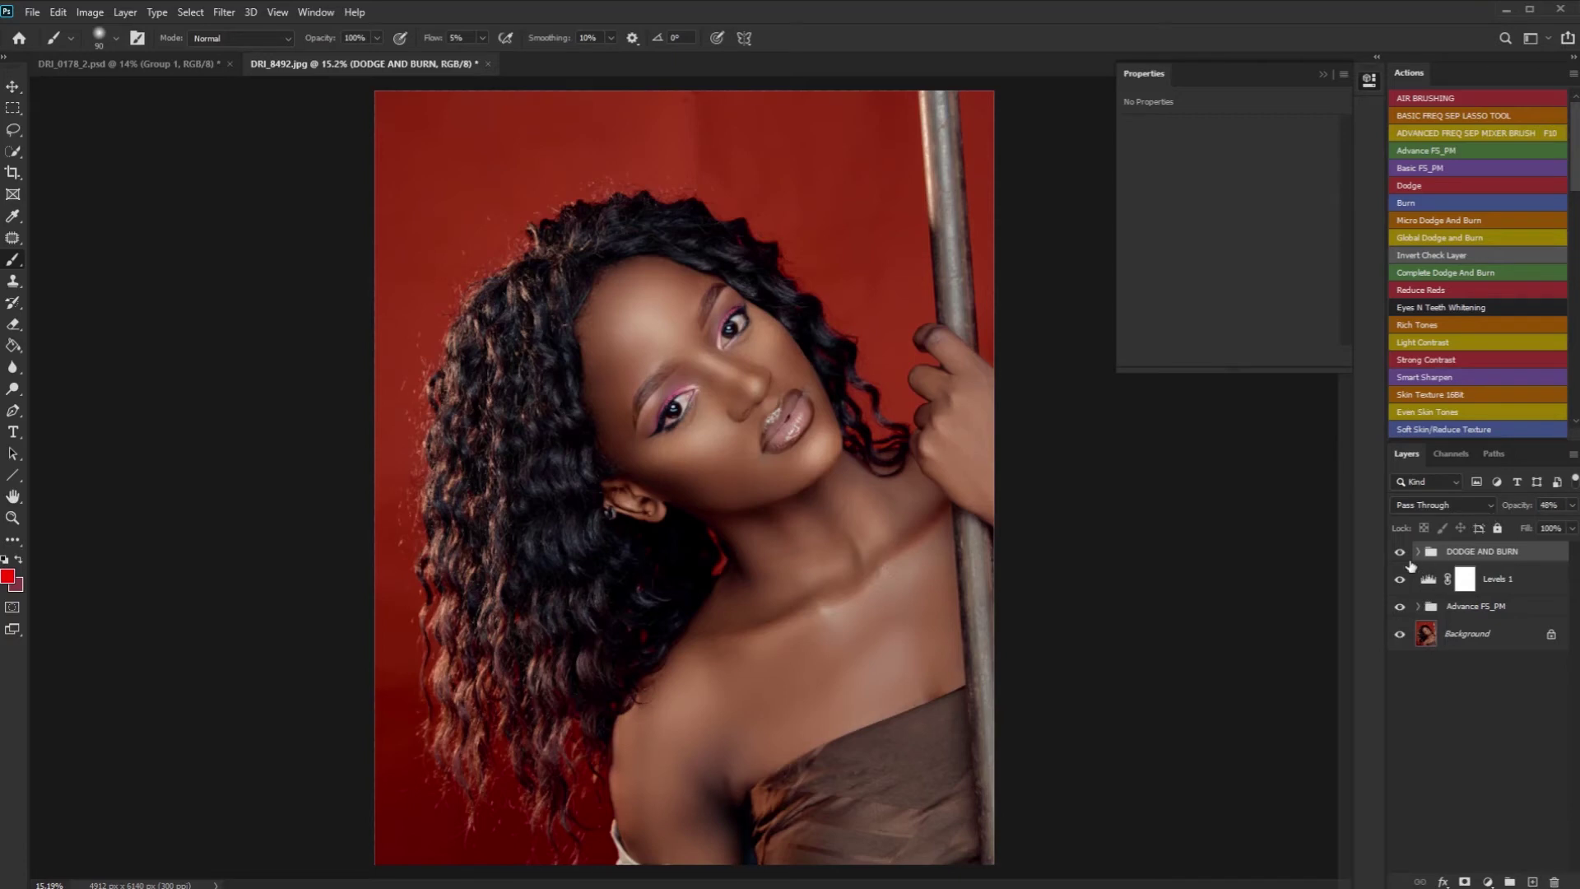
Step: Compare the portrait with and without the reduced-opacity DODGE AND BURN group
click(1400, 552)
click(1400, 552)
click(1401, 554)
click(1401, 554)
click(1400, 554)
click(1401, 553)
click(1401, 553)
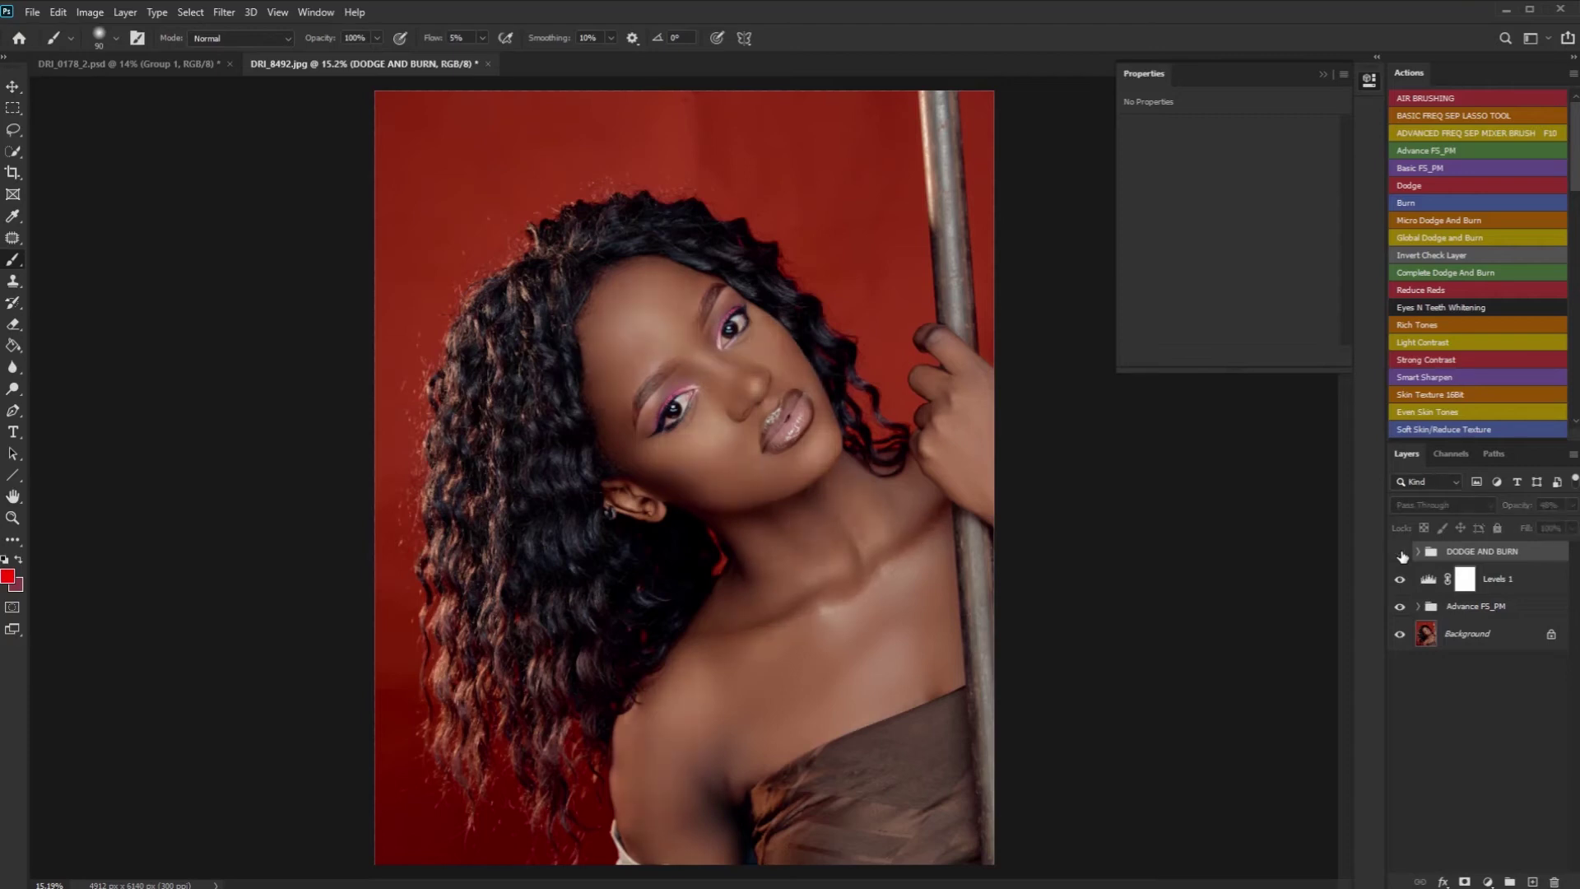
click(1401, 554)
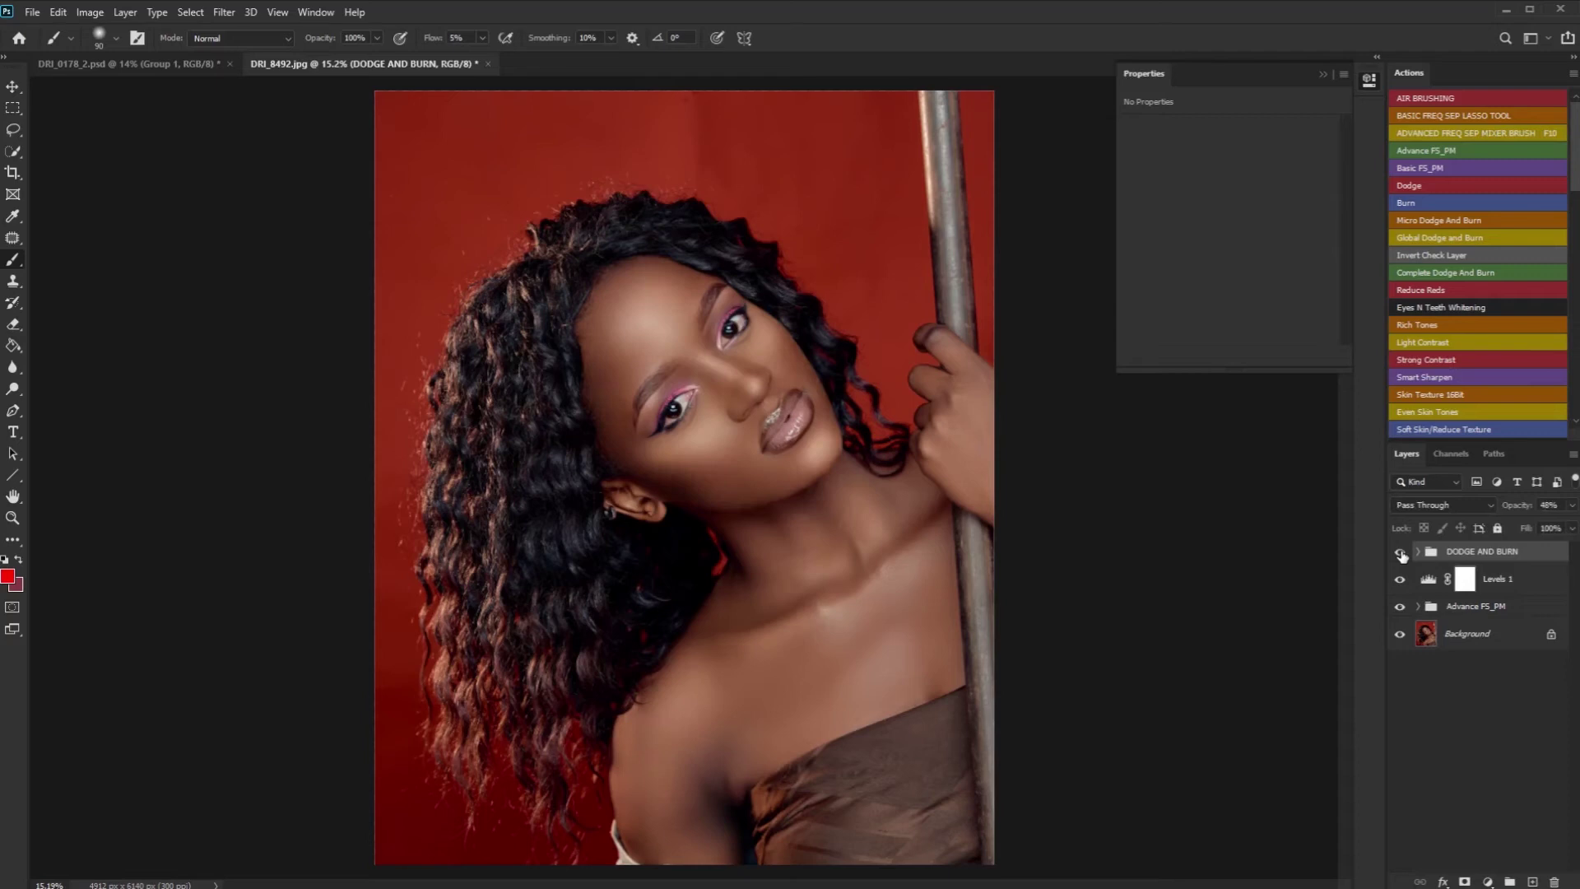
click(1400, 554)
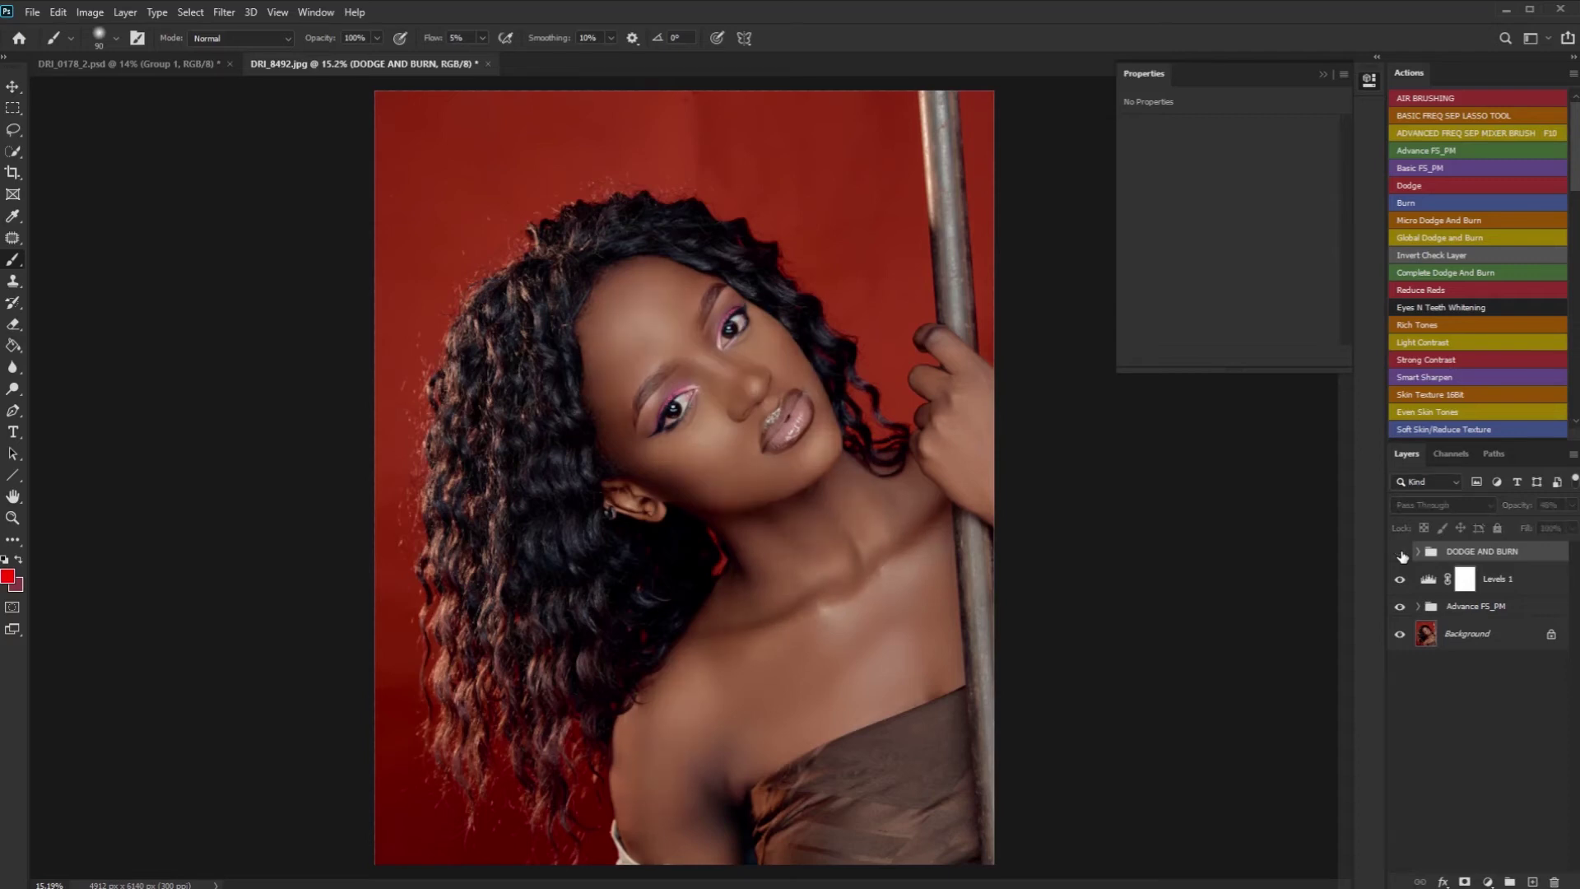
click(1400, 554)
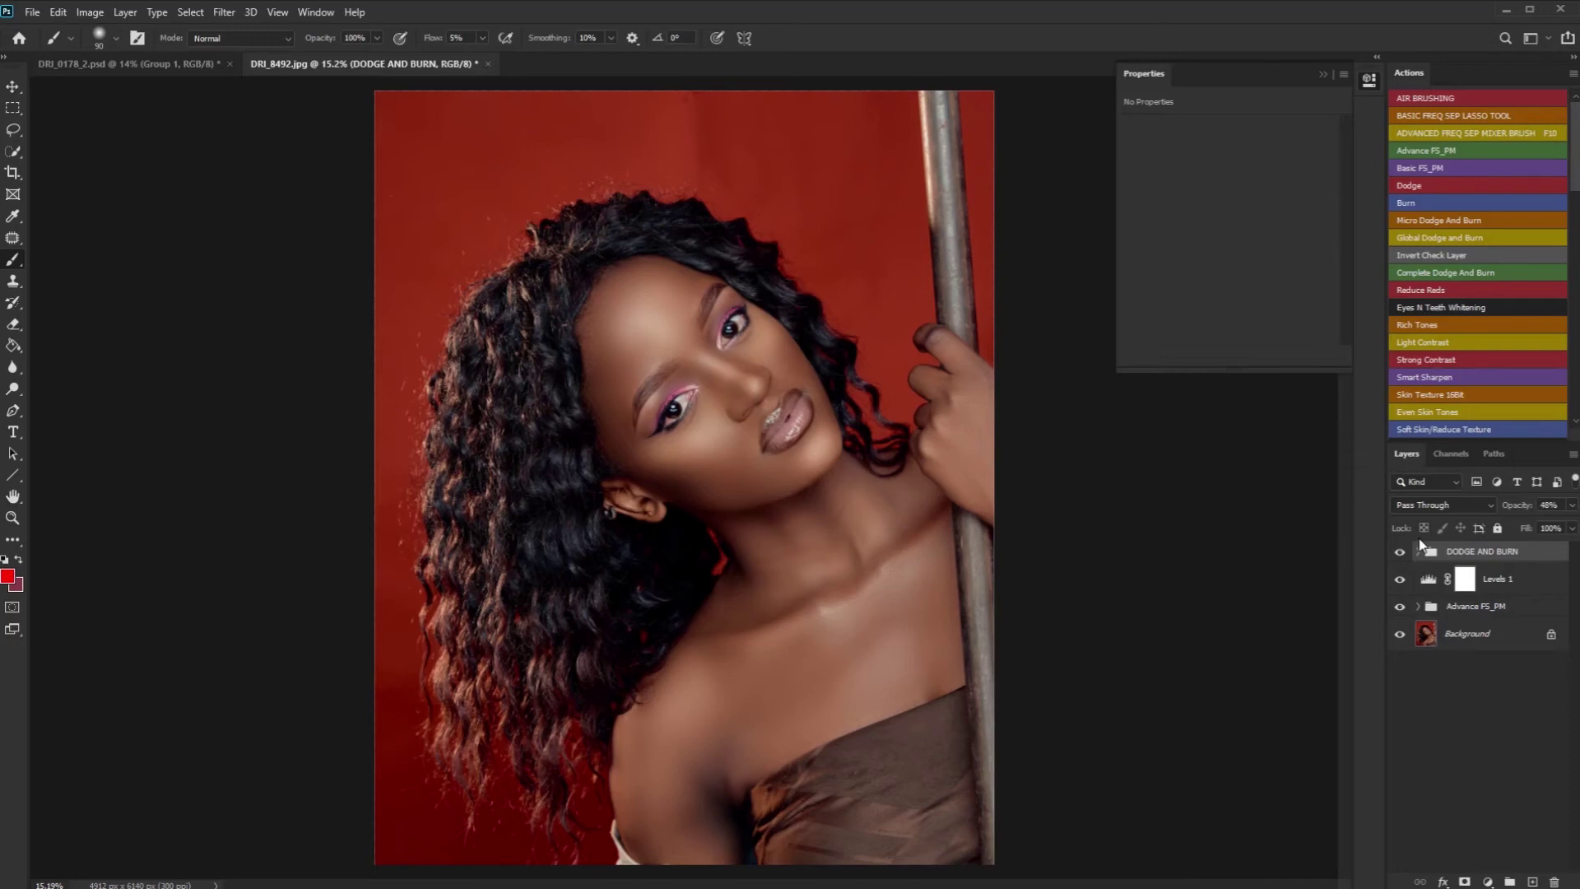
Step: Hide the DODGE AND BURN group and add a new layer above it filled with 50% Gray in Normal mode at 100% opacity
click(1400, 551)
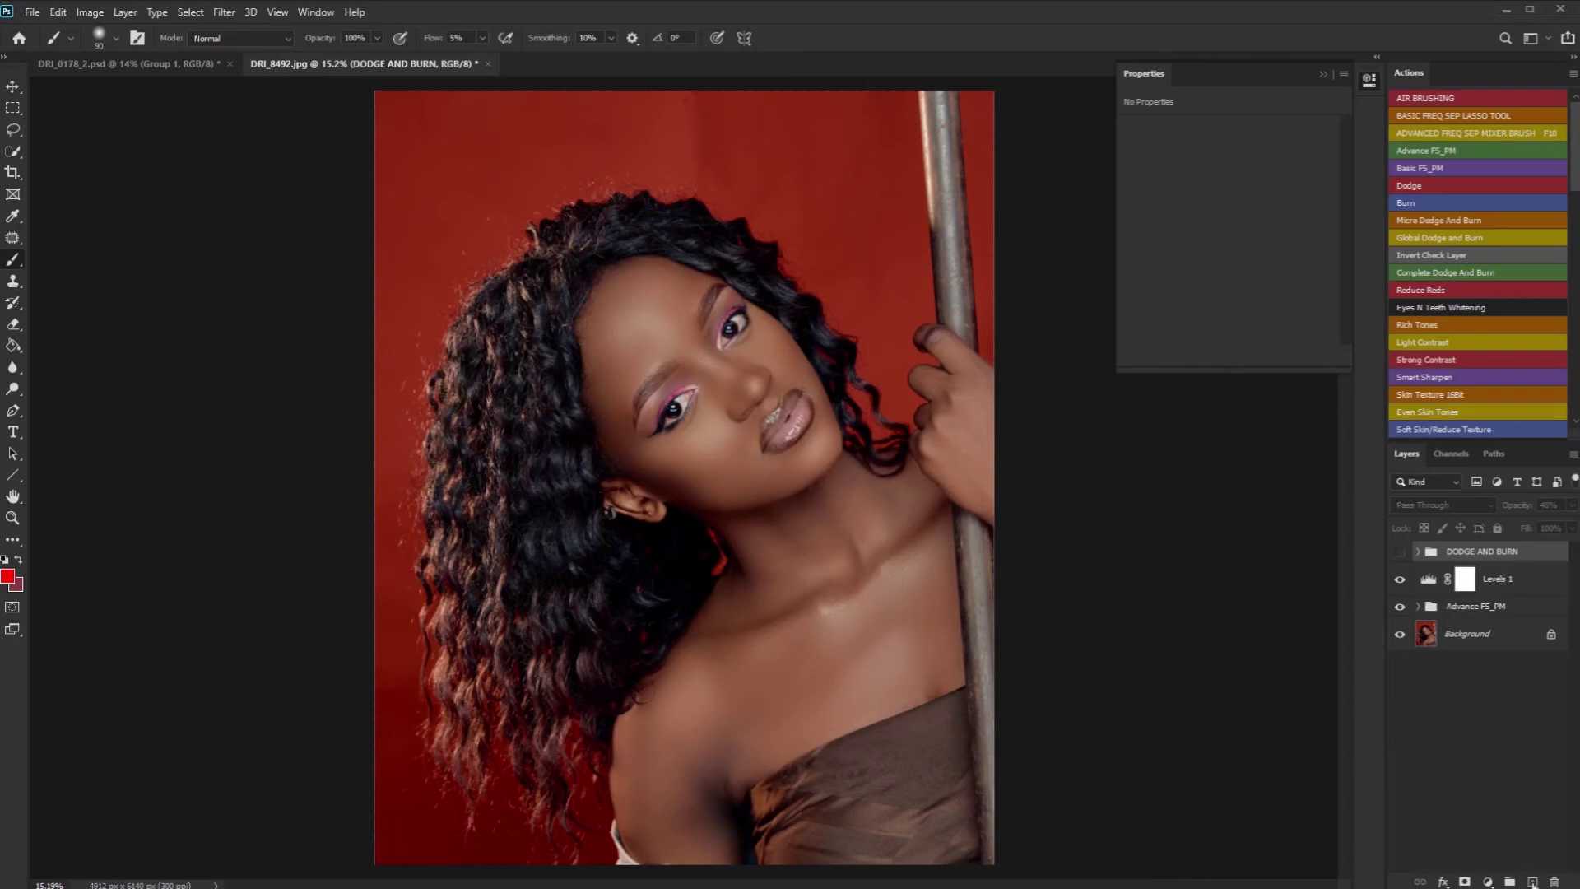
click(1533, 881)
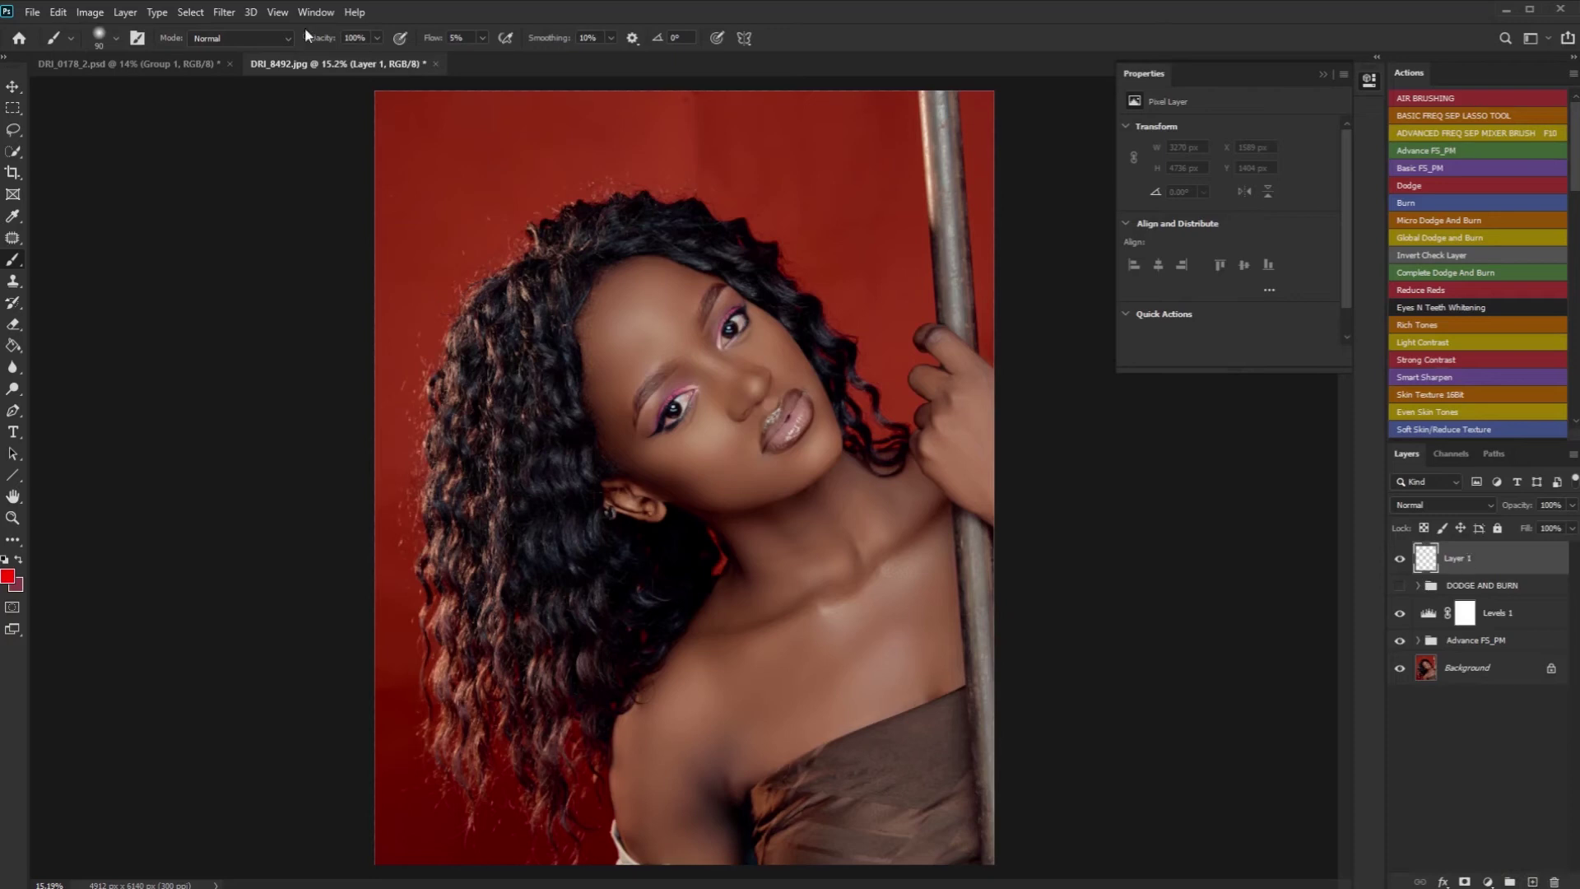
click(57, 11)
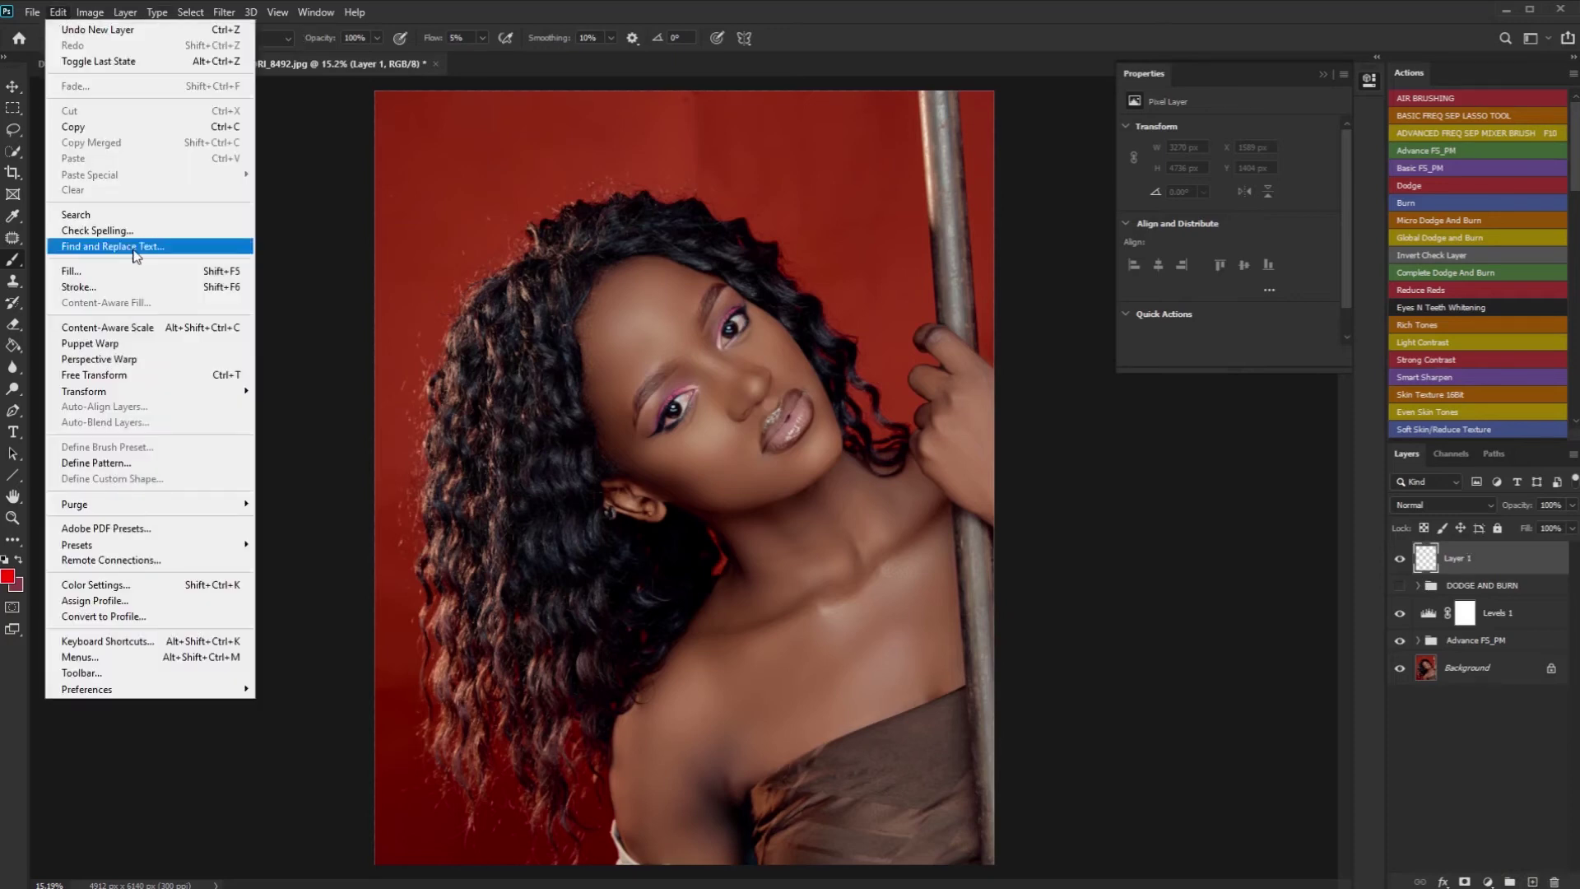
click(149, 271)
drag(724, 201, 820, 320)
click(889, 360)
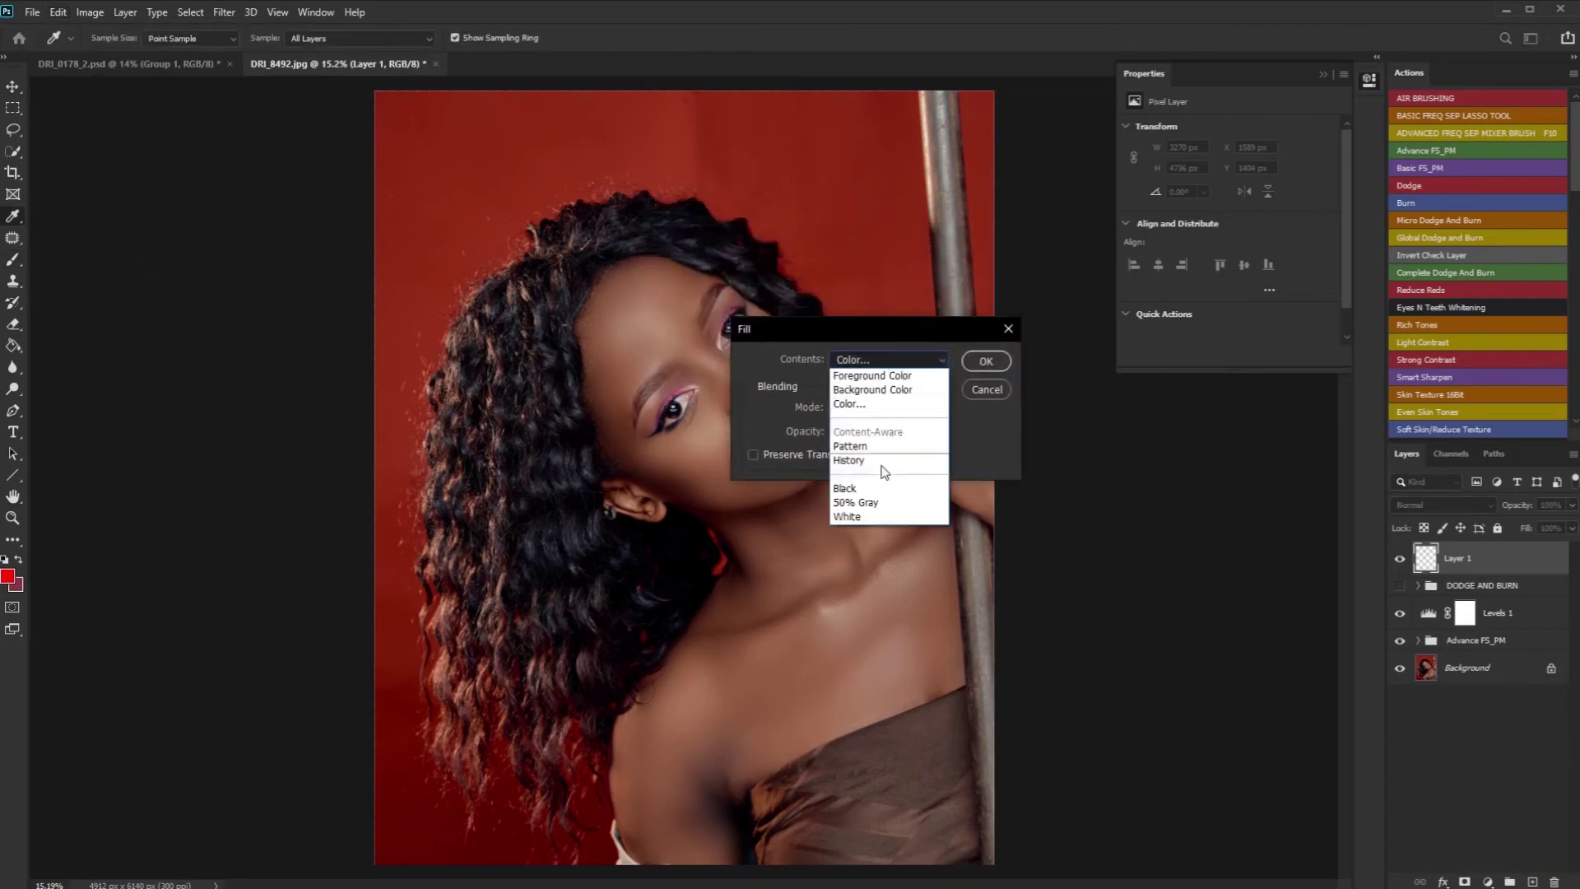
click(880, 507)
drag(788, 430, 1004, 428)
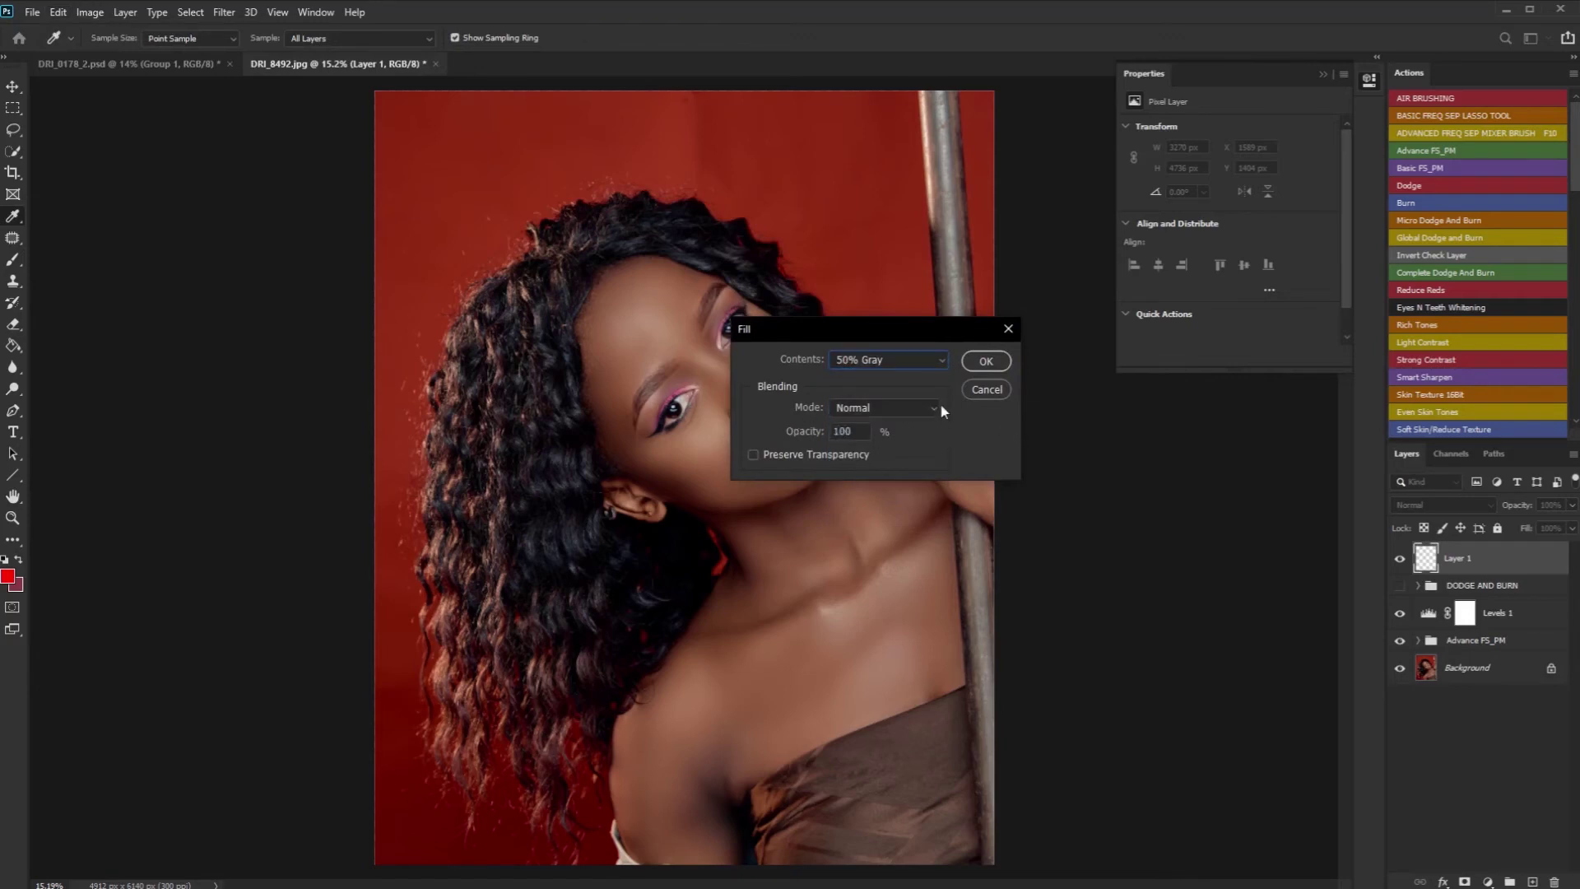
click(988, 364)
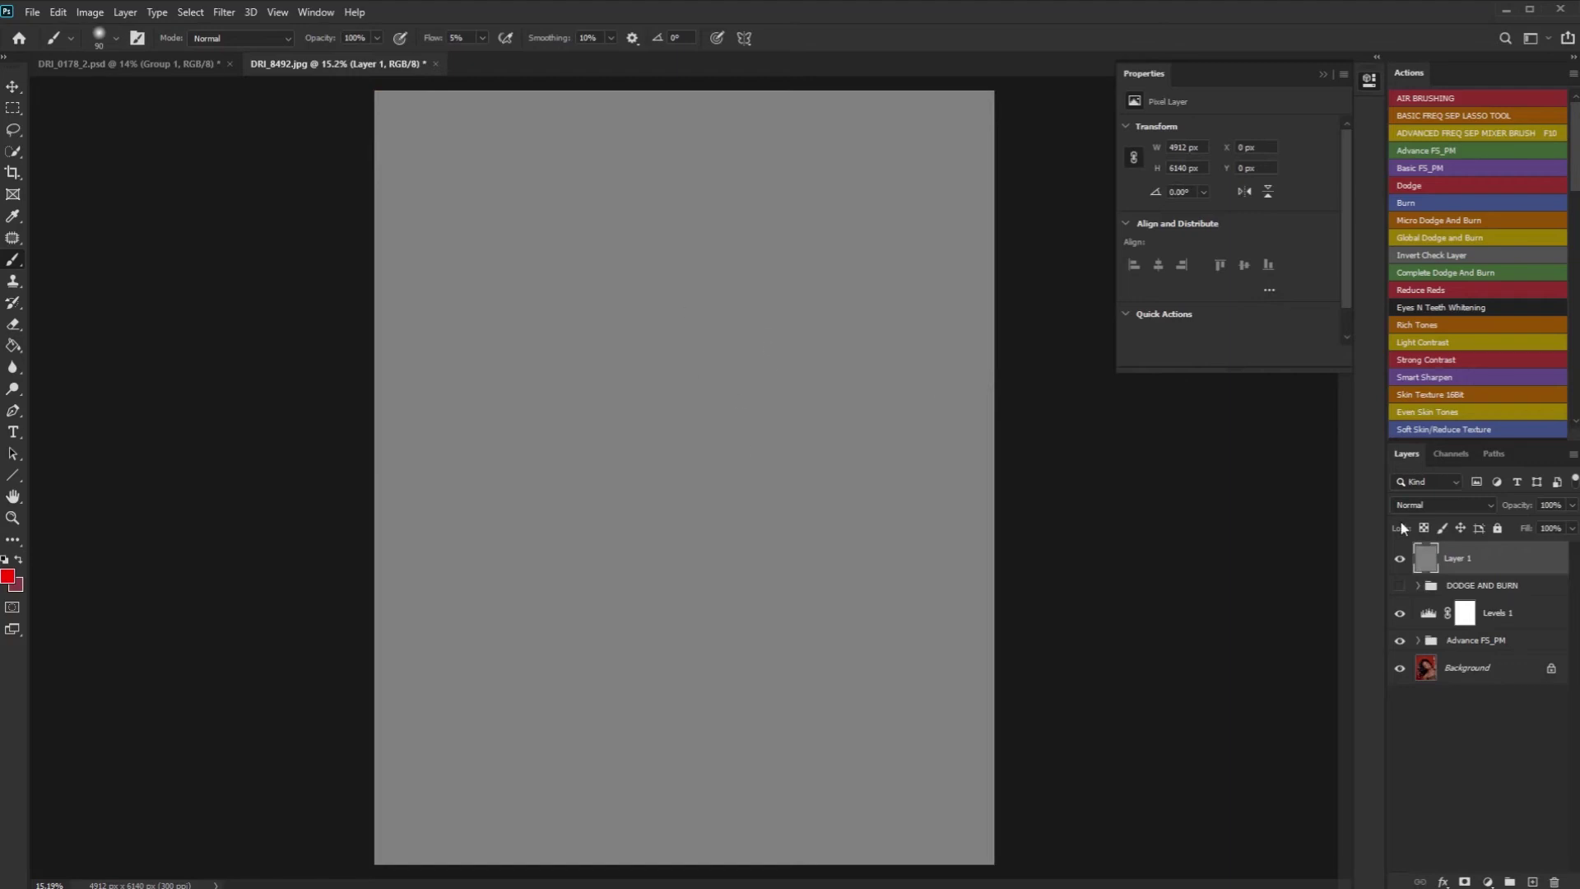
Step: Set the gray layer's blend mode to Soft Light and duplicate the layer within the same document
click(1462, 505)
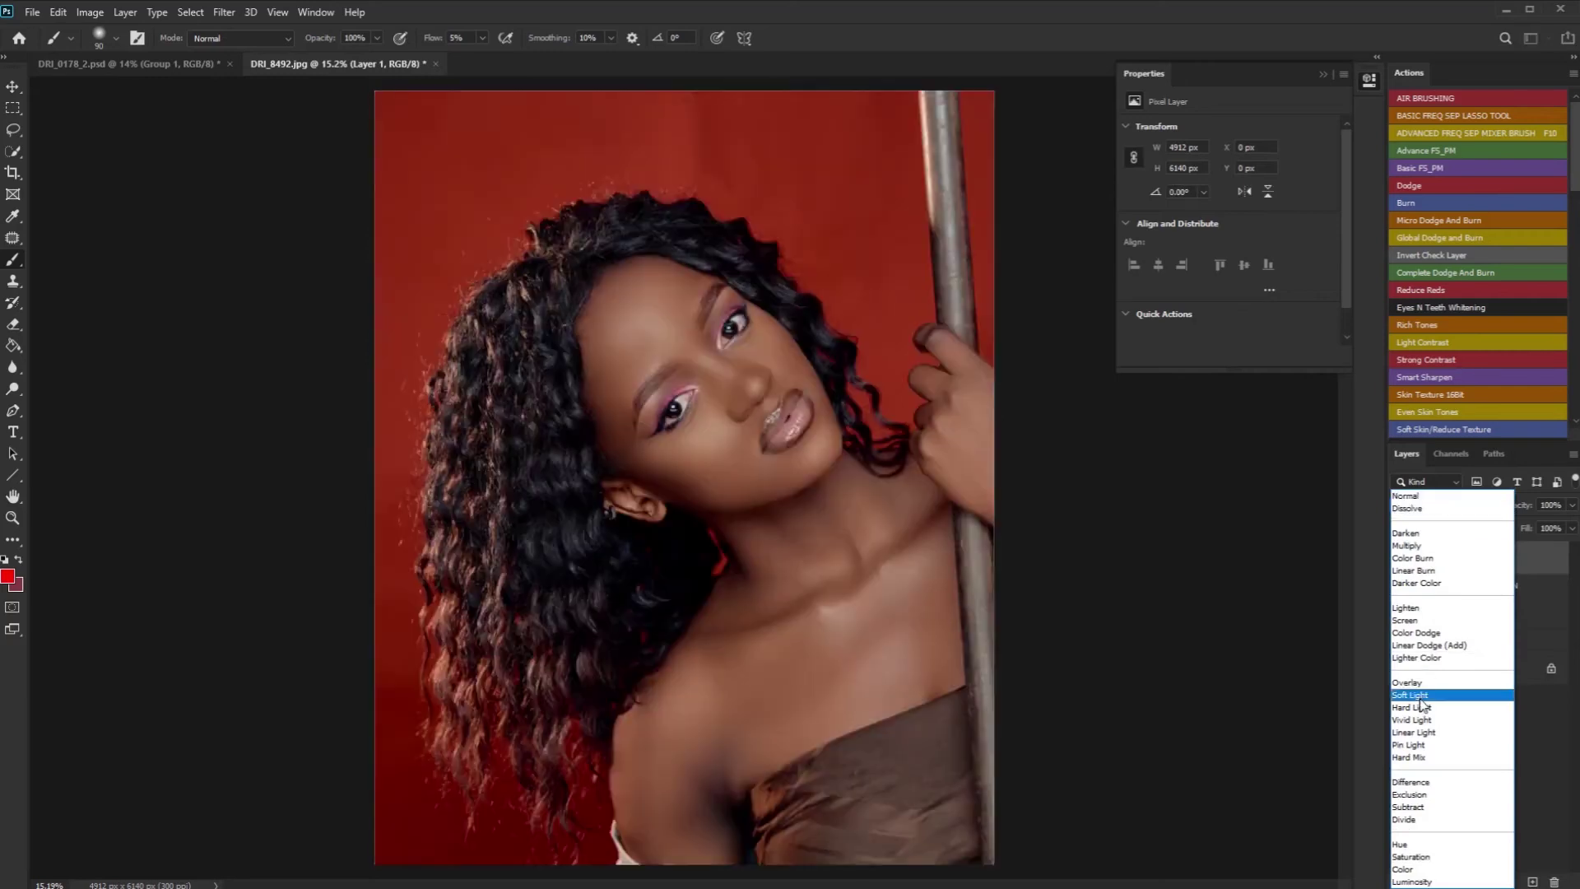
click(1419, 695)
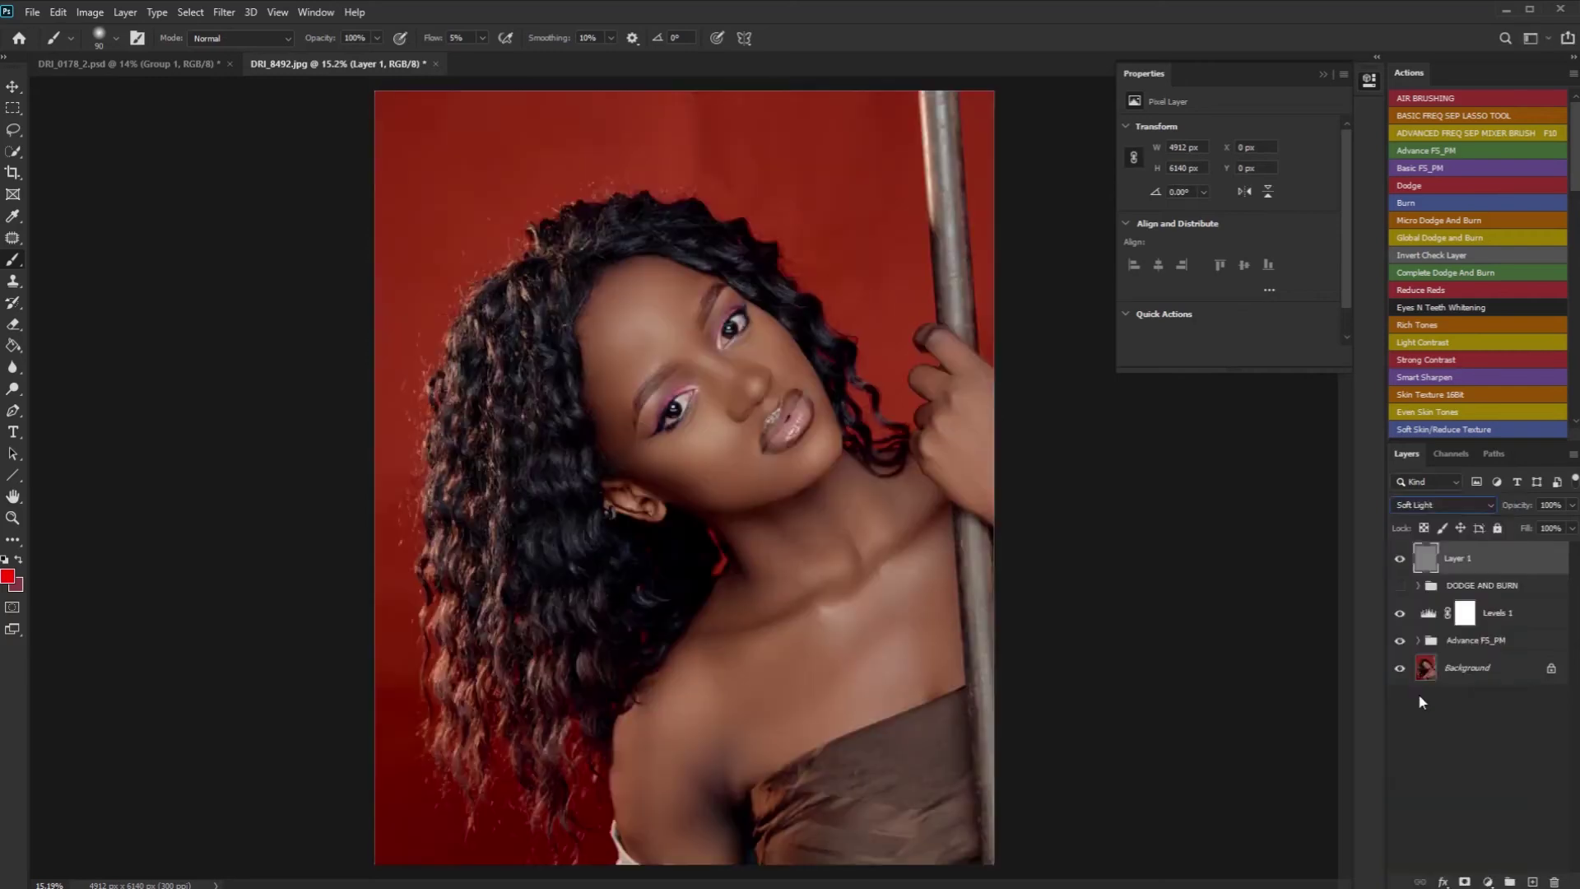
double_click(1453, 559)
key(BackSpace)
key(Return)
right_click(1514, 563)
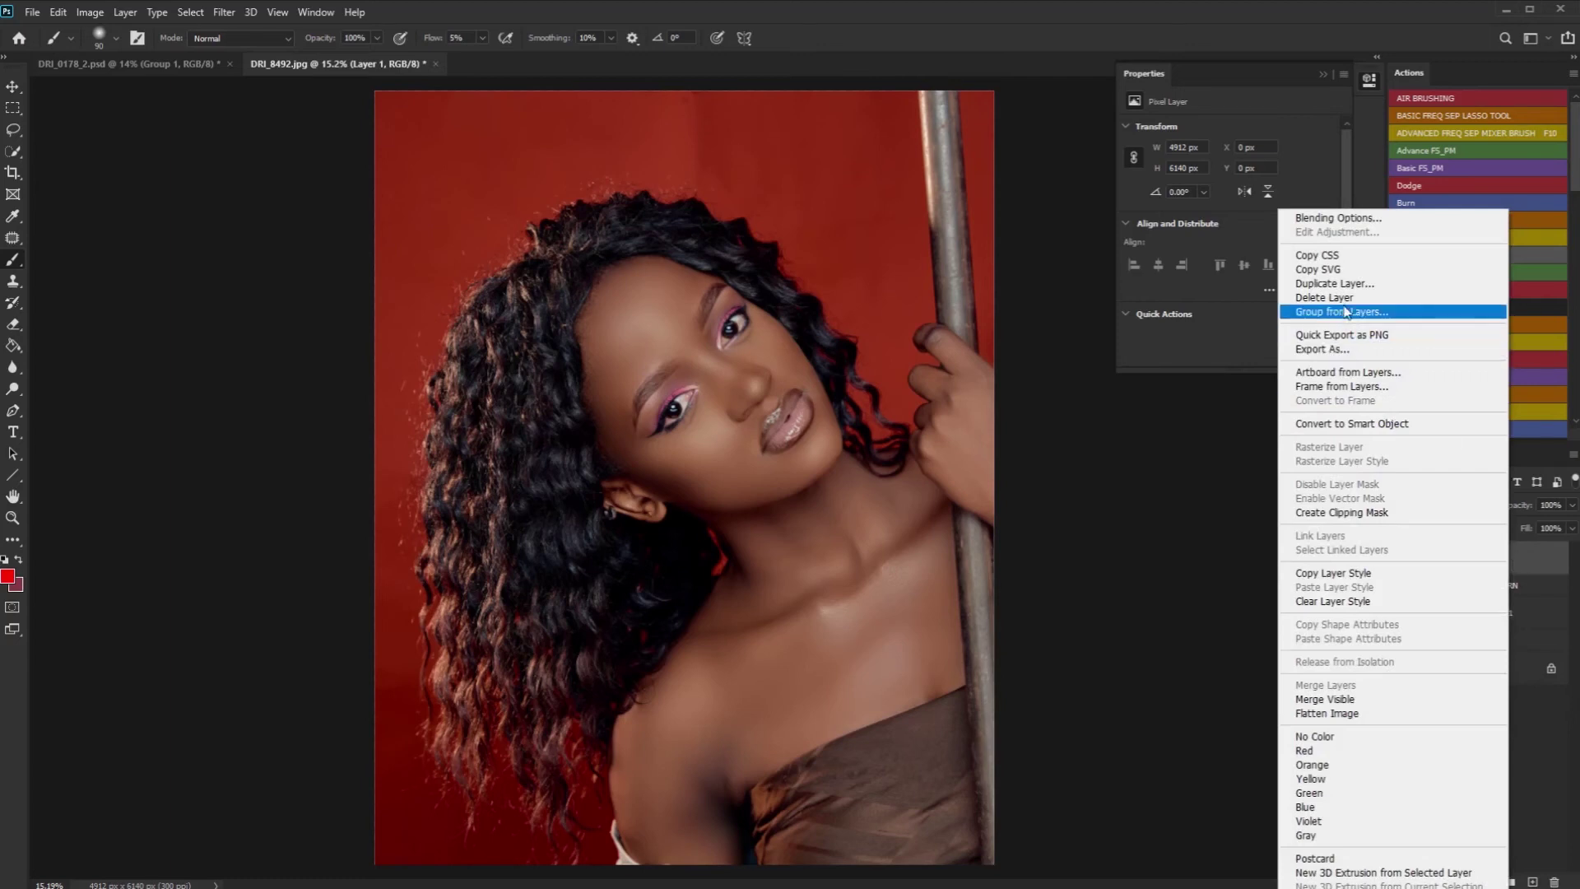
click(1361, 285)
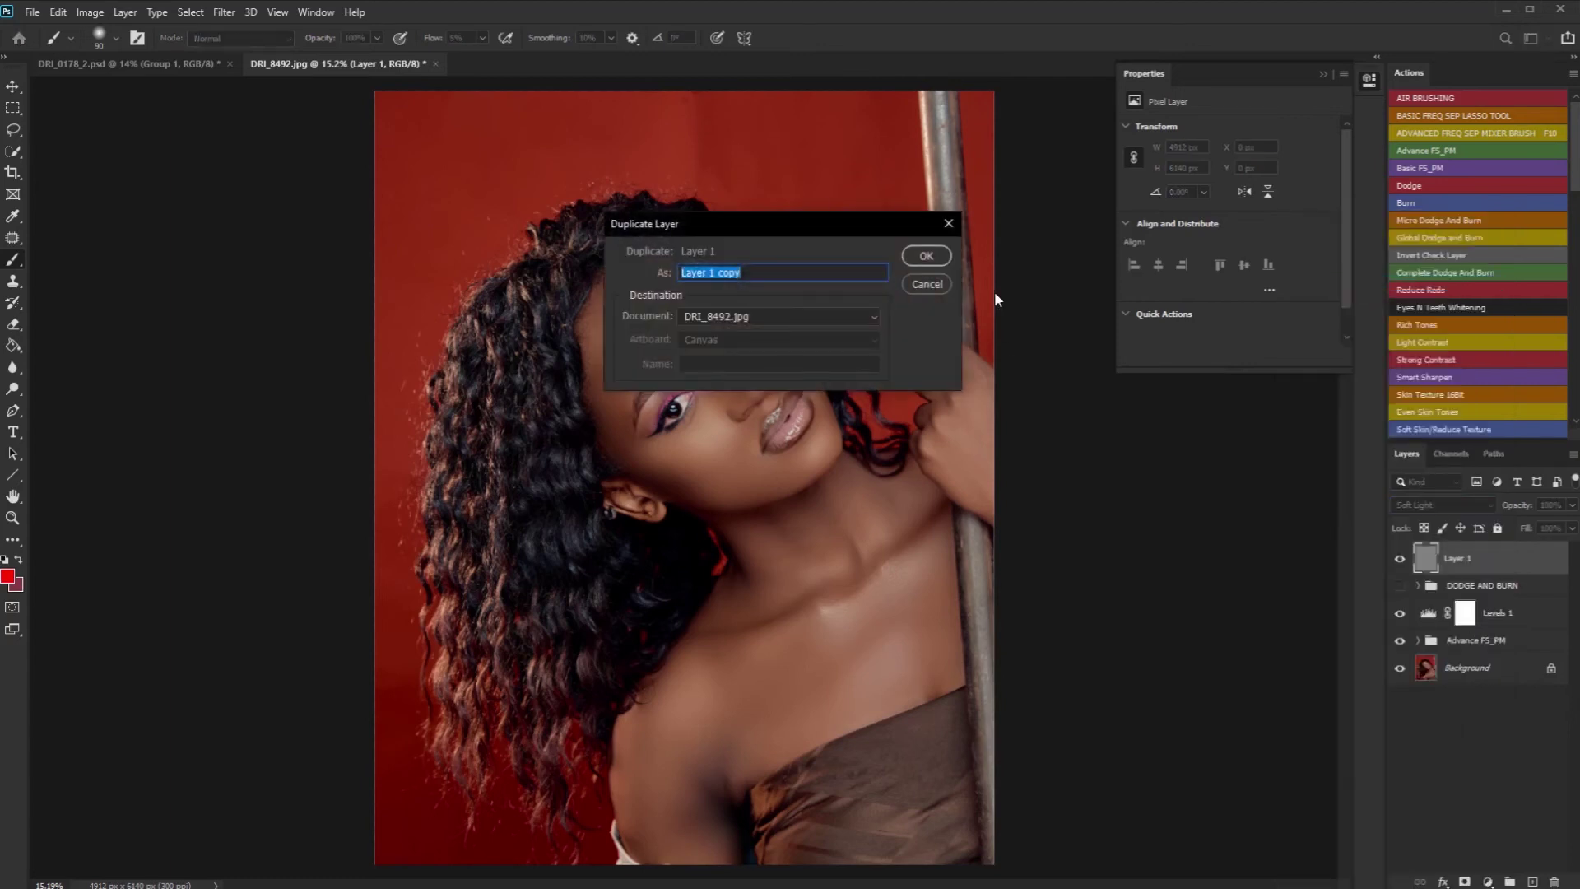
click(926, 256)
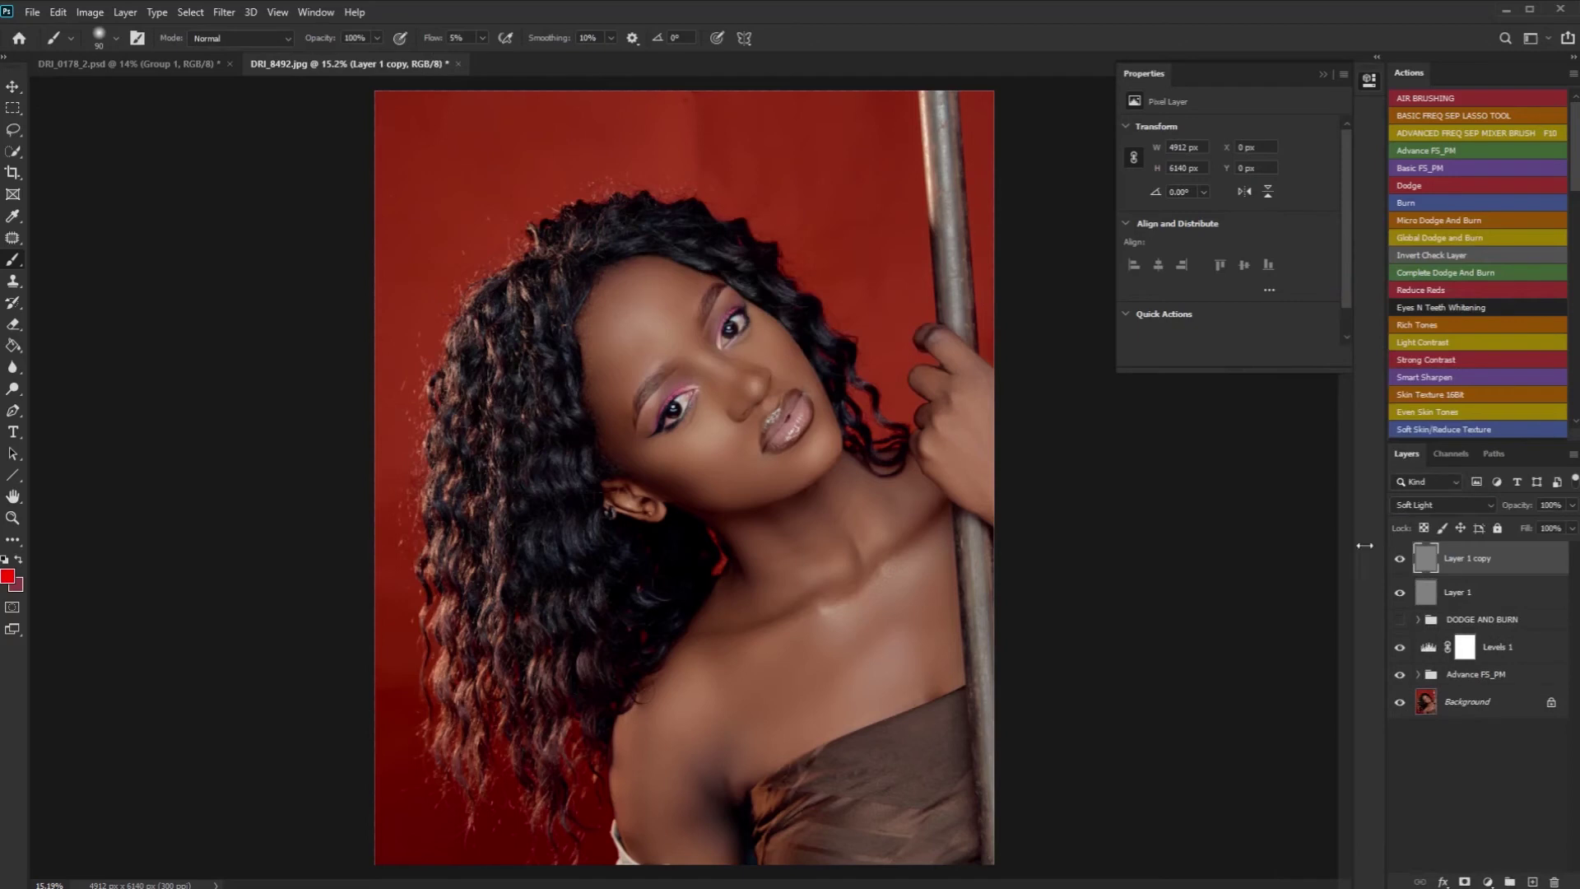
Step: Rename the lower gray layer as dodge and the upper gray copy as burn
click(1463, 600)
double_click(1459, 591)
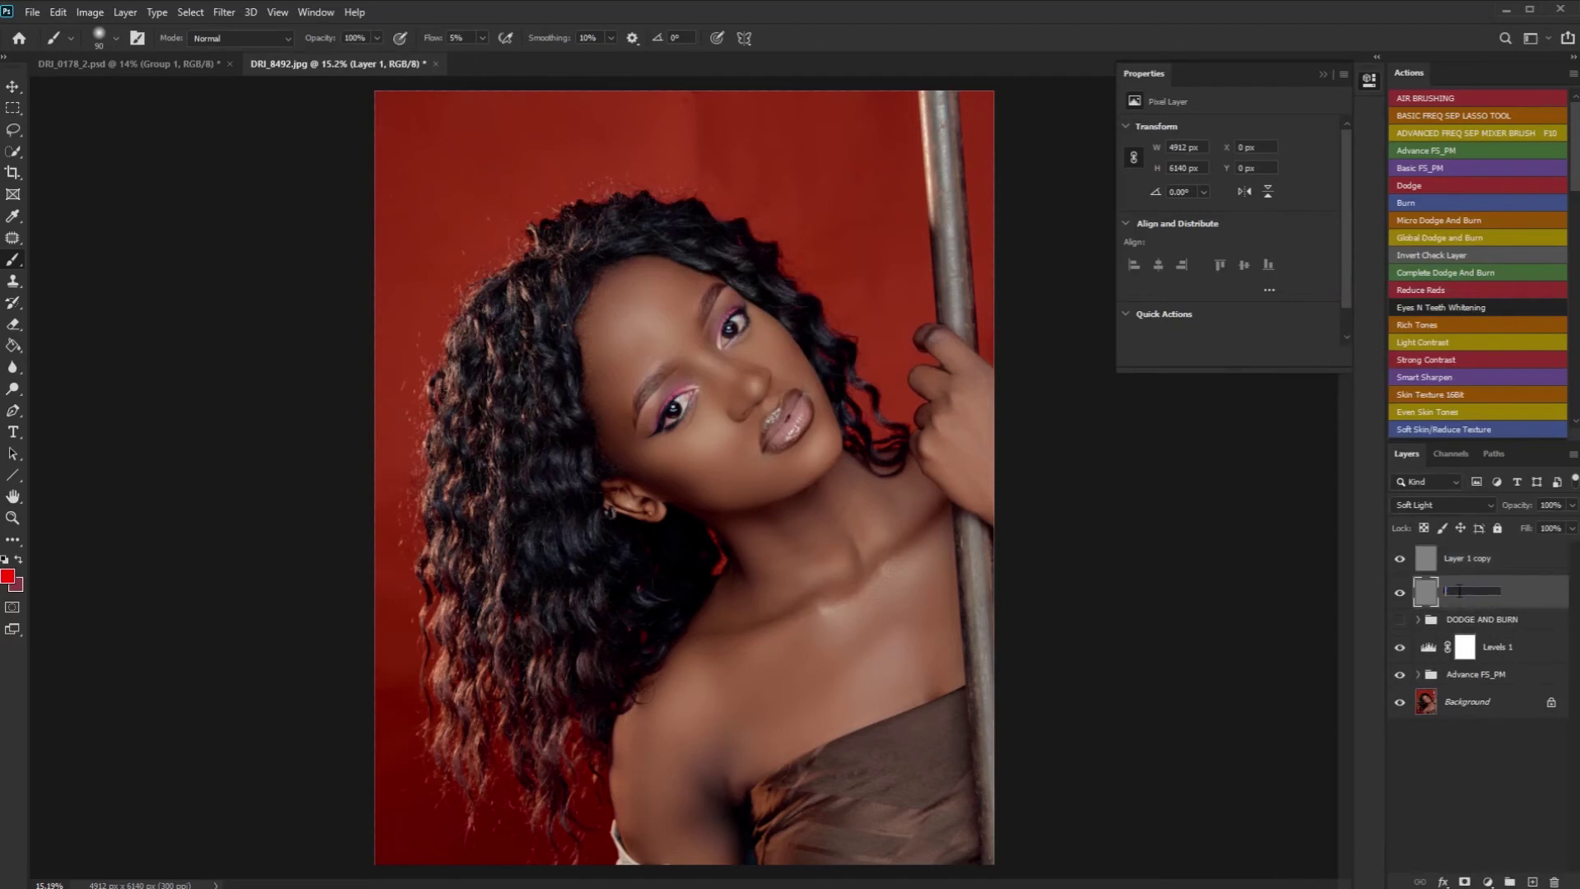
text(dodge)
key(Return)
double_click(1469, 559)
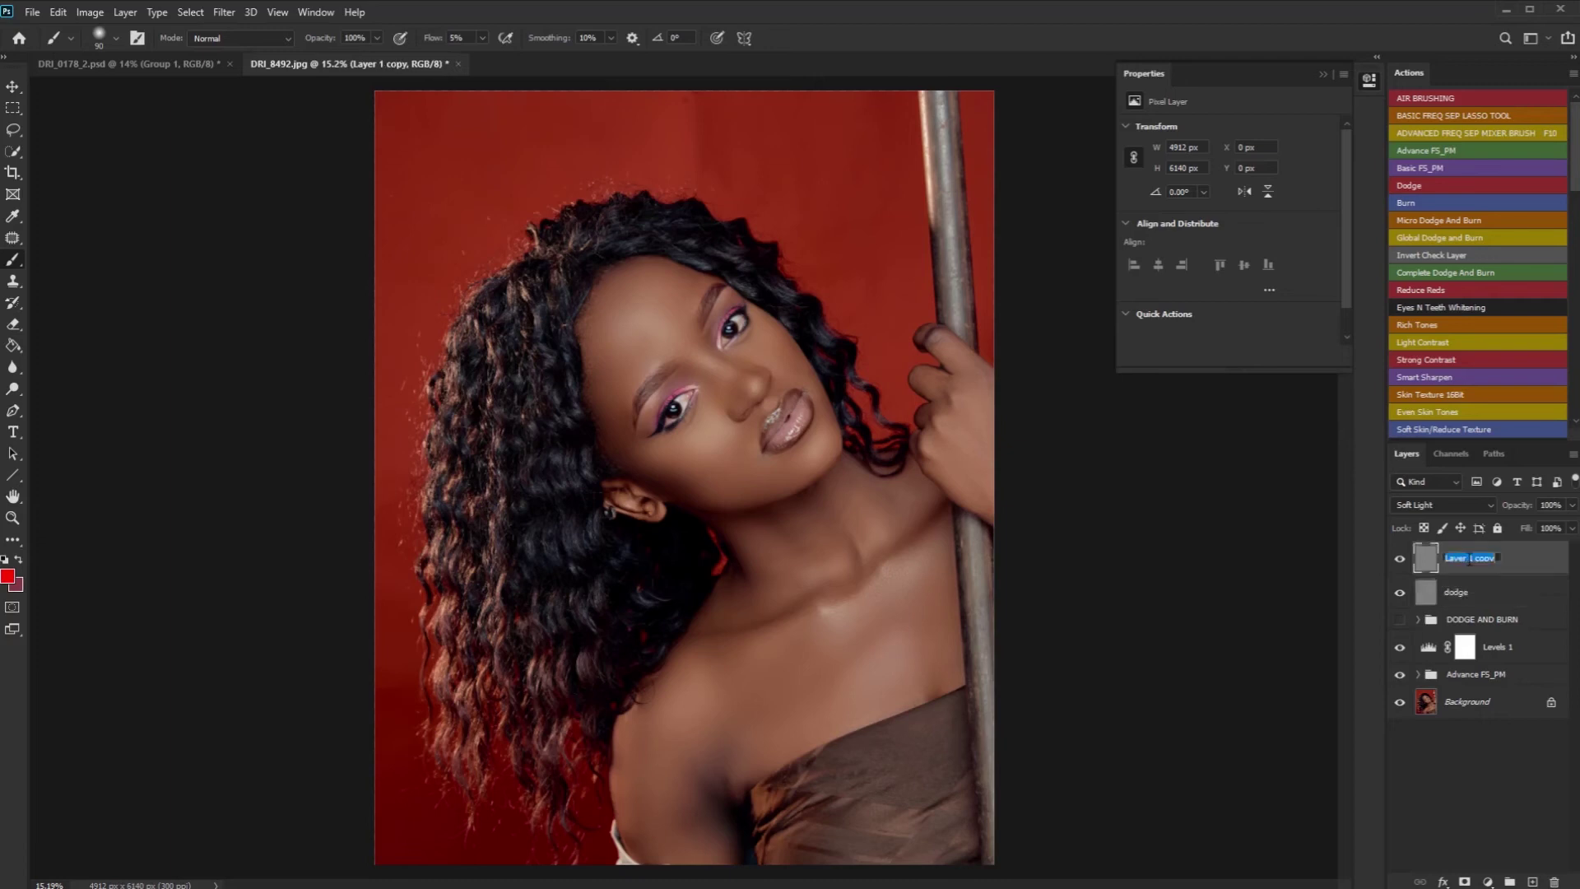
key(BackSpace)
text(burn)
key(Return)
Step: Group the burn and dodge layers and name the group "dodge & burn"
shift+click(1521, 602)
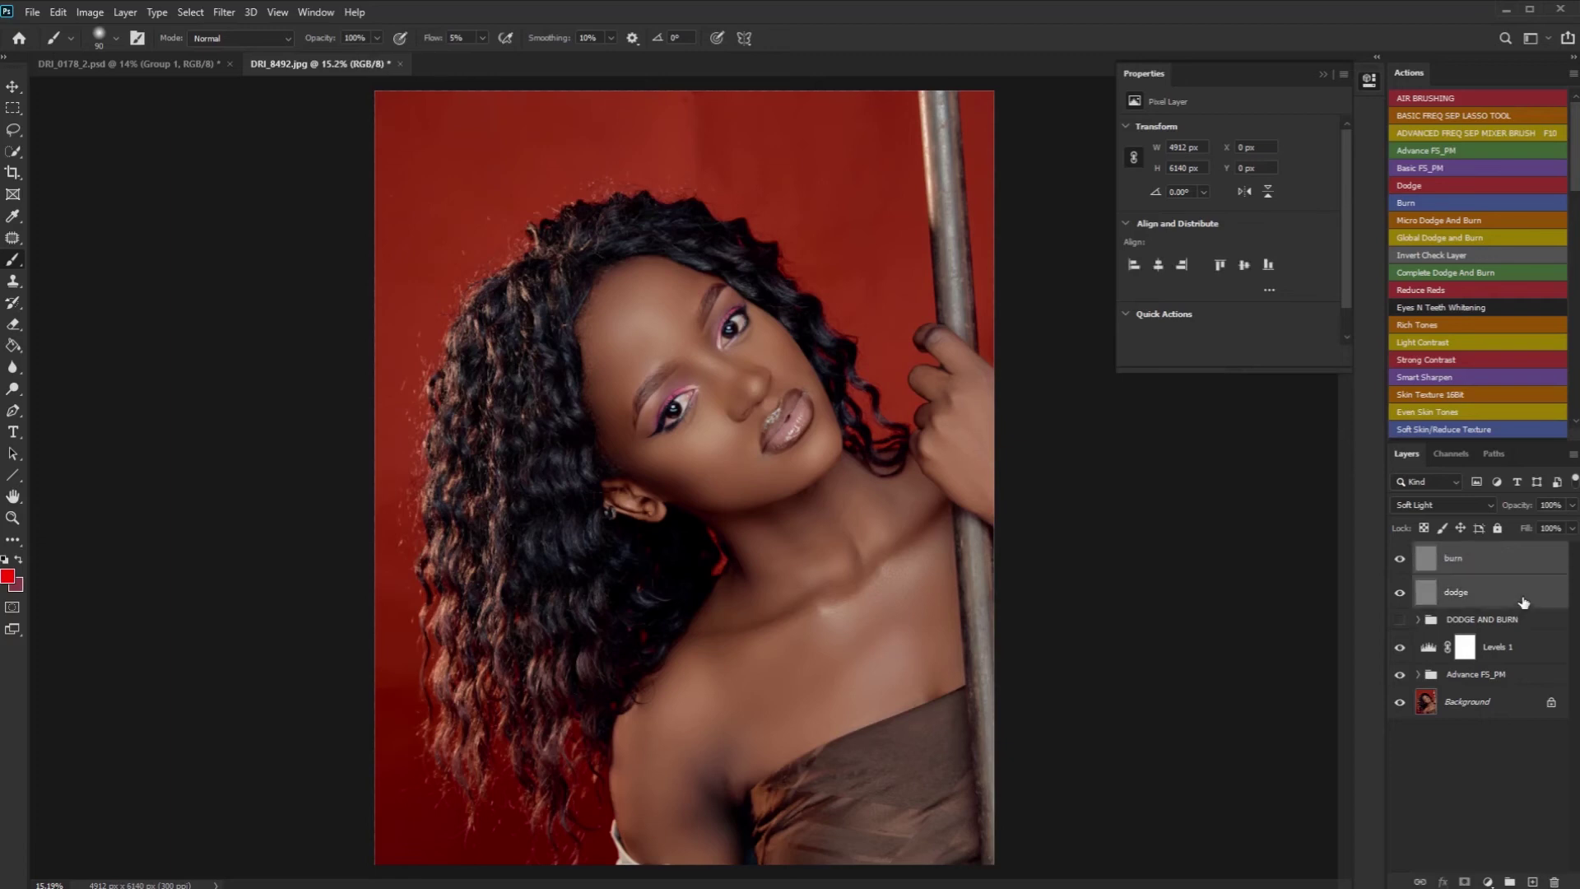
key(ctrl+g)
double_click(1465, 551)
text(d)
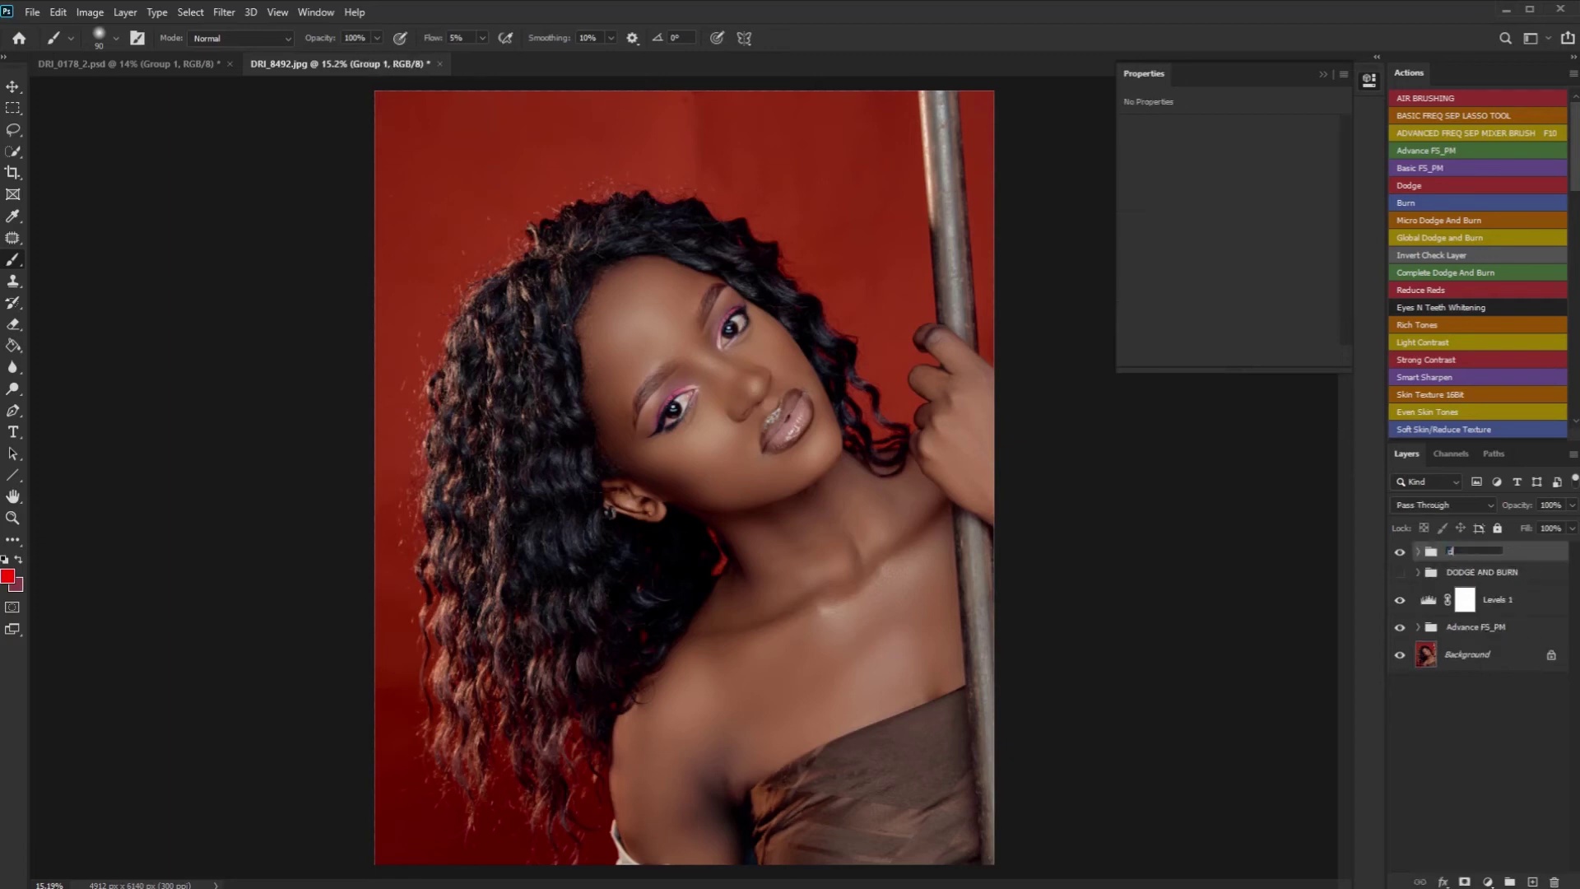
text(odge & burn)
key(Return)
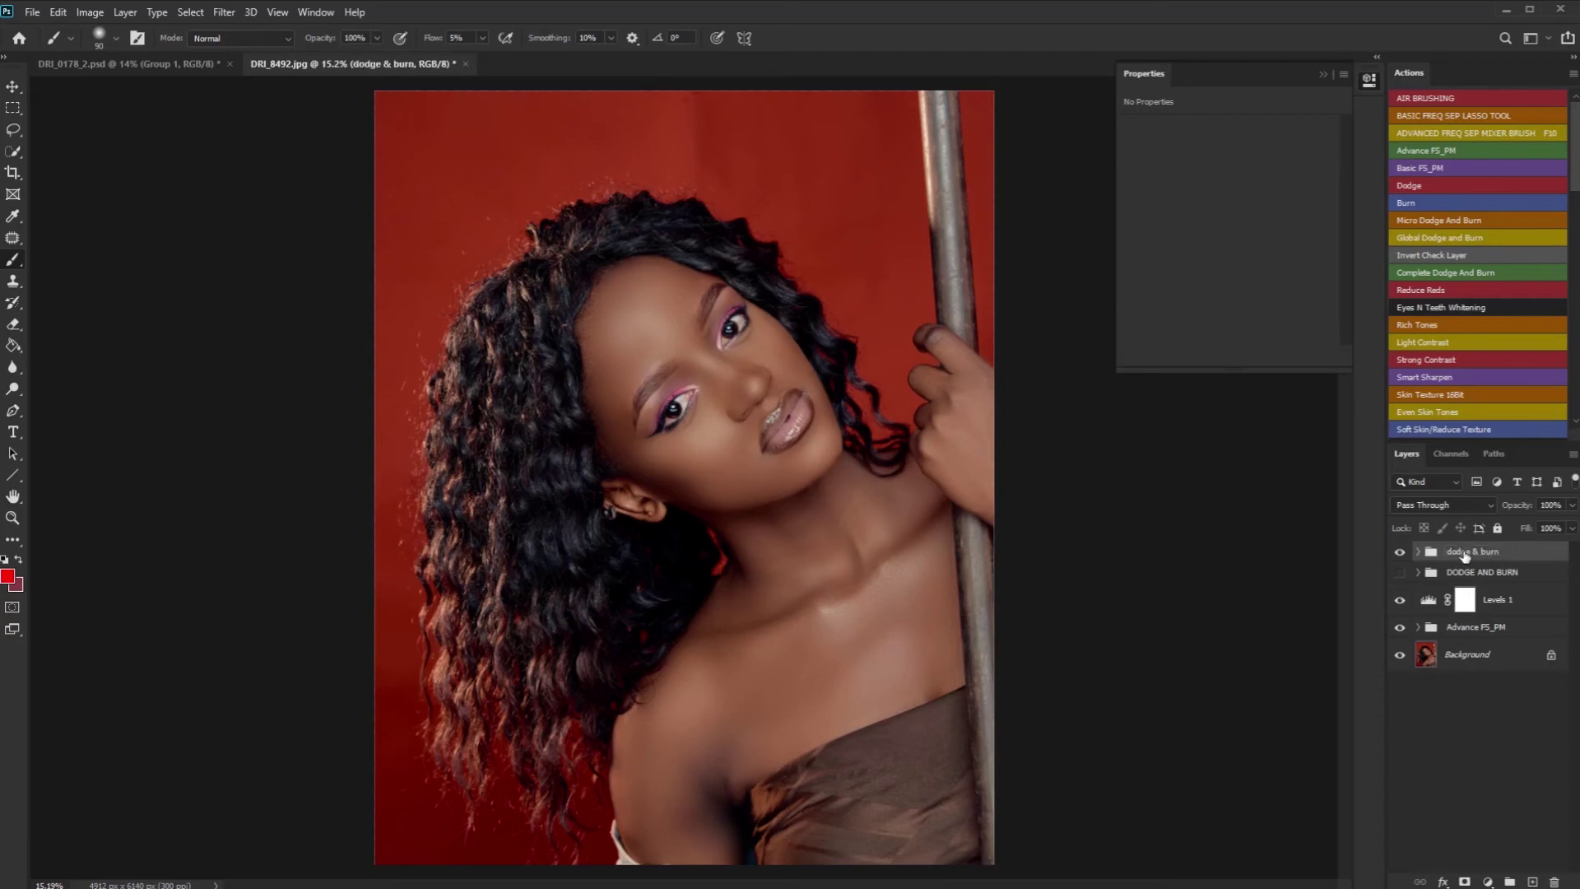
Step: Add a Black & White adjustment layer above the dodge layer inside the dodge & burn group, with Reds at -37
click(1417, 551)
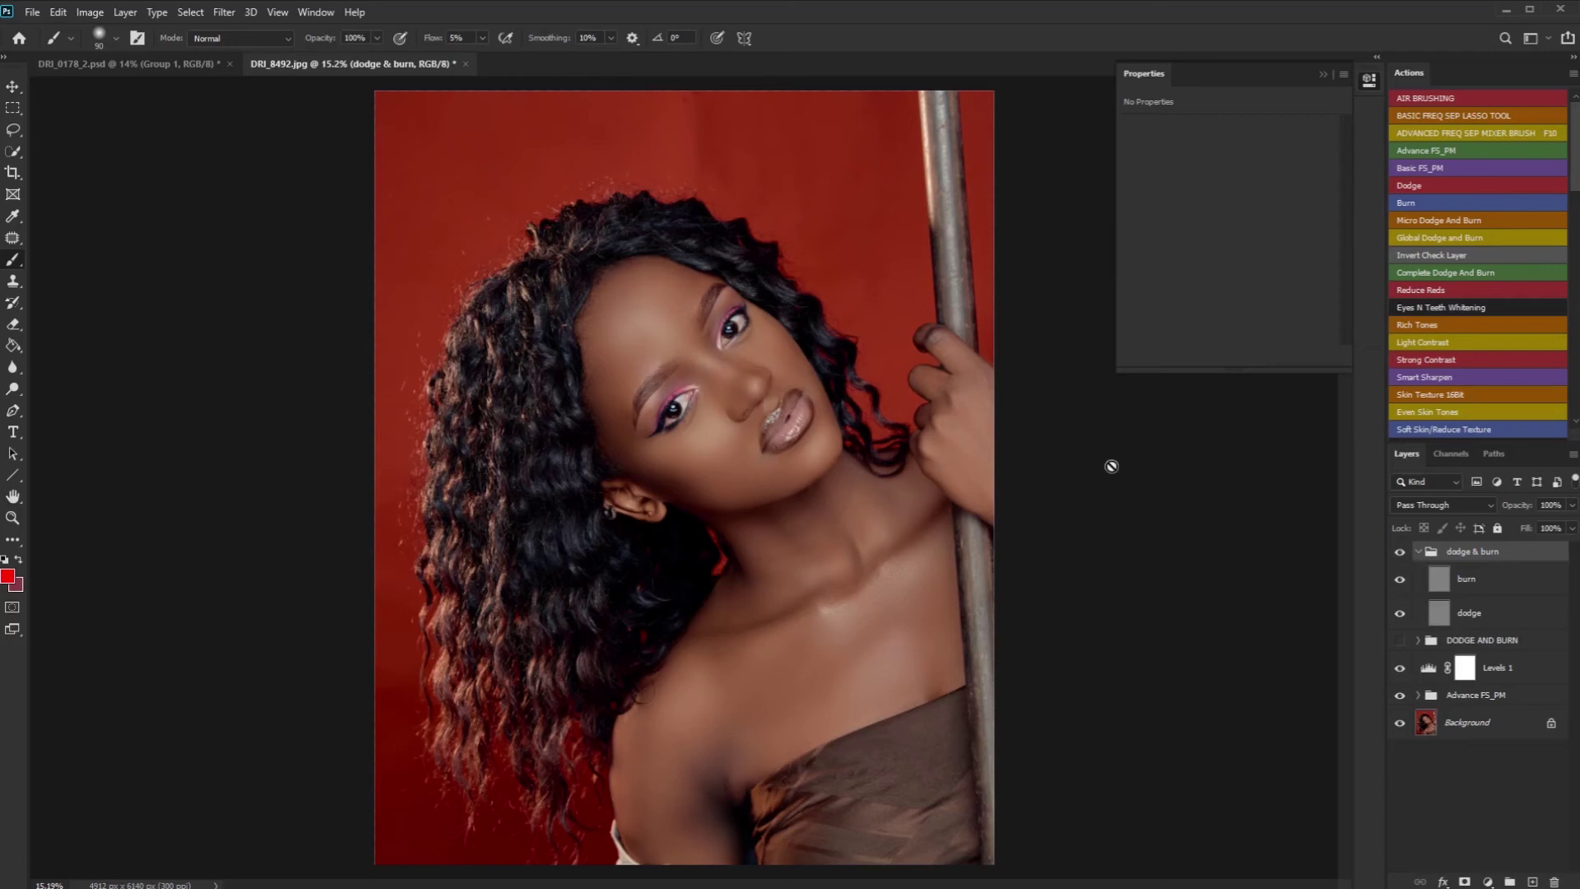
click(1505, 616)
click(1488, 881)
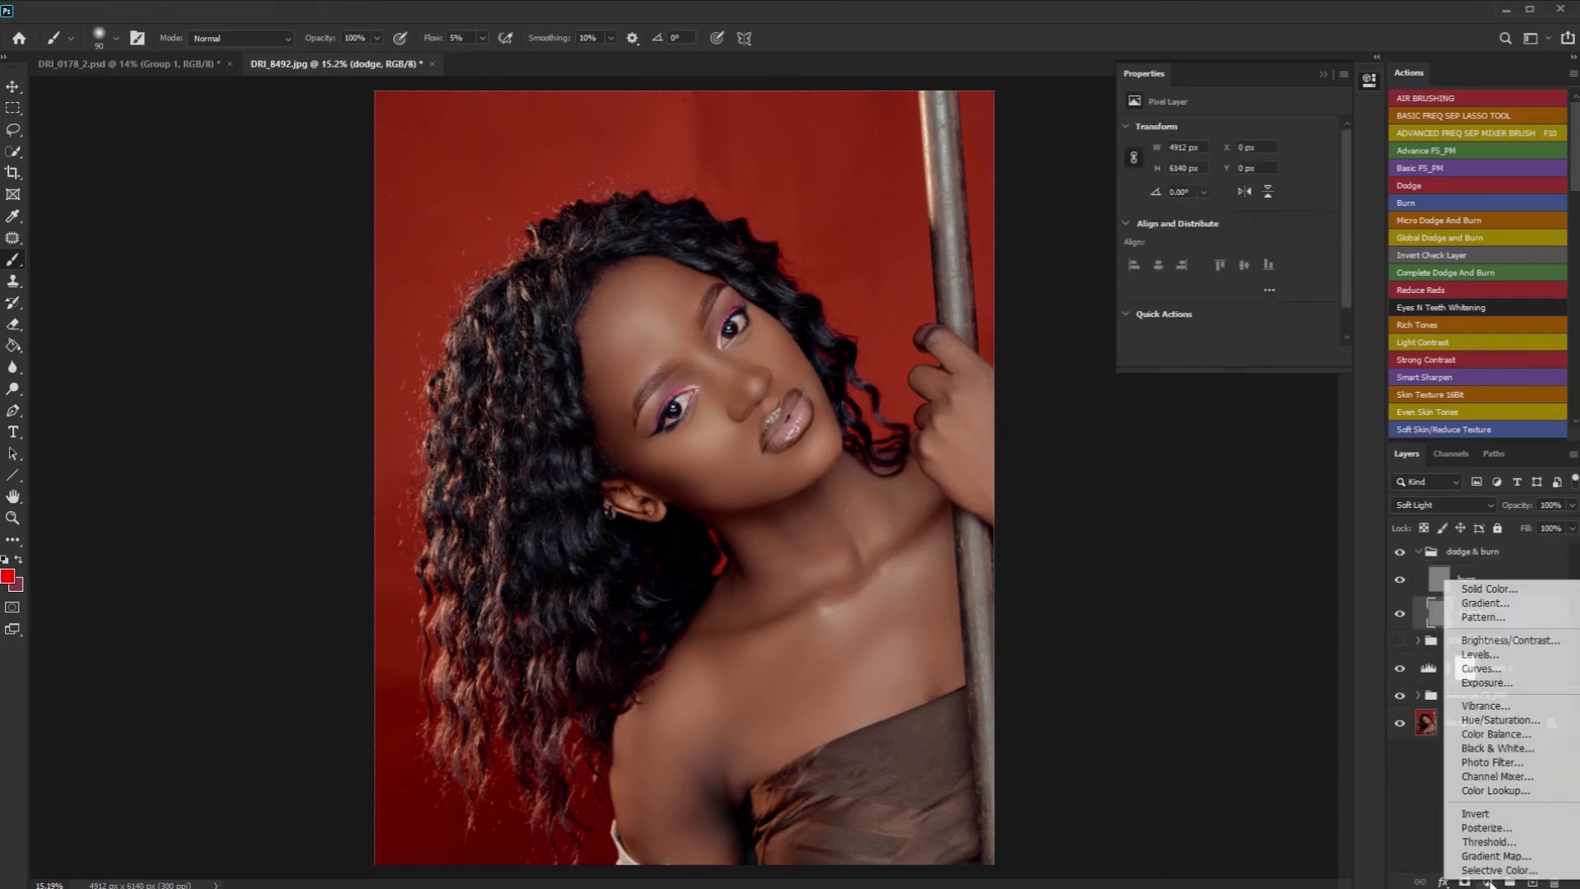
click(1520, 746)
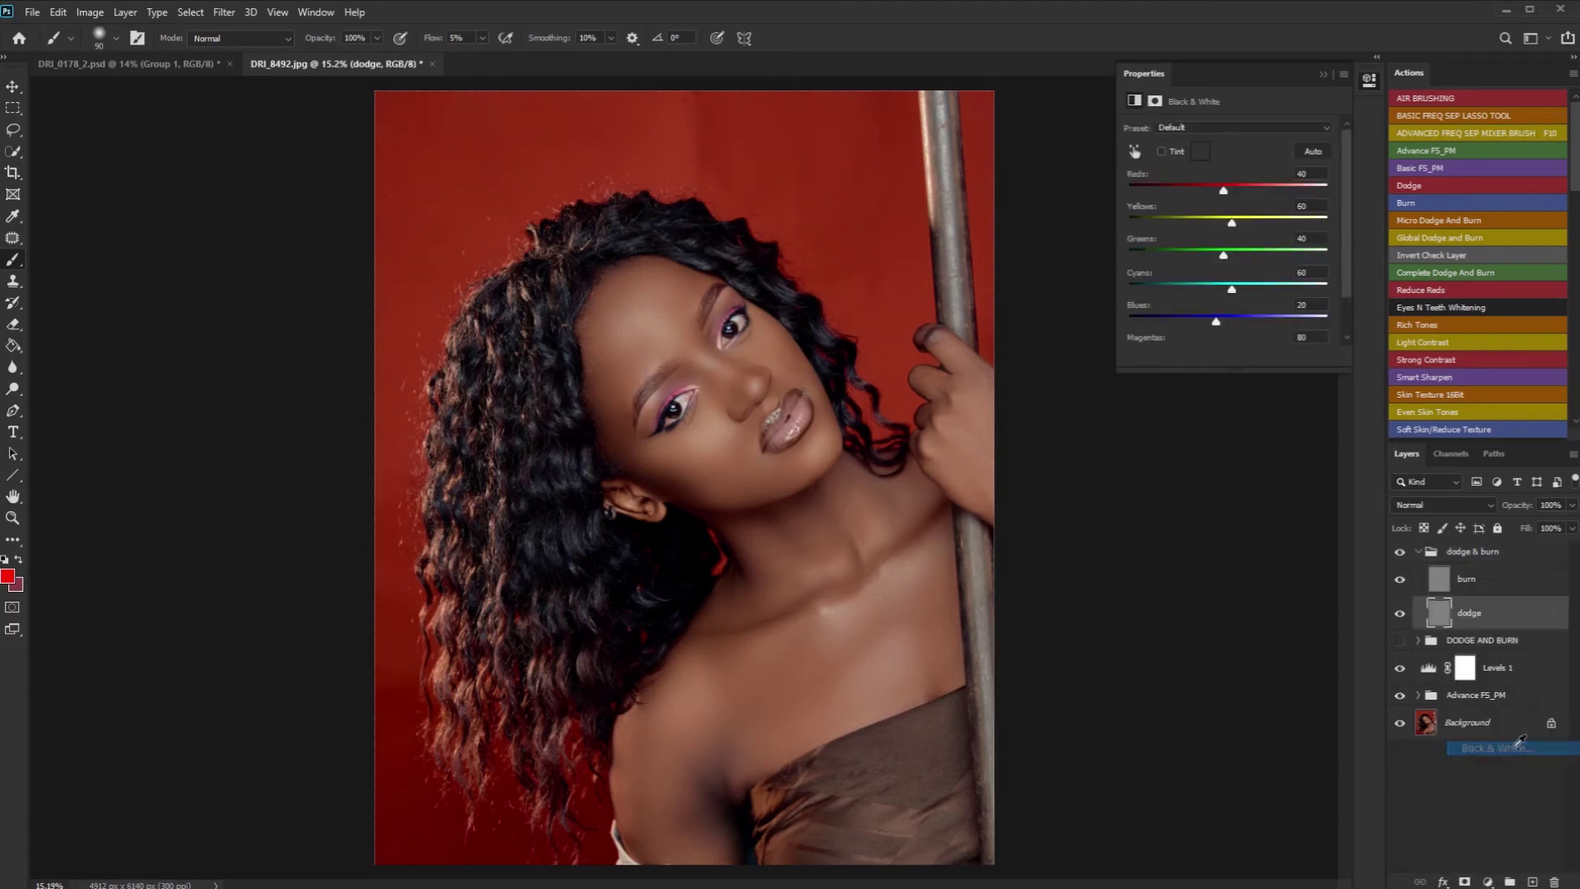
click(1196, 186)
drag(1195, 187, 1192, 188)
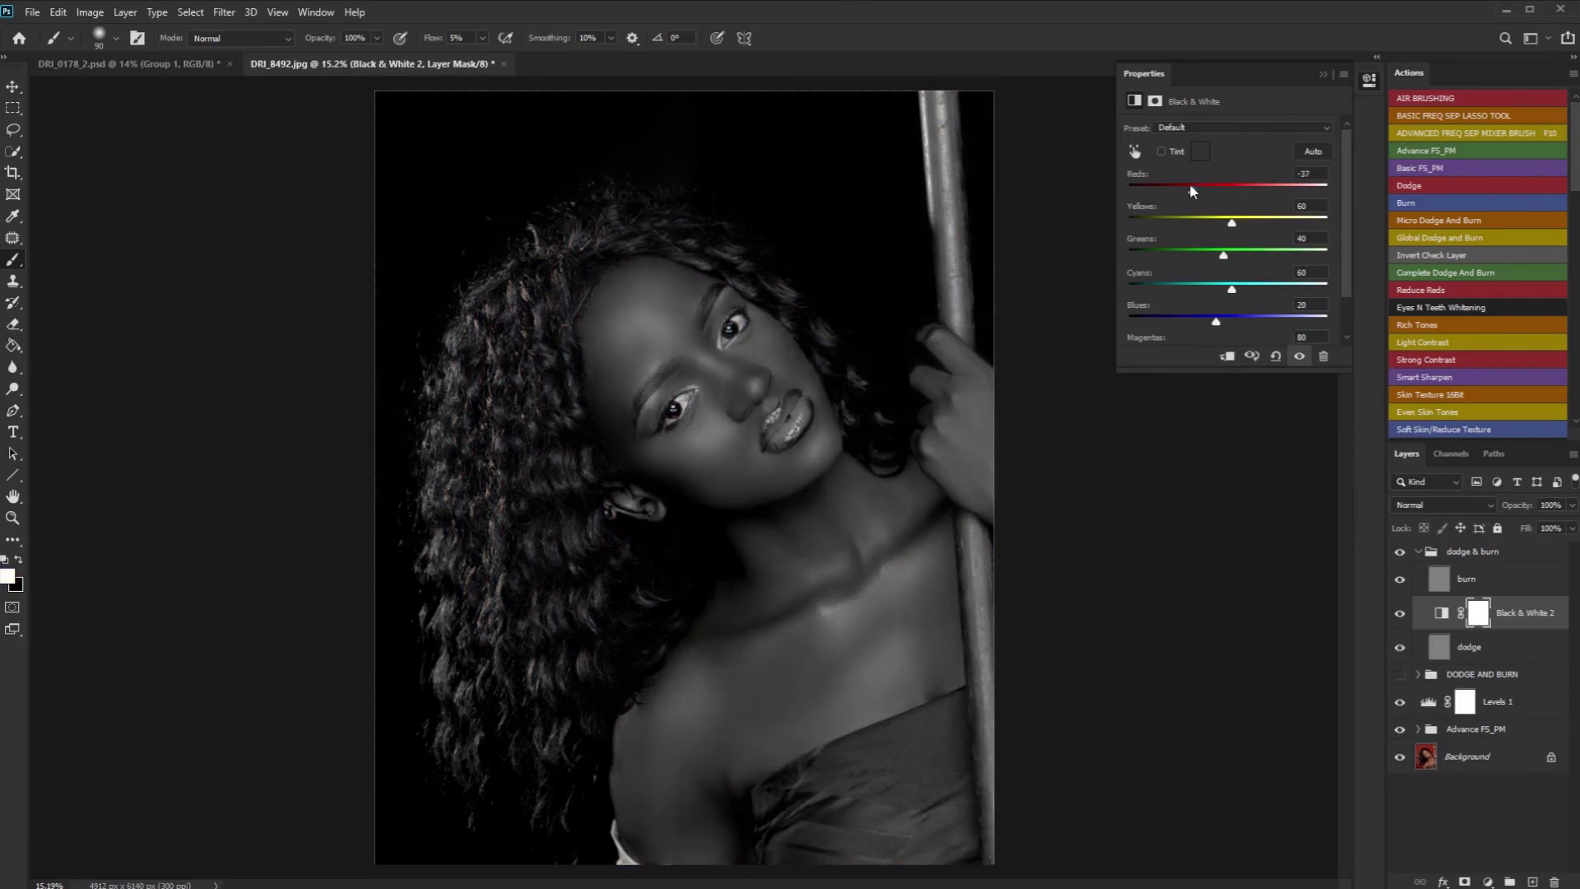
Step: Activate the Dodge Tool on the dodge layer and set its exposure to 3%
click(1526, 650)
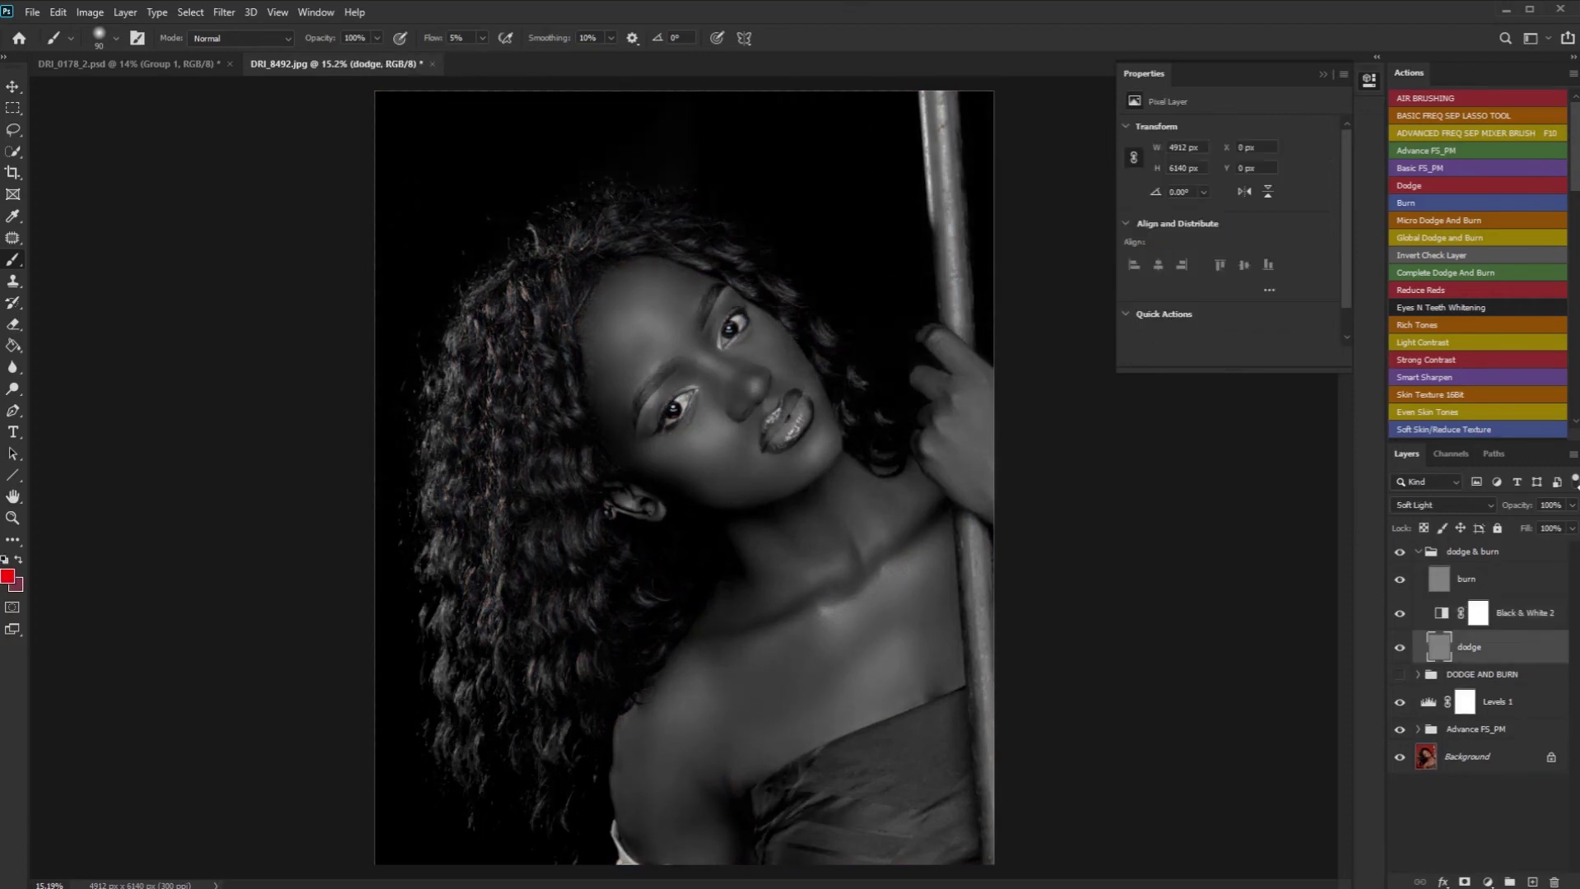
click(13, 389)
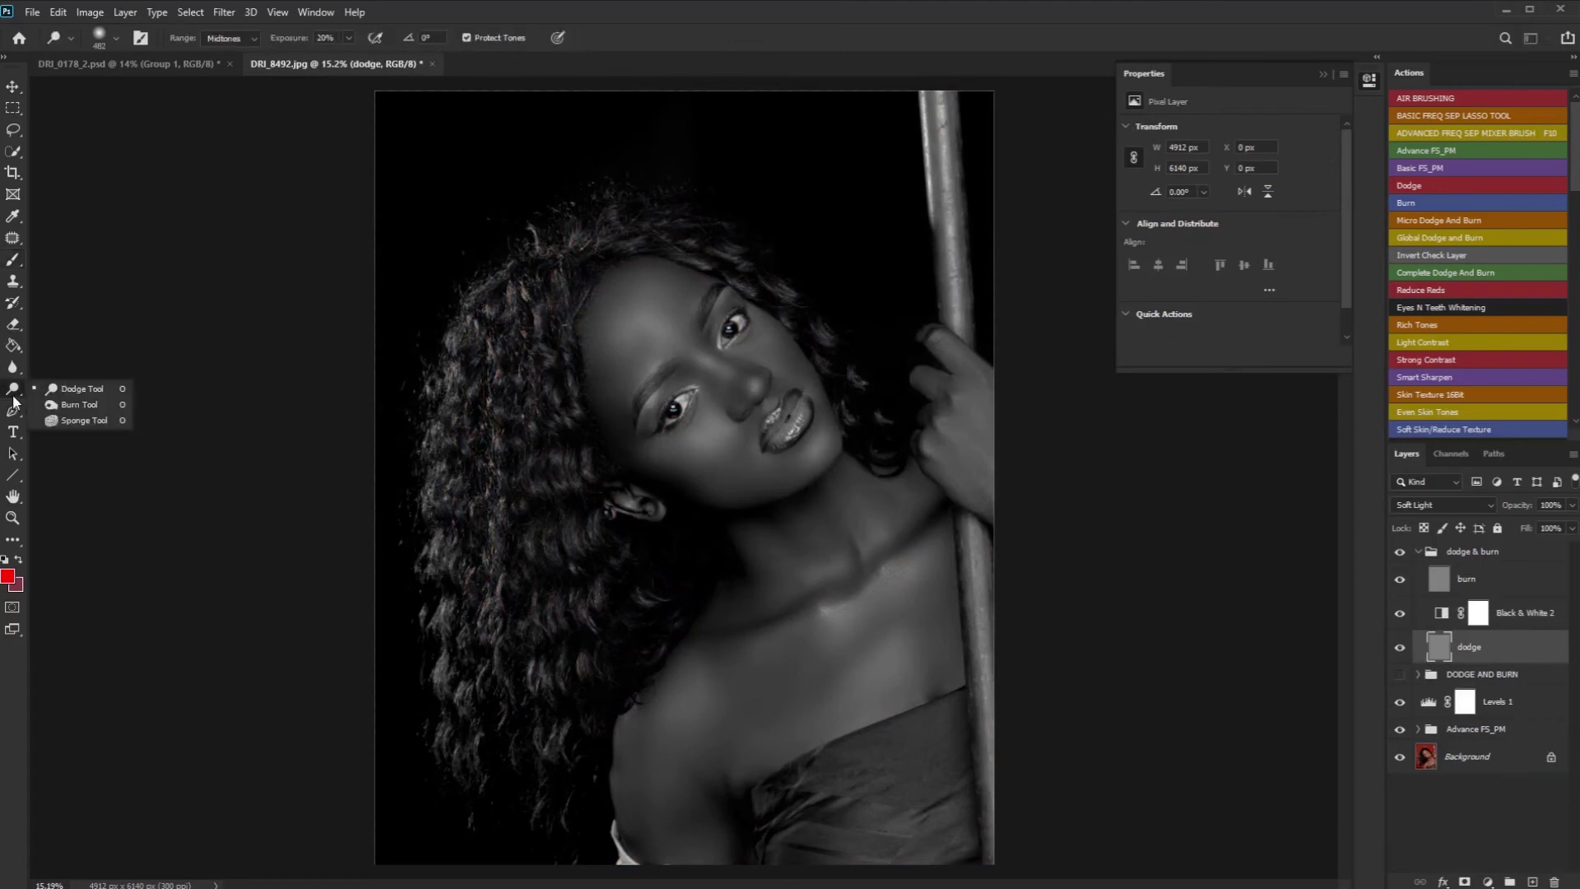
click(71, 389)
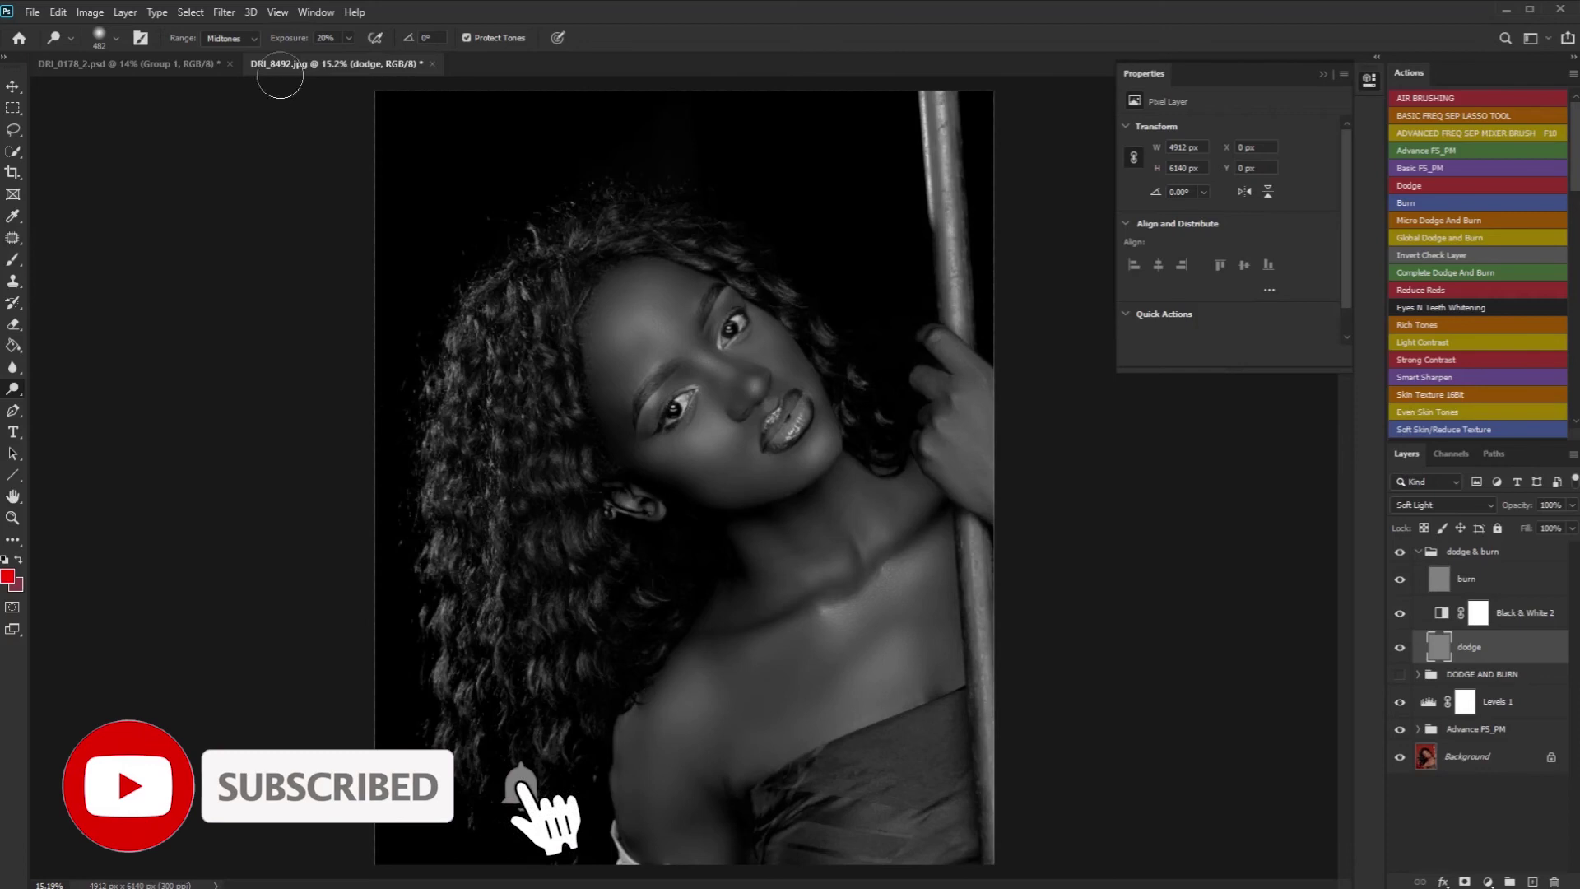
drag(296, 44, 251, 46)
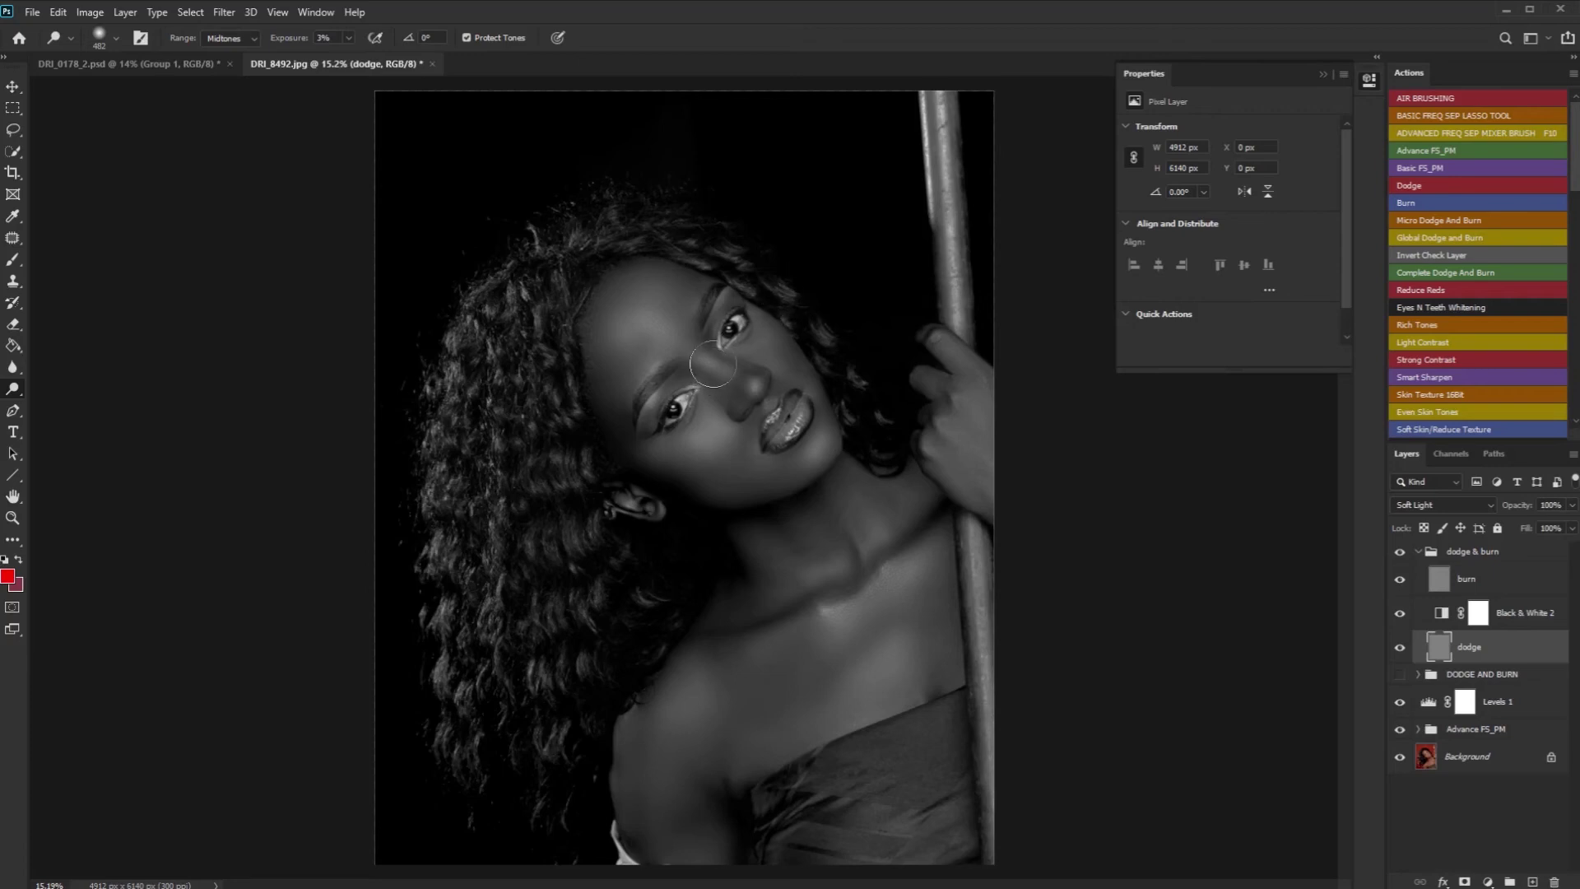
Step: Hide the Advance FS_PM group and dodge the forehead highlights with a soft 600 px brush at 0% hardness
scroll(708, 368, up, 3)
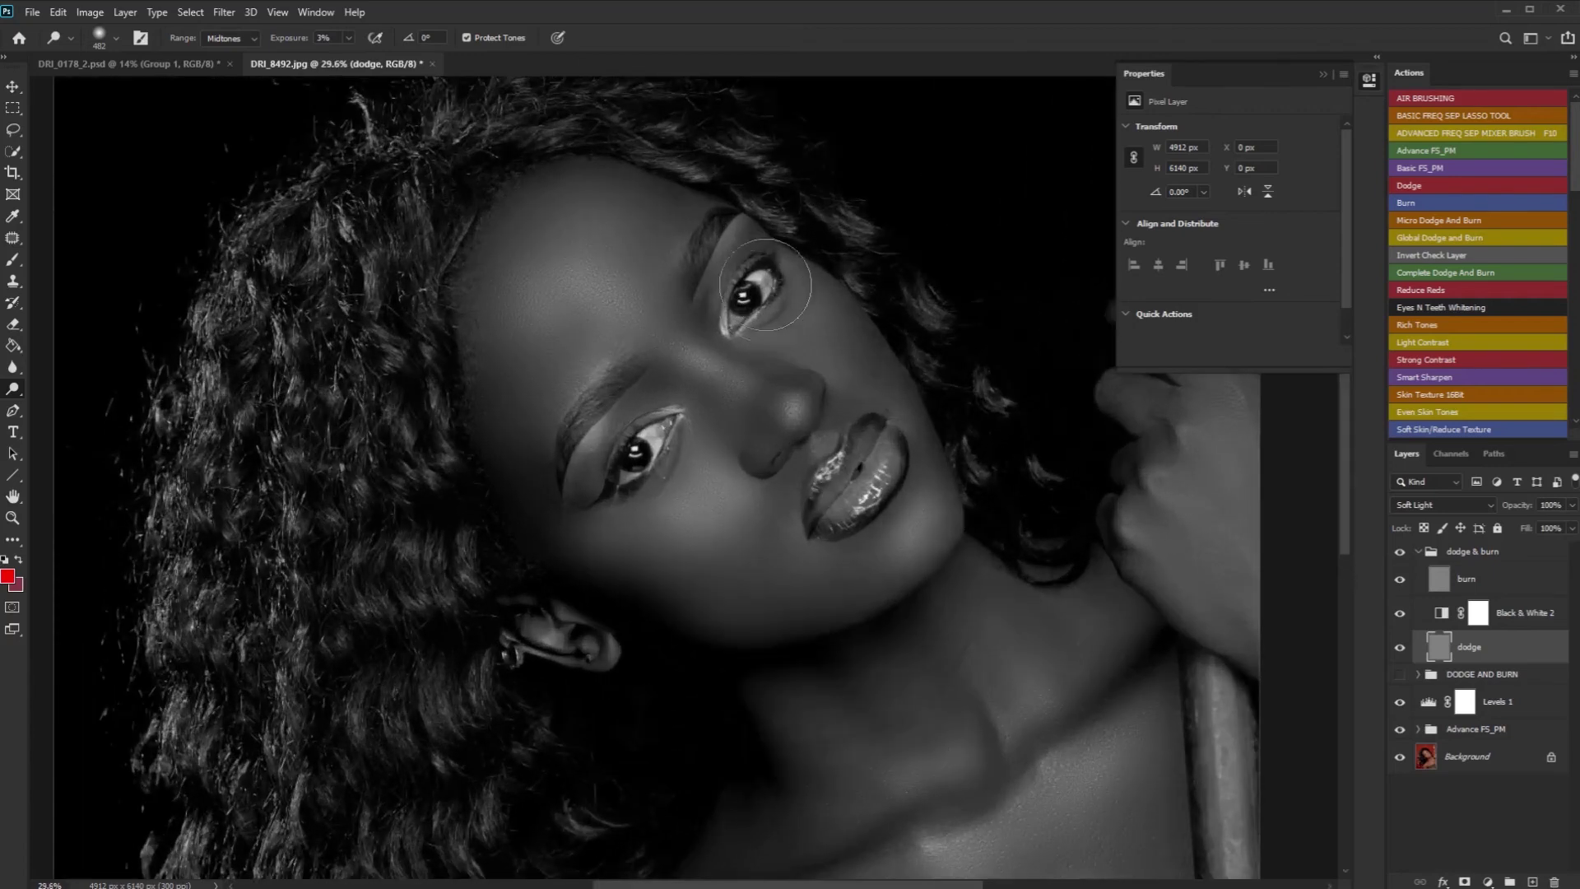
click(1400, 730)
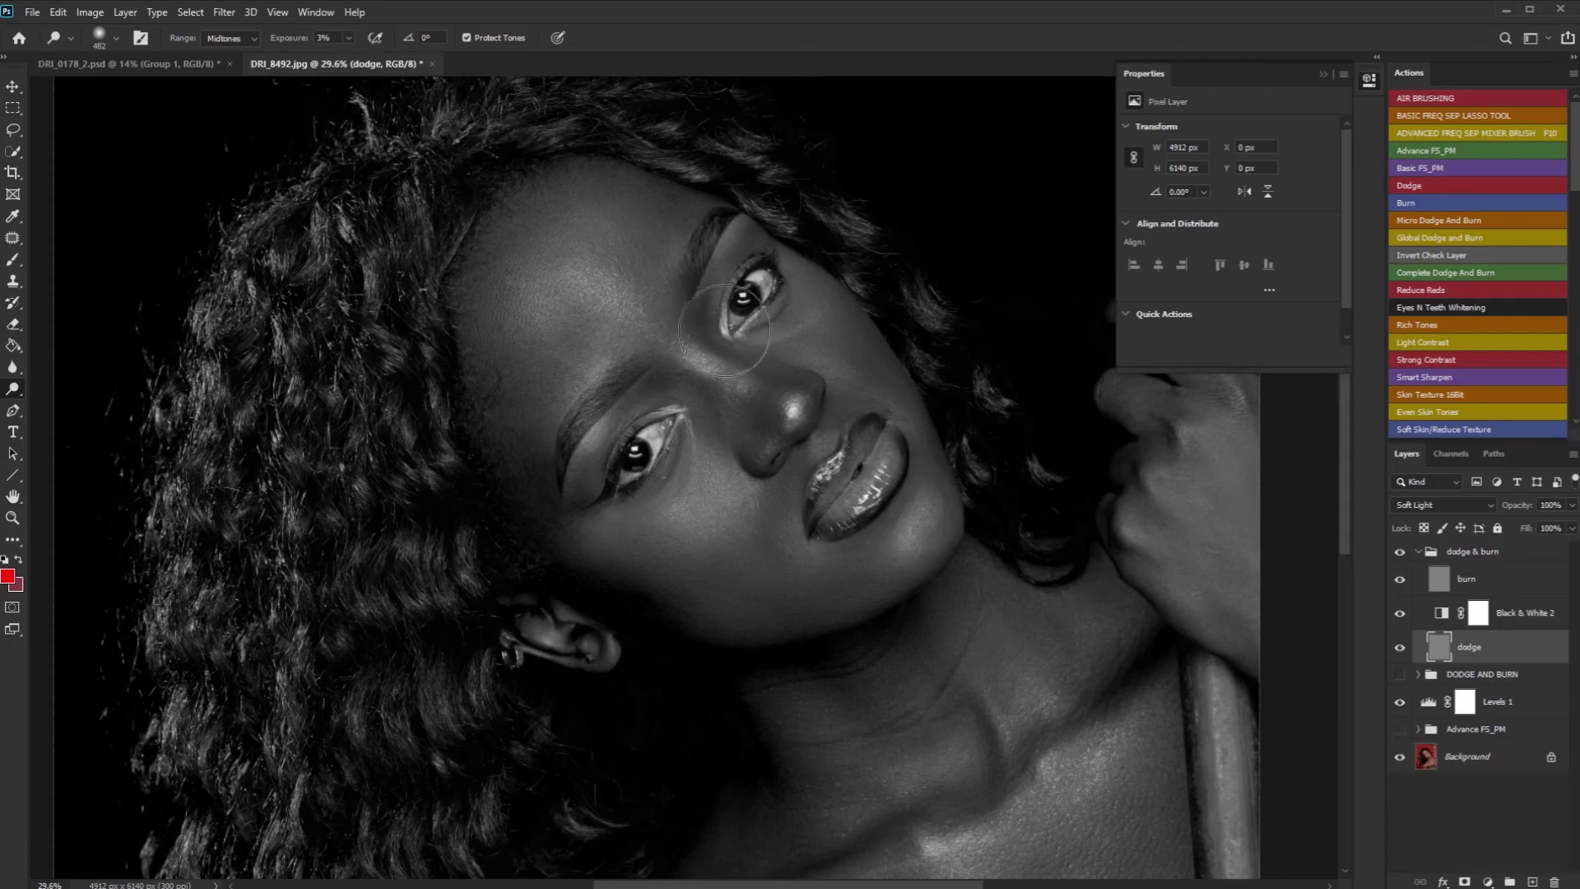
key(bracketright)
key(bracketright)
key(bracketright)
key(bracketright)
key(bracketleft)
key(bracketleft)
right_click(654, 319)
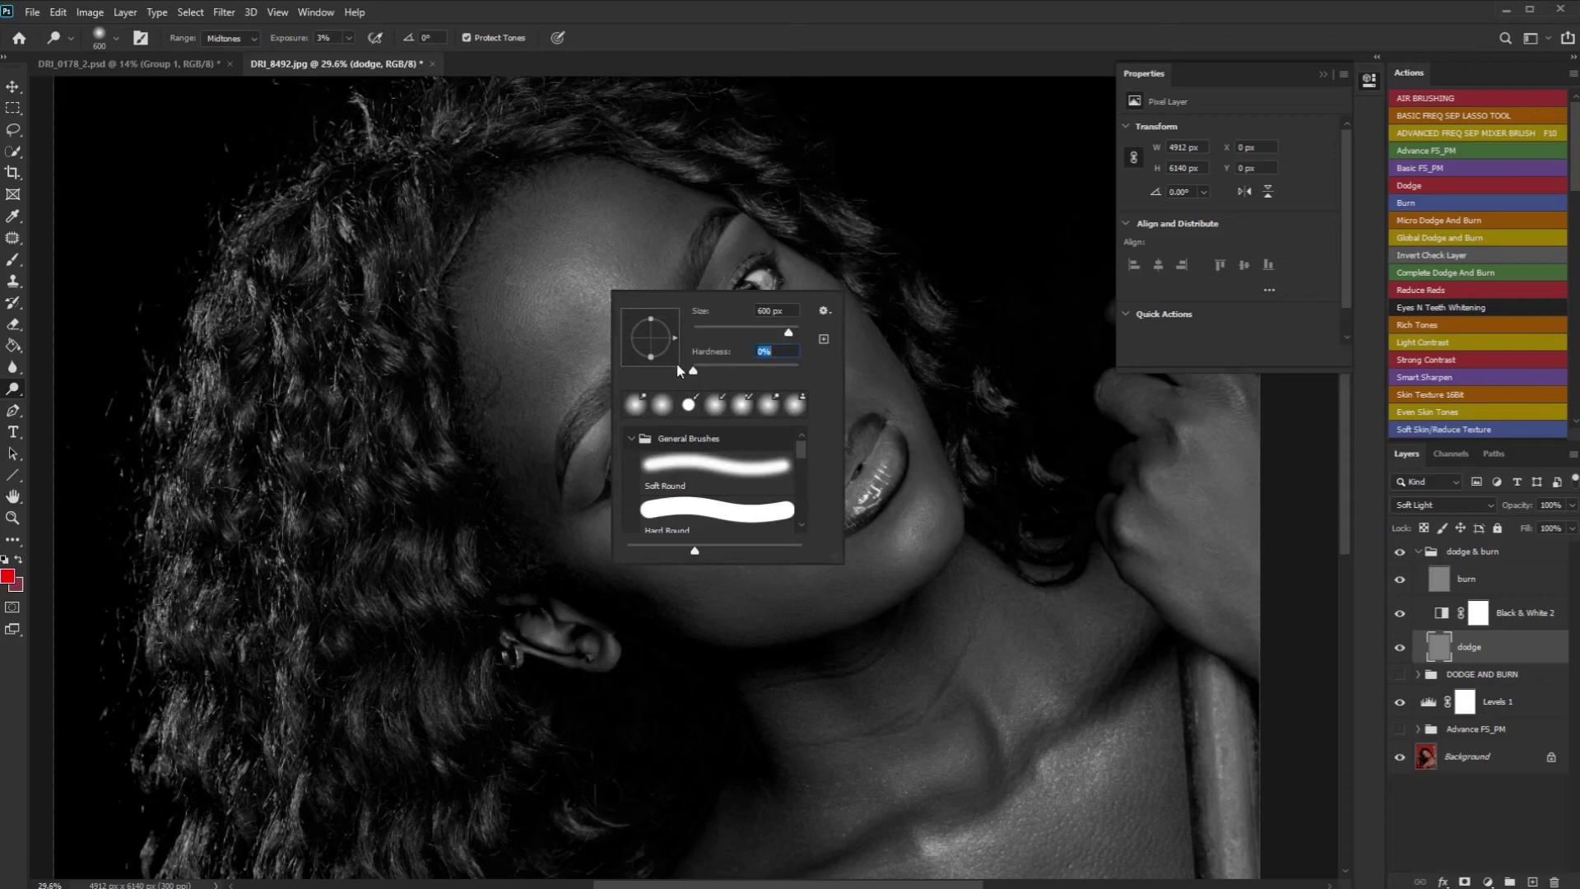
click(568, 245)
mouse_move(594, 262)
mouse_down()
mouse_move(621, 284)
mouse_move(588, 302)
mouse_move(591, 261)
mouse_move(613, 265)
mouse_move(627, 303)
mouse_move(588, 292)
mouse_move(625, 272)
mouse_move(586, 312)
mouse_up()
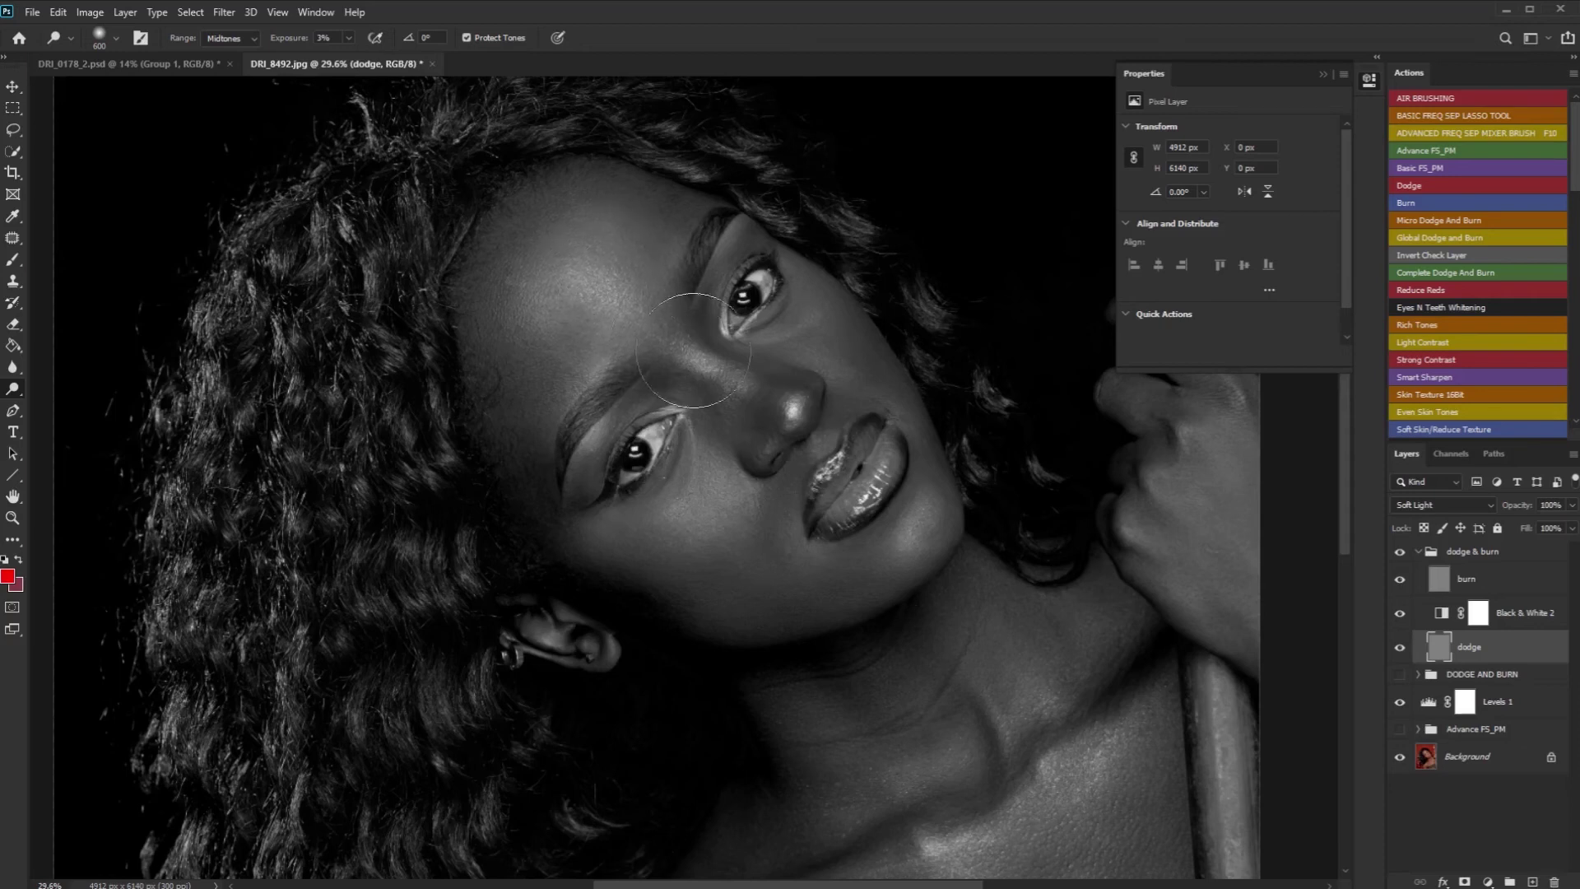
Step: Dodge the highlight on the nose, varying the brush size up to about 400 px
scroll(695, 292, down, 3)
scroll(602, 292, up, 1)
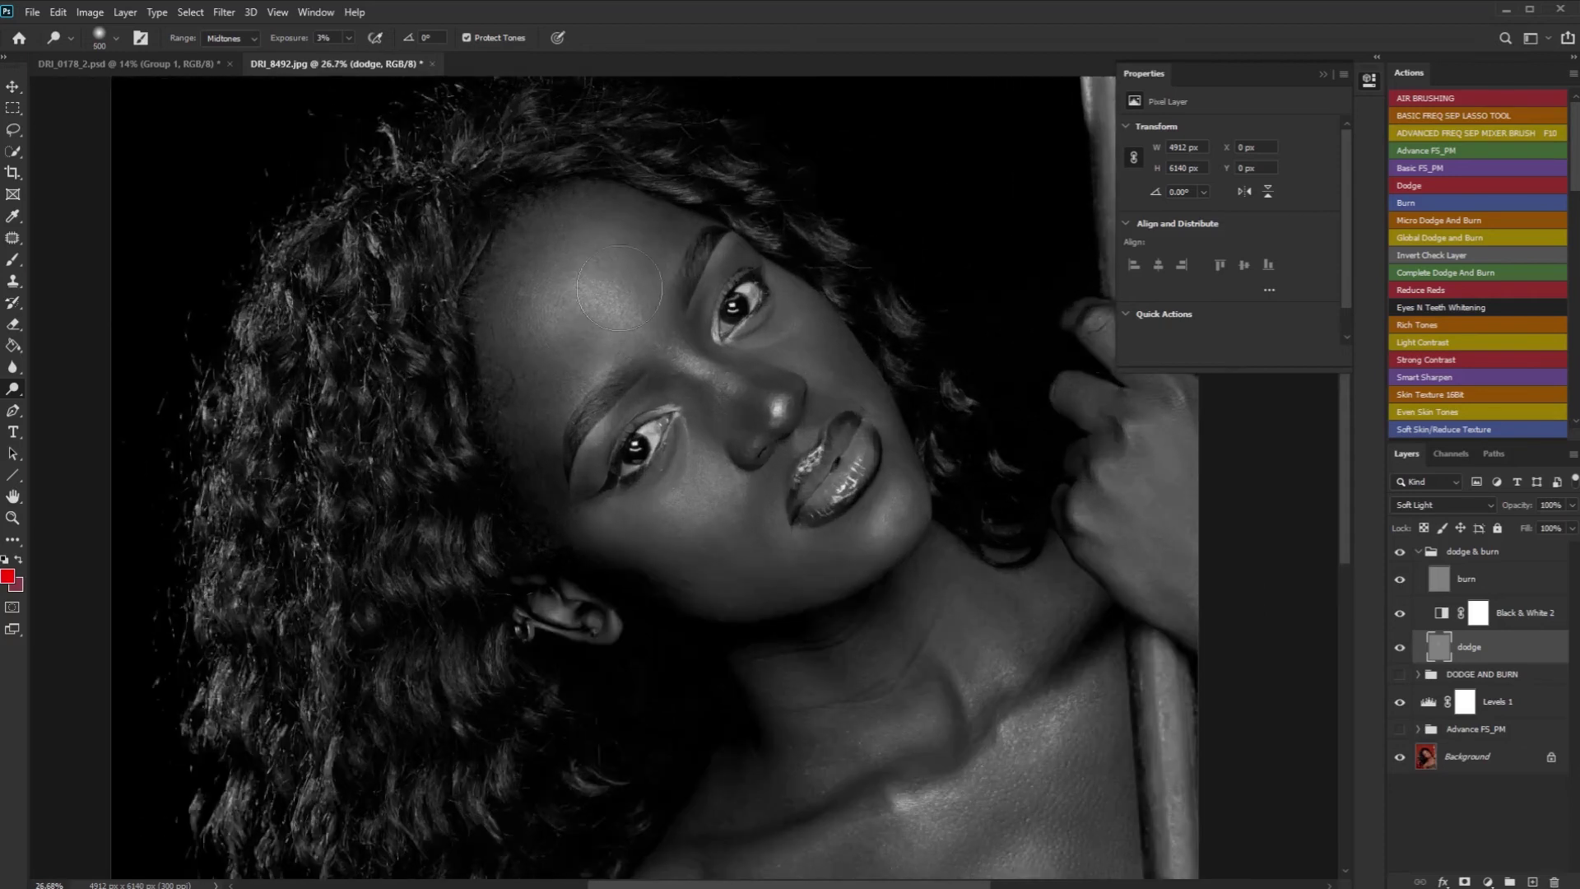
key(bracketleft)
key(bracketleft)
key(bracketleft)
key(bracketleft)
key(bracketleft)
key(bracketleft)
drag(787, 410, 764, 416)
key(bracketright)
key(bracketright)
key(bracketright)
key(bracketleft)
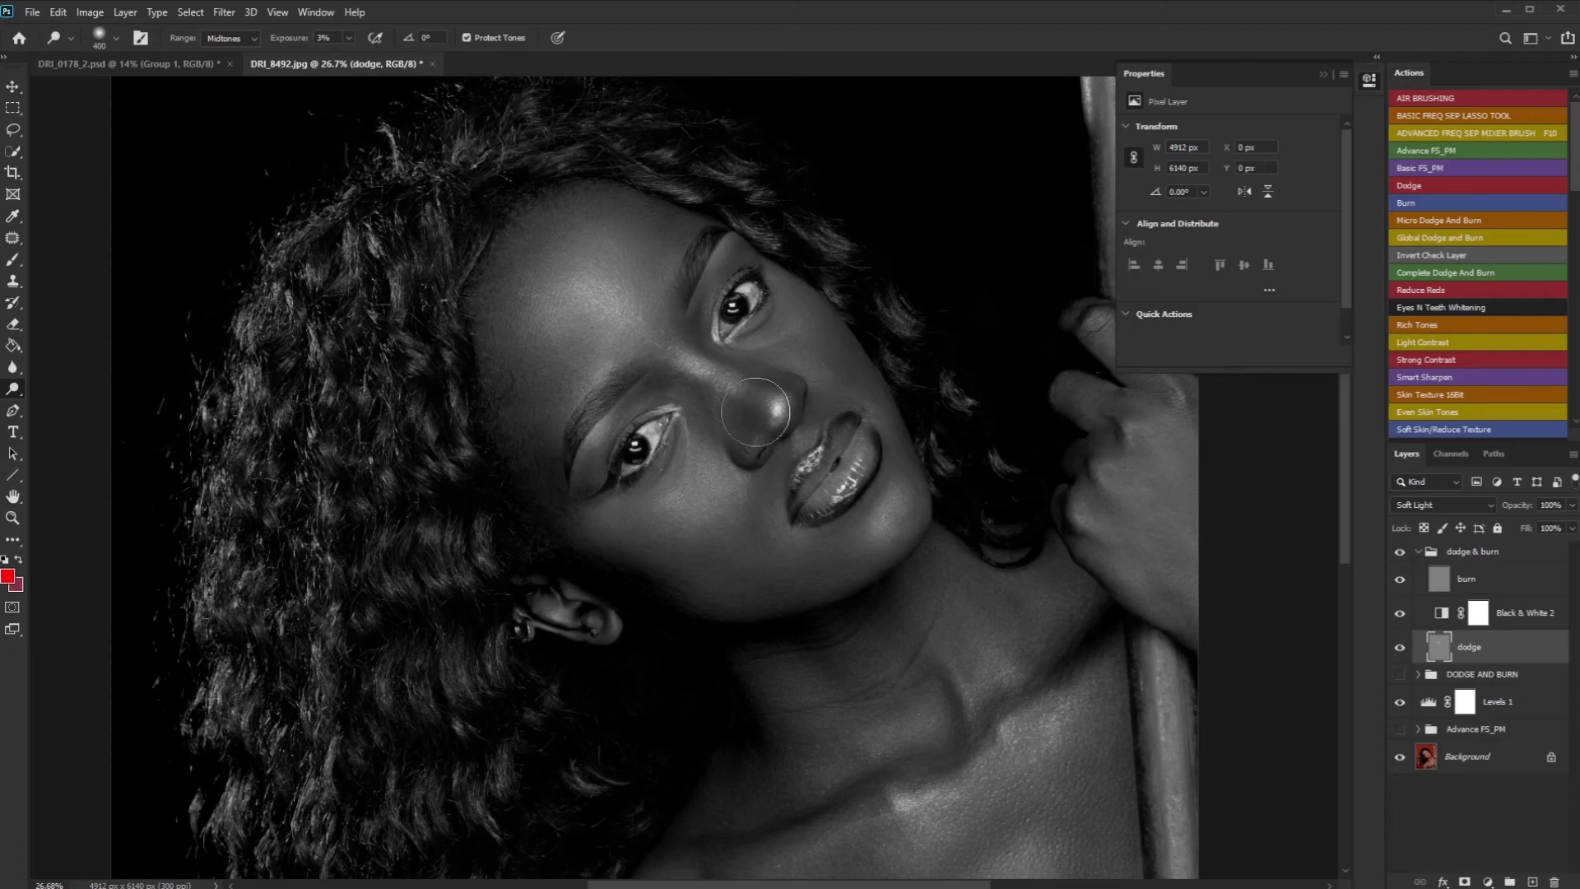
Step: Dodge the cheek and under-eye highlights beside the nose with a brush of about 300 px
key(bracketleft)
key(bracketright)
key(bracketright)
key(bracketright)
key(bracketleft)
key(bracketleft)
key(bracketleft)
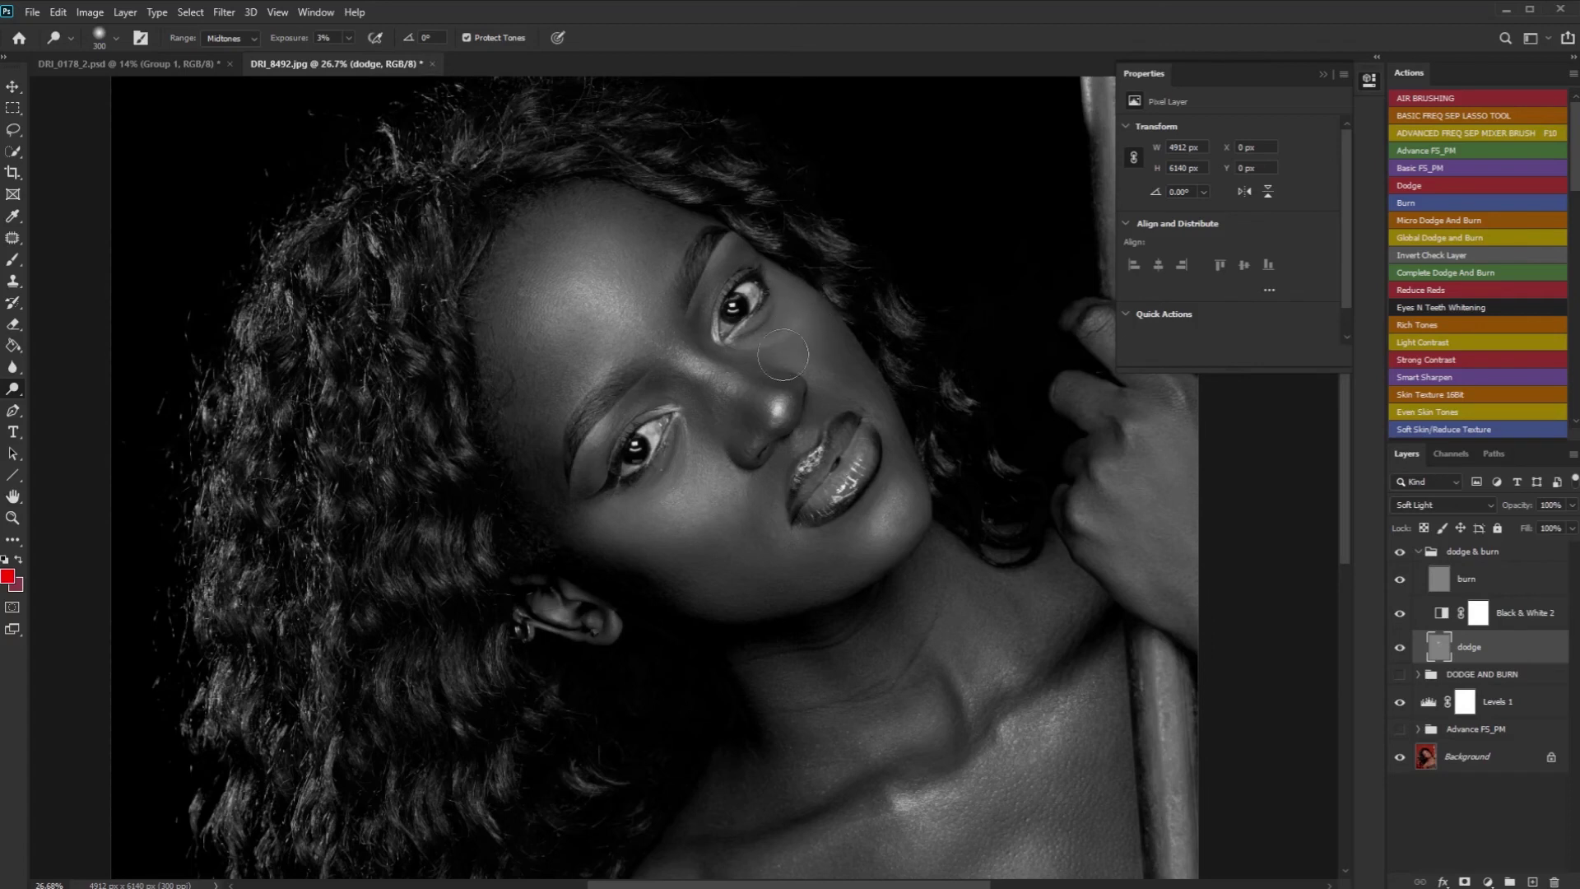
Step: Dodge the small facial highlights and the lips, reducing the brush to about 90 px
key(bracketleft)
key(bracketleft)
key(bracketleft)
key(bracketleft)
key(bracketleft)
key(bracketright)
key(bracketright)
key(bracketright)
key(bracketright)
key(bracketleft)
key(bracketleft)
key(bracketleft)
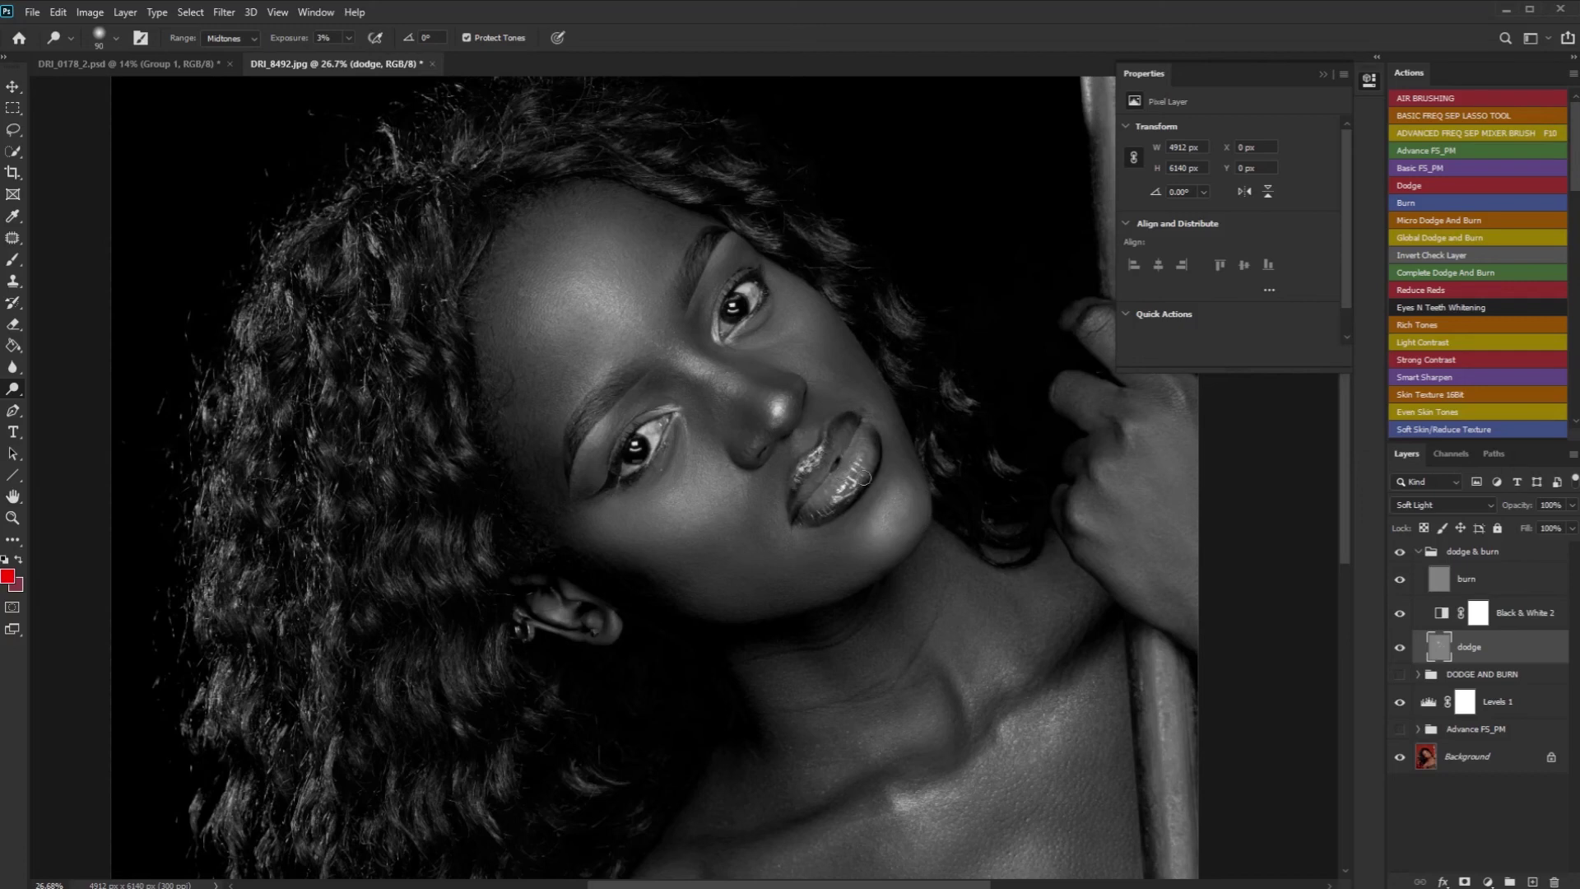
Step: Dodge the collarbone and upper chest highlights, enlarging the brush to about 400 px
scroll(946, 600, down, 2)
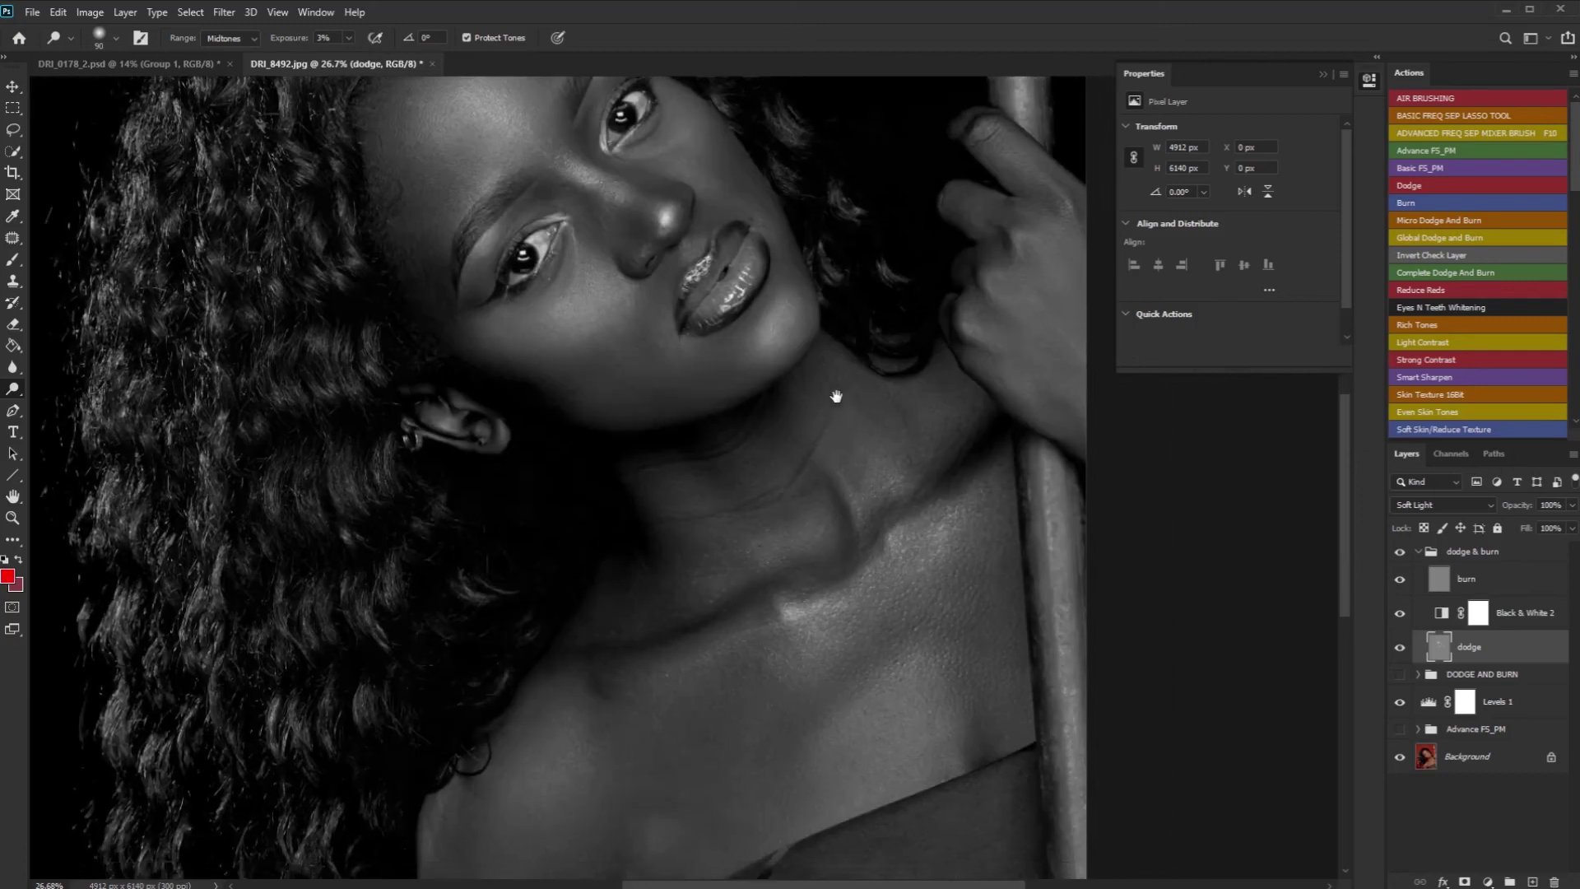
scroll(813, 470, down, 1)
scroll(813, 470, down, 2)
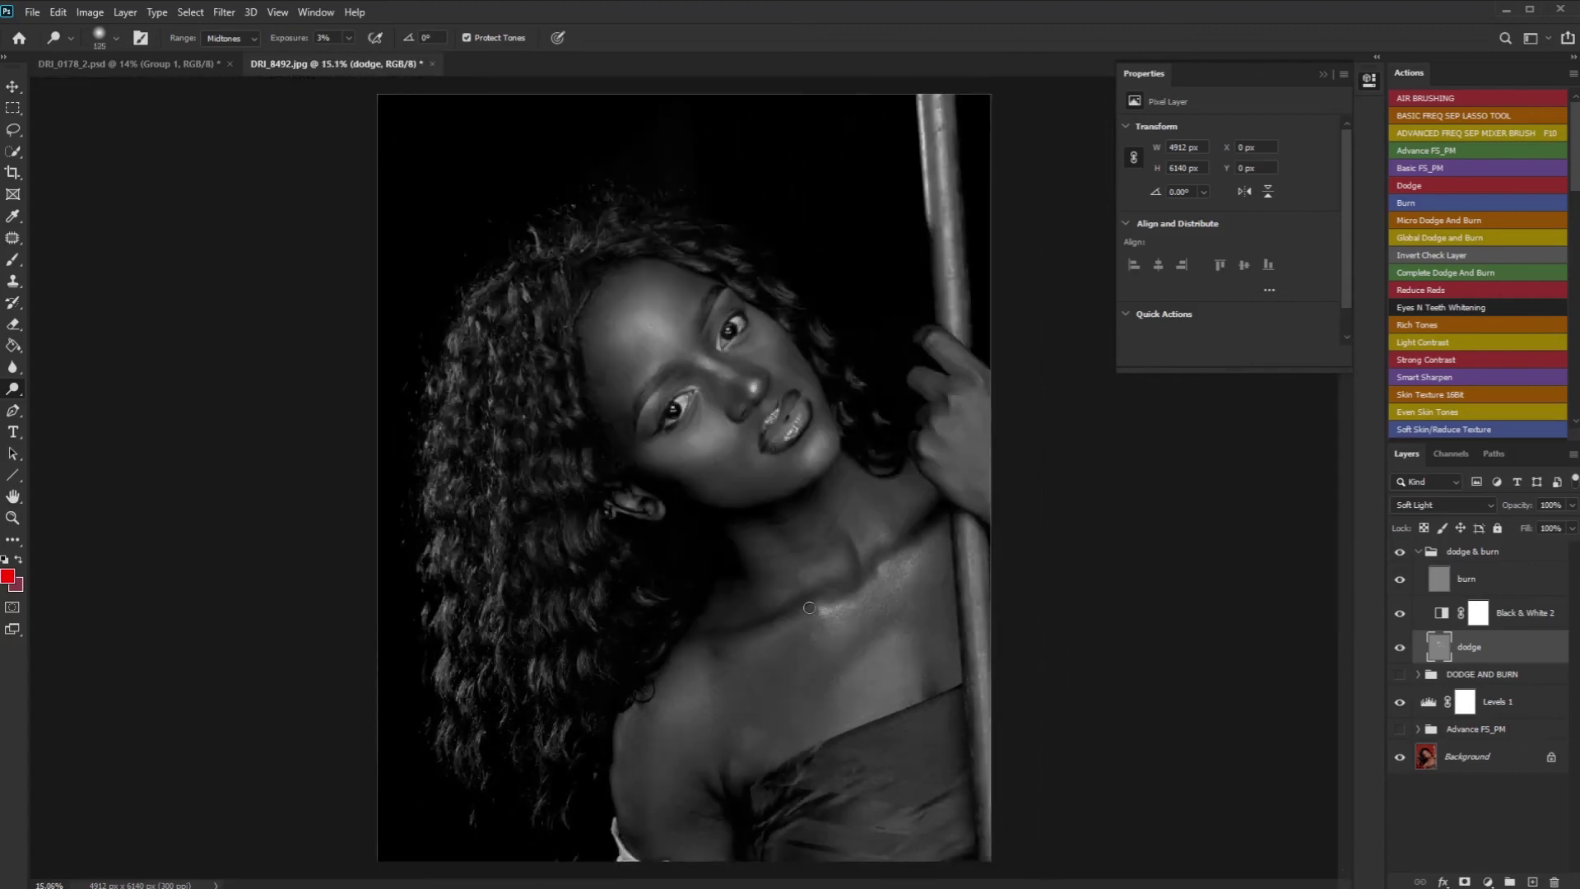
key(bracketright)
key(bracketright)
key(bracketright)
key(bracketright)
key(bracketright)
key(bracketright)
key(bracketright)
key(bracketright)
key(bracketright)
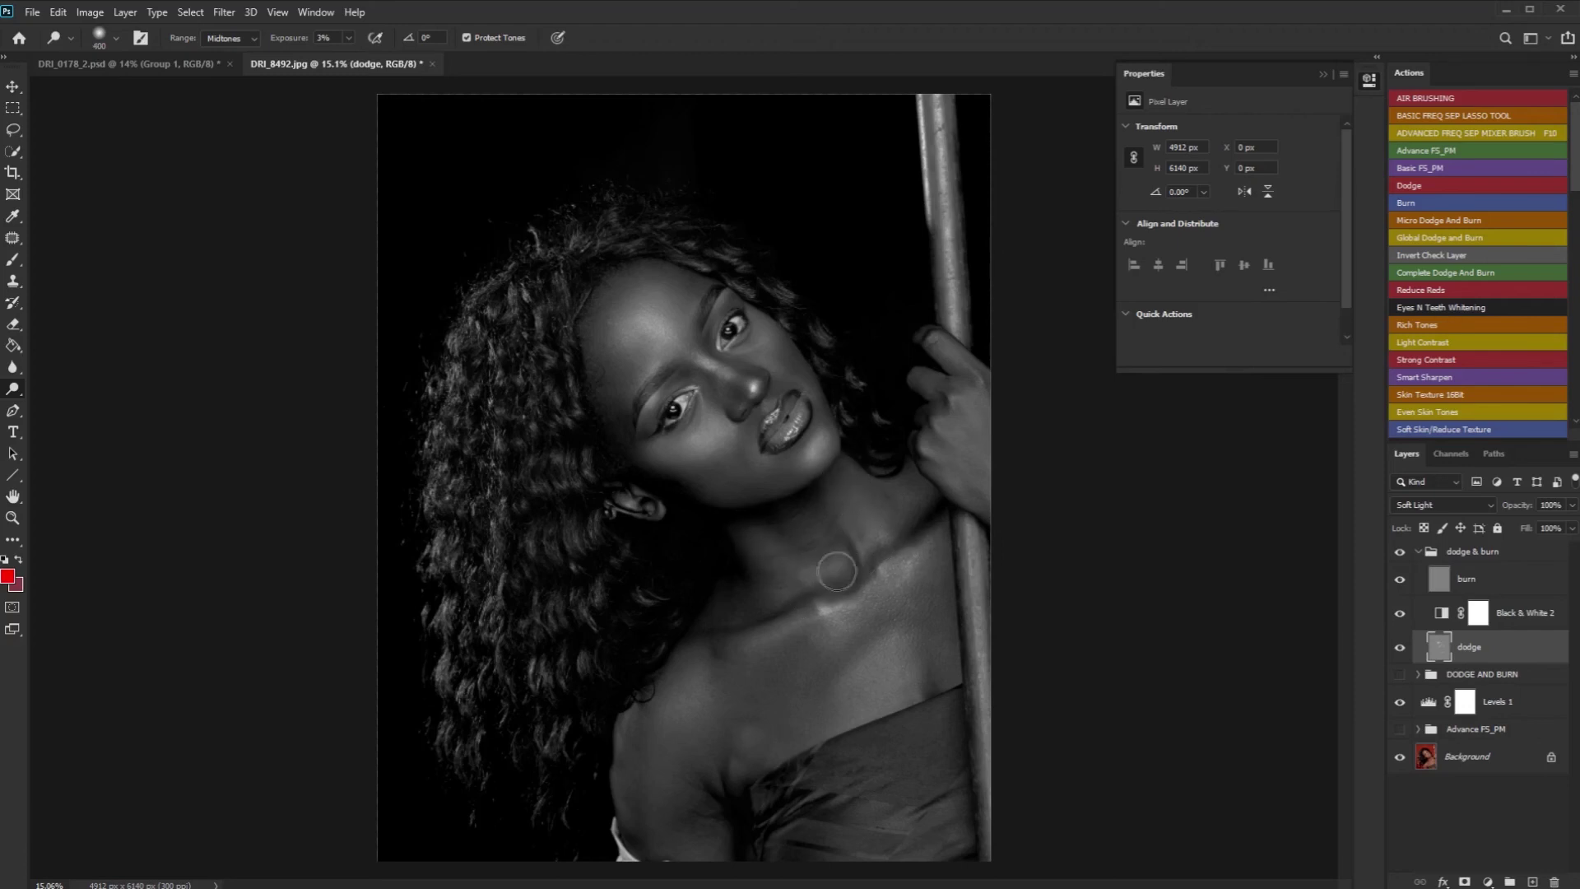
Step: Dodge the highlights on the shoulder area and the hand on the pole with a brush of about 400 px
key(bracketright)
key(bracketright)
key(bracketleft)
key(bracketright)
key(bracketleft)
key(bracketleft)
key(bracketleft)
key(bracketleft)
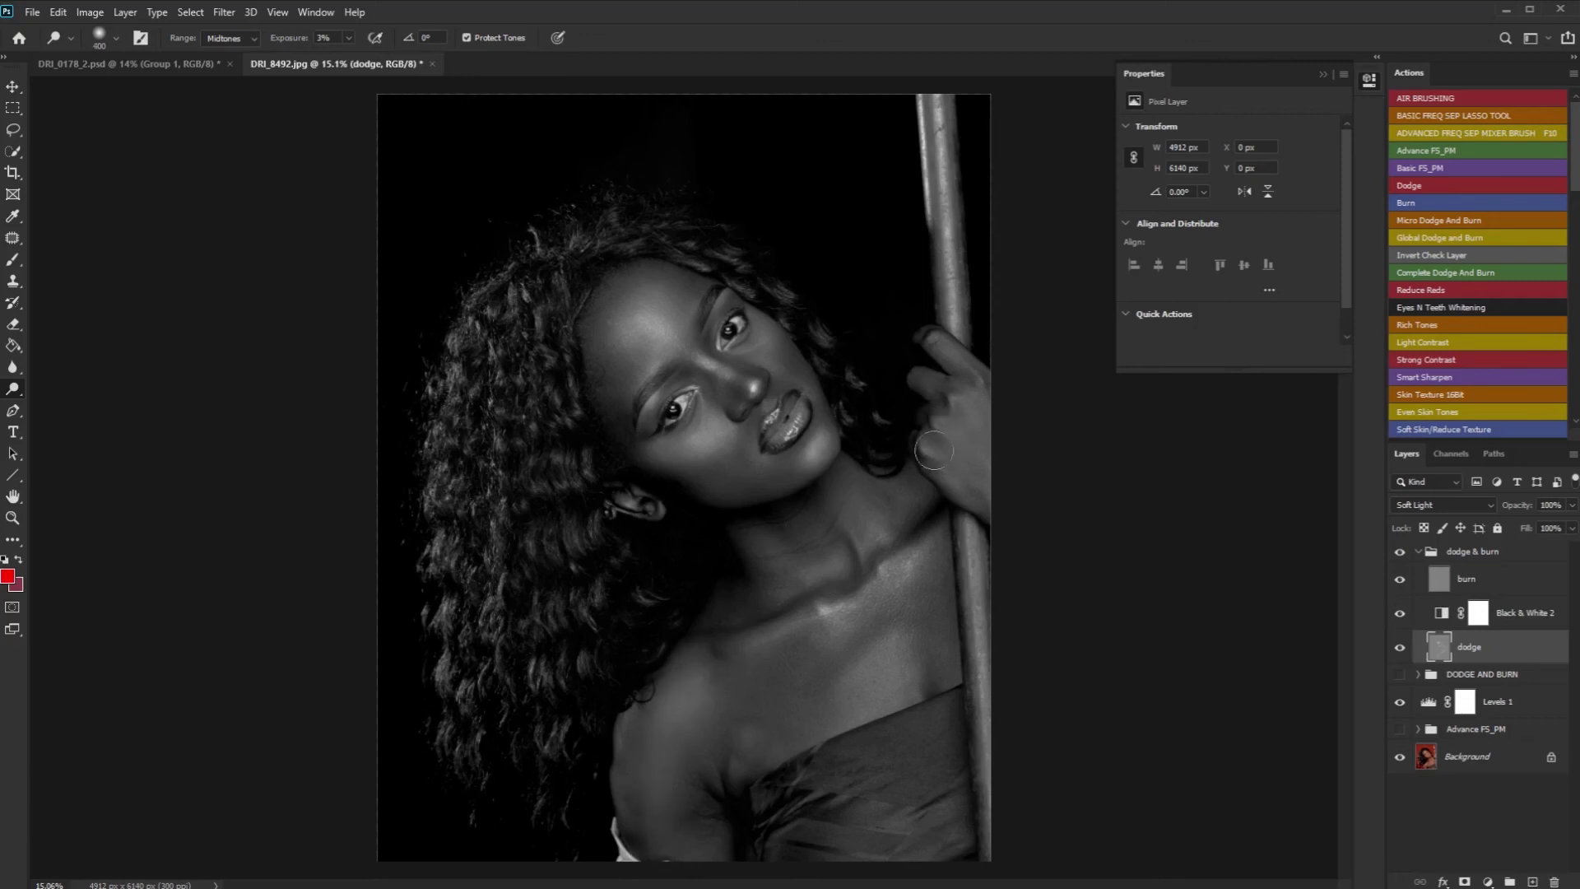
key(bracketleft)
key(bracketleft)
Step: Refine the dodging on the face and neck with a brush of about 175 px
scroll(788, 419, up, 3)
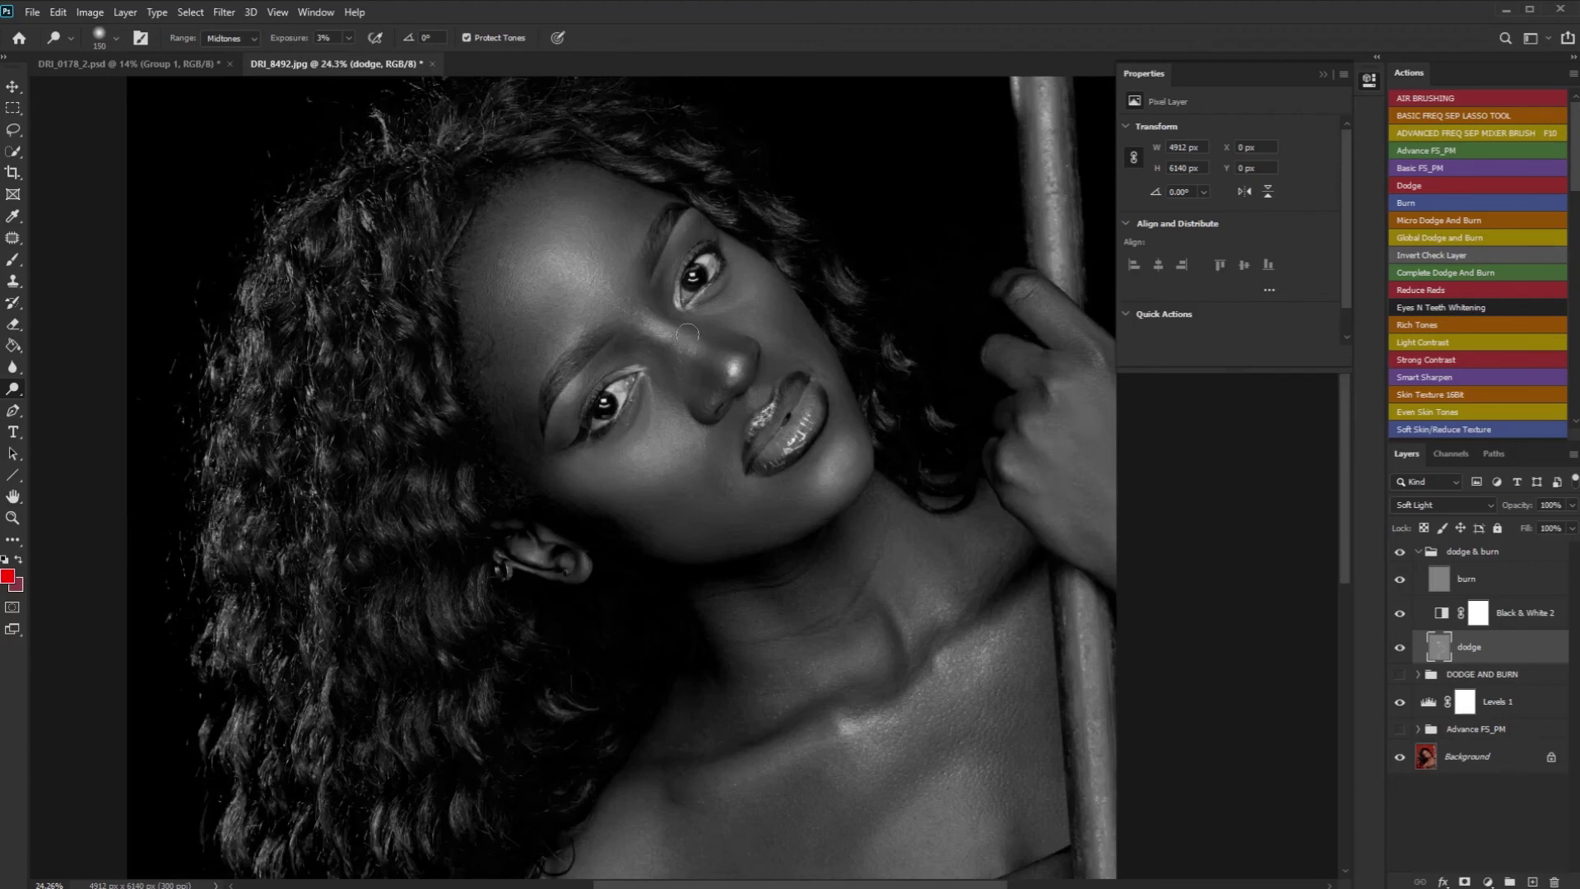
scroll(687, 333, down, 4)
key(bracketright)
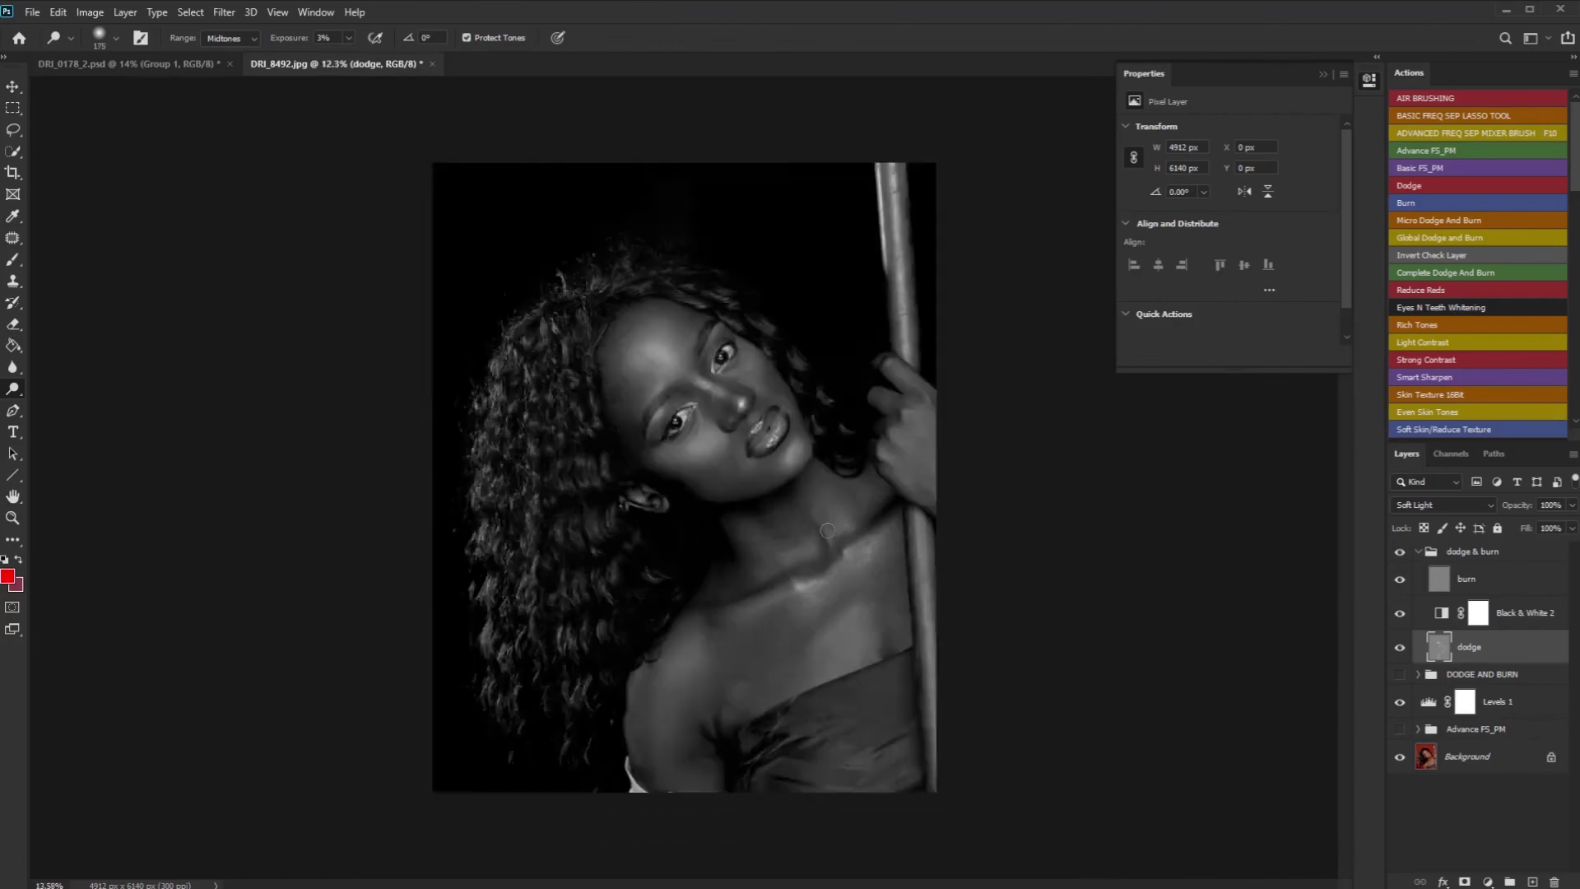
scroll(827, 530, up, 1)
scroll(856, 461, up, 1)
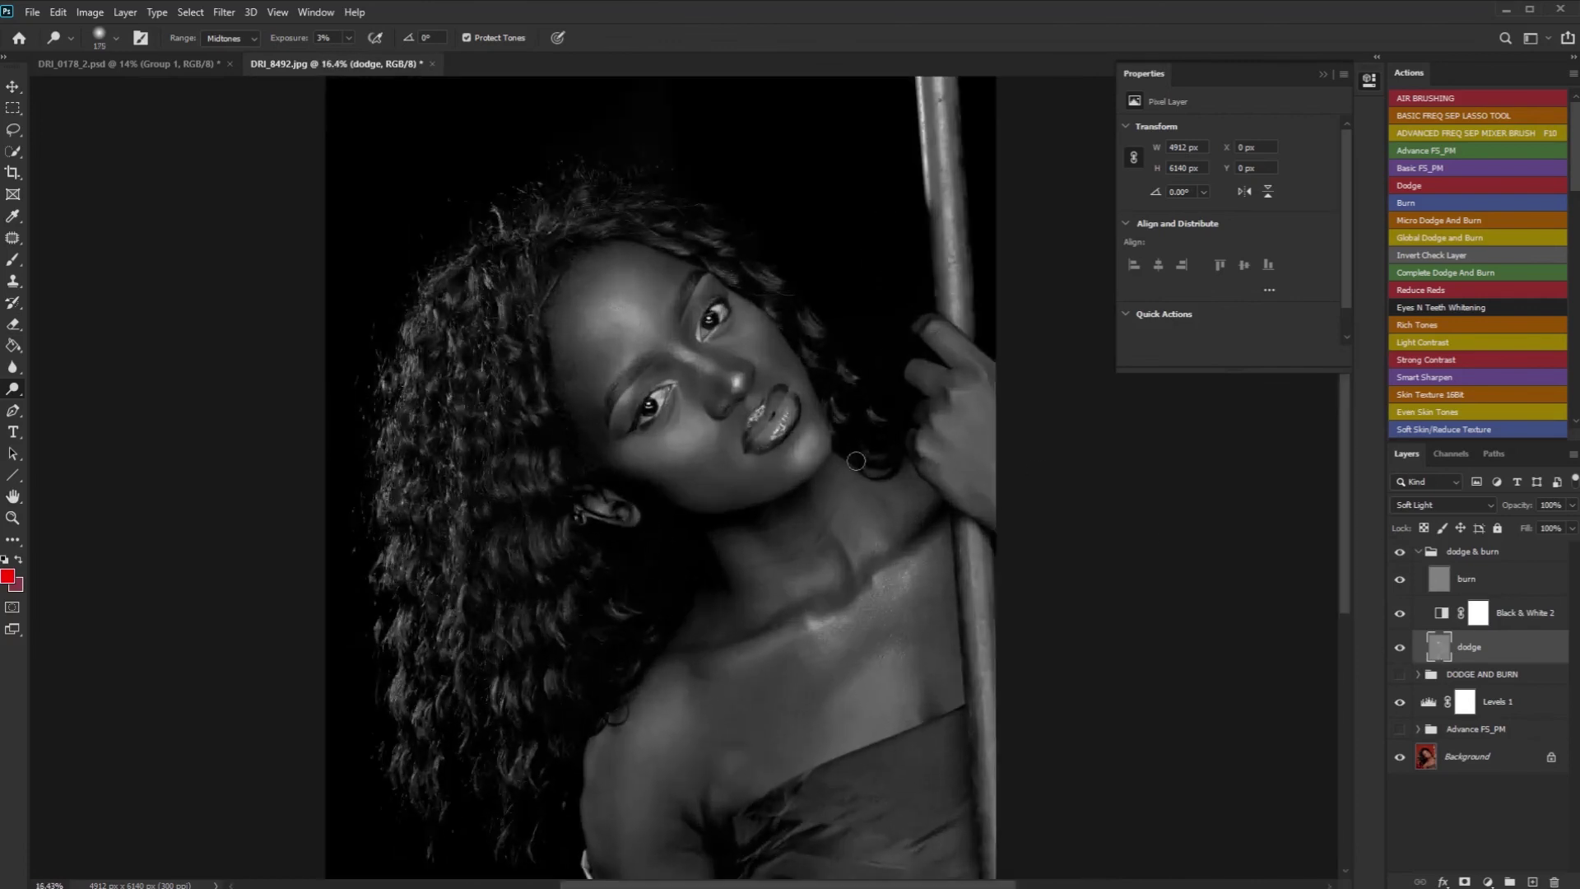
Step: Compare the black-and-white portrait with and without the dodge layer
click(1398, 650)
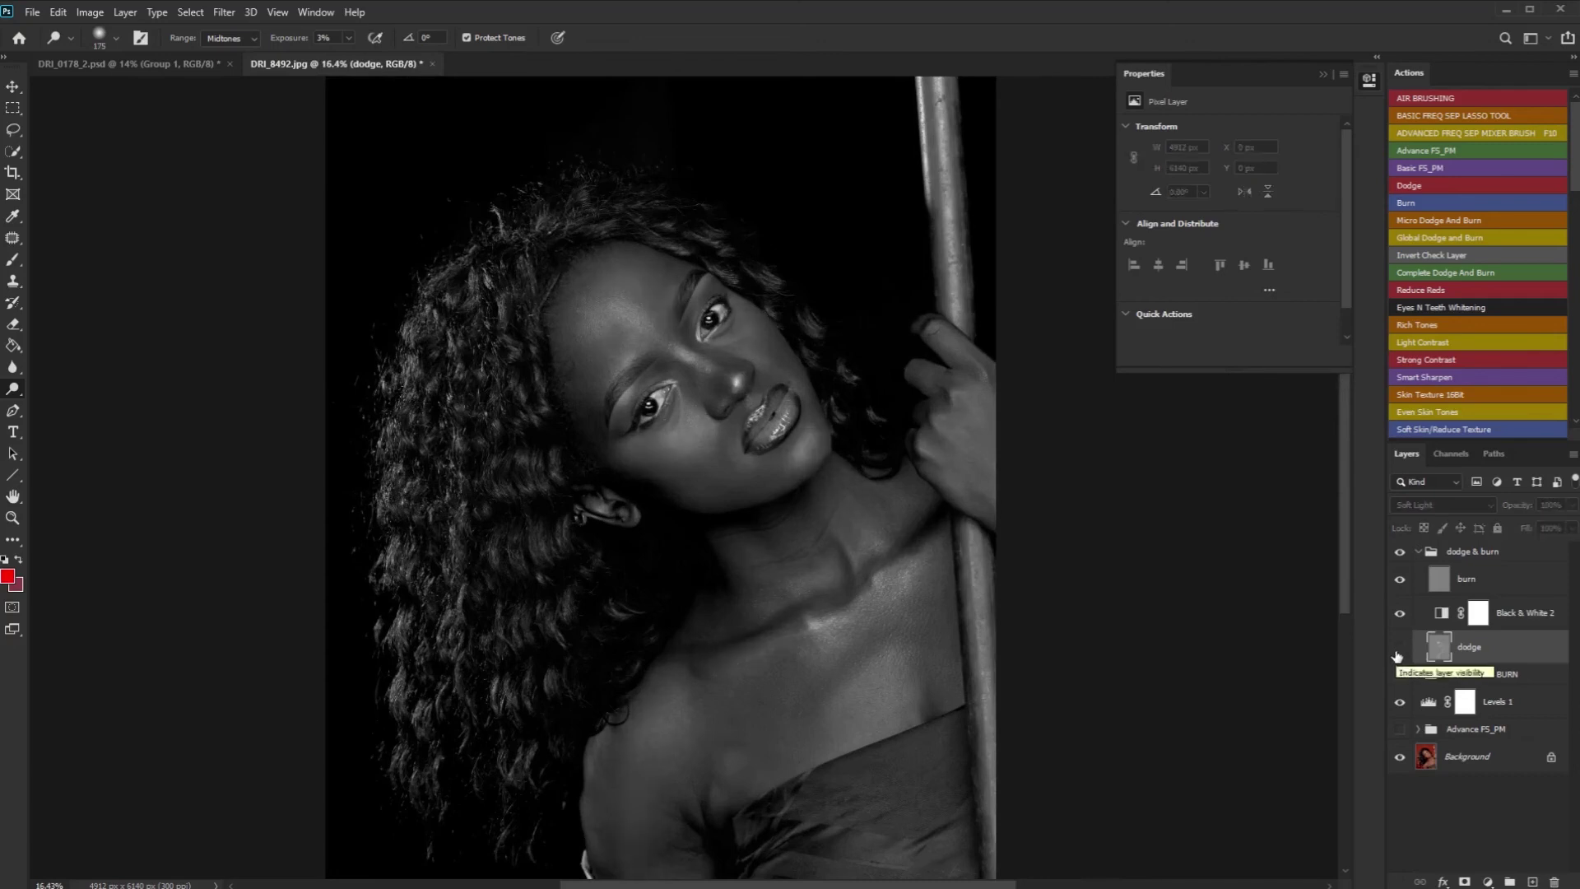
click(1398, 650)
click(1398, 649)
click(1399, 649)
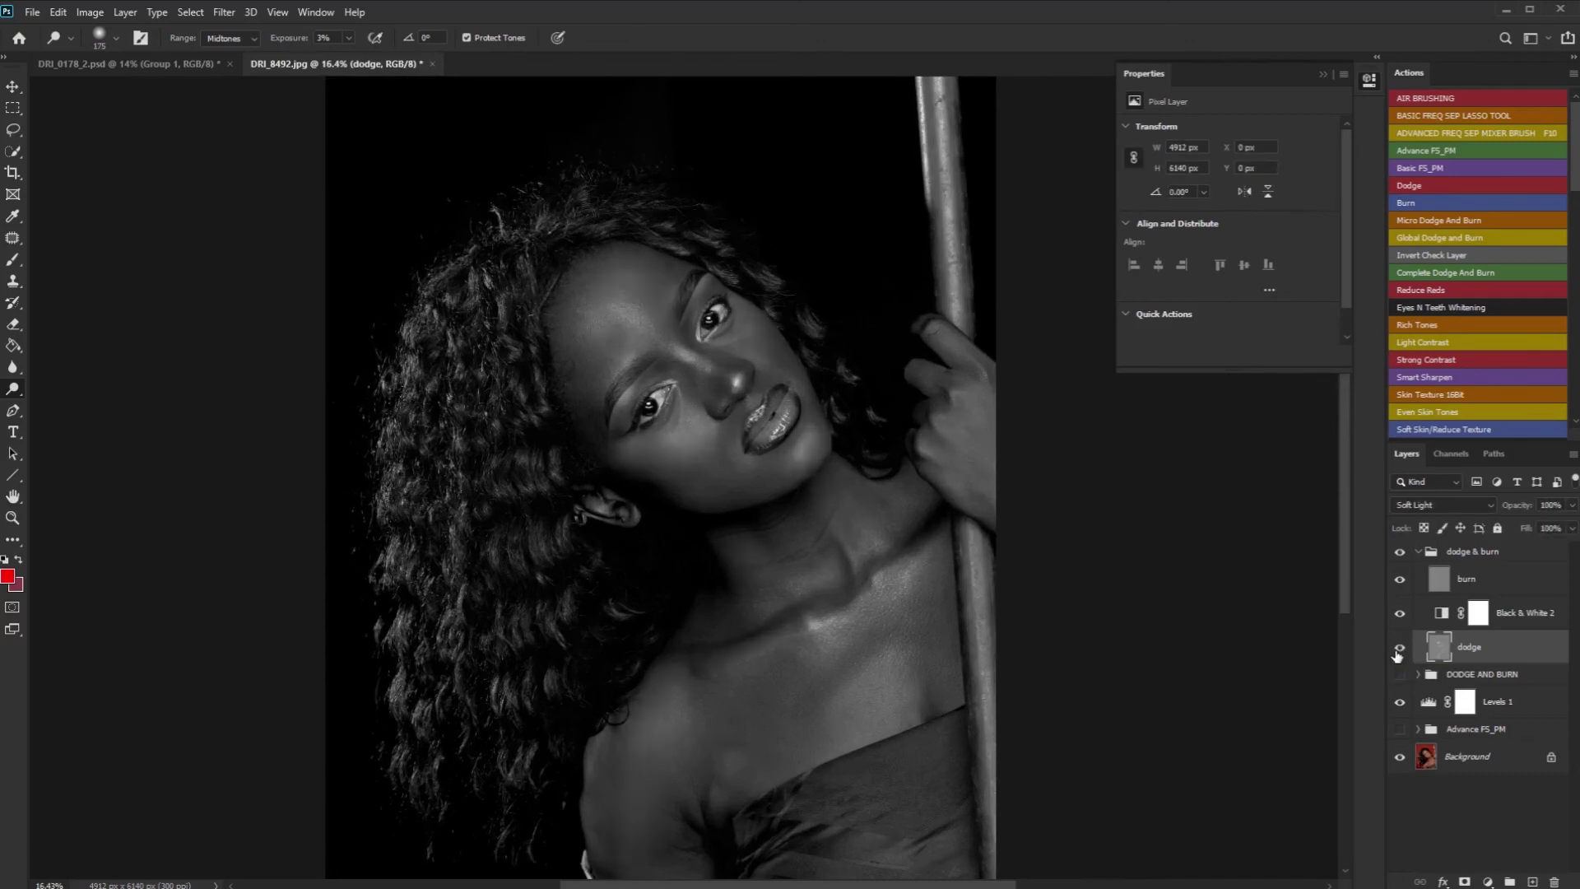
Step: Hide the Black & White 2 layer and show the Advance FS_PM group again
click(1399, 615)
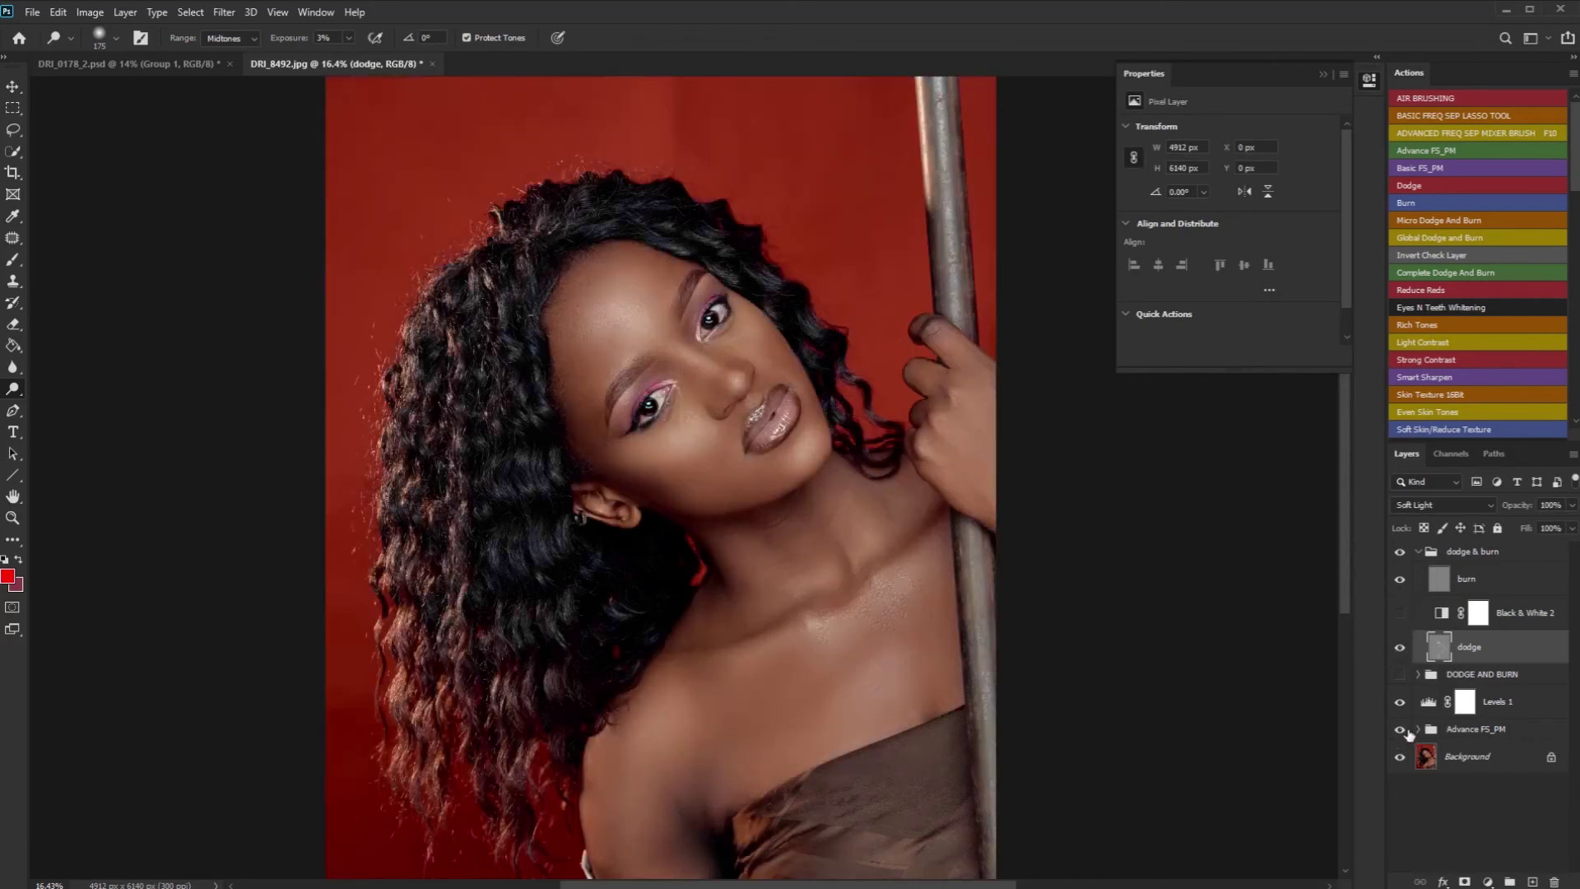
key(ctrl+plus)
key(ctrl+plus)
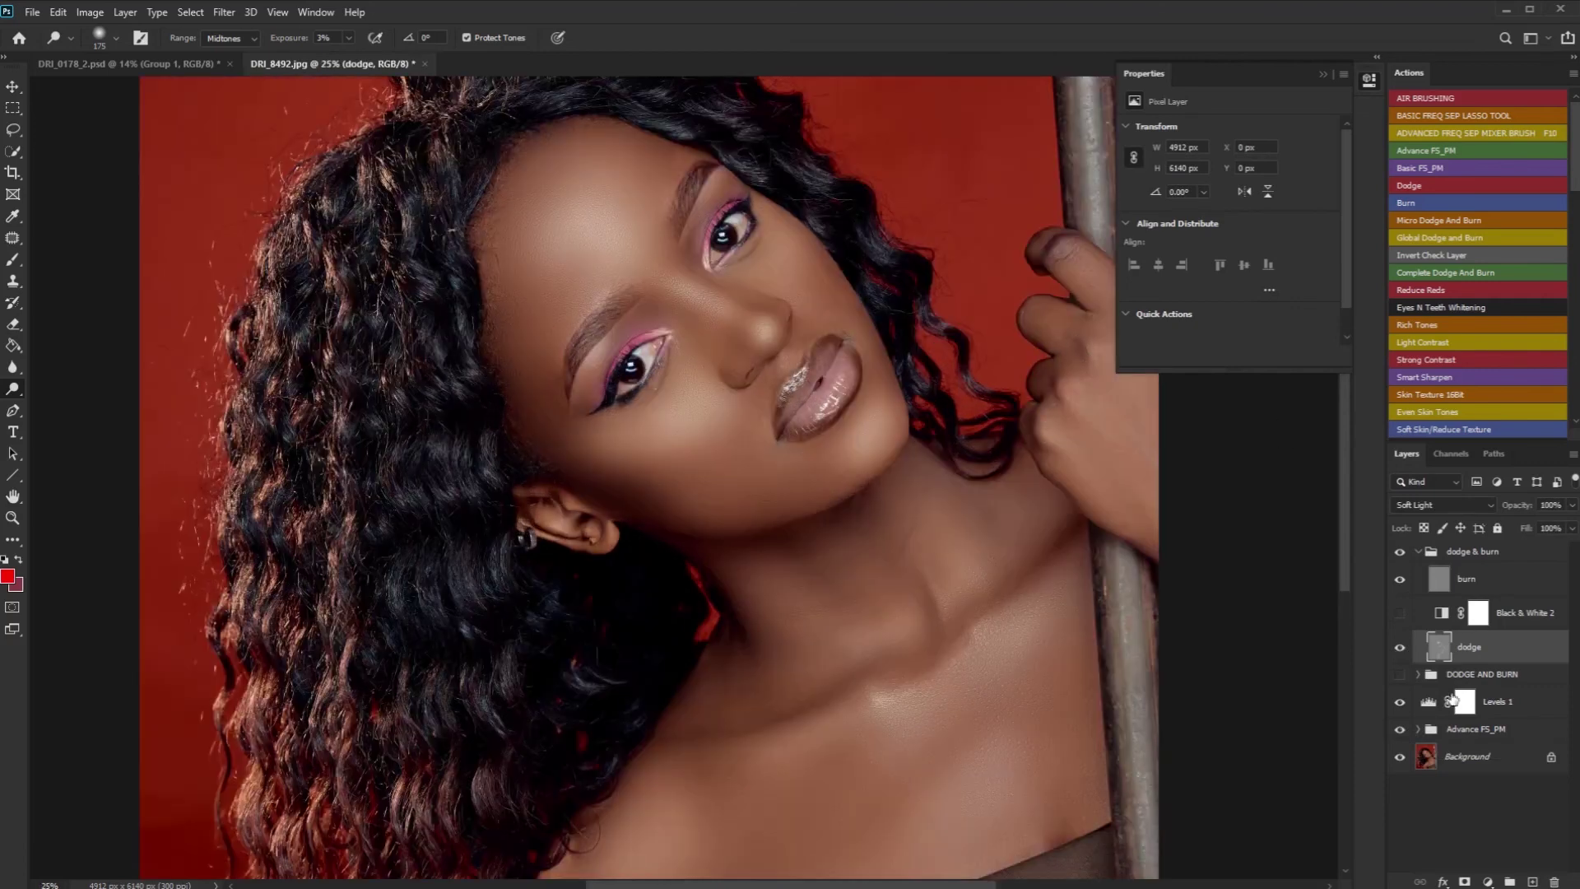
Step: Compare the colour portrait with and without the dodge layer
click(1399, 649)
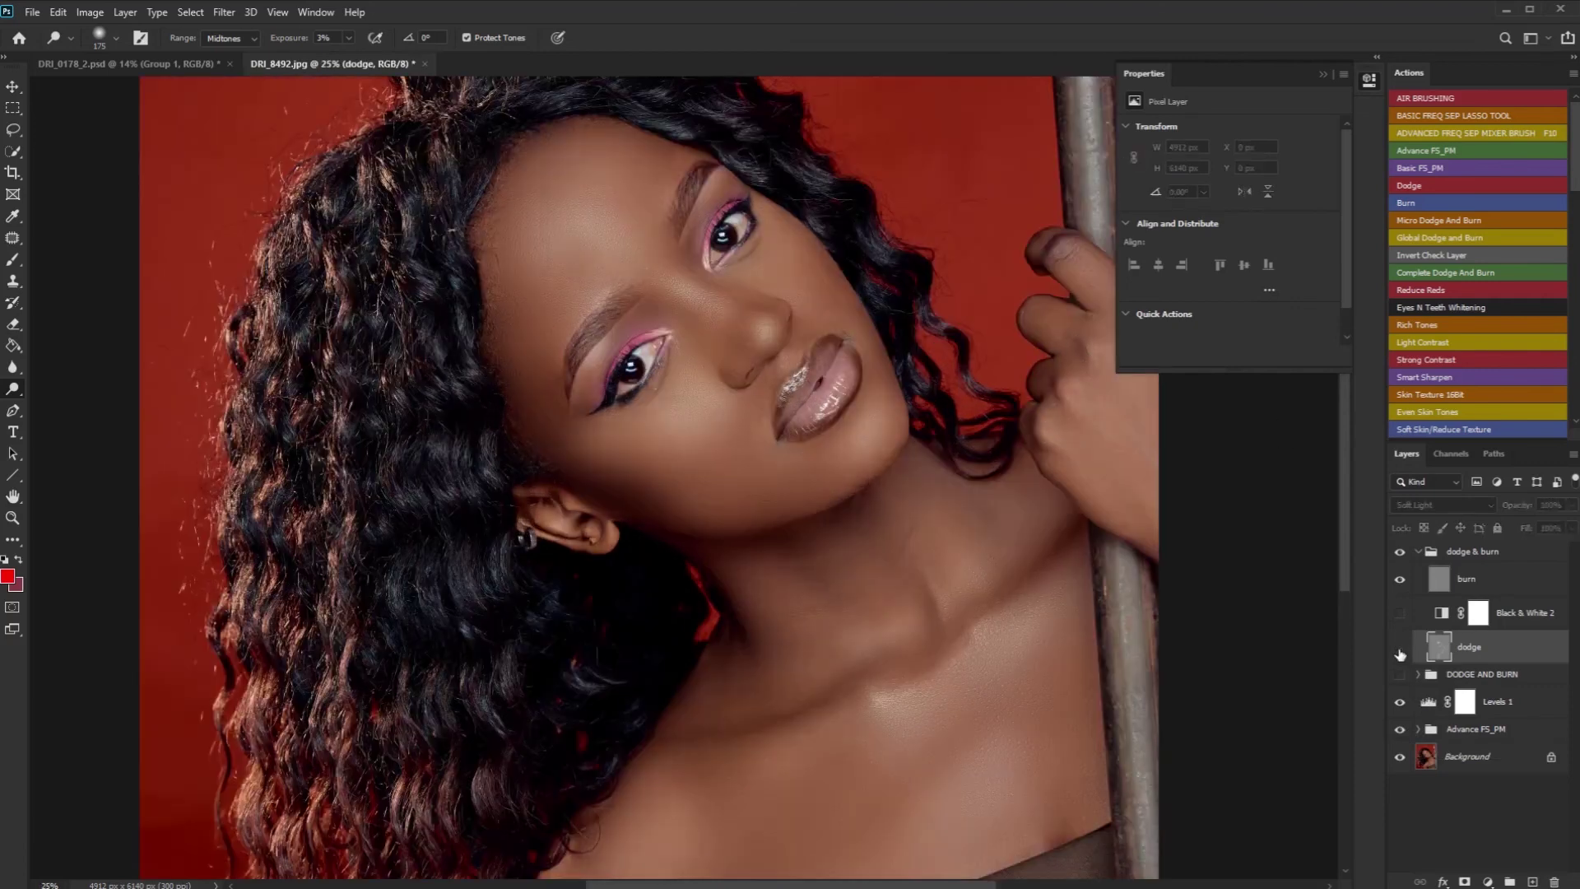
click(1399, 649)
click(1400, 650)
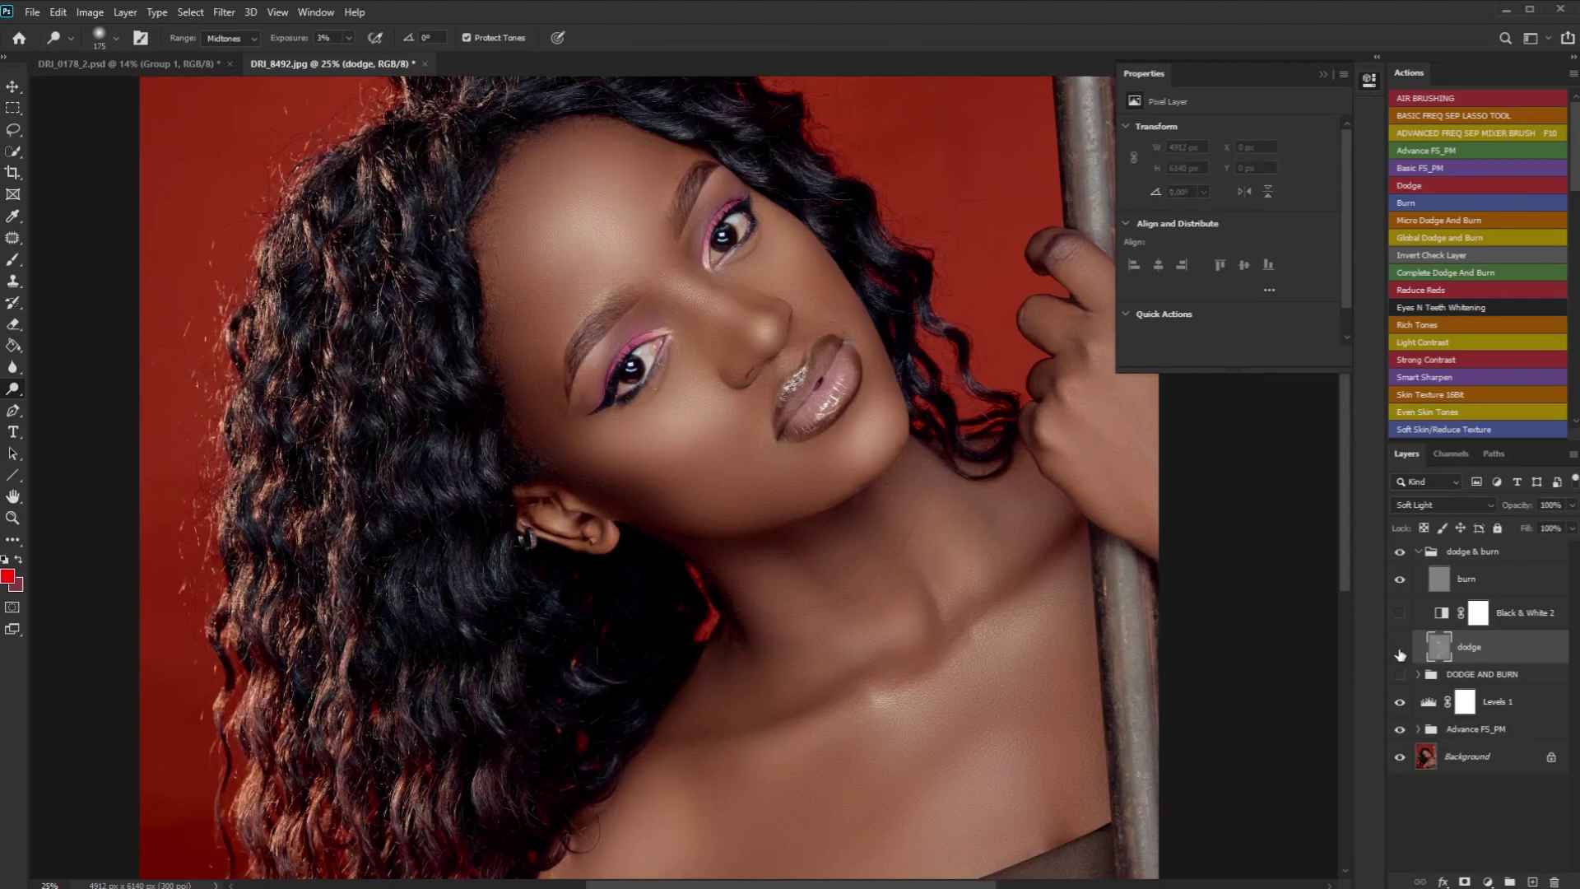
click(1399, 650)
Step: Activate the Burn Tool on the burn layer and set its exposure to 3%
click(1524, 583)
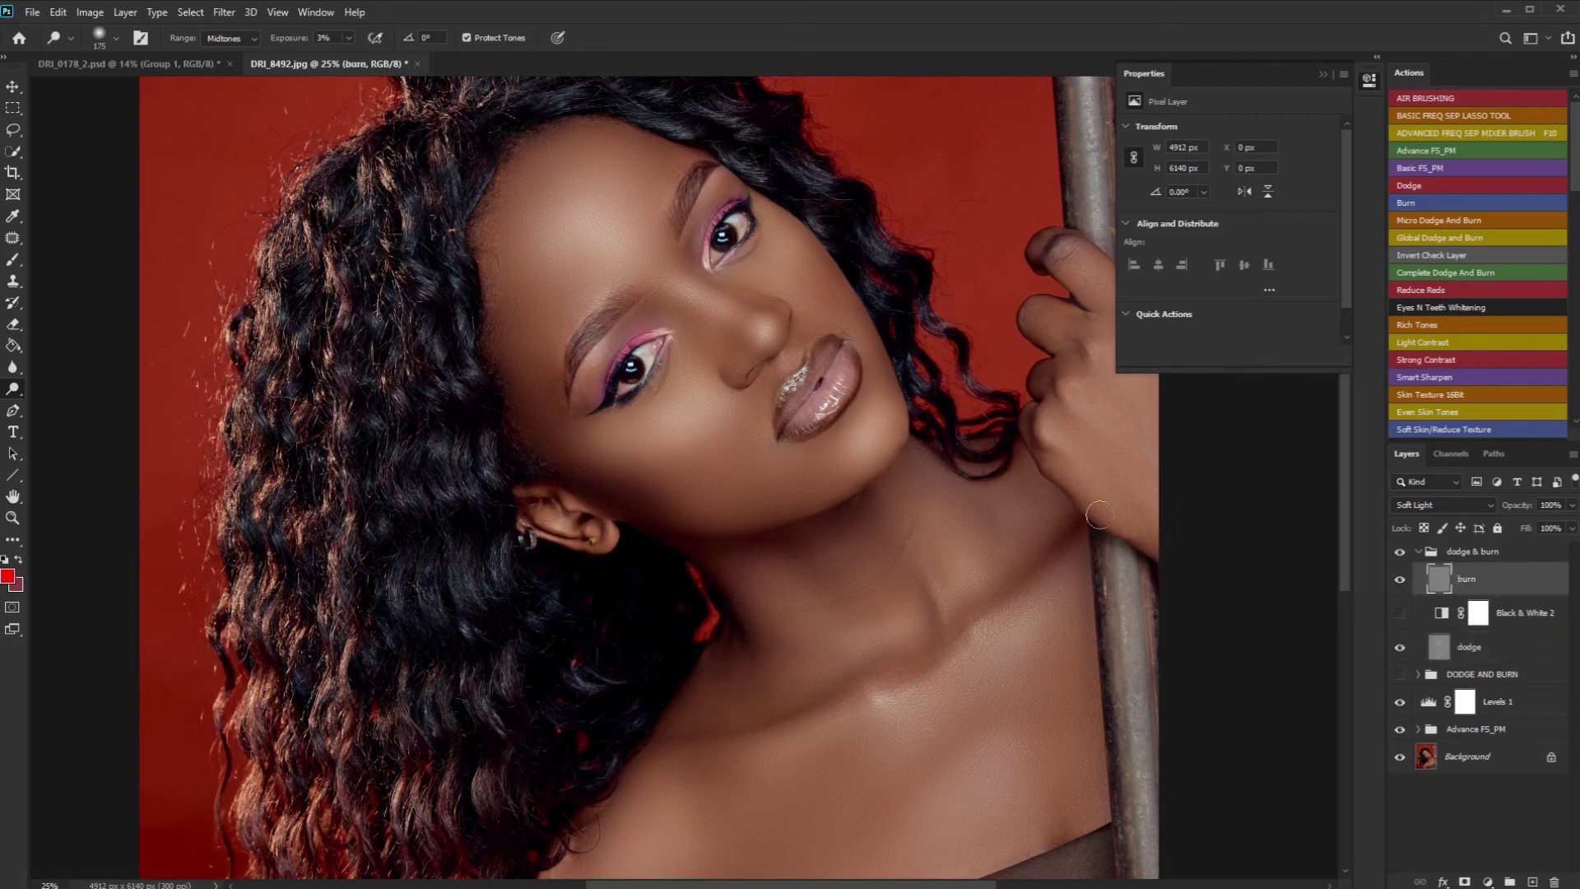
right_click(16, 392)
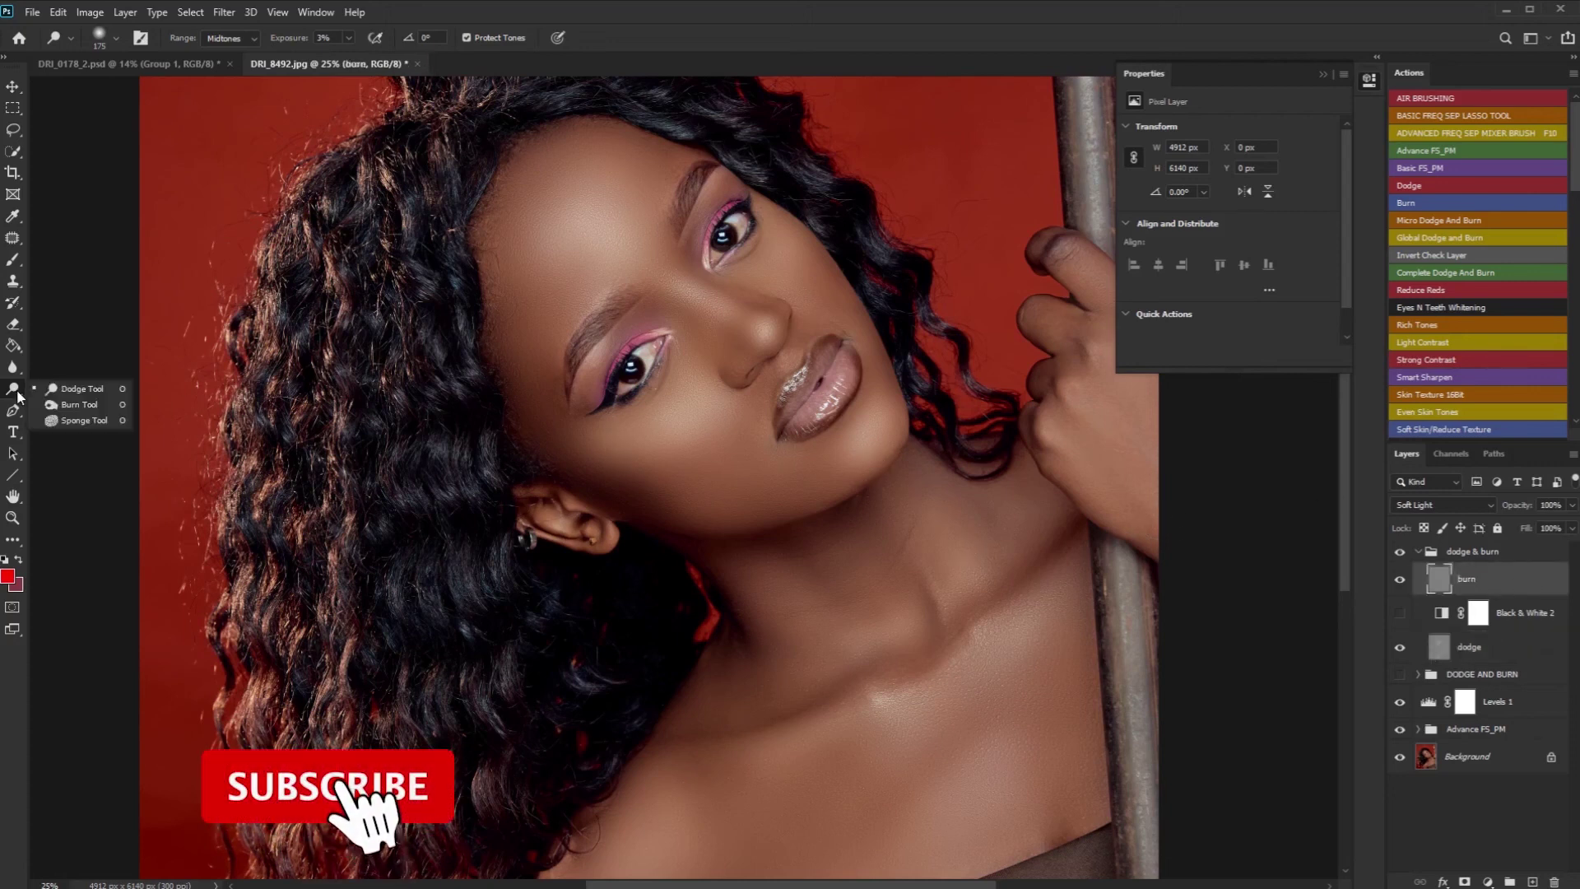
click(87, 406)
drag(294, 39, 237, 51)
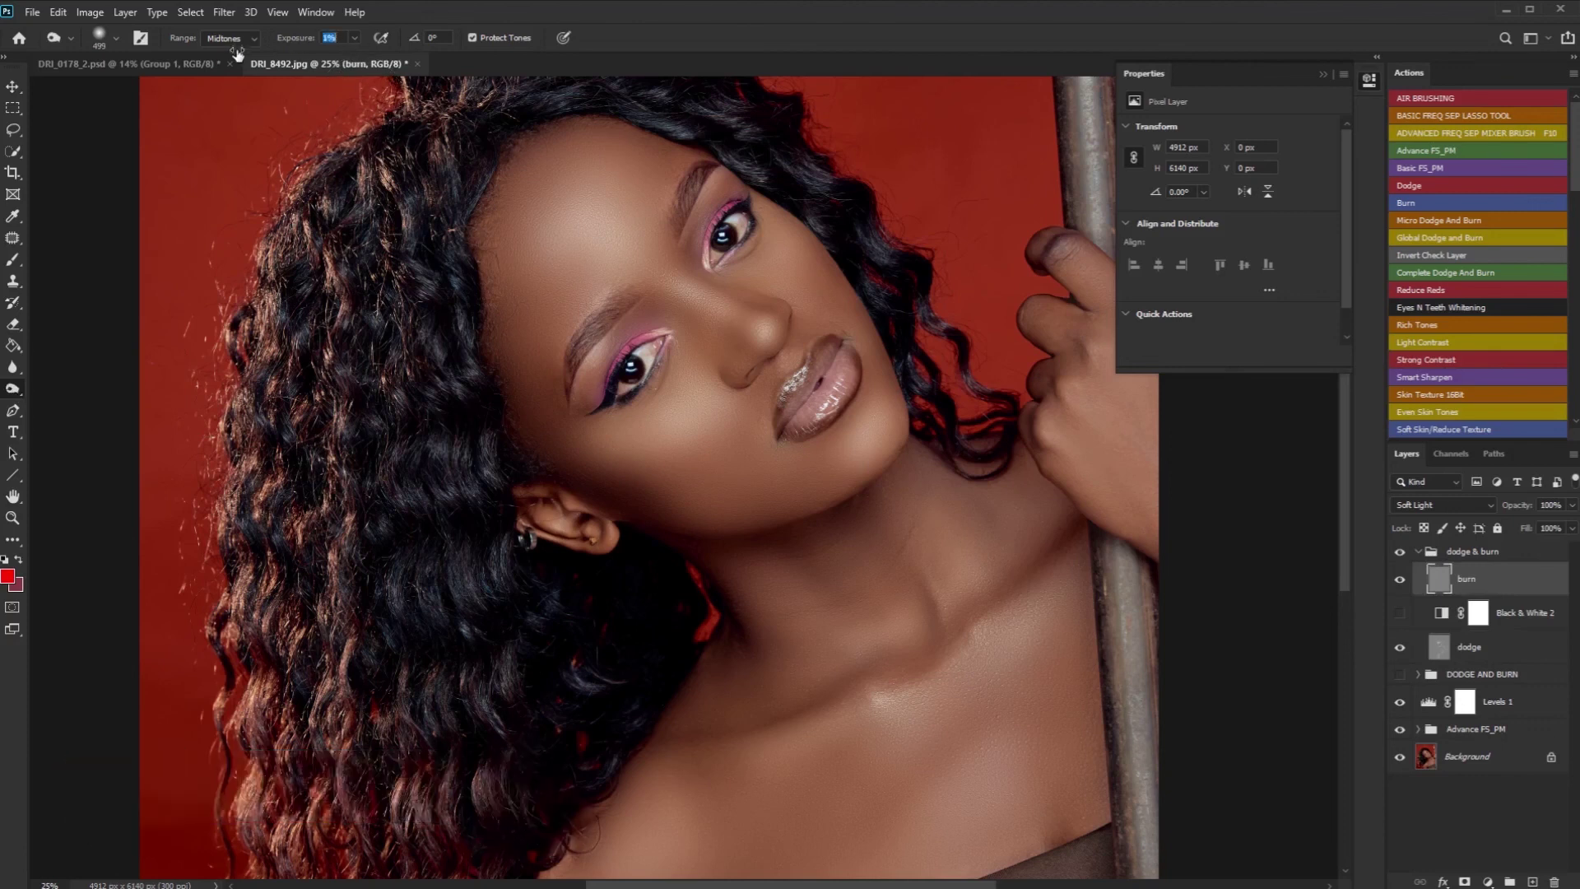
drag(239, 54, 241, 54)
Step: Burn the shadow areas of the face and neck, reducing the brush to about 200 px
key(bracketright)
key(bracketright)
key(bracketleft)
key(bracketleft)
key(bracketleft)
key(bracketleft)
key(bracketleft)
key(bracketleft)
key(bracketleft)
key(bracketright)
alt+scroll(870, 280, down, 2)
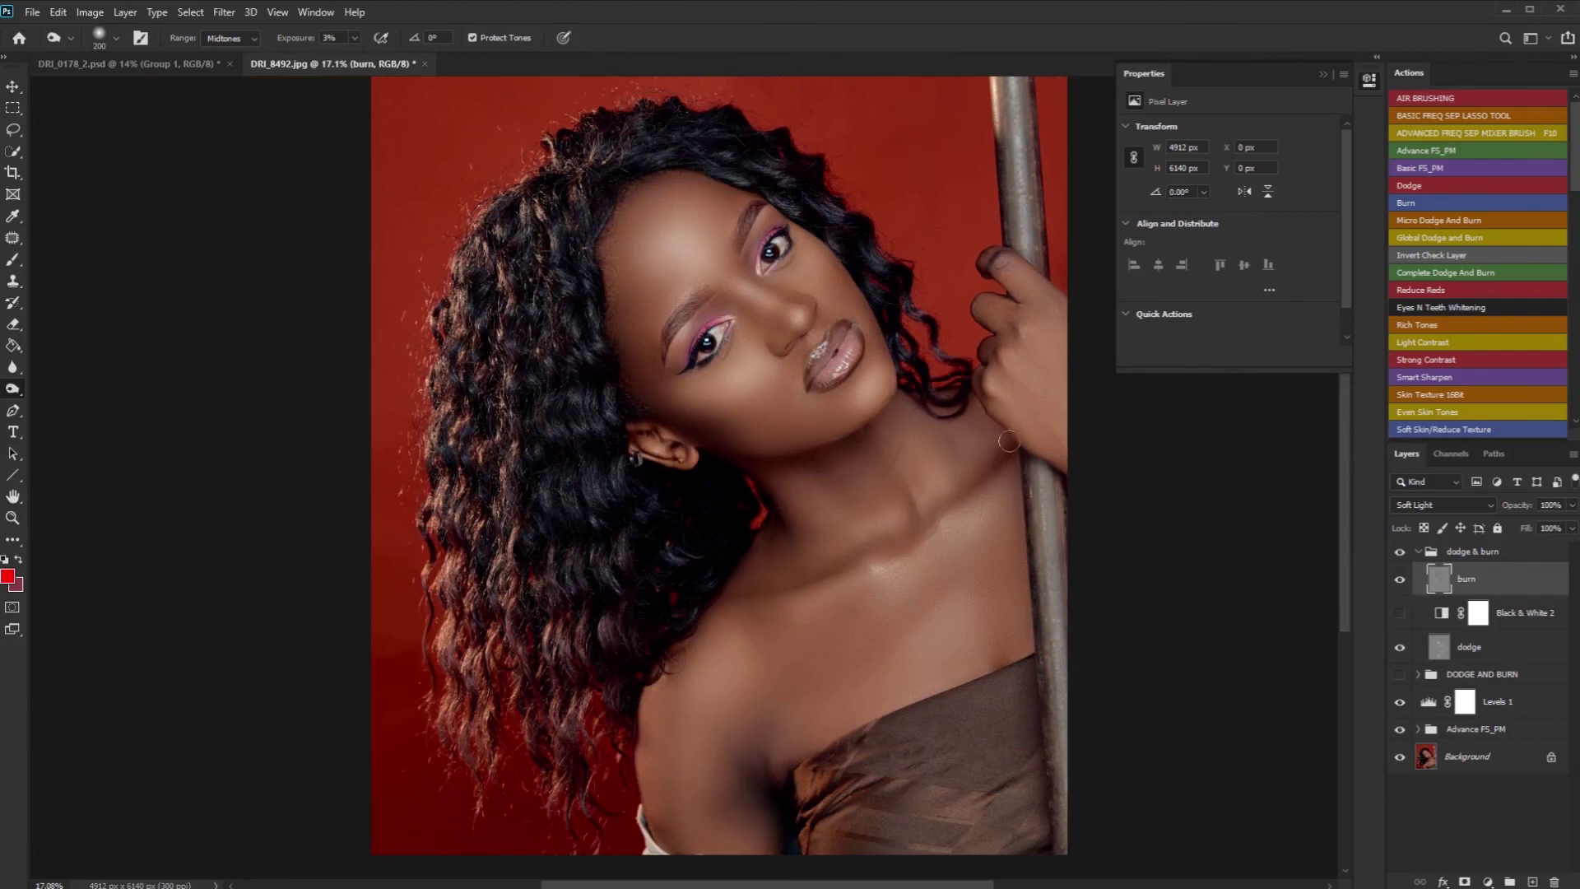
Step: Burn the broad shadows around the face and hairline, enlarging the brush to about 600 px
alt+scroll(985, 410, down, 2)
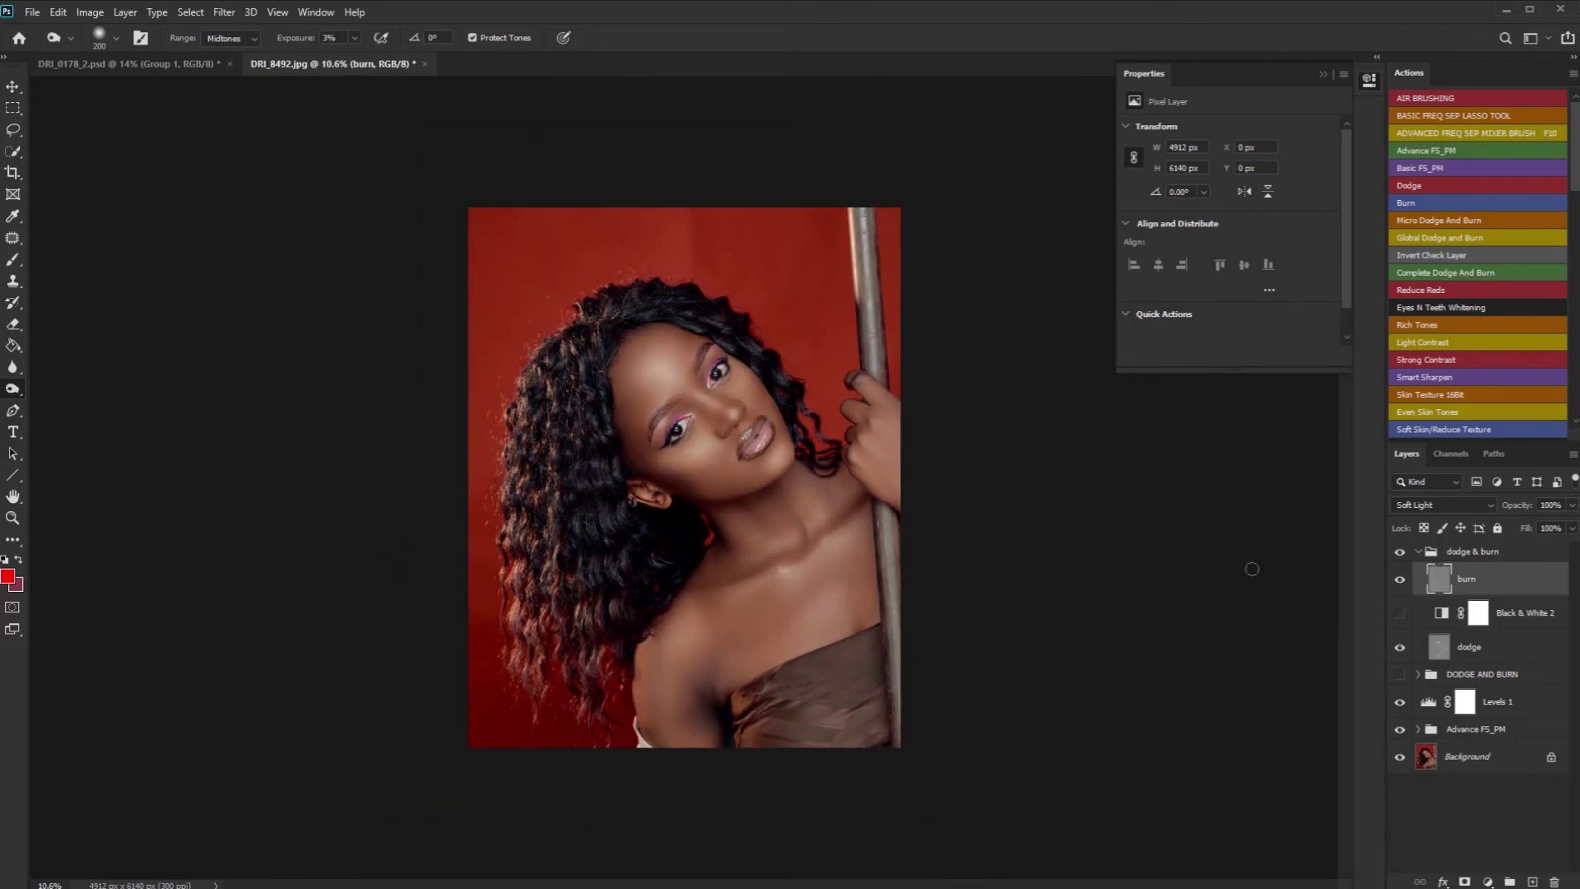
key(bracketright)
key(bracketright)
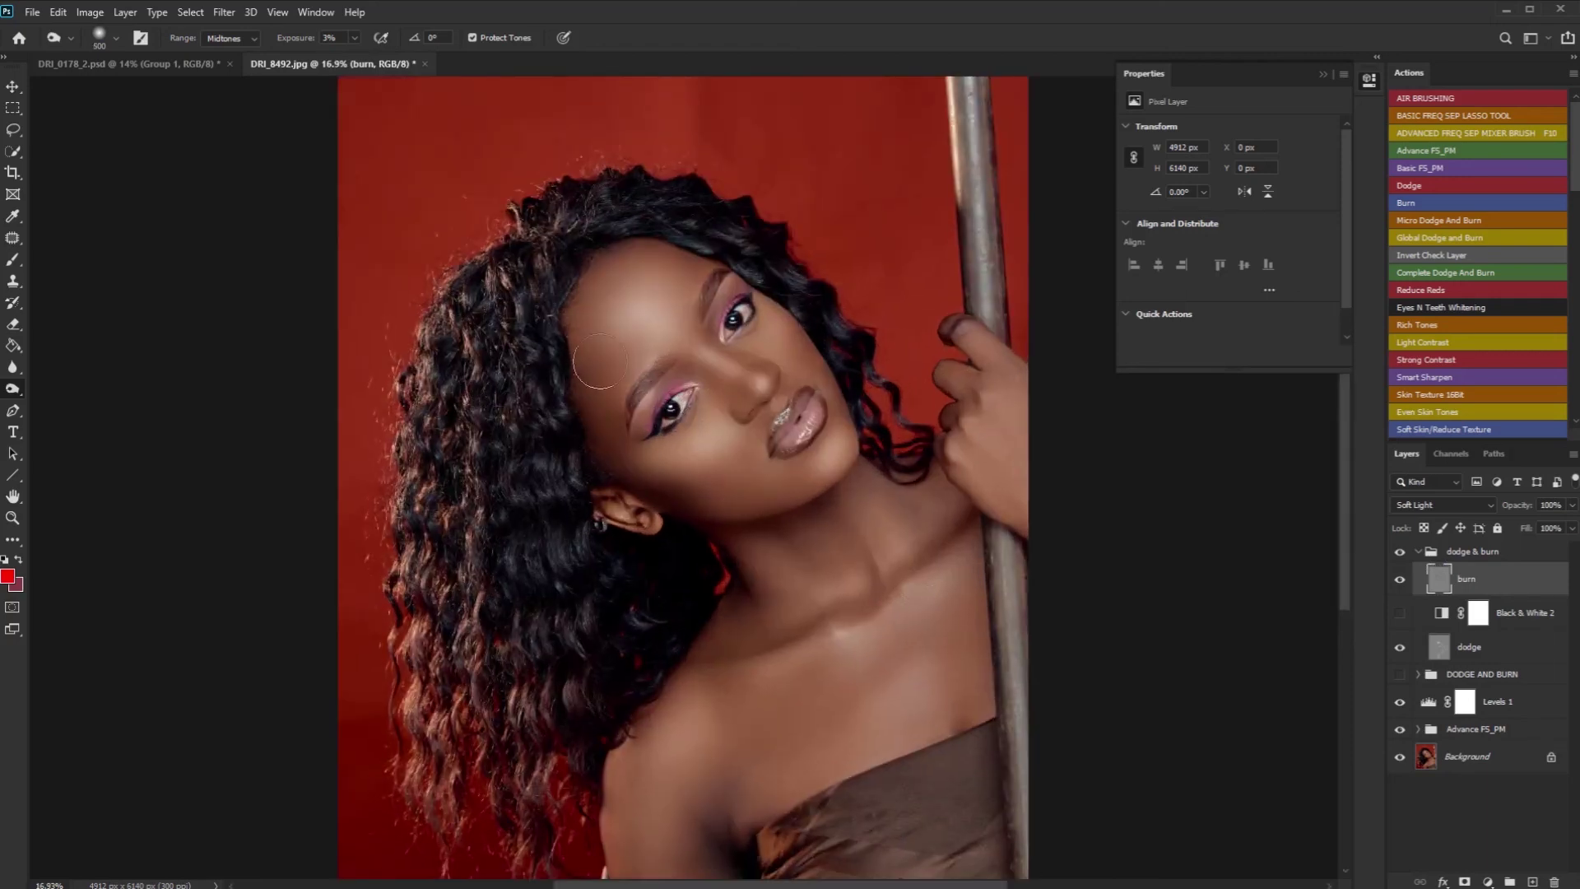
key(bracketright)
key(bracketright)
scroll(612, 302, down, 3)
scroll(612, 302, up, 4)
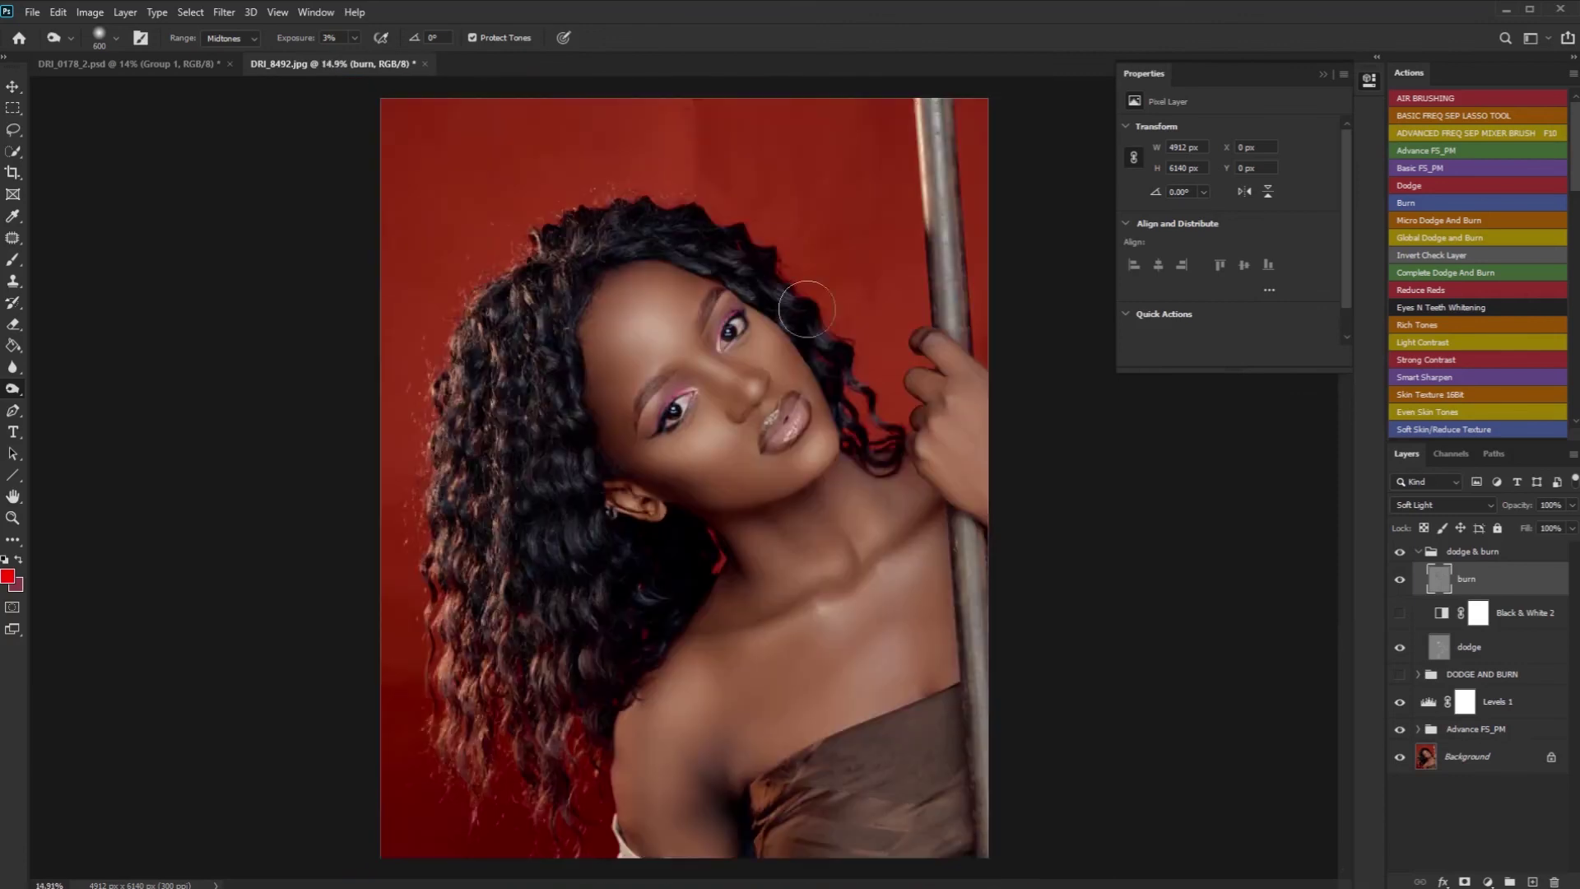
Step: Compare the portrait with and without the burn layer and review the dodge & burn group's layers
click(1401, 581)
click(1400, 581)
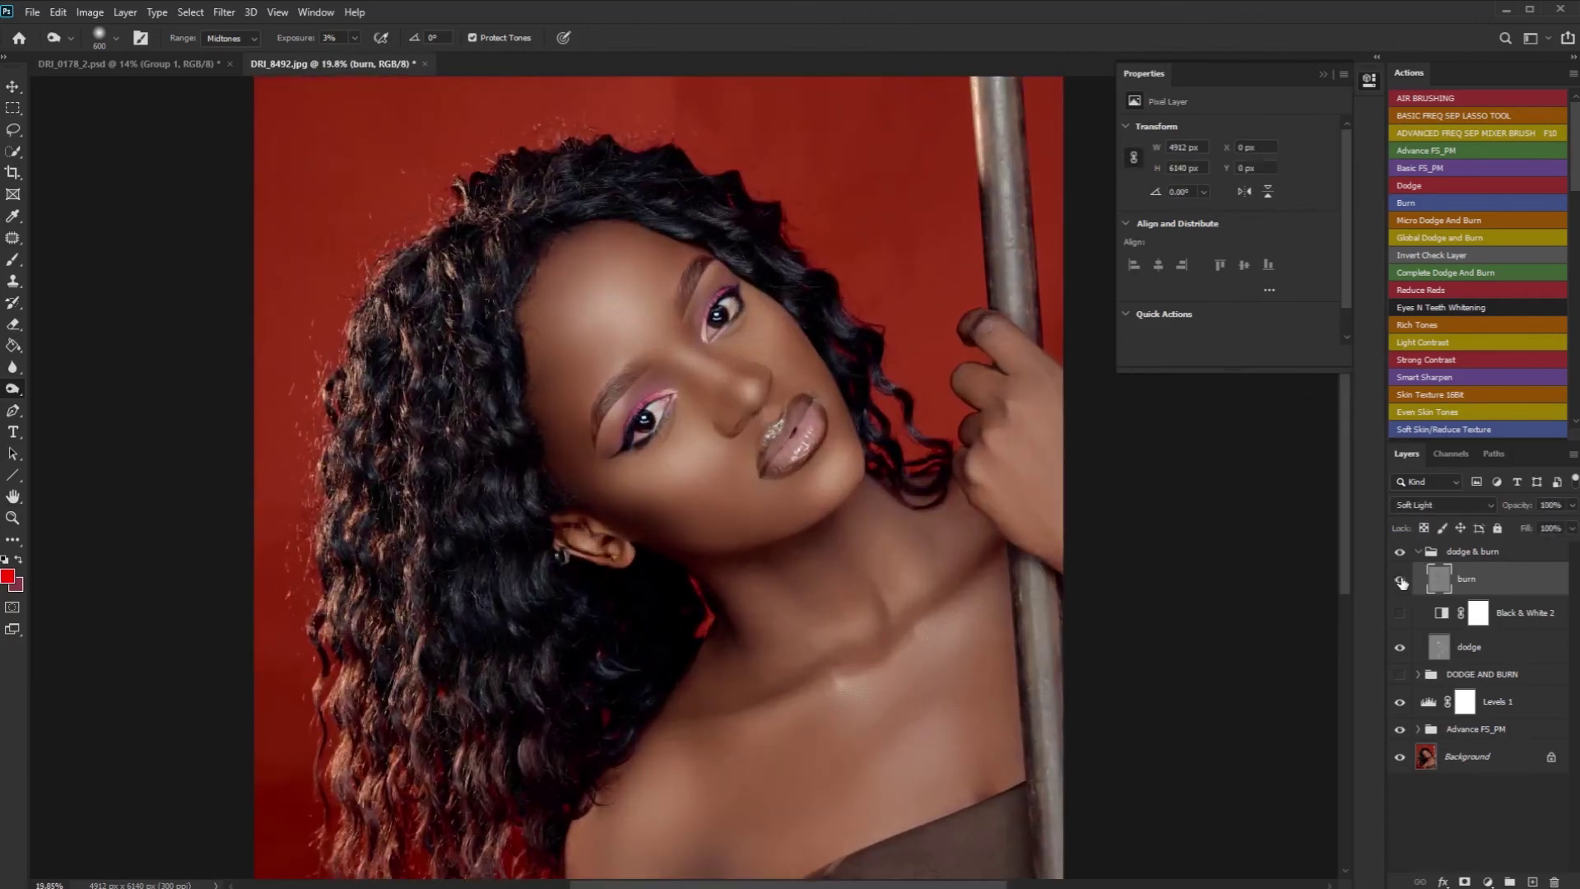
click(1400, 581)
click(1400, 581)
click(1418, 552)
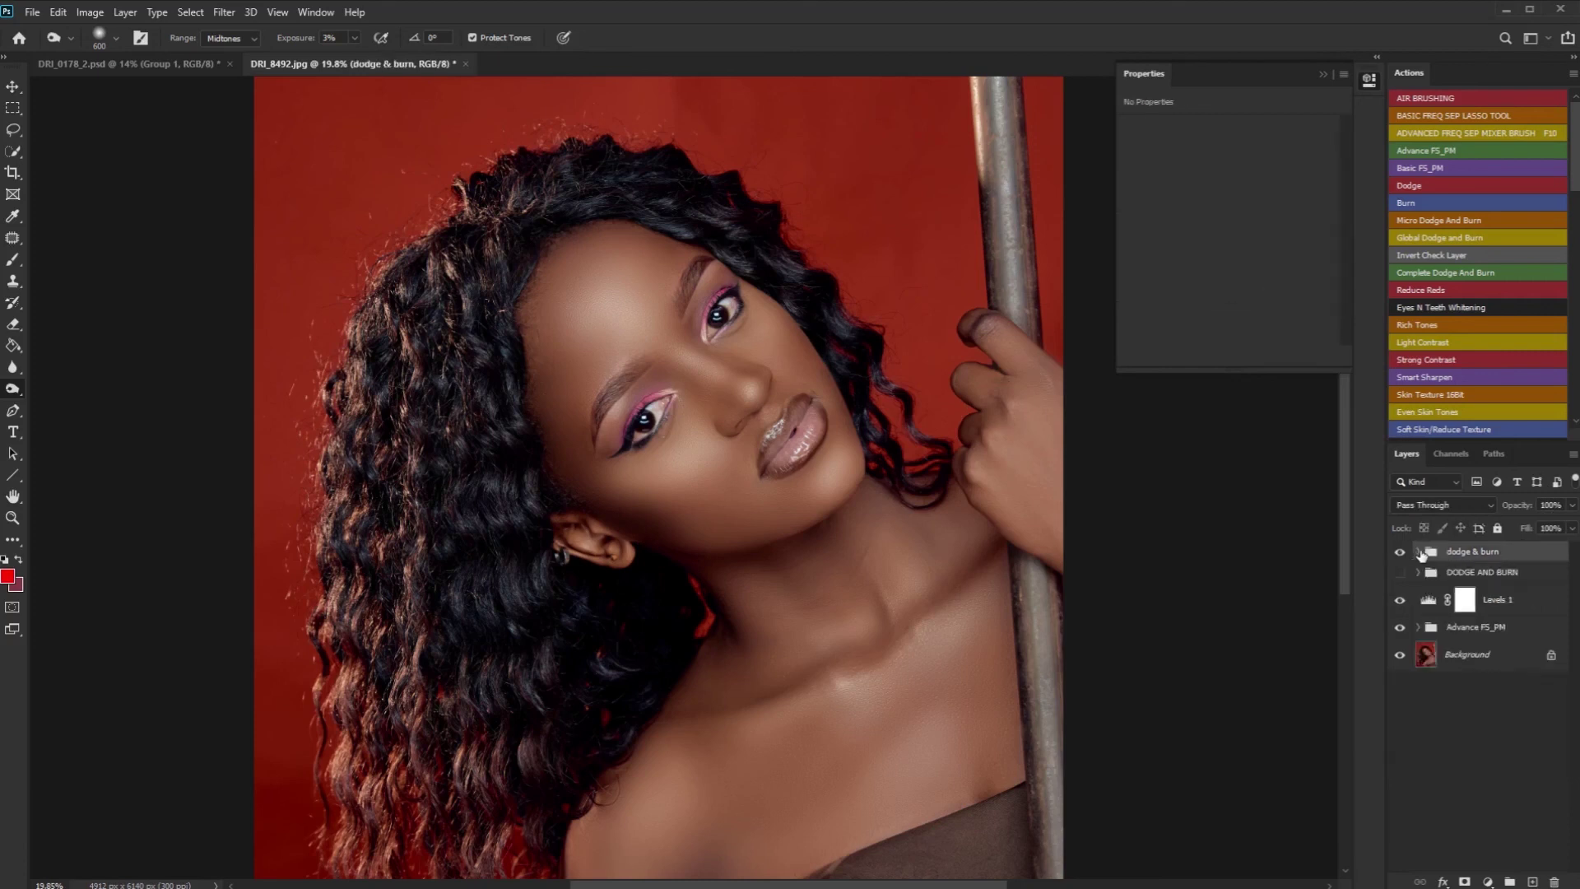
click(1418, 551)
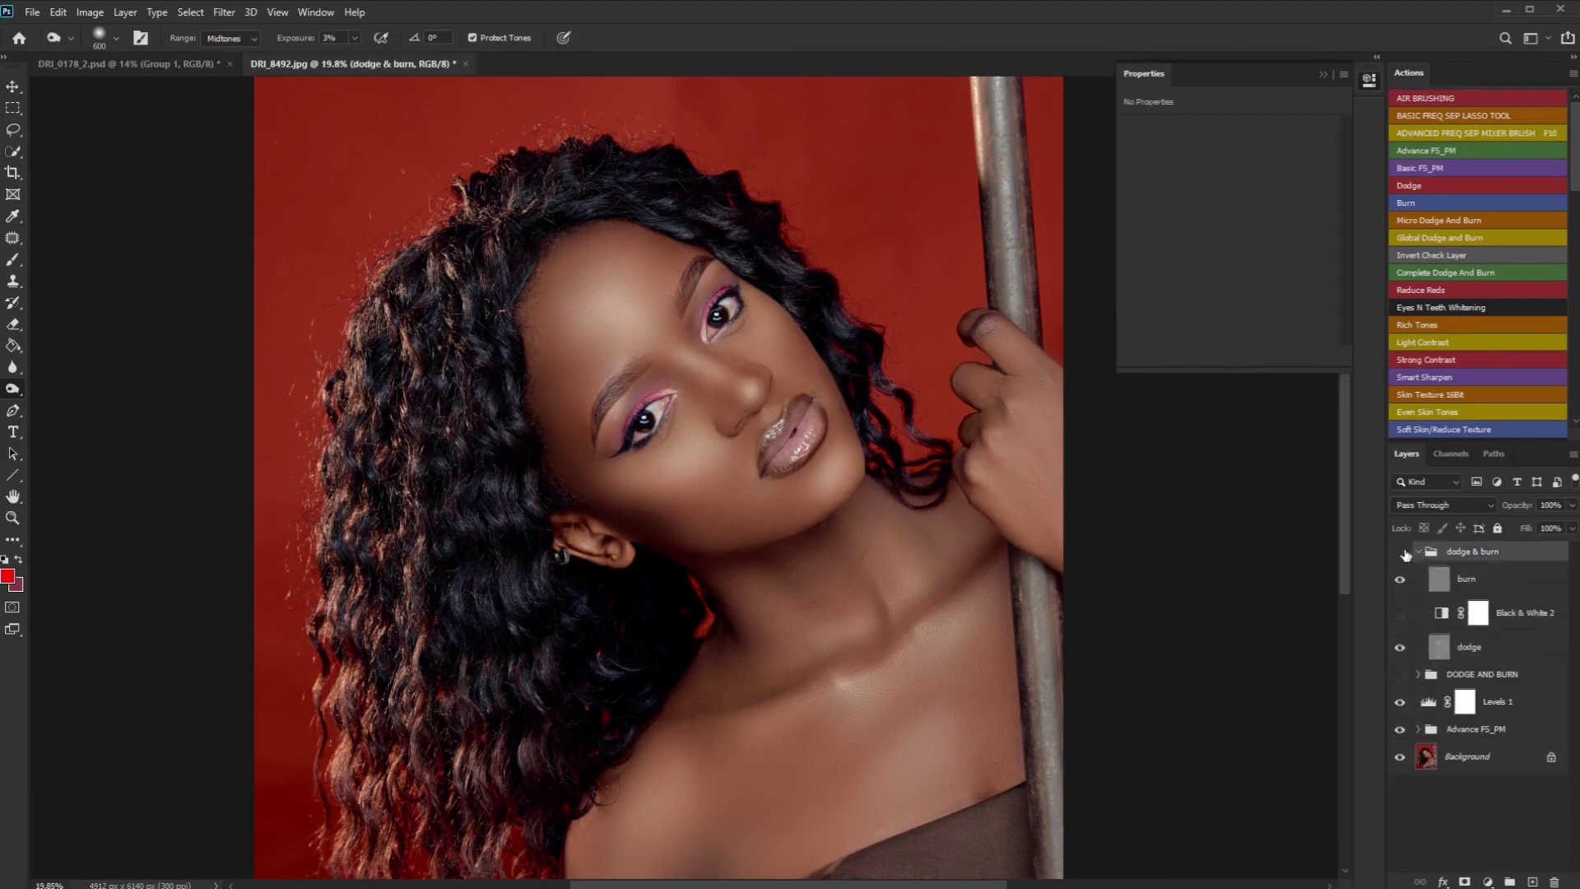
Step: Compare the portrait with and without the dodge & burn group, and collapse the group in the layer stack
click(1400, 553)
click(1404, 555)
click(1405, 554)
click(1401, 552)
click(1402, 553)
click(1419, 552)
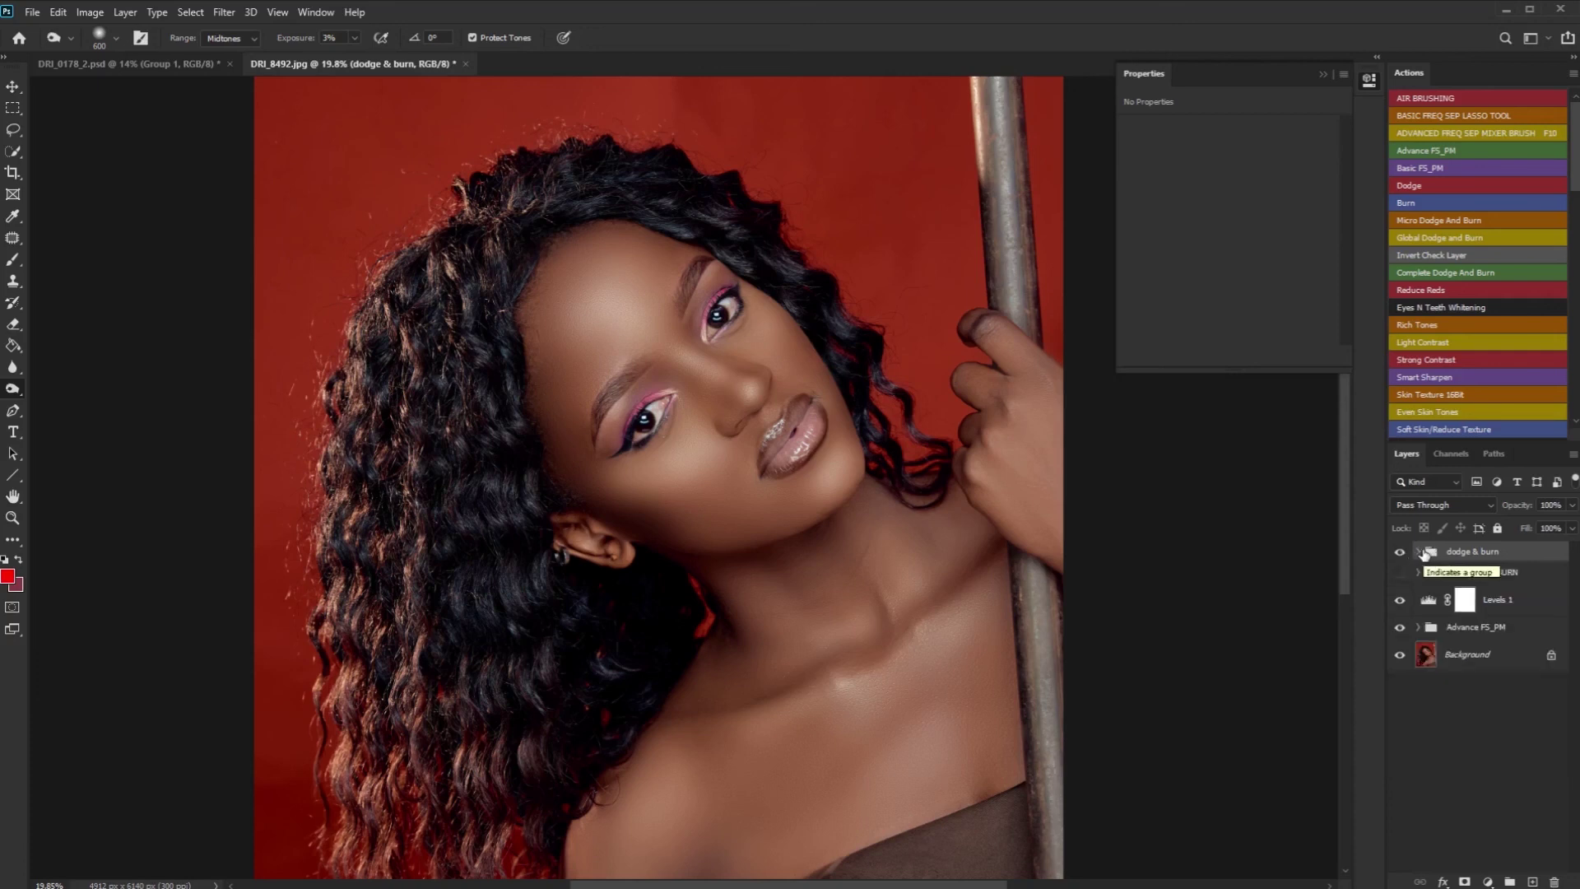
Step: Toggle the collapsed dodge & burn group, leave it hidden, and check the portrait with and without the DODGE AND BURN group
click(1399, 553)
click(1399, 553)
click(1399, 553)
click(1399, 553)
click(1399, 551)
click(1401, 573)
click(1401, 573)
click(1404, 575)
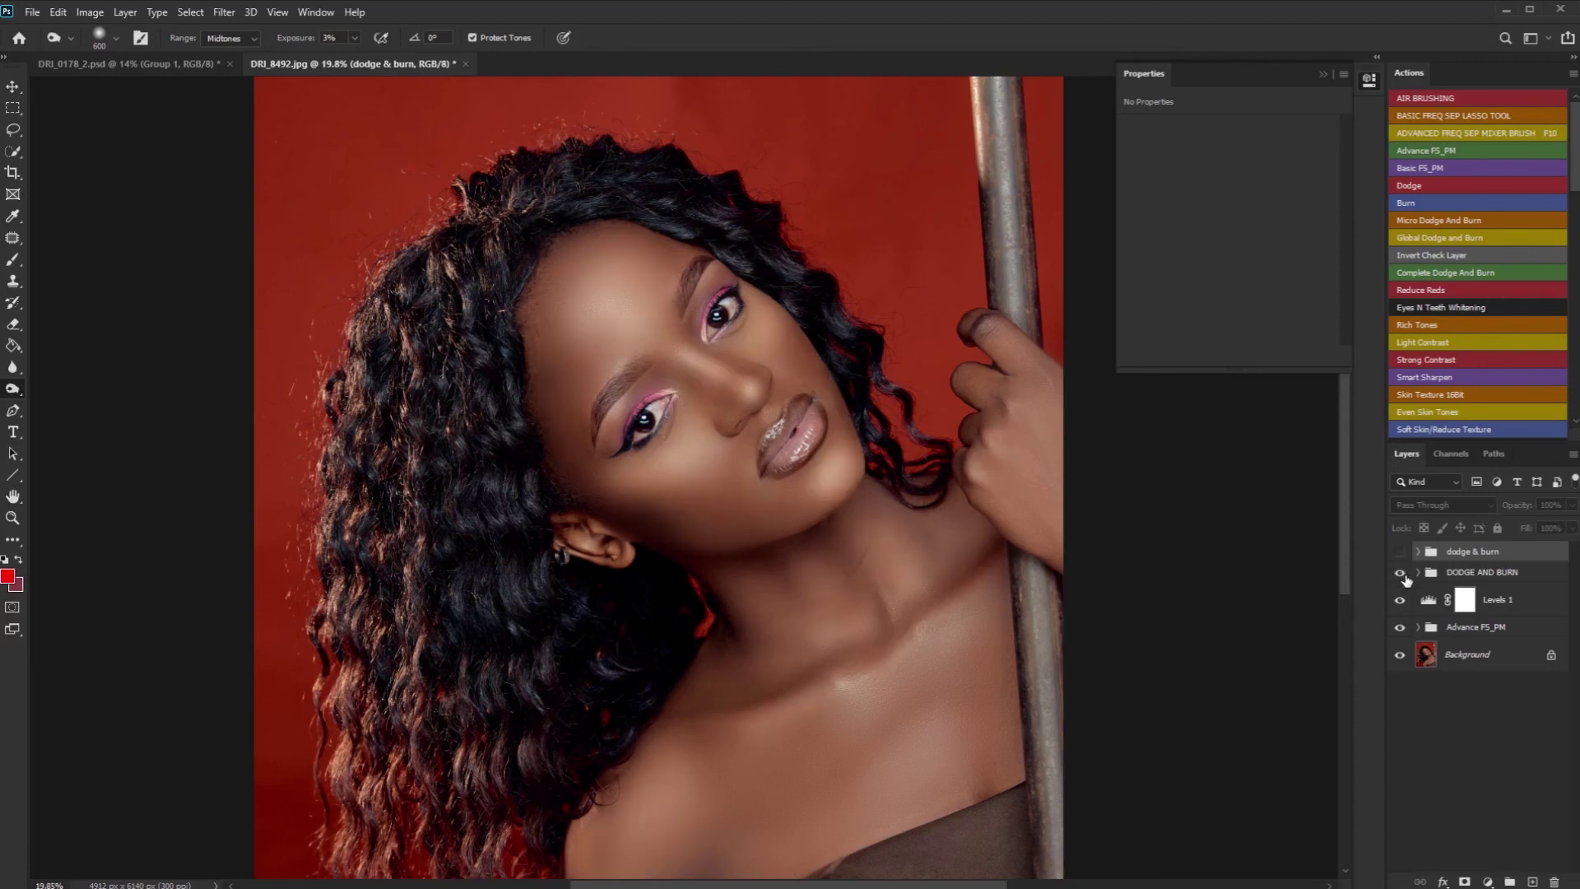
click(1401, 573)
click(1401, 574)
click(1403, 573)
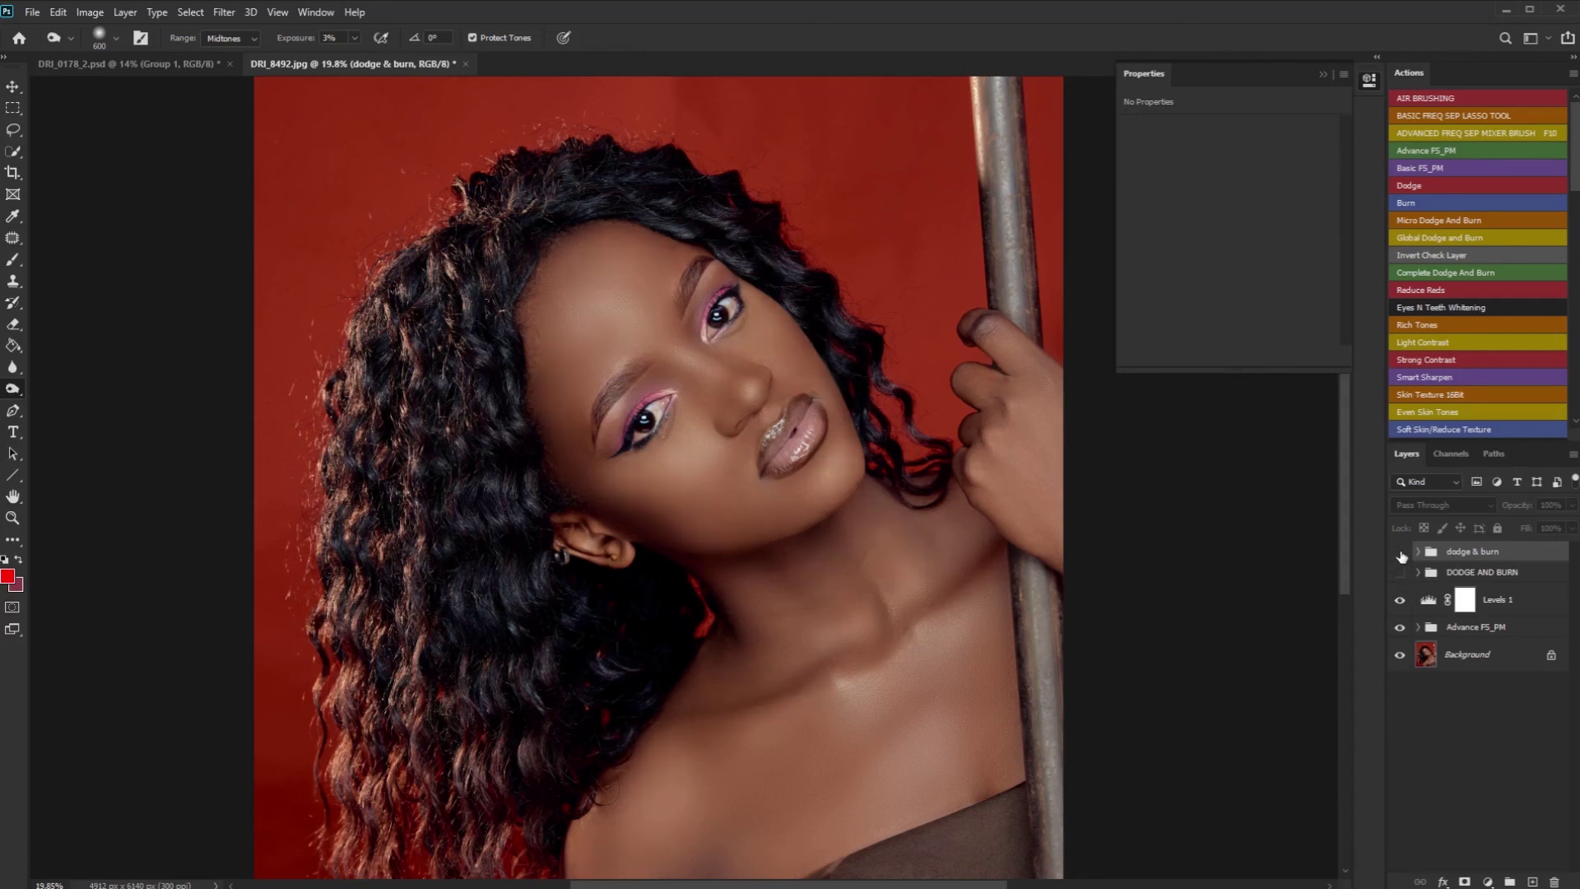
Step: Show the dodge & burn and DODGE AND BURN groups alternately to compare both methods, leaving the dodge & burn group shown
click(1401, 553)
click(1401, 553)
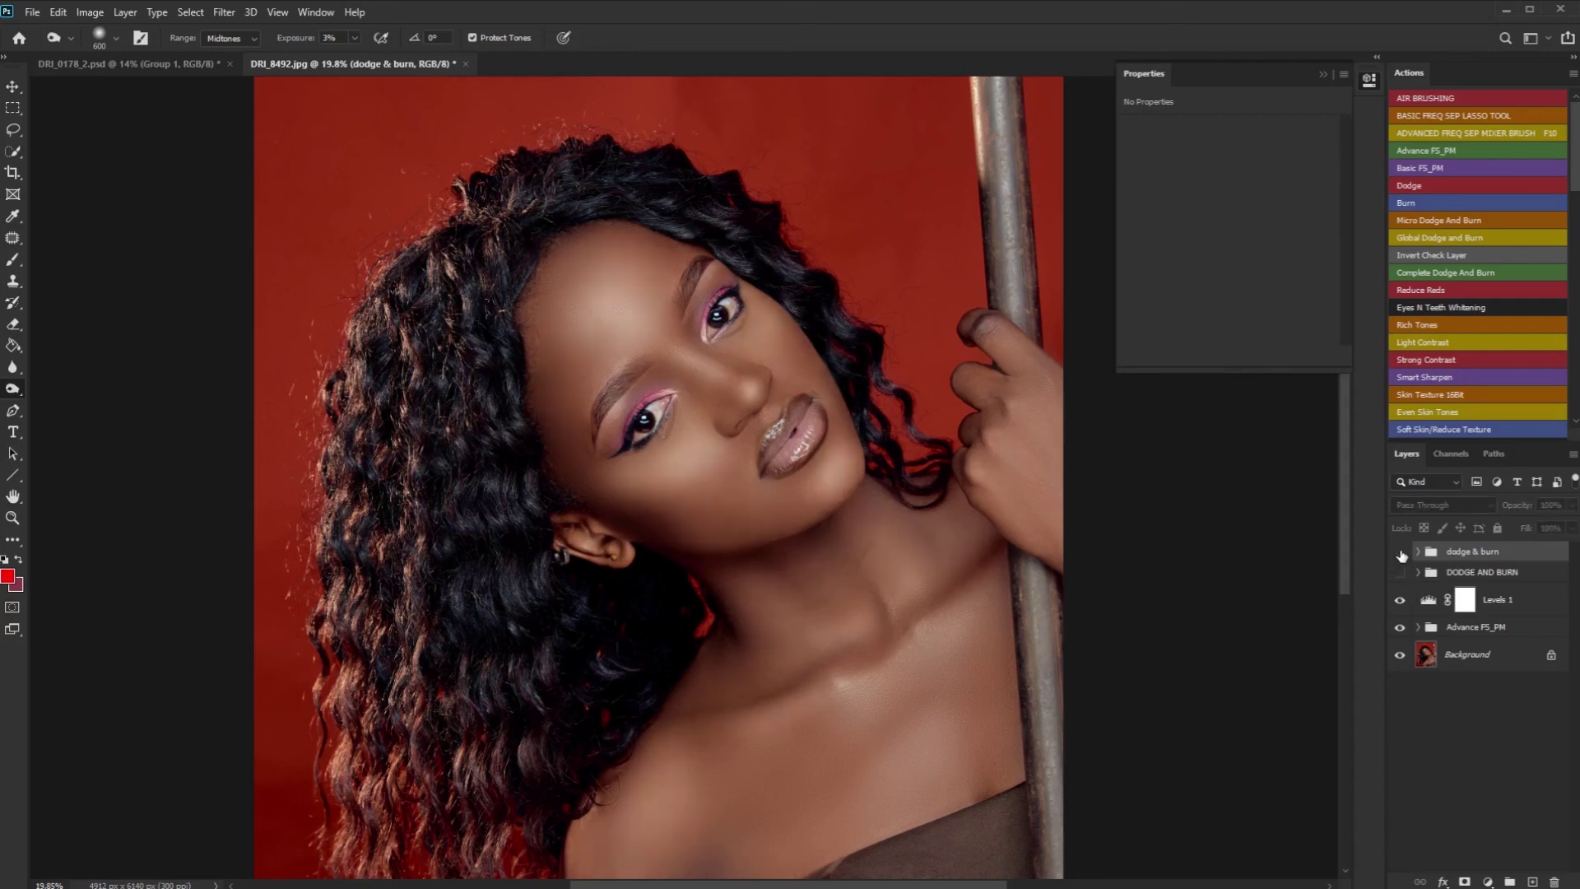
click(1400, 553)
click(1402, 574)
click(1401, 573)
click(1401, 553)
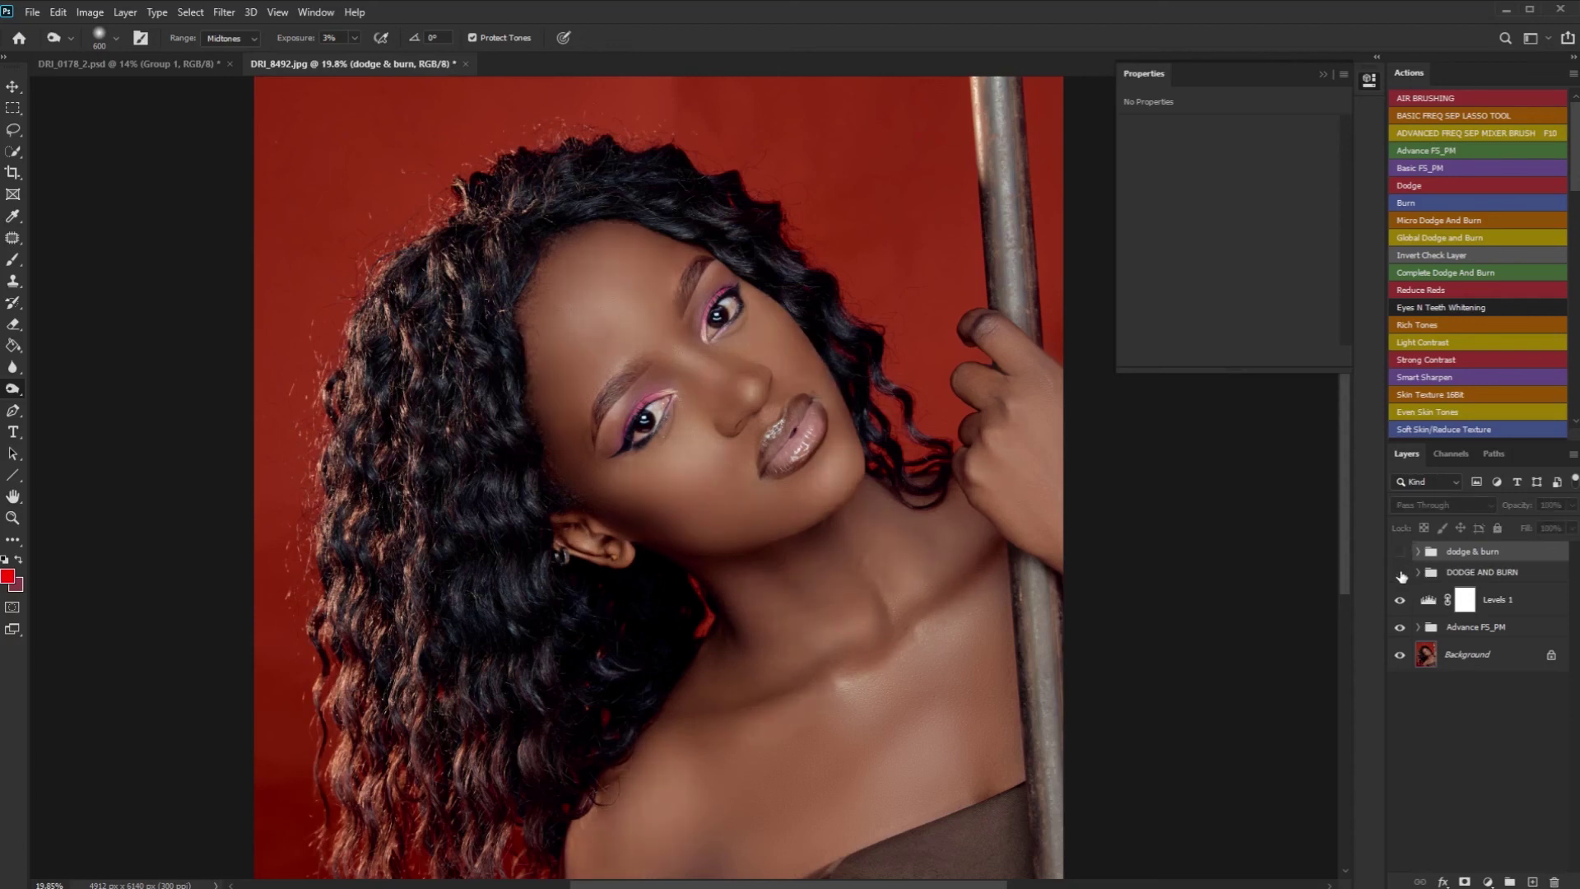
click(1402, 573)
click(1401, 574)
click(1400, 552)
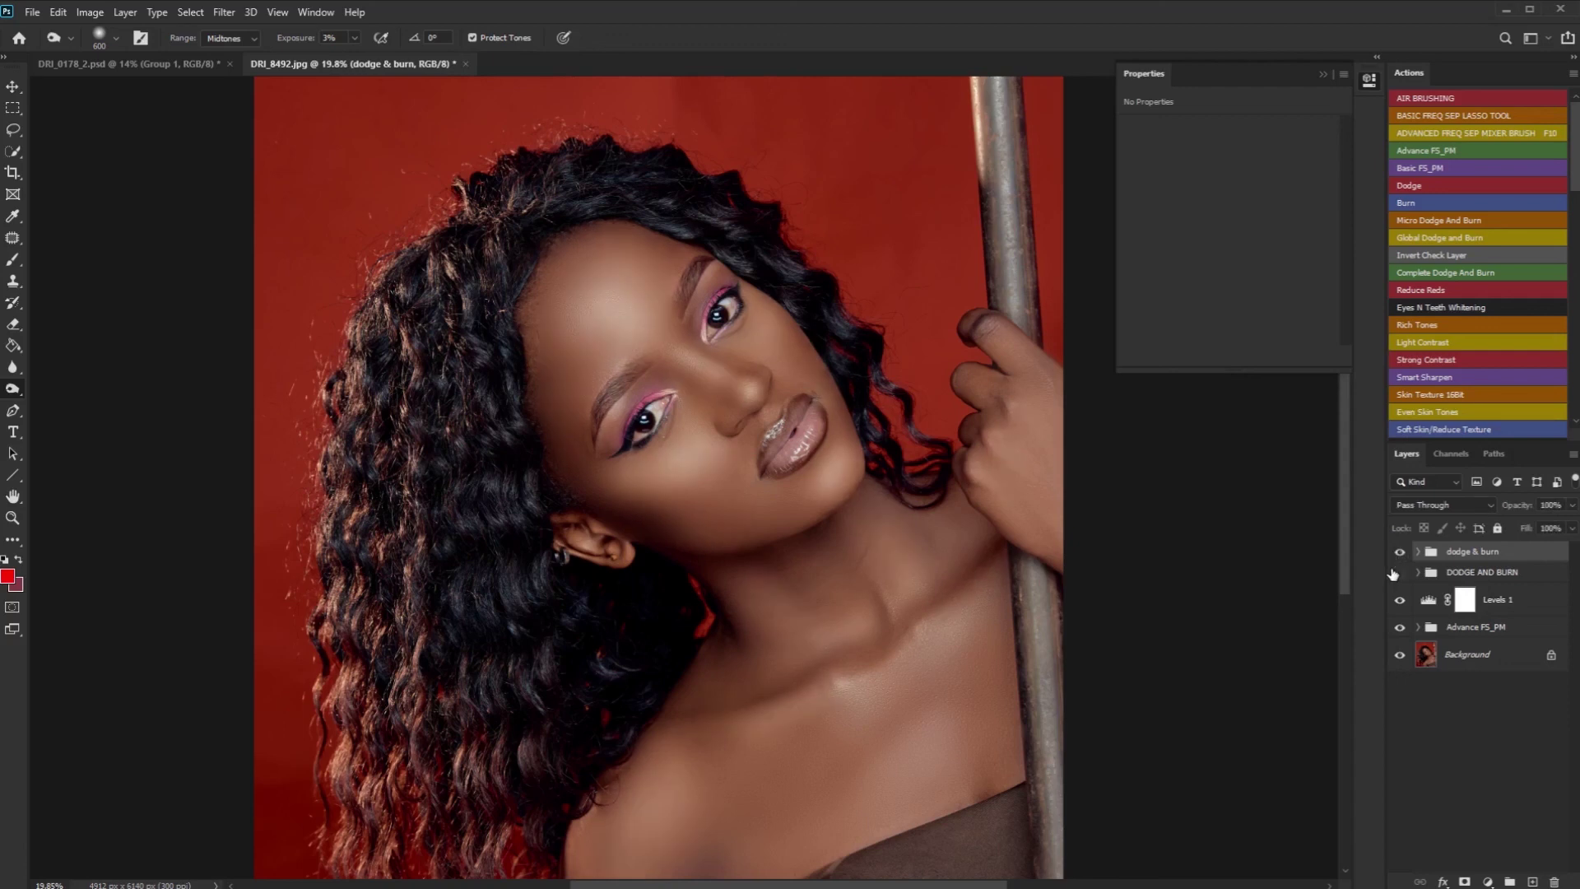